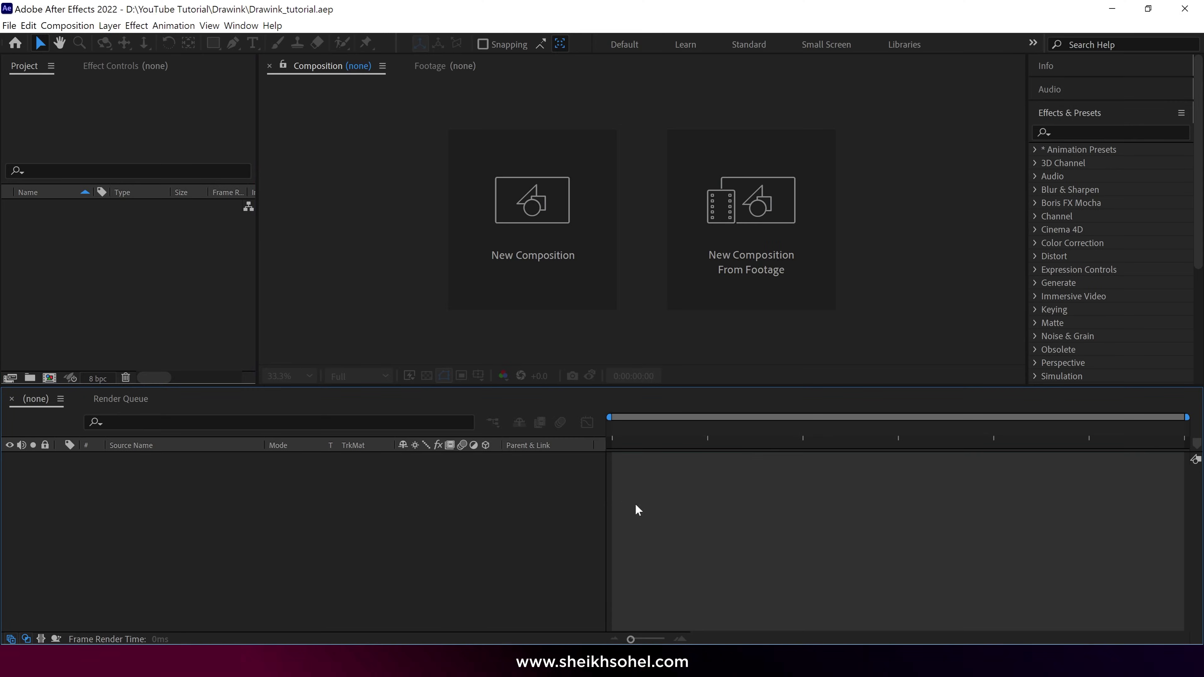
# - Create a new composition named MainComp with the 4k 60fps preset, 3840 x 2160 px and a 7-second duration
pyautogui.click(573, 289)
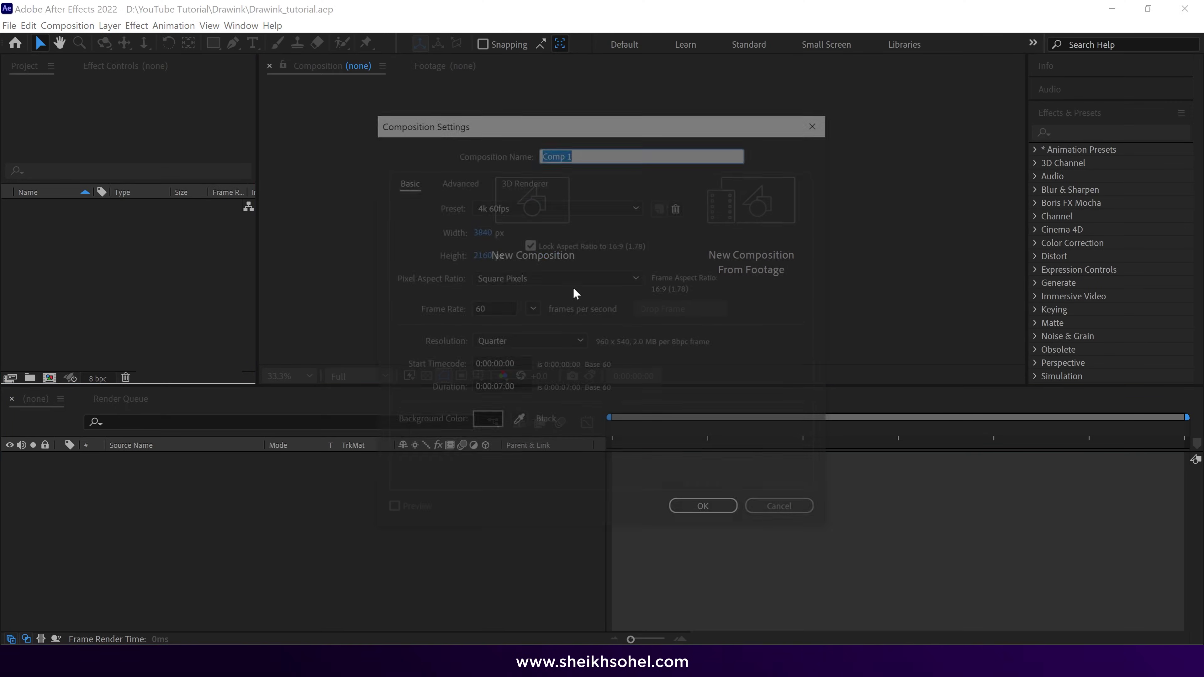
pyautogui.write('Main')
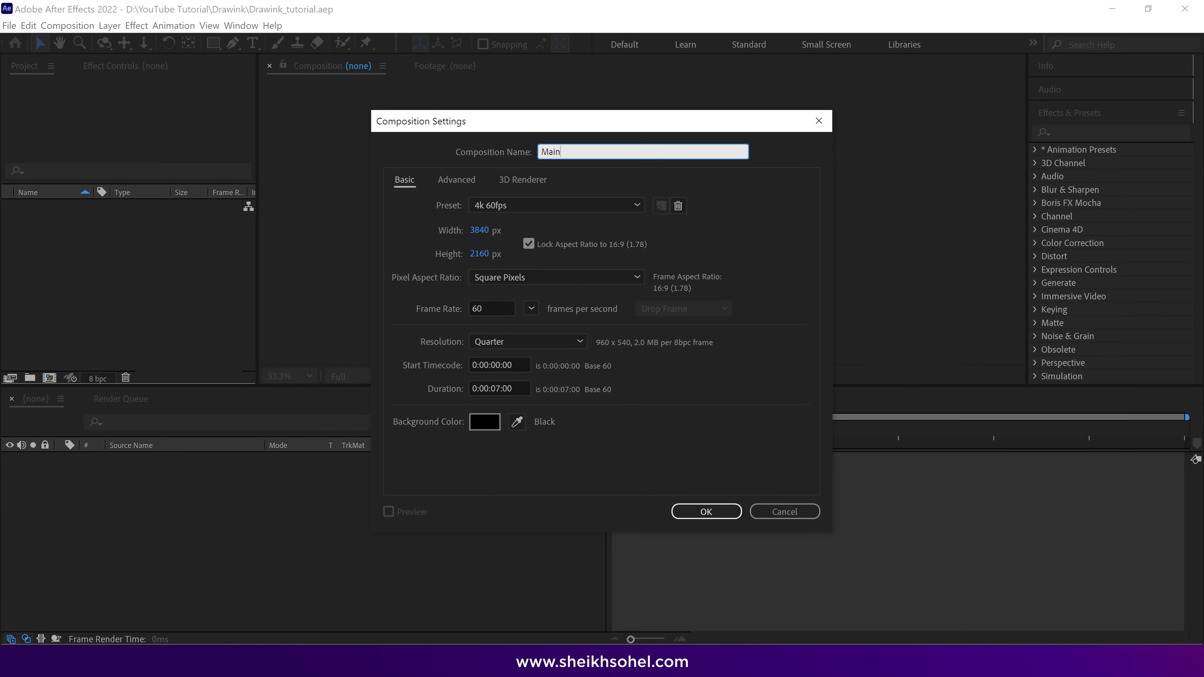
pyautogui.write('Comp')
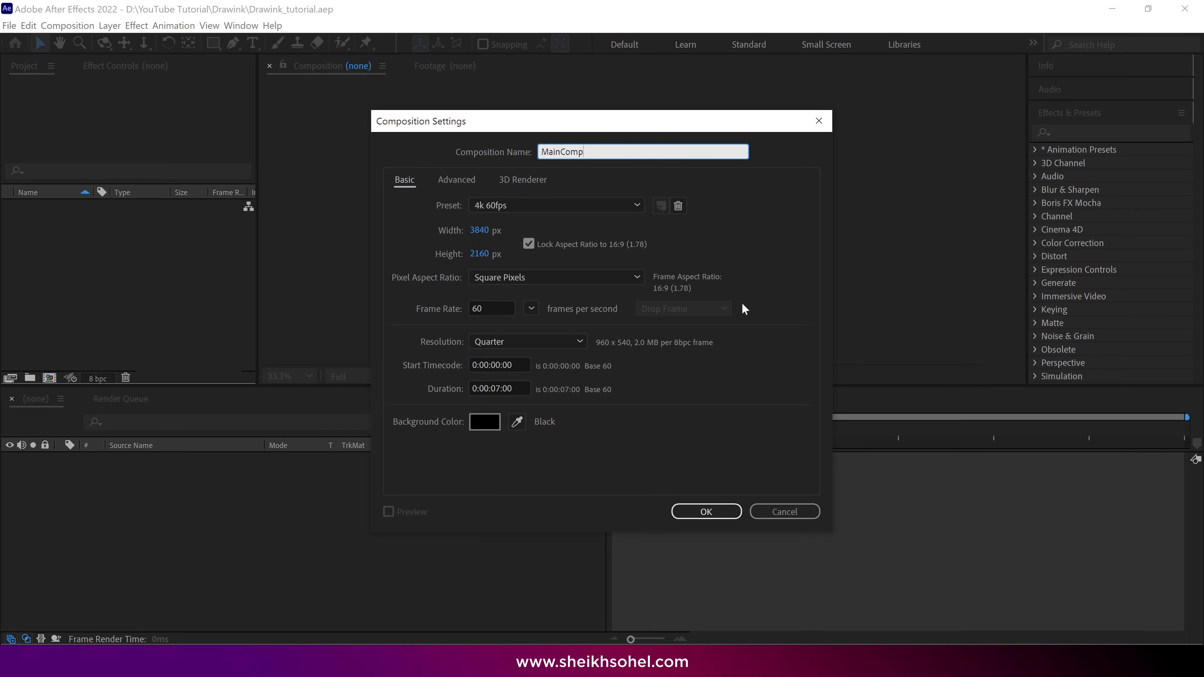
pyautogui.click(745, 294)
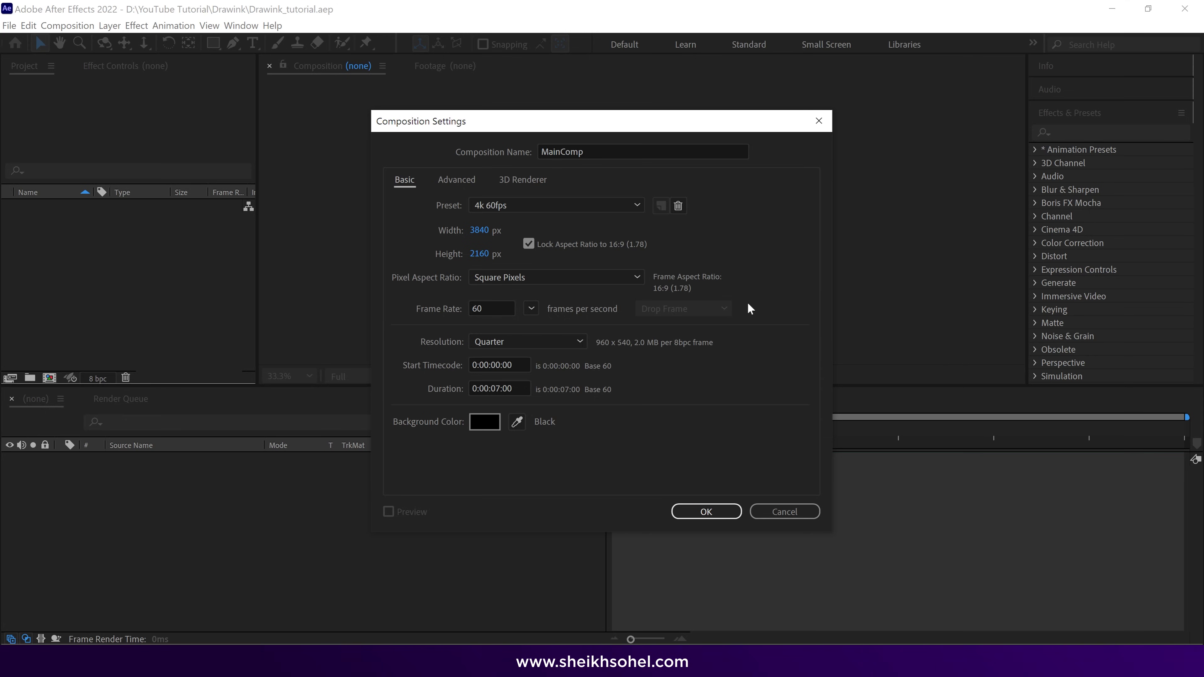
pyautogui.click(697, 514)
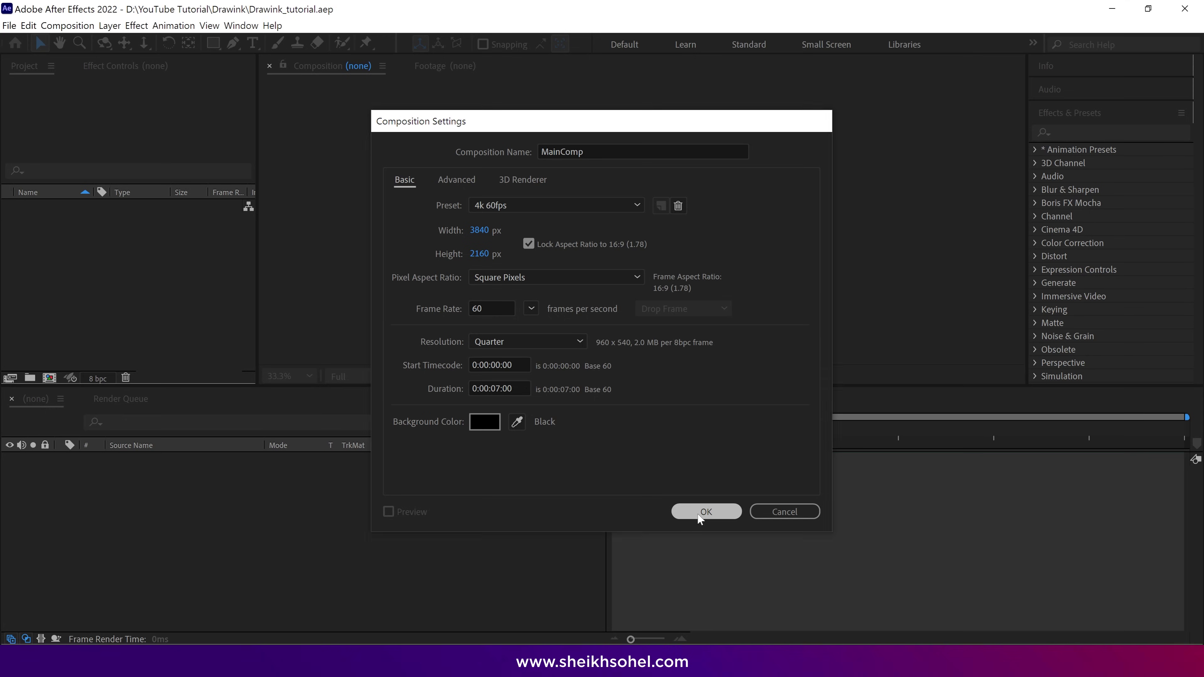
# - Import the drawink Illustrator file from the Drawink folder as Composition - Retain Layer Sizes
pyautogui.doubleClick(205, 266)
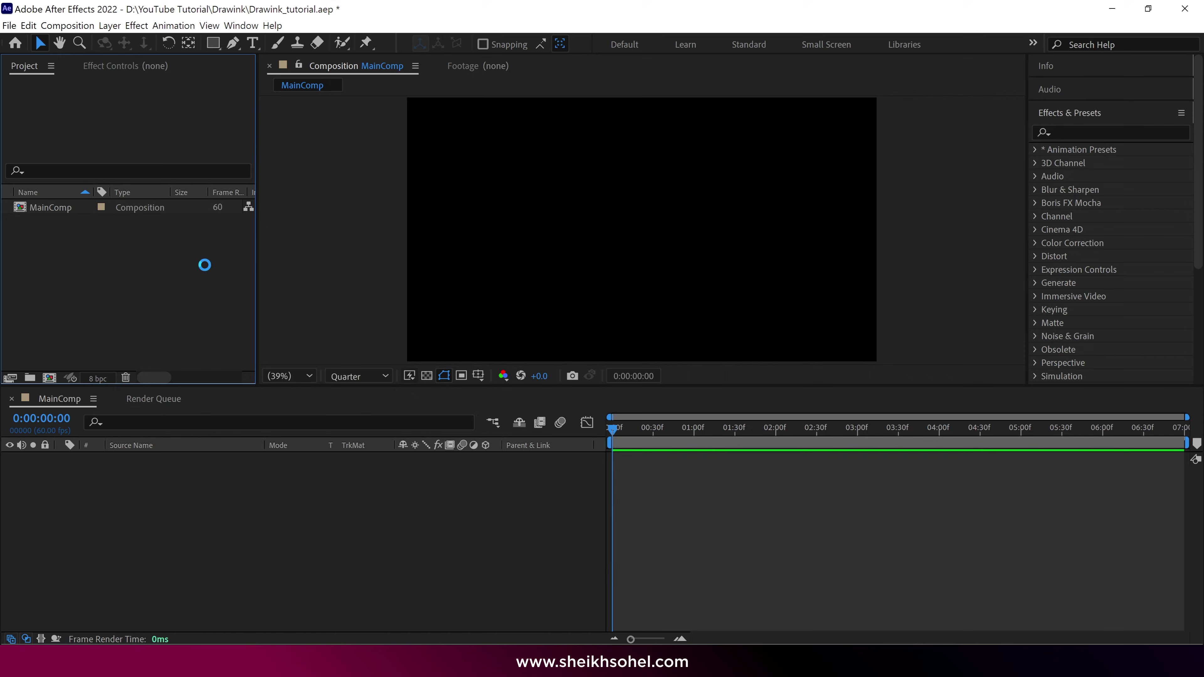
pyautogui.click(459, 195)
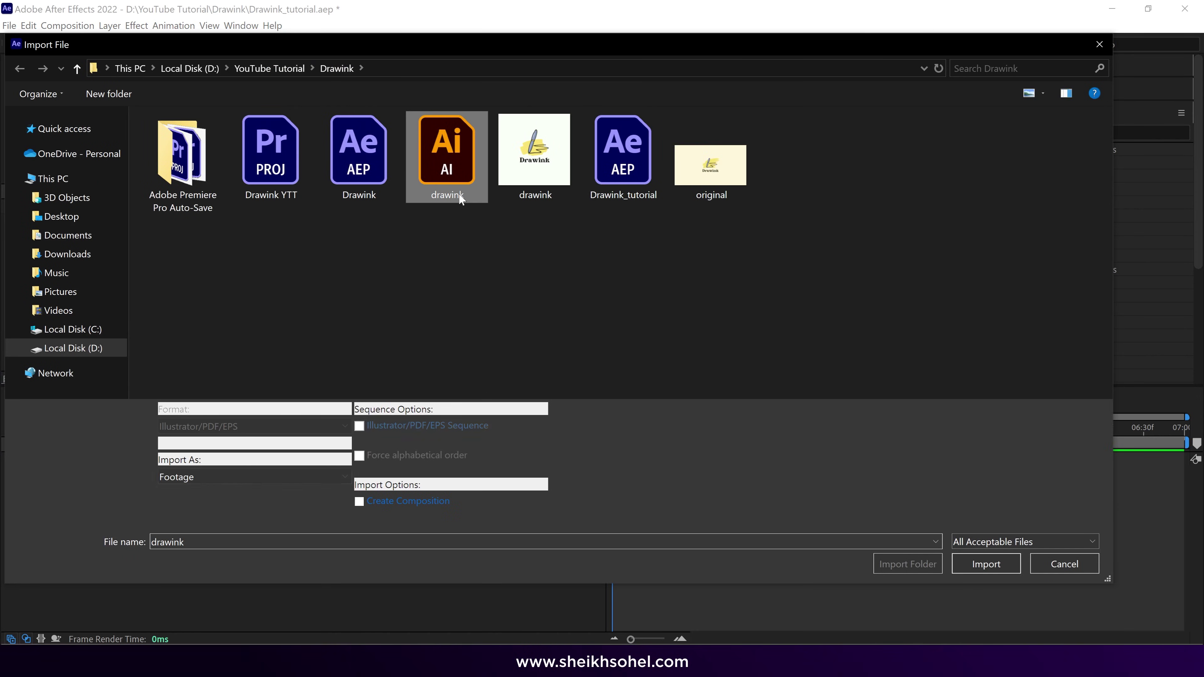
pyautogui.click(288, 476)
pyautogui.click(276, 503)
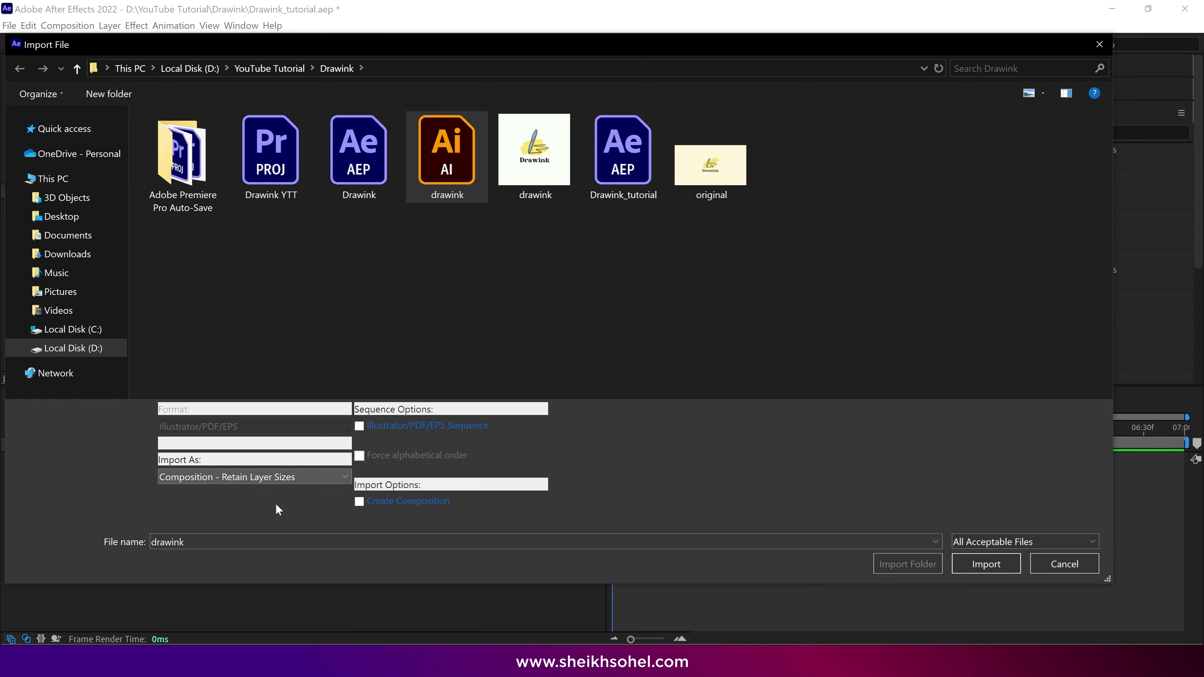
pyautogui.click(959, 563)
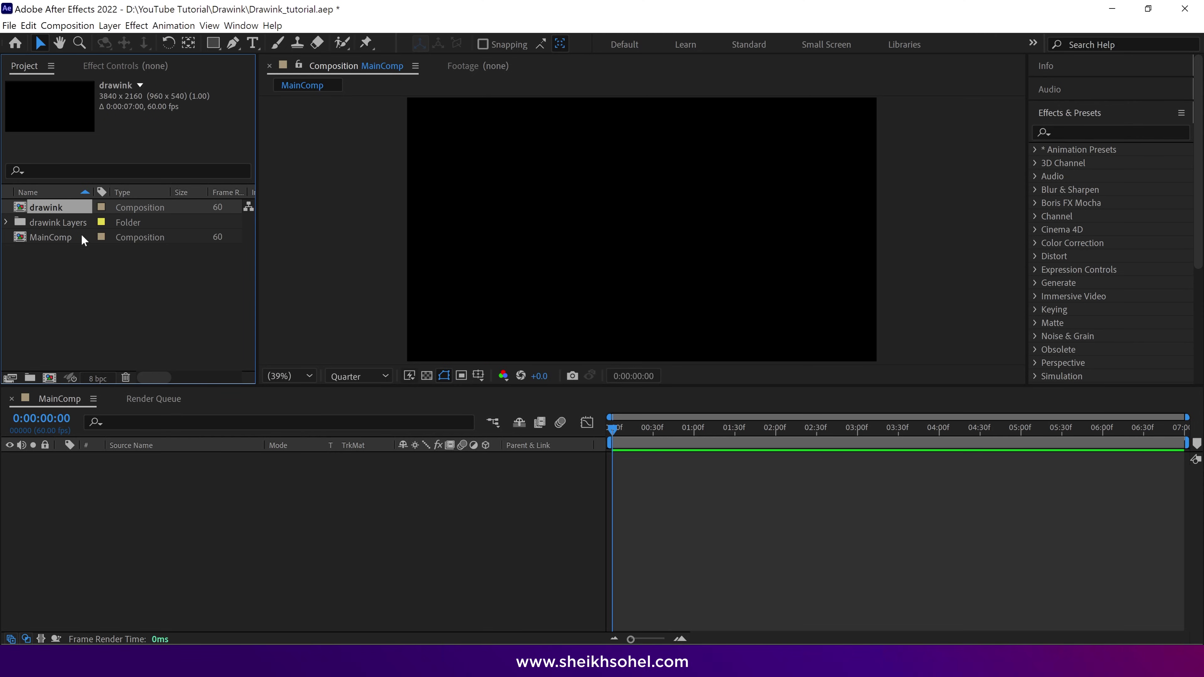
# - Open the drawink composition and lock Layer 15, the yellow brush stroke behind the pen
pyautogui.doubleClick(57, 208)
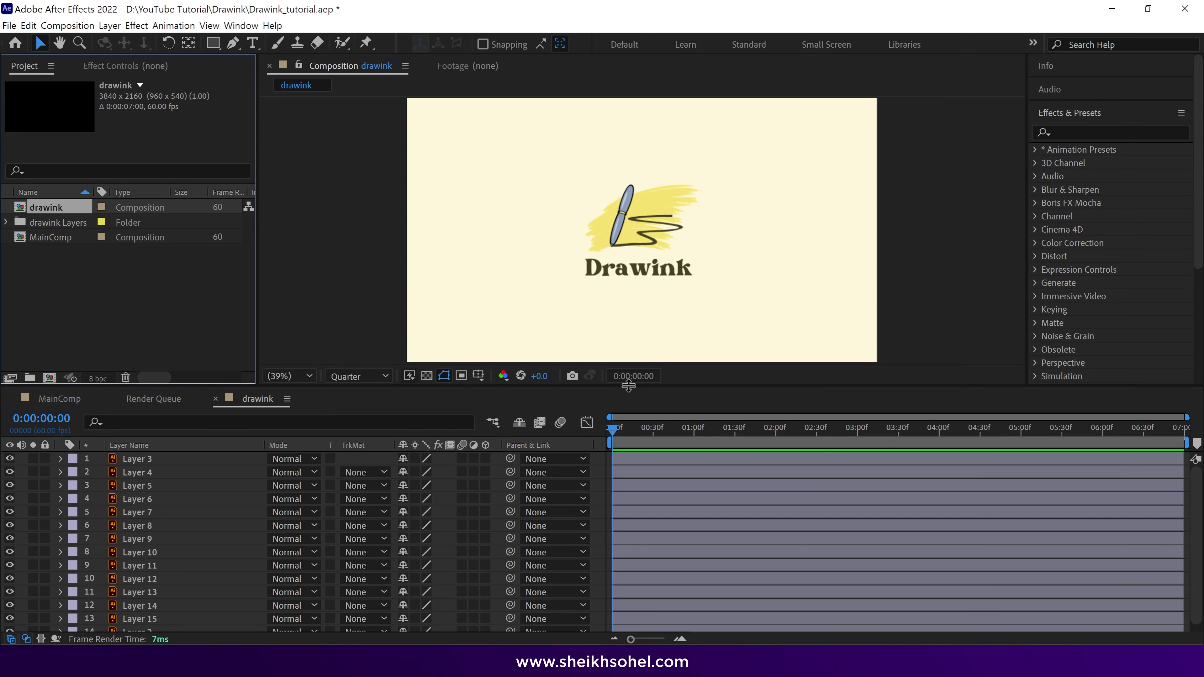
pyautogui.moveTo(628, 385); pyautogui.dragTo(627, 341)
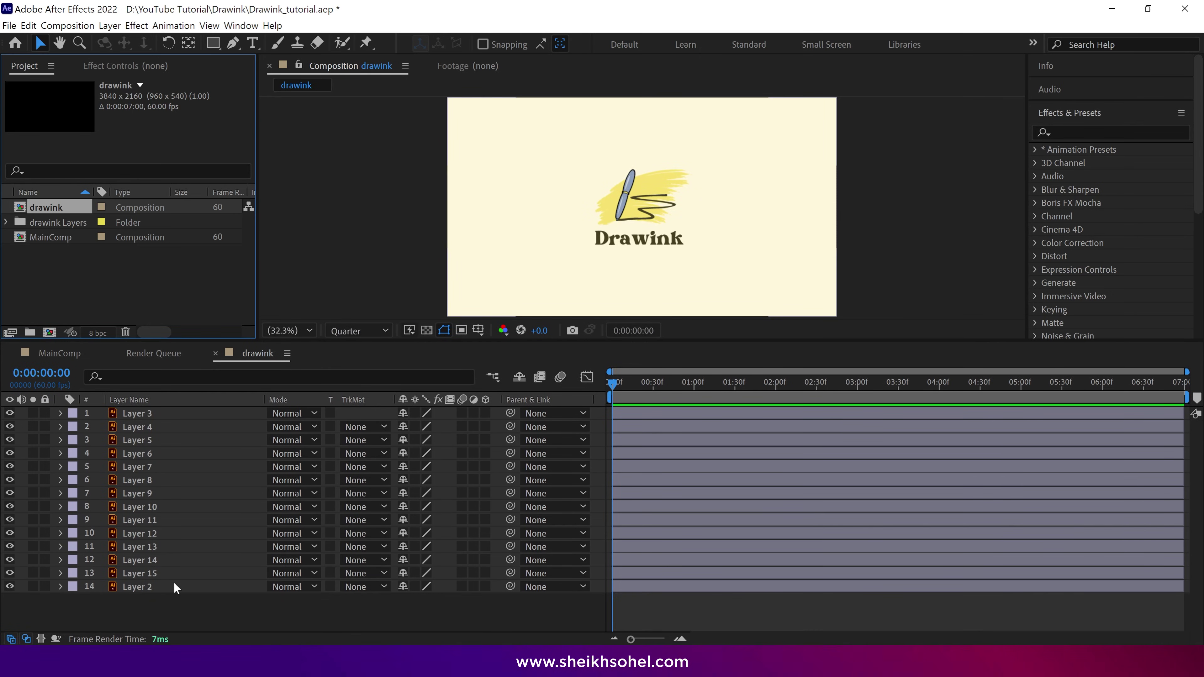
pyautogui.click(664, 199)
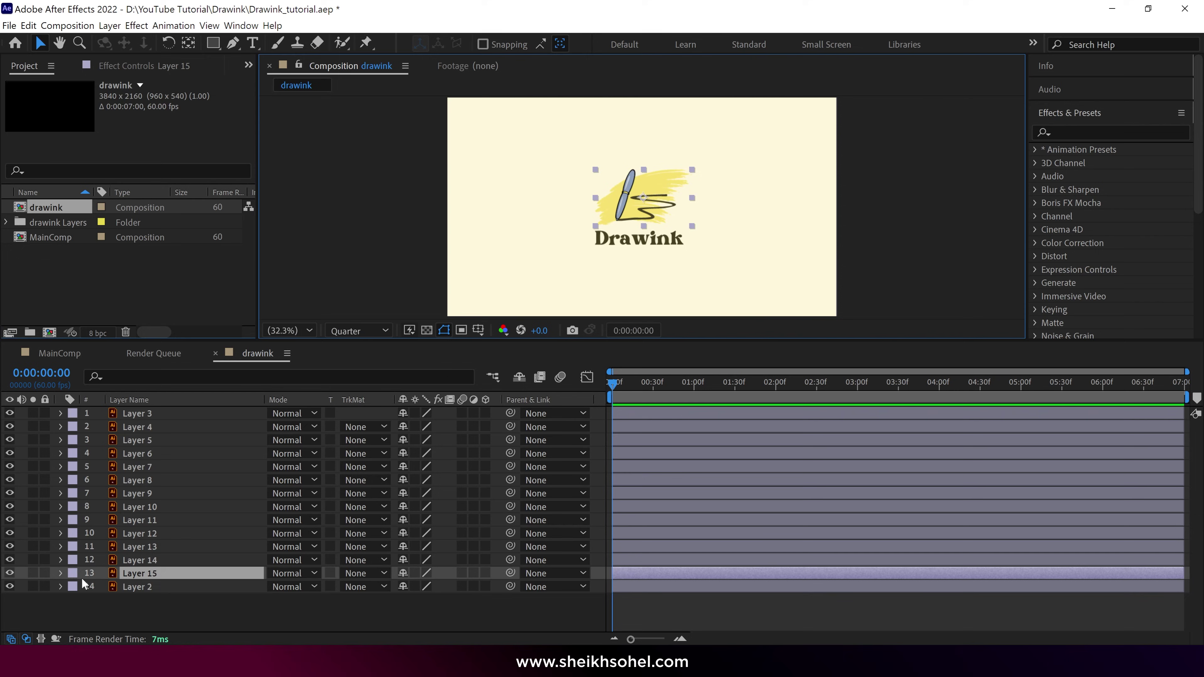
pyautogui.click(45, 573)
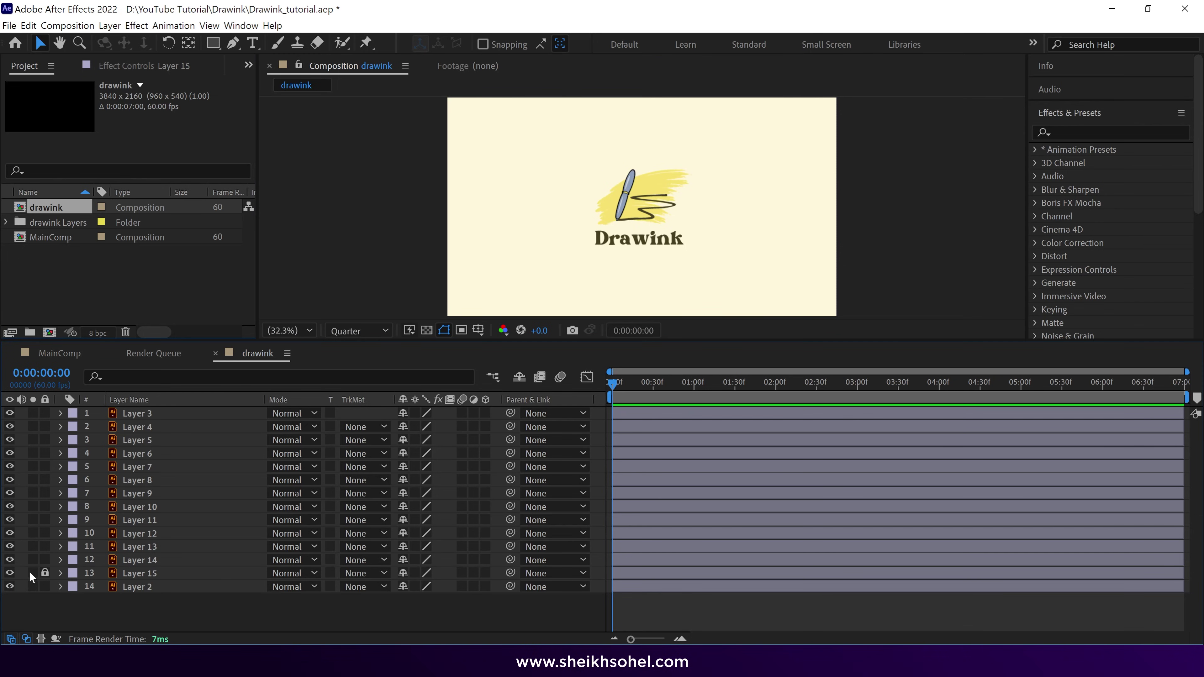
pyautogui.click(31, 573)
pyautogui.click(32, 573)
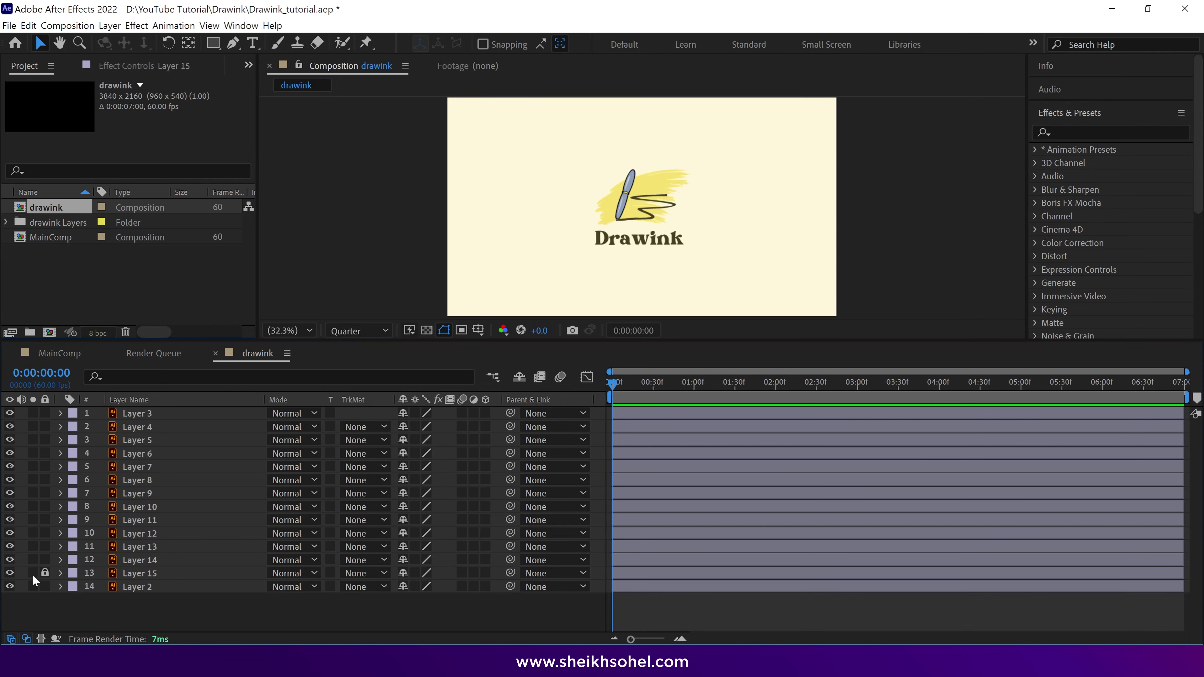
# - Create shapes from all the unlocked vector layers in the drawink composition
pyautogui.hotkey('ctrl', 'a')
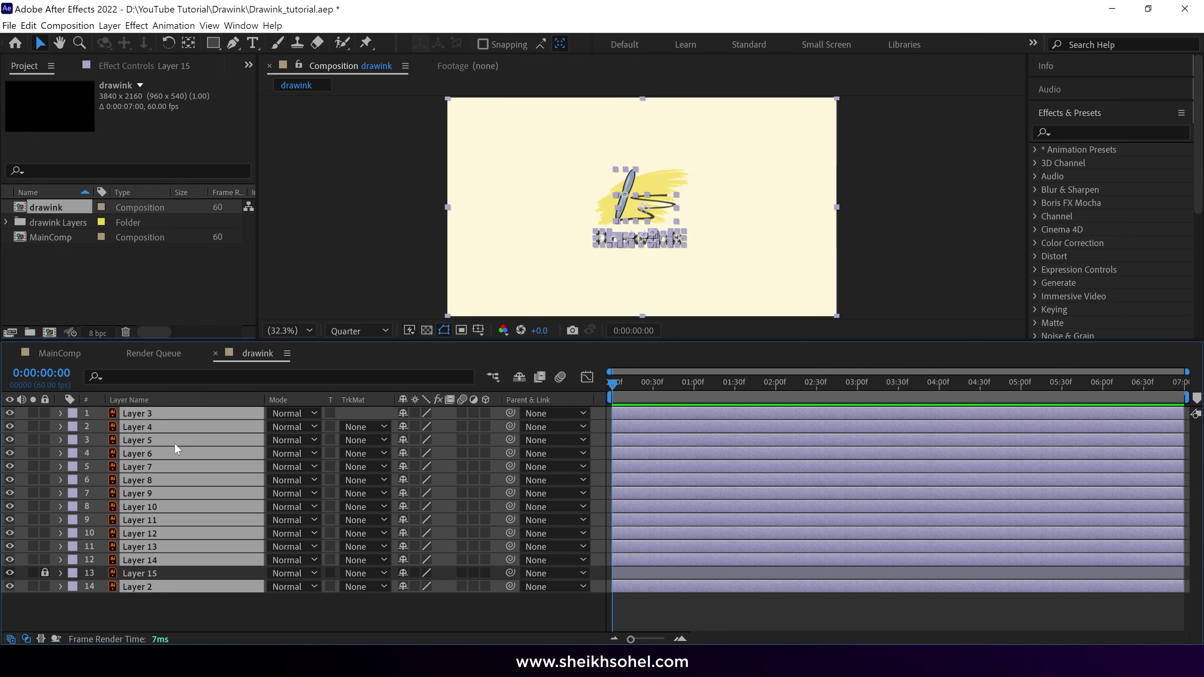
pyautogui.rightClick(174, 444)
pyautogui.moveTo(220, 352)
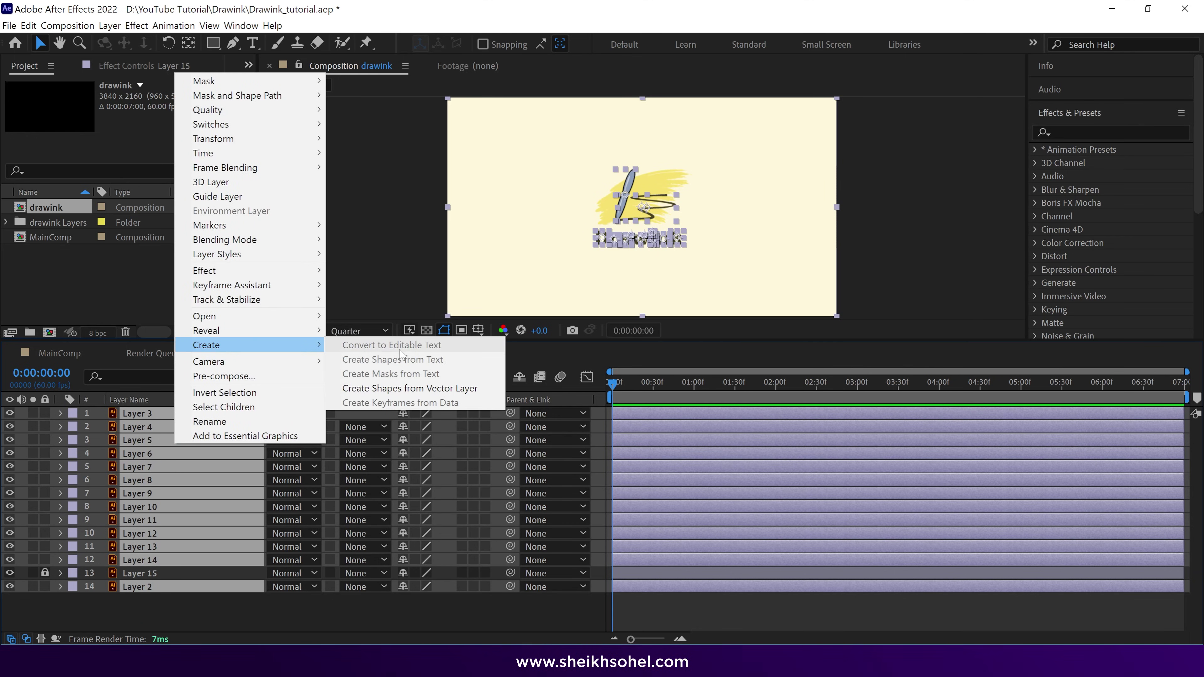
pyautogui.click(392, 391)
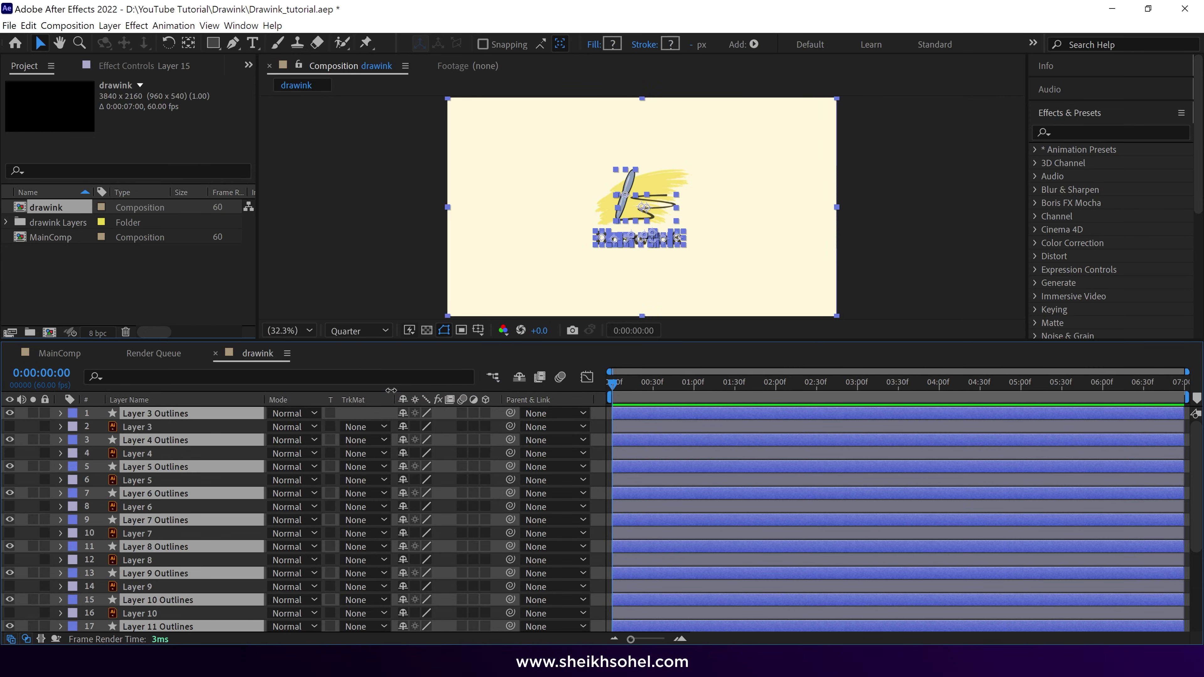
# - Select the hidden original Illustrator layers by their Lavender label group and delete them, keeping the outline layers and Layer 15
pyautogui.click(72, 453)
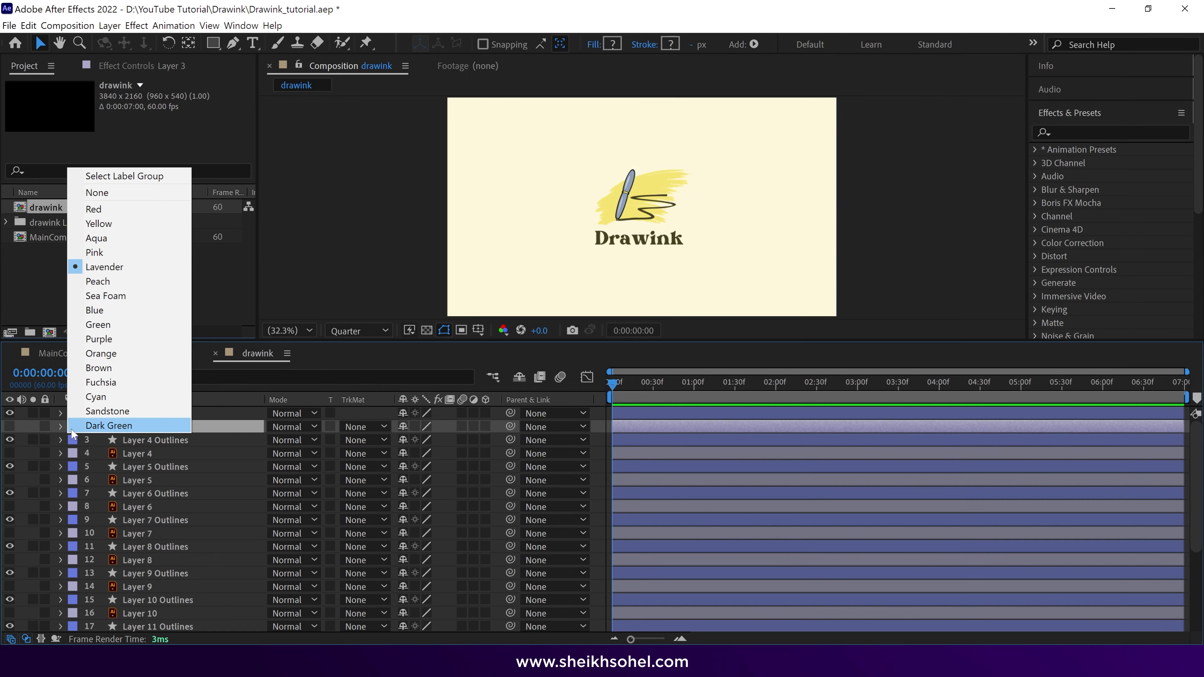
pyautogui.click(119, 176)
pyautogui.press('Delete')
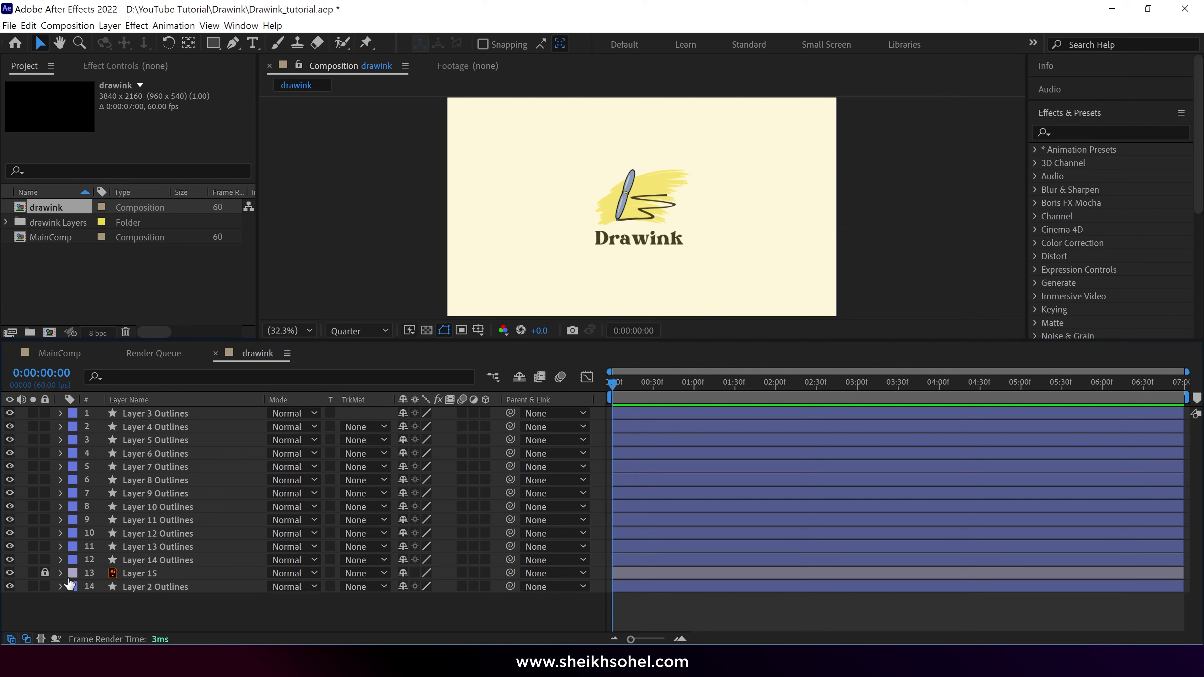
# - Unlock Layer 15, rename Layer 2 Outlines as BG and rename Layer 15 as BRUSH
pyautogui.click(45, 573)
pyautogui.click(163, 589)
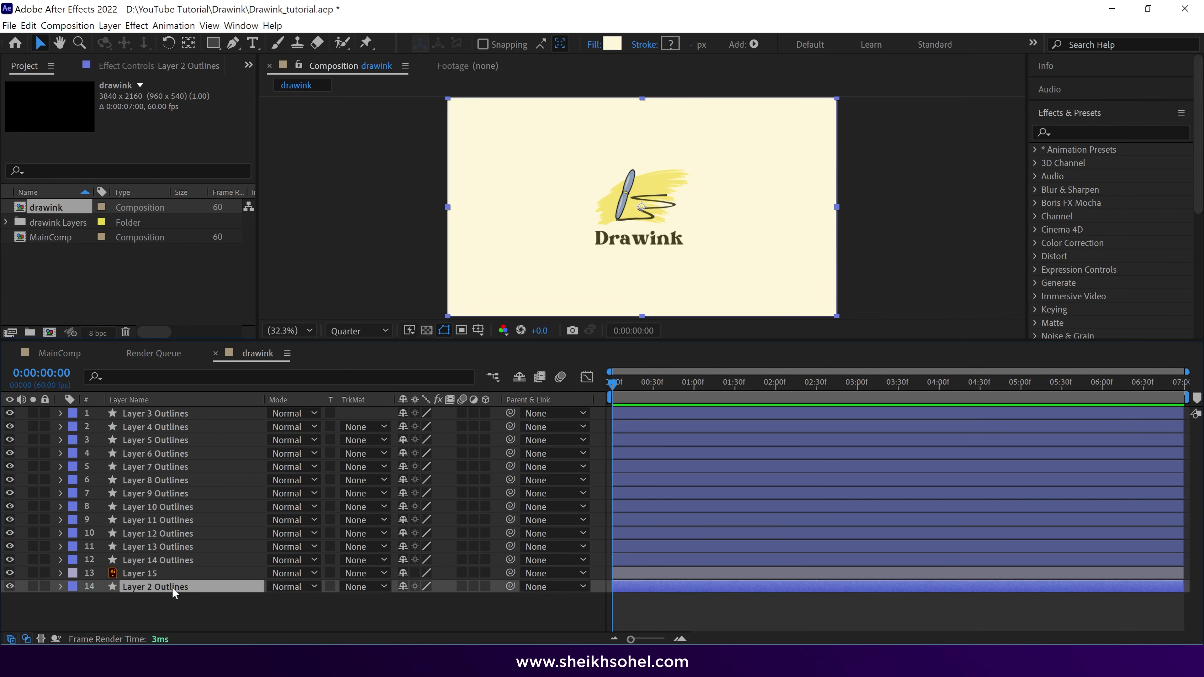
pyautogui.press('Return')
pyautogui.write('BG')
pyautogui.hotkey('ctrl', 'Up')
pyautogui.press('Return')
pyautogui.write('BRUSH')
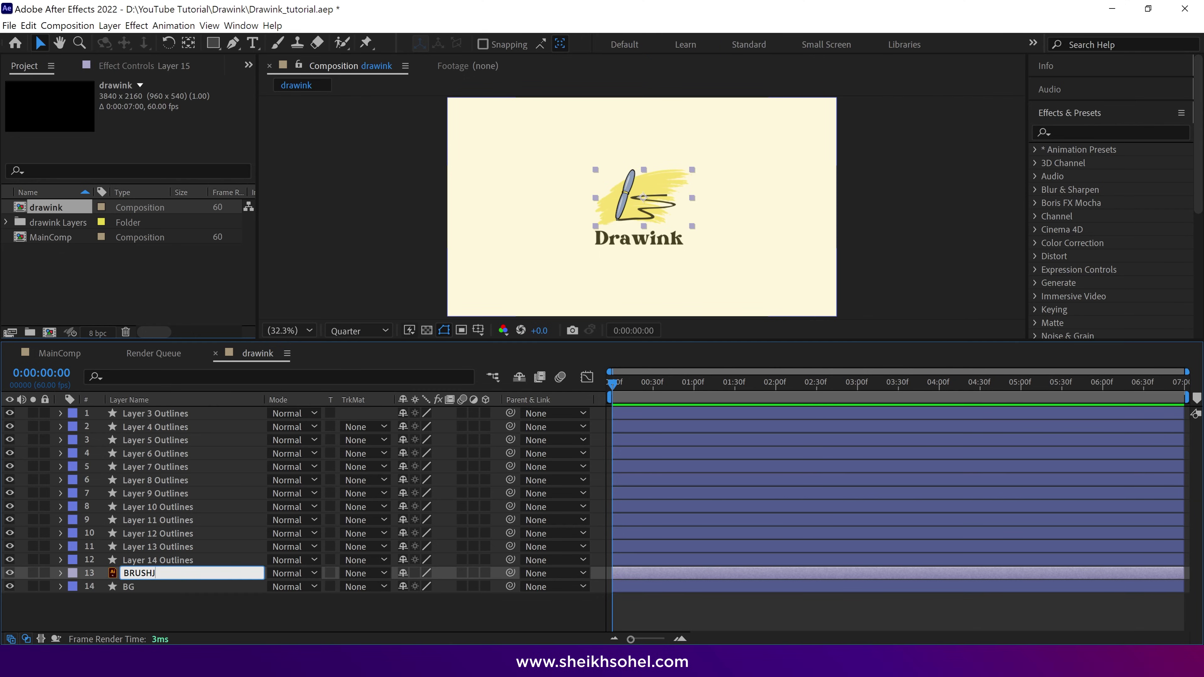
pyautogui.press('Return')
# - Rename Layer 14 Outlines as D, Layer 13 Outlines as W and Layer 12 Outlines as K
pyautogui.hotkey('ctrl', 'Up')
pyautogui.press('Return')
pyautogui.write('D')
pyautogui.press('Return')
pyautogui.hotkey('ctrl', 'Up')
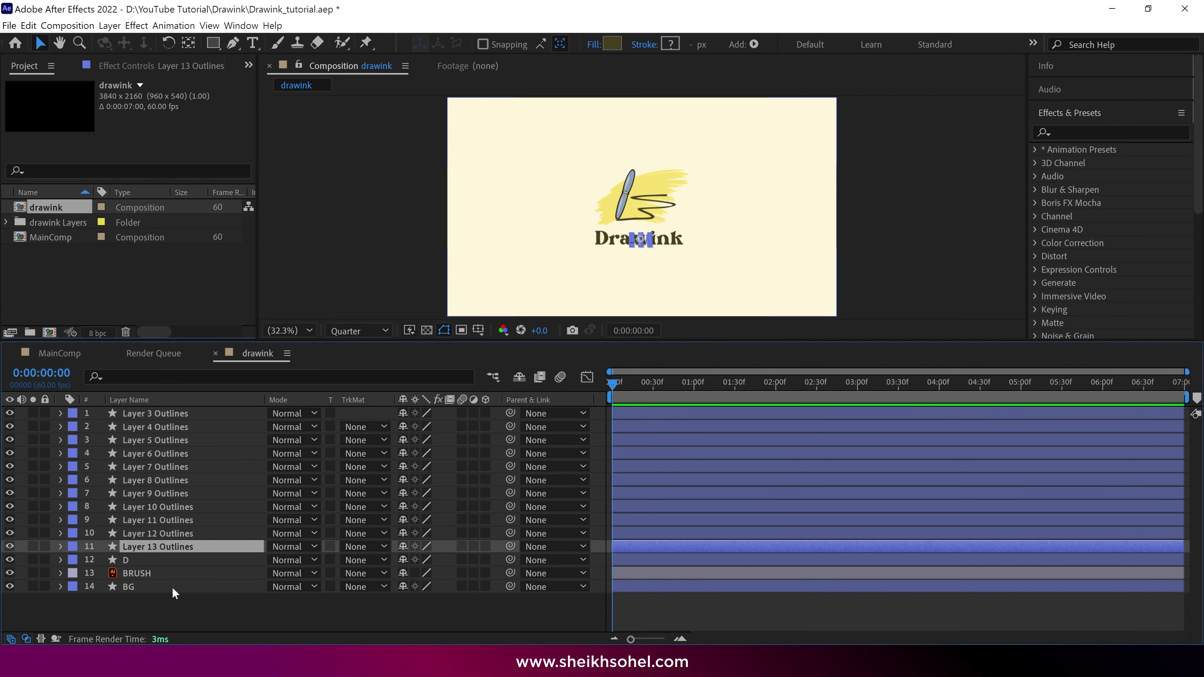
pyautogui.write('W')
pyautogui.press('Return')
pyautogui.hotkey('ctrl', 'Up')
pyautogui.press('Return')
pyautogui.write('K')
pyautogui.press('Return')
# - Rename Layer 11 Outlines as N, Layer 10 Outlines as A and Layer 9 Outlines as R
pyautogui.hotkey('ctrl', 'Up')
pyautogui.press('Return')
pyautogui.write('N')
pyautogui.press('Return')
pyautogui.hotkey('ctrl', 'Up')
pyautogui.press('Return')
pyautogui.write('A')
pyautogui.press('Return')
pyautogui.hotkey('ctrl', 'Up')
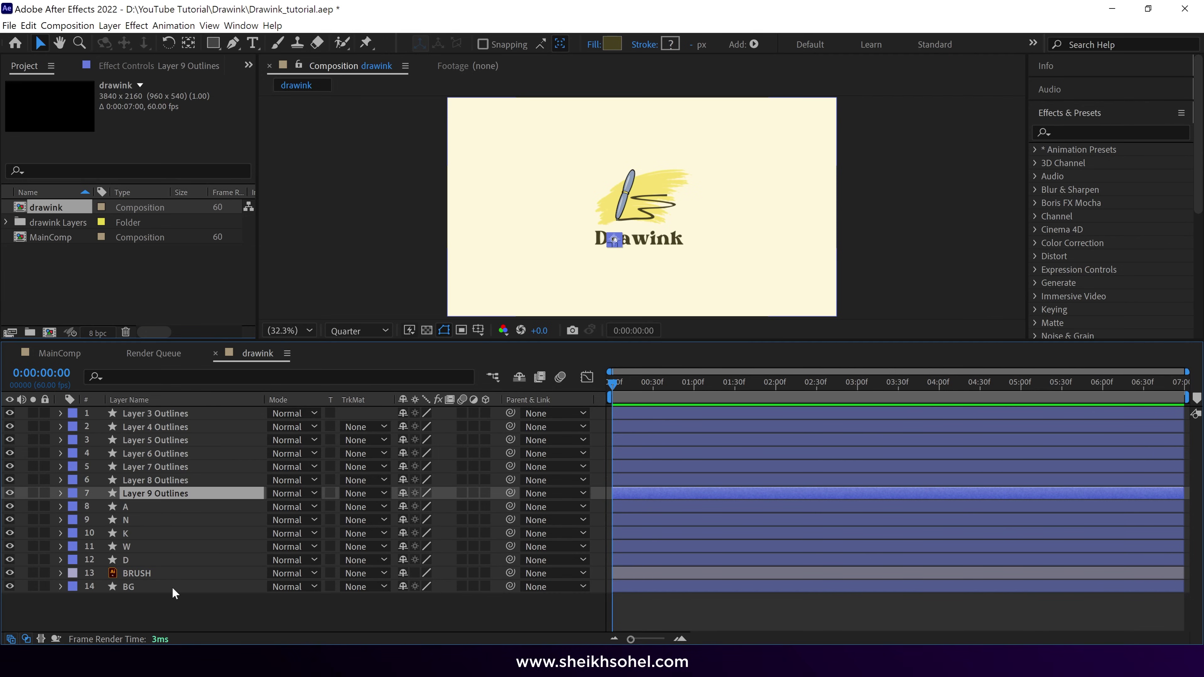
pyautogui.press('Return')
pyautogui.write('R')
pyautogui.press('Return')
# - Rename Layer 8 Outlines as I and Layer 7 Outlines as I-DOT
pyautogui.hotkey('ctrl', 'Up')
pyautogui.press('Return')
pyautogui.write('I')
pyautogui.press('Return')
pyautogui.hotkey('ctrl', 'Up')
pyautogui.press('Return')
pyautogui.write('I-DOT')
pyautogui.press('Return')
pyautogui.hotkey('ctrl', 'Up')
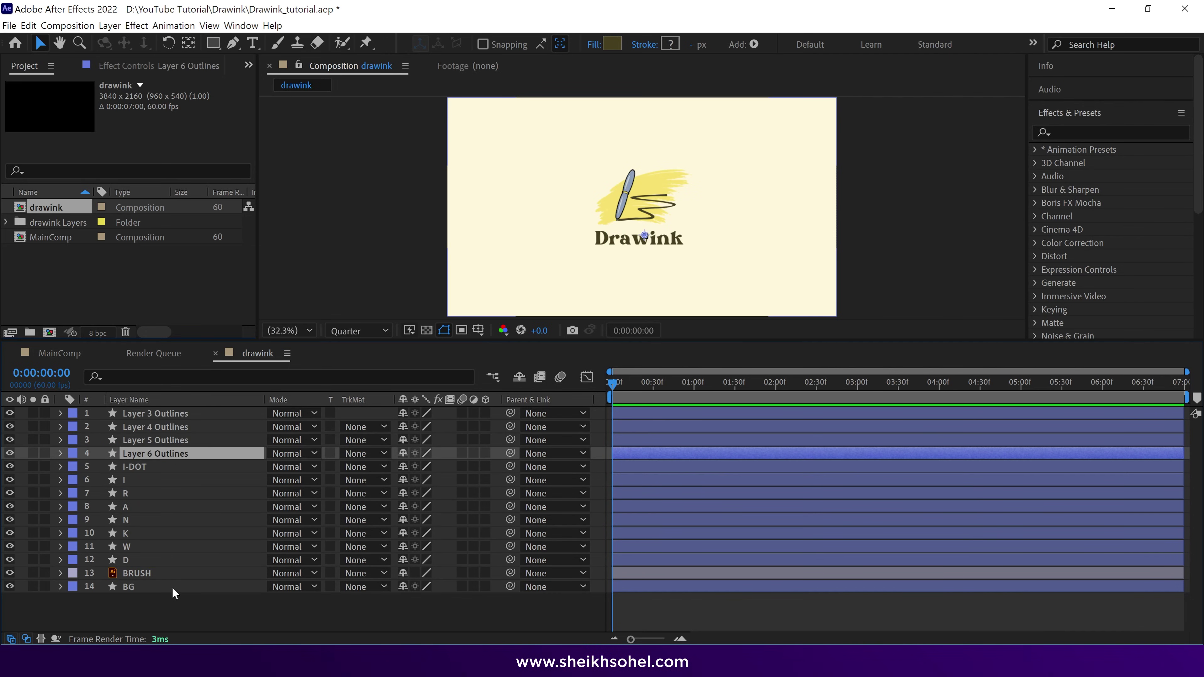
# - Rename Layer 3 Outlines as Pen and Layer 4 Outlines as Line
pyautogui.click(179, 411)
pyautogui.press('Return')
pyautogui.write('Pen')
pyautogui.press('Return')
pyautogui.hotkey('ctrl', 'Down')
pyautogui.press('Return')
pyautogui.write('Line')
pyautogui.press('Return')
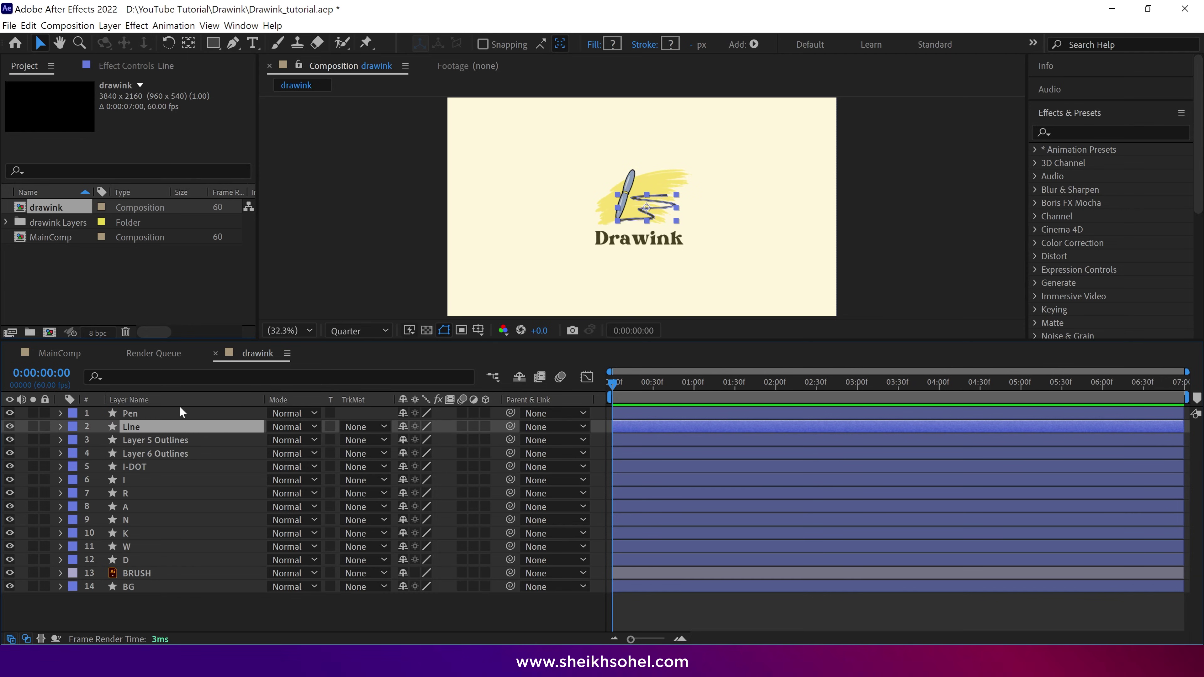
# - Delete the Layer 5 Outlines and Layer 6 Outlines layers
pyautogui.click(189, 441)
pyautogui.keyDown('shift'); pyautogui.click(167, 454); pyautogui.keyUp('shift')
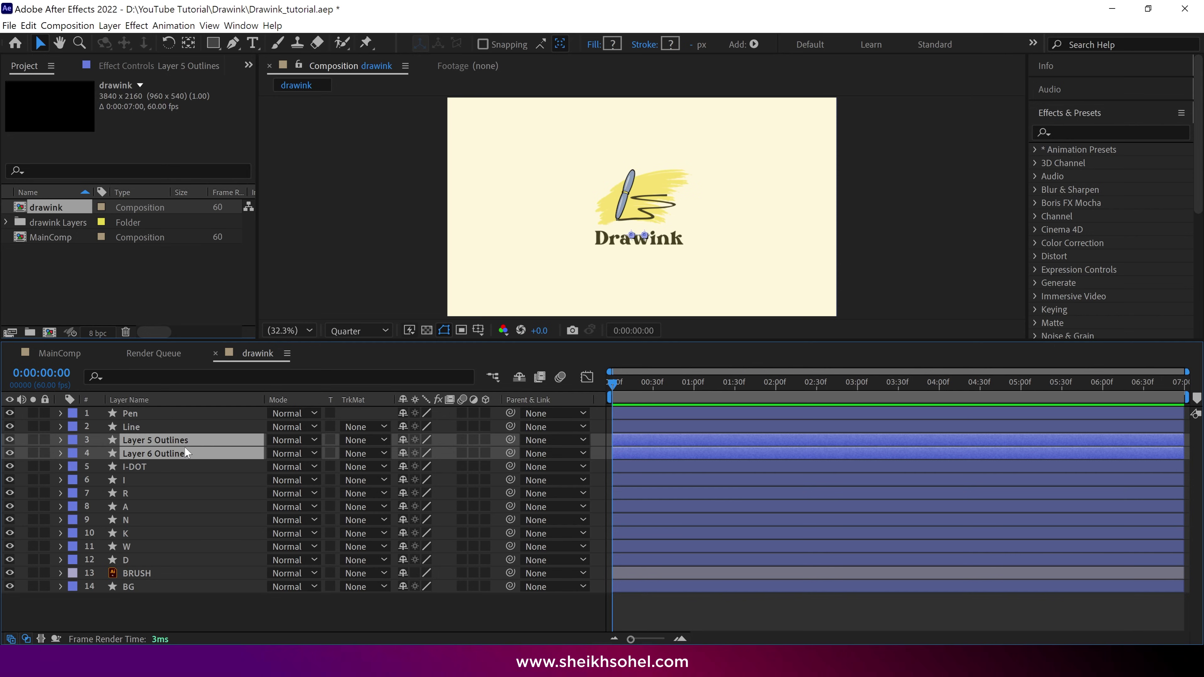
pyautogui.press('Delete')
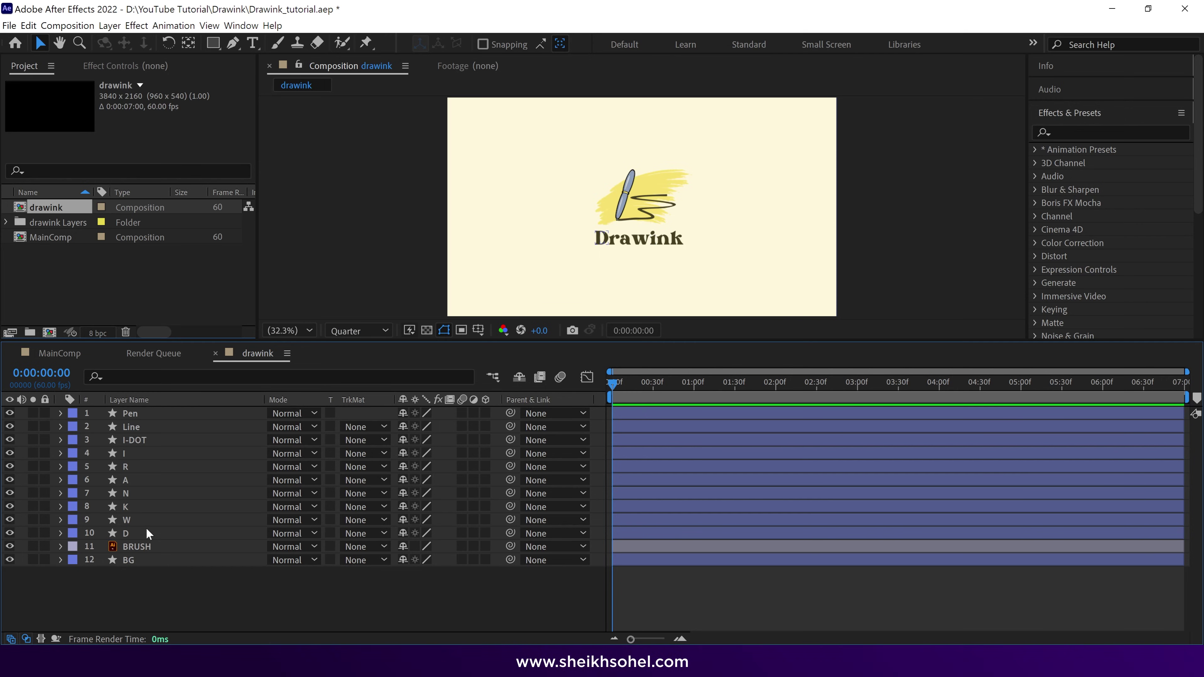
# - Reorder the letter layers below Line as D, R, A, W, I-DOT, I, N, K
pyautogui.moveTo(141, 533); pyautogui.dragTo(136, 448)
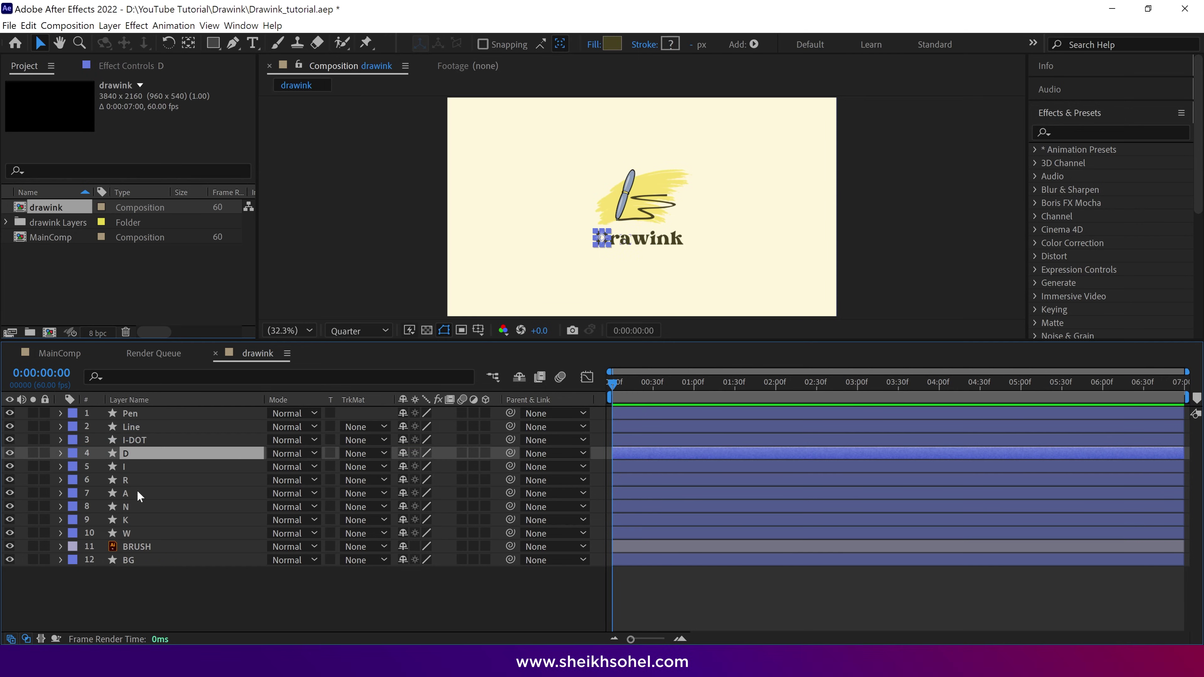
pyautogui.hotkey('ctrl', 'Down')
pyautogui.moveTo(128, 531); pyautogui.dragTo(134, 493)
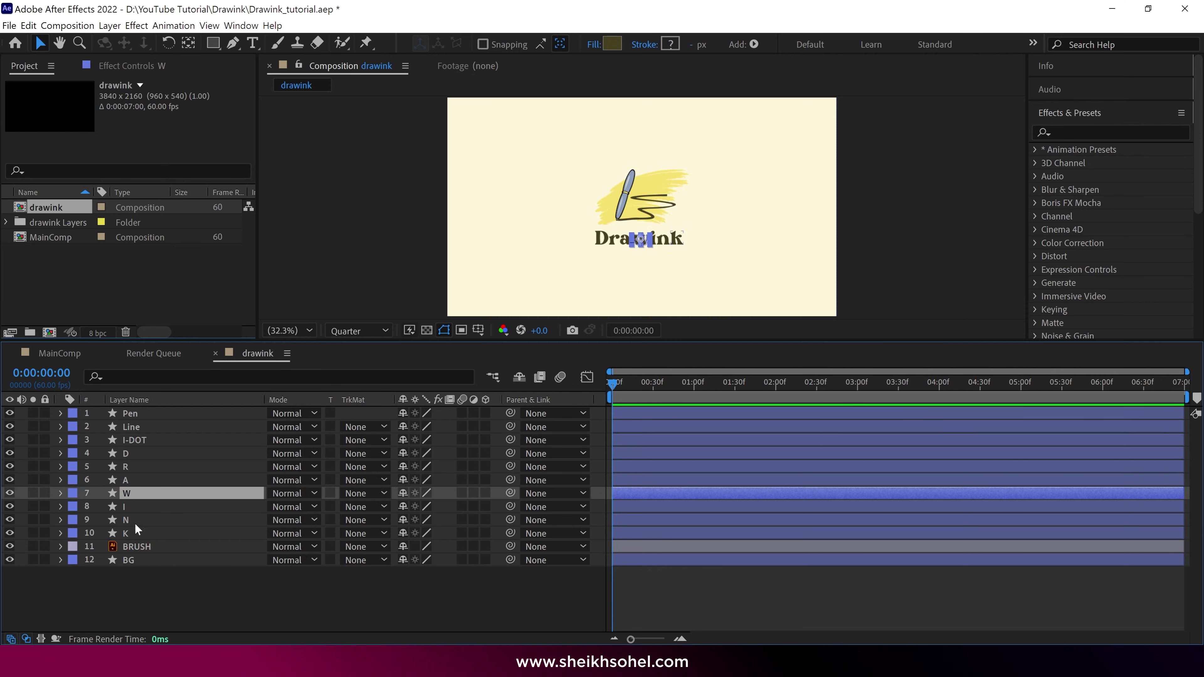
pyautogui.click(141, 499)
# - Set the label colour of all the letter layers from D to K to Orange
pyautogui.click(135, 445)
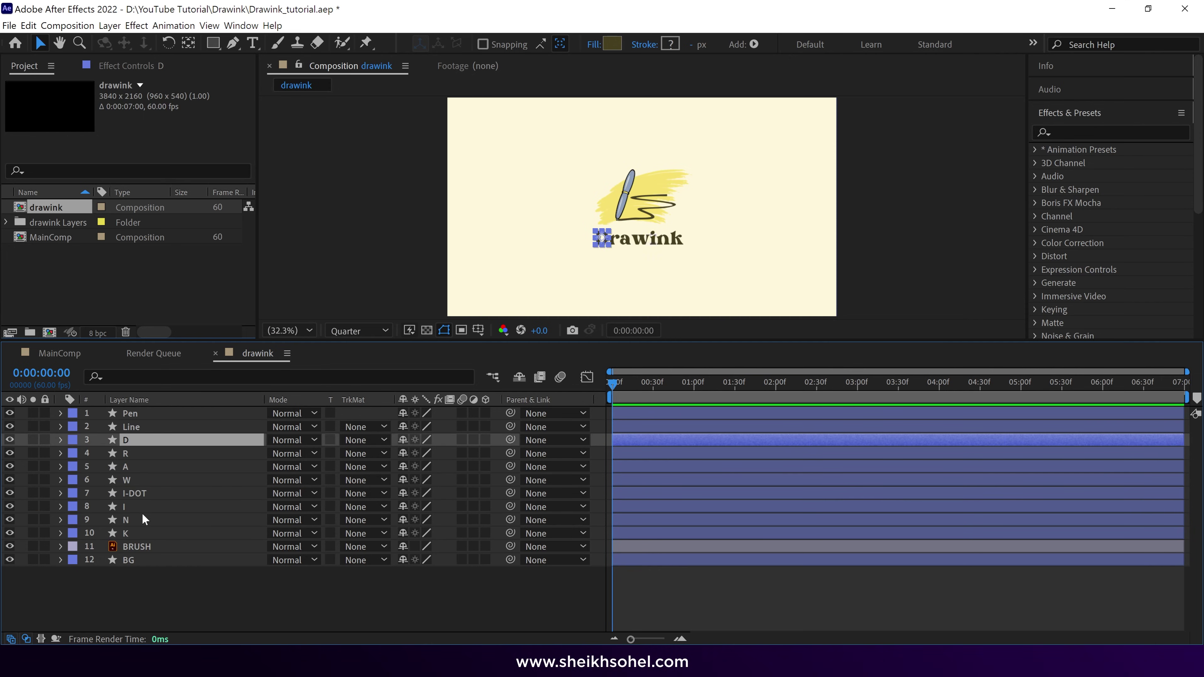
pyautogui.keyDown('shift'); pyautogui.click(126, 531); pyautogui.keyUp('shift')
pyautogui.click(73, 441)
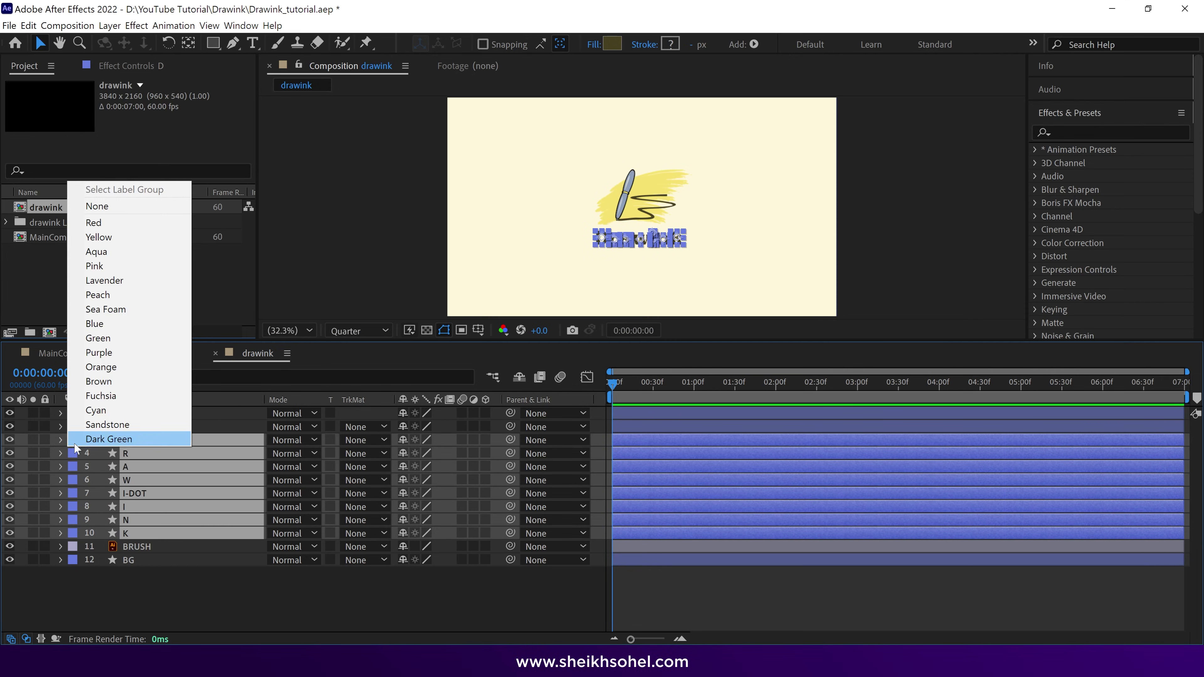
pyautogui.click(118, 372)
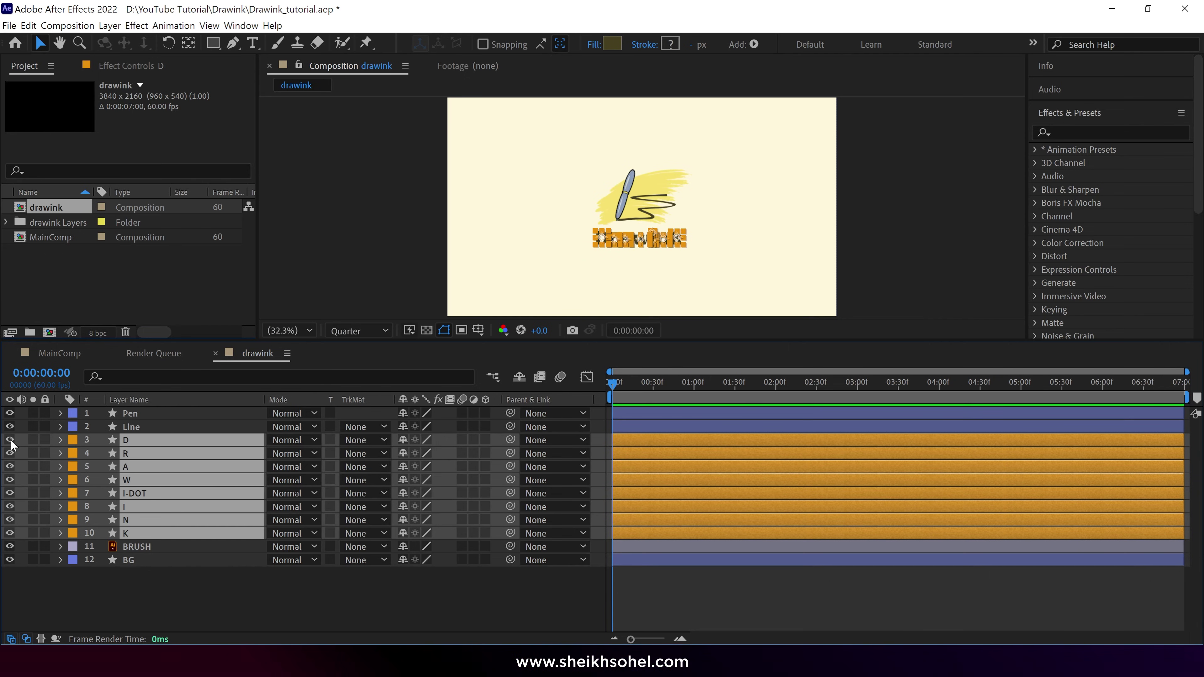
# - Turn off the visibility of the letter layers, mark them as shy and hide shy layers from the timeline
pyautogui.moveTo(10, 440); pyautogui.dragTo(10, 533)
pyautogui.click(401, 441)
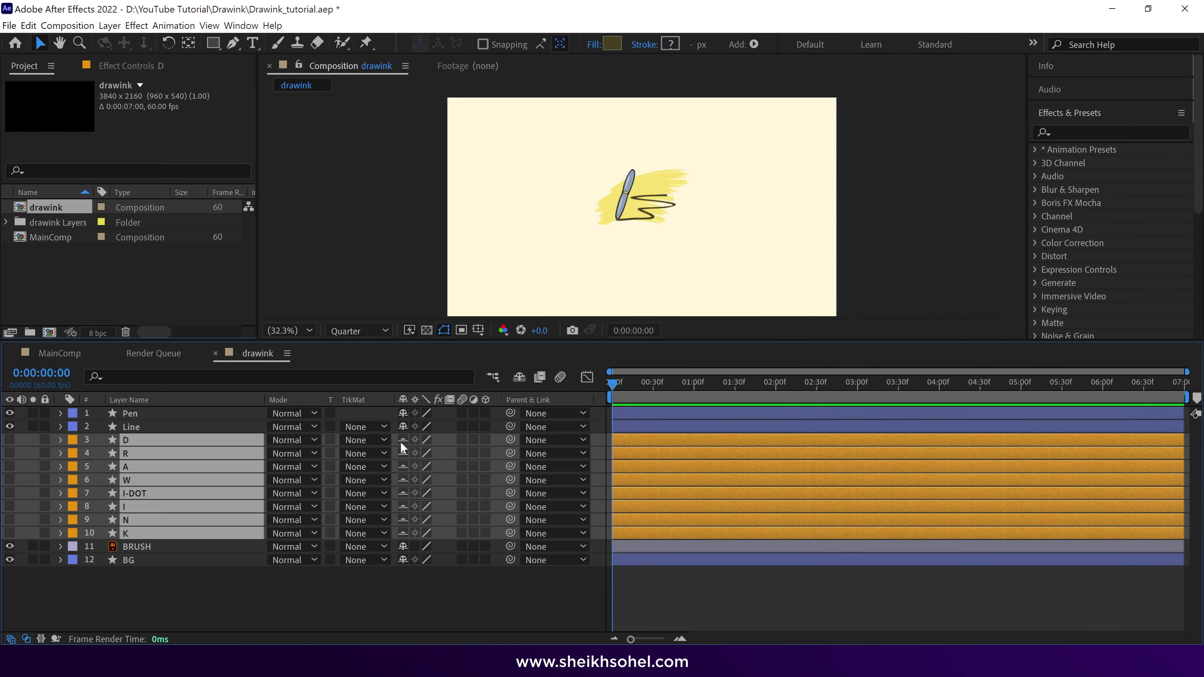
pyautogui.click(519, 378)
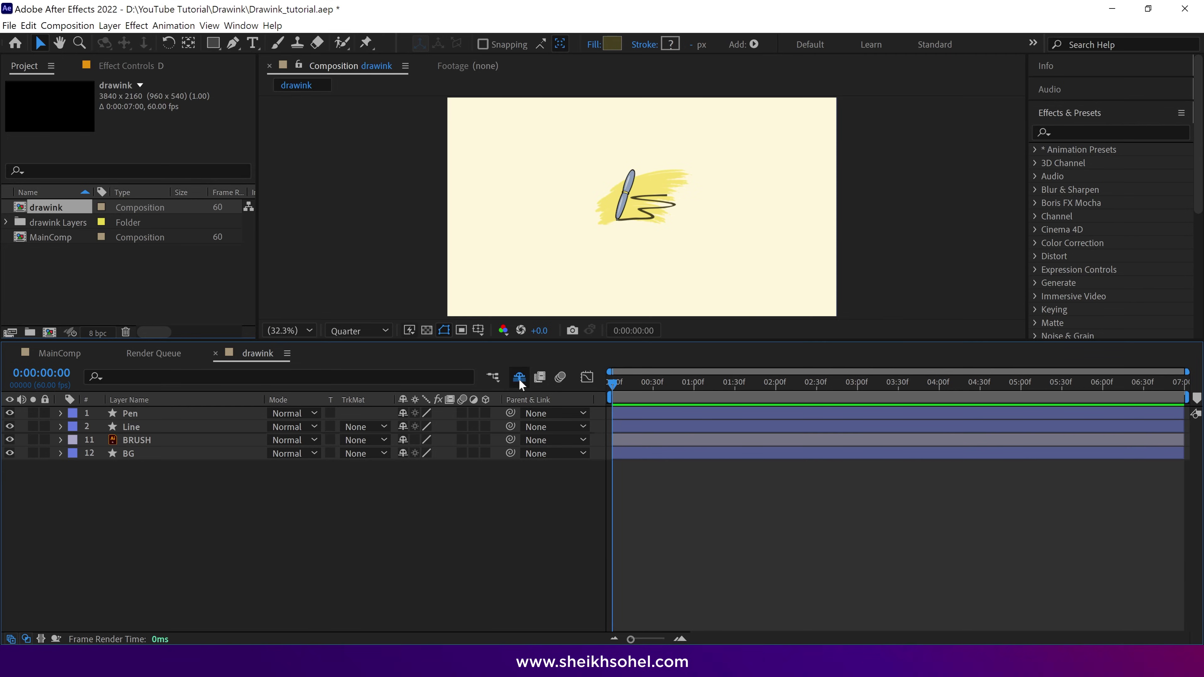
pyautogui.moveTo(480, 341); pyautogui.dragTo(480, 397)
pyautogui.scroll(3, 654, 283)
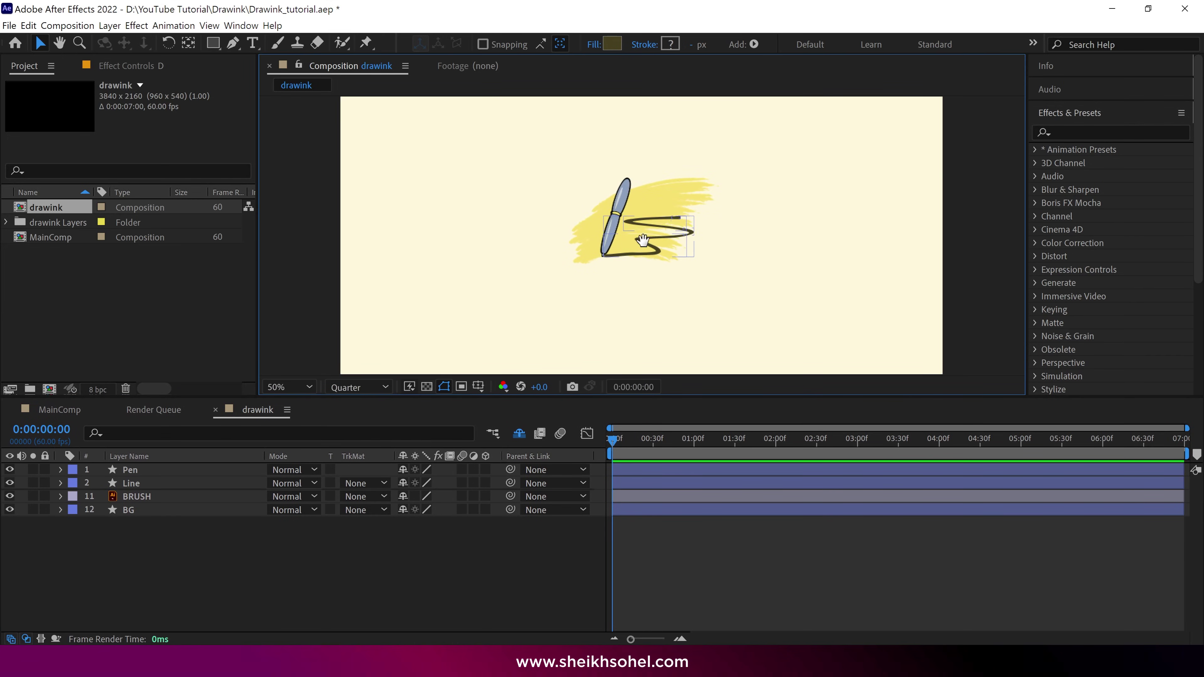
# - Set the composition's preview resolution to Full and lock the BG layer
pyautogui.click(258, 553)
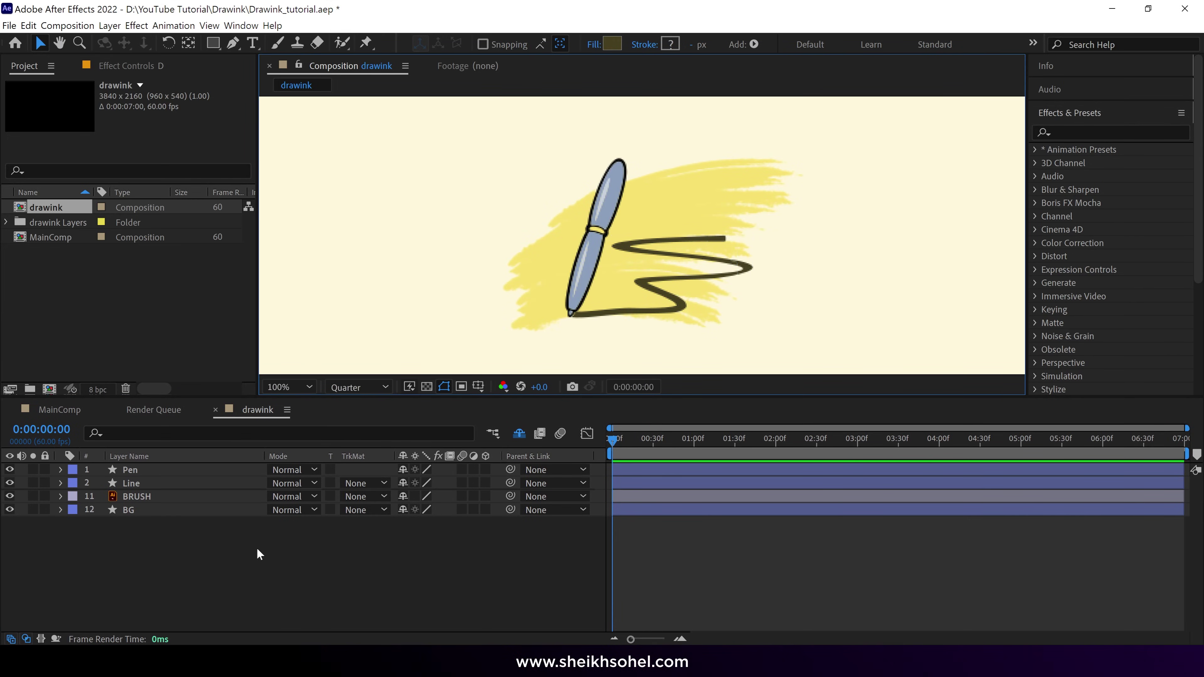
pyautogui.click(167, 498)
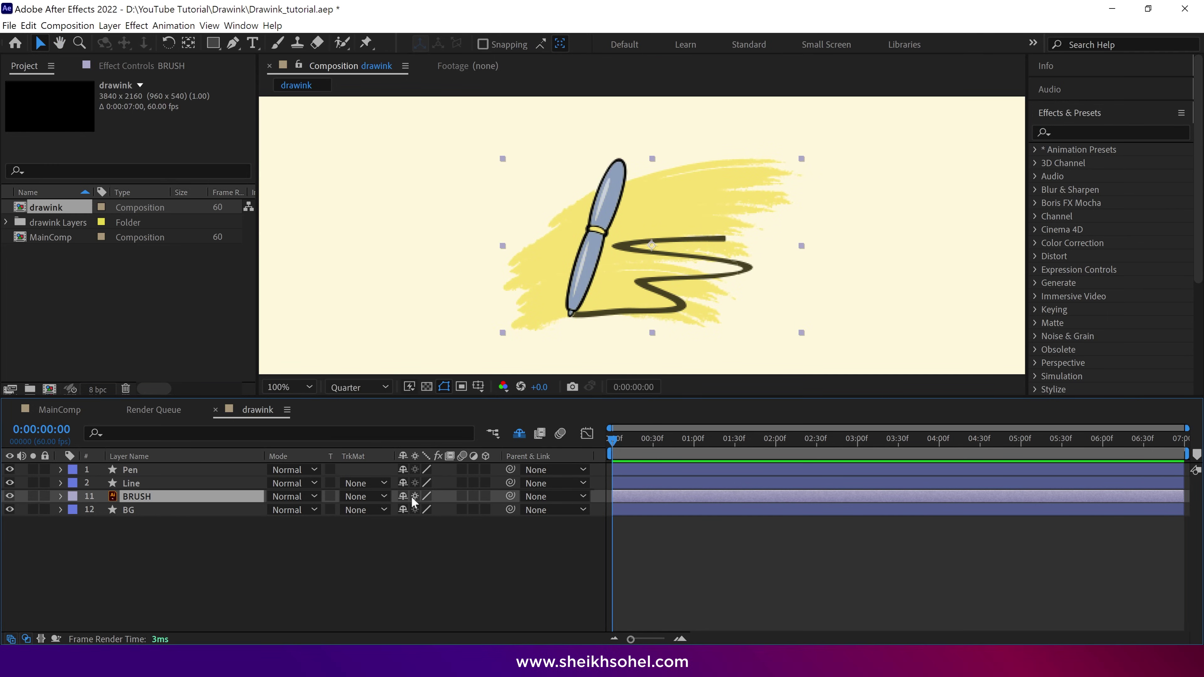
pyautogui.click(370, 387)
pyautogui.click(363, 424)
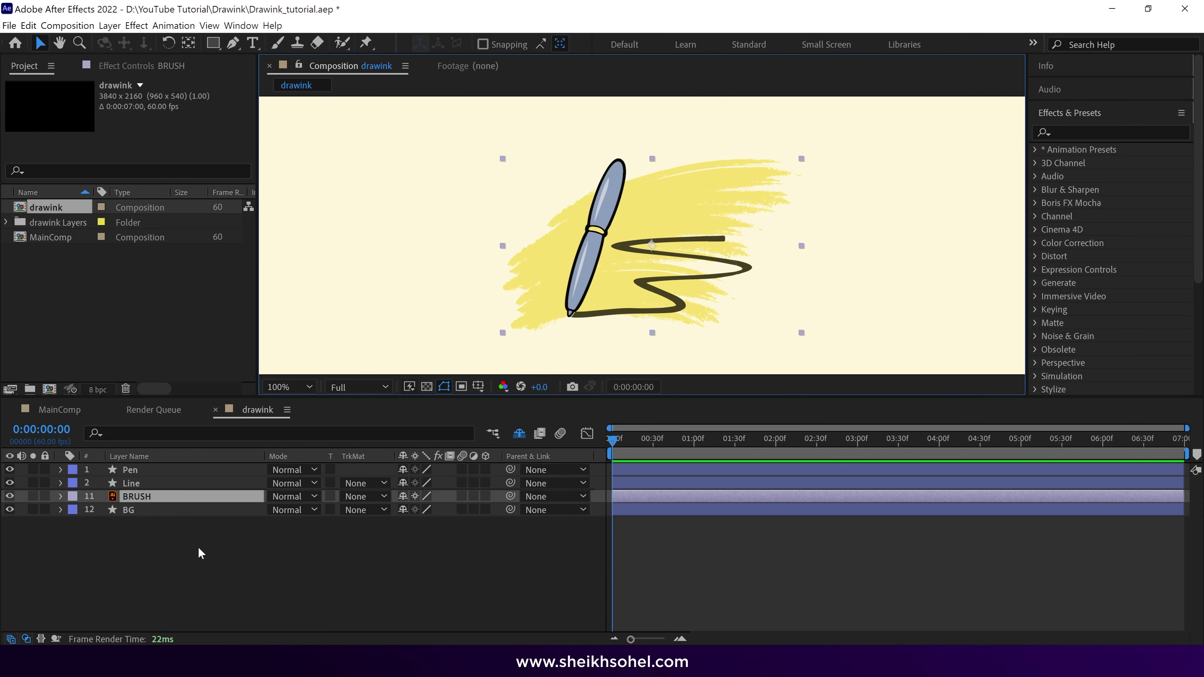
pyautogui.click(46, 510)
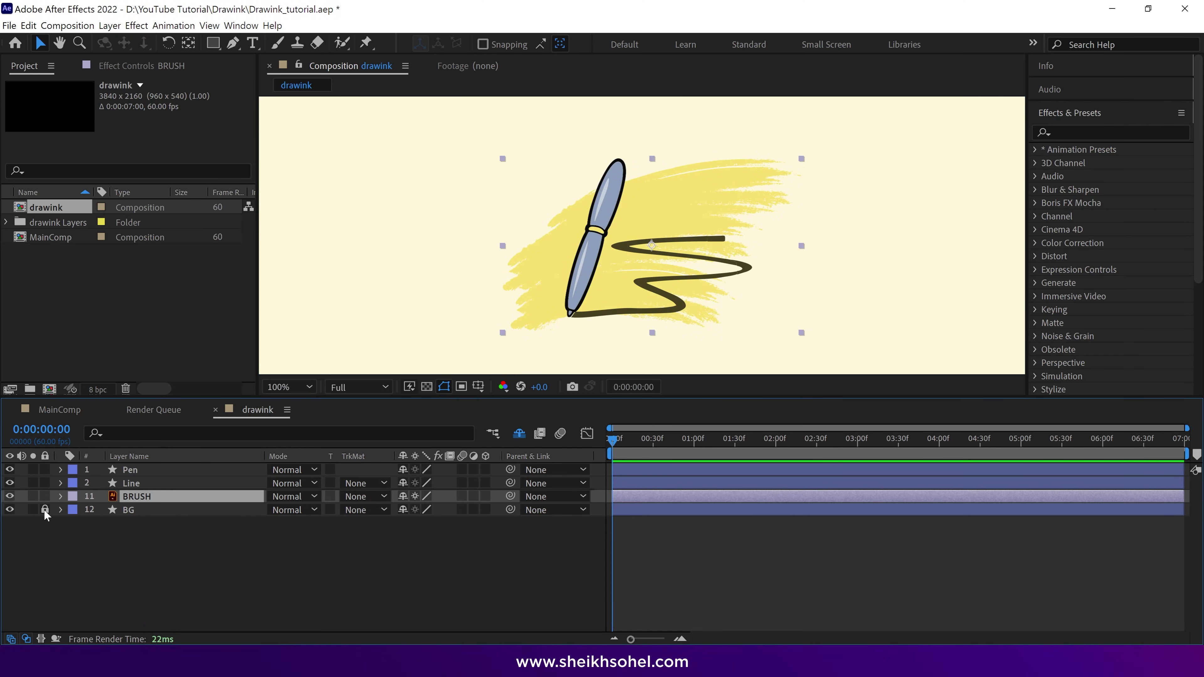
# - Solo the Line and BG layers so only the squiggle and the background show
pyautogui.click(148, 484)
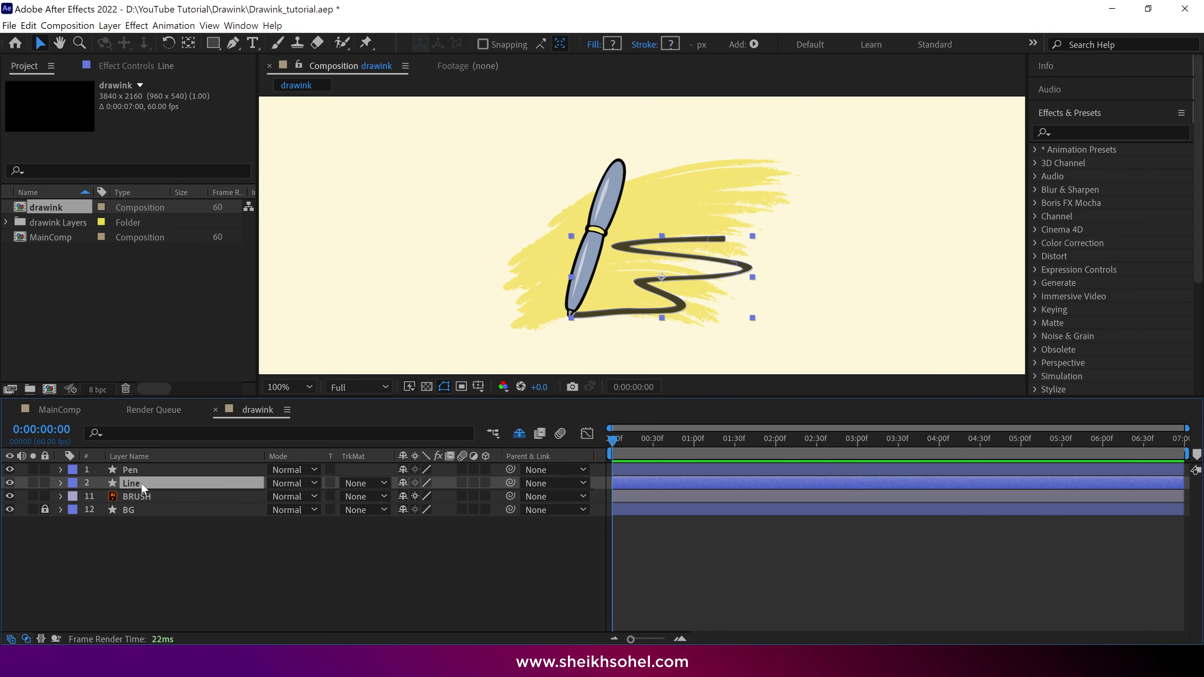
pyautogui.click(33, 484)
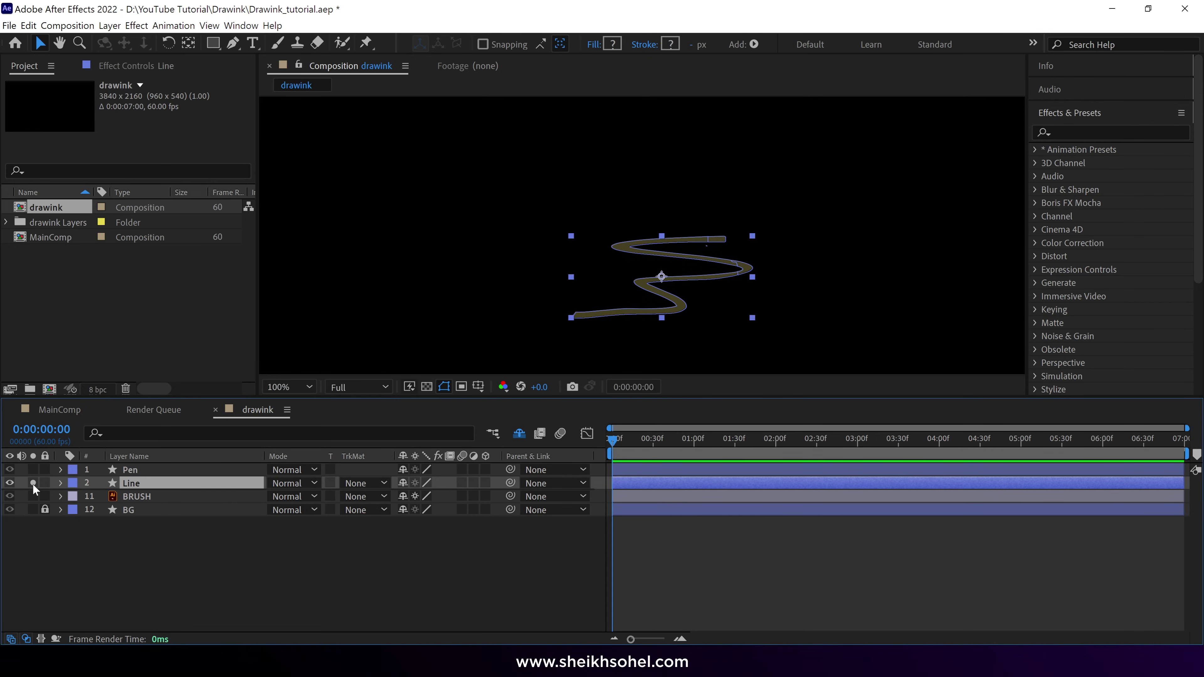
pyautogui.click(32, 510)
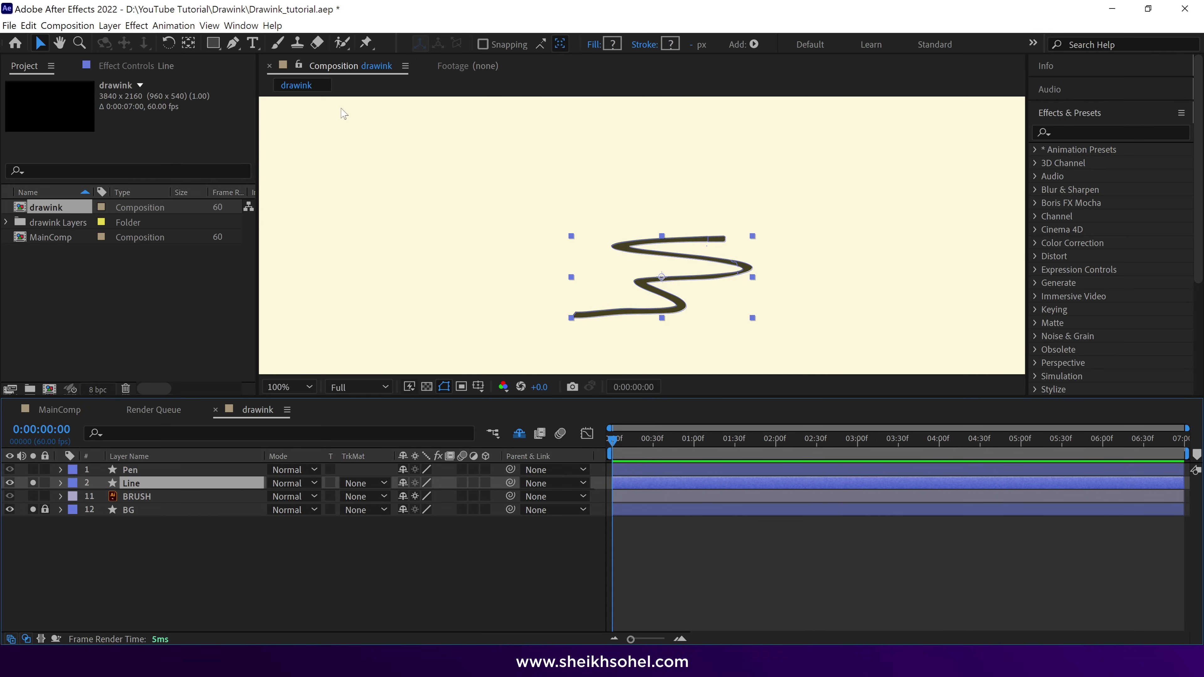
pyautogui.click(207, 535)
# - Set the Pen tool's fill to None, with no layer selected and the composition view enlarged around the squiggle
pyautogui.click(234, 42)
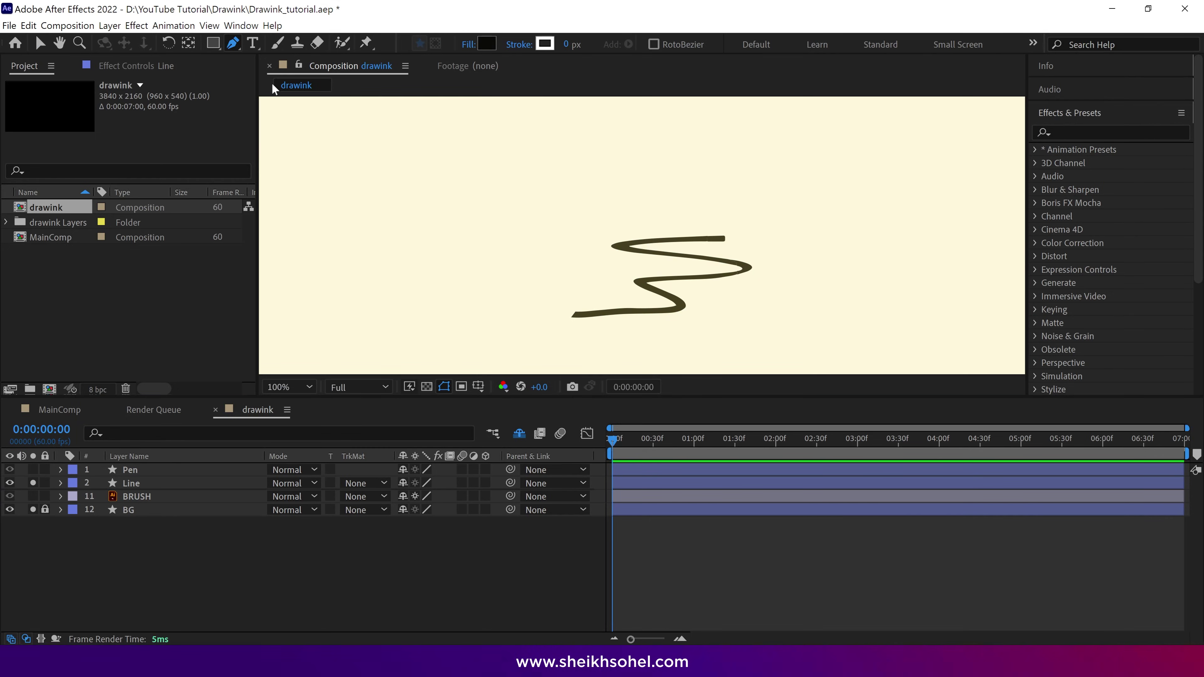
pyautogui.press('`')
pyautogui.scroll(4, 653, 409)
pyautogui.click(468, 47)
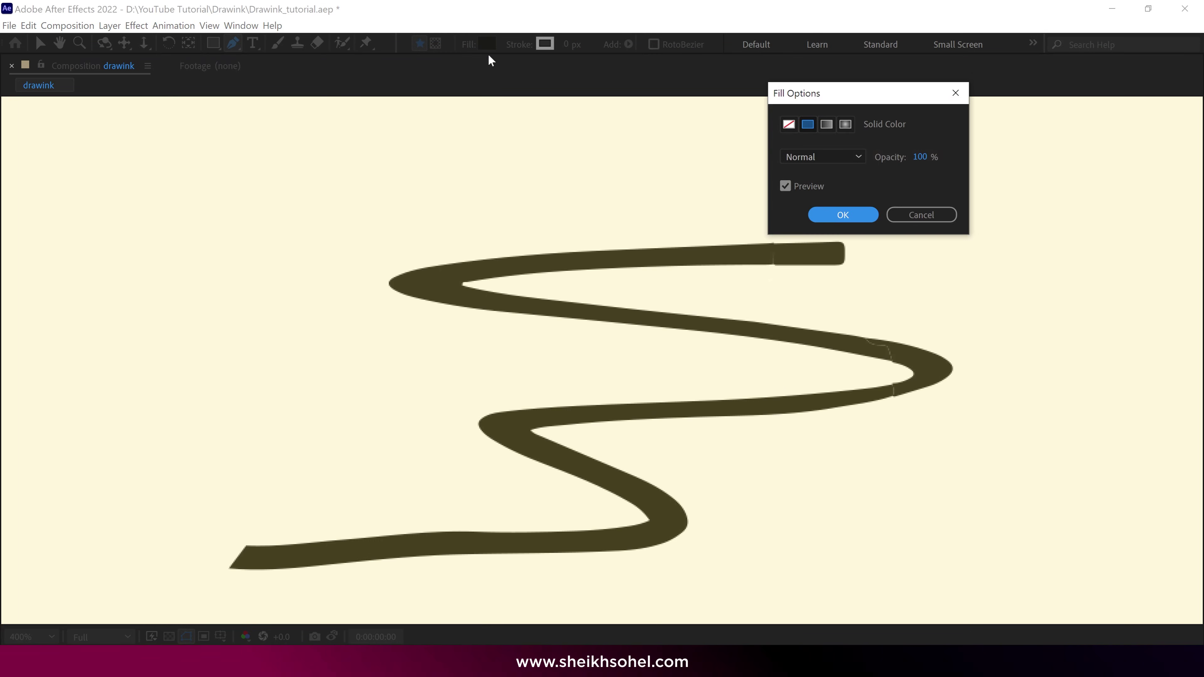
pyautogui.click(790, 125)
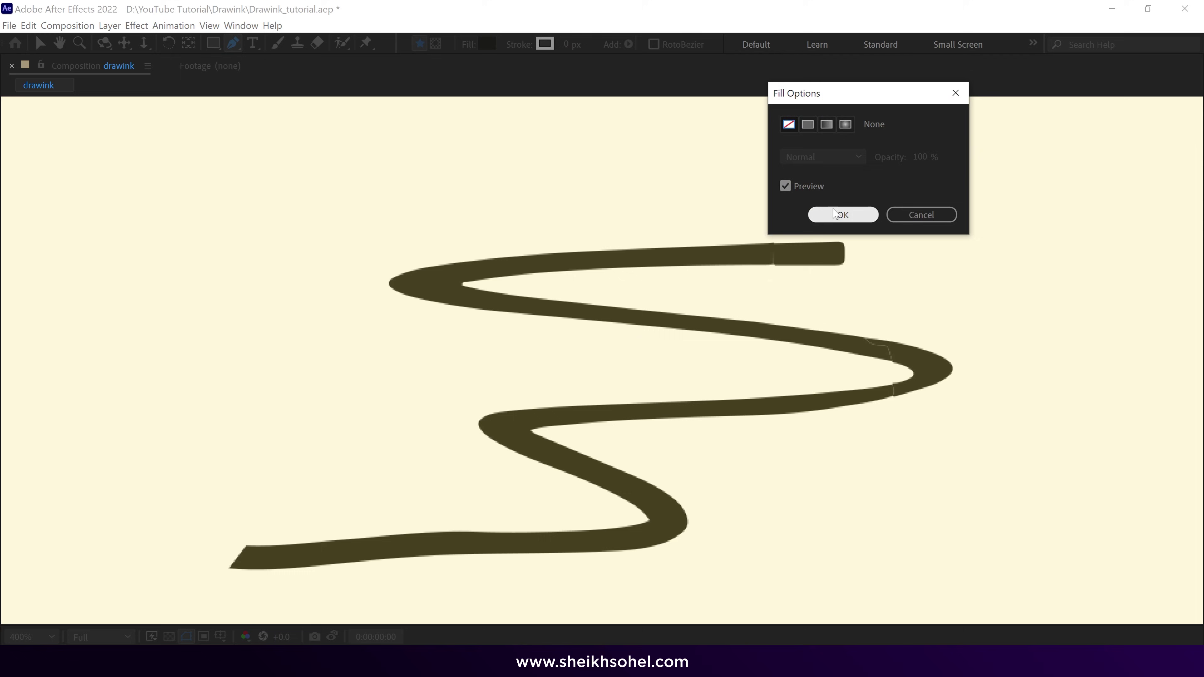
pyautogui.click(833, 214)
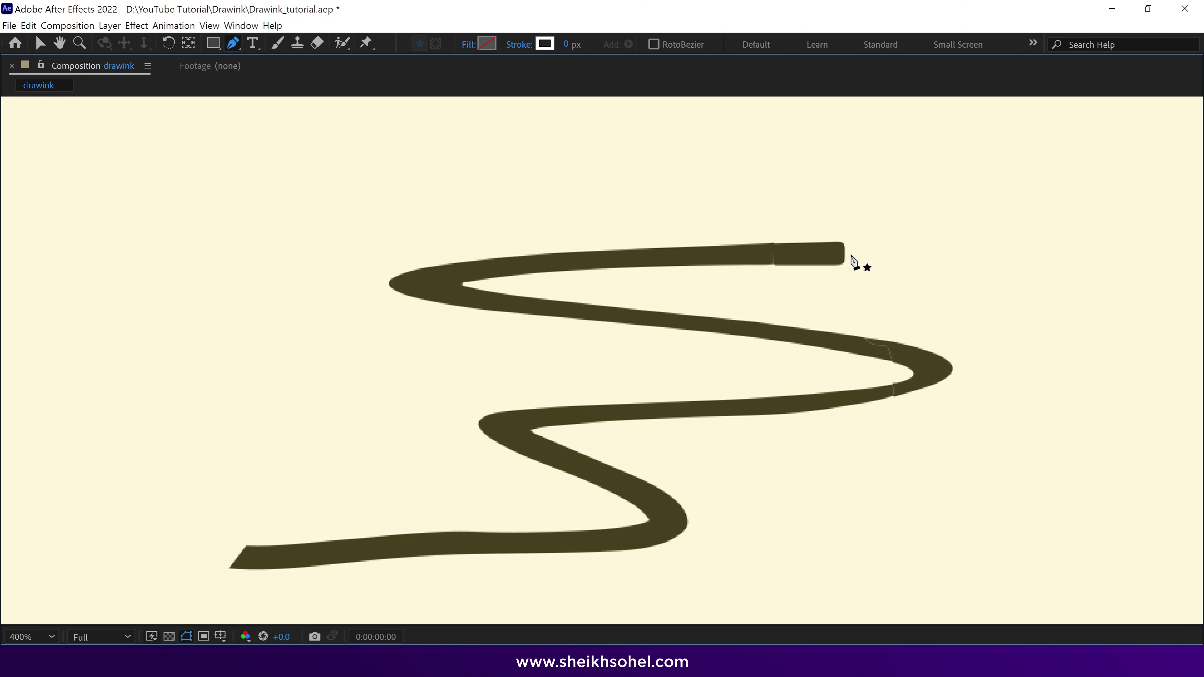
# - Trace the centre of the squiggle with a curved Pen tool path on a new shape layer, from its upper end to its lower end
pyautogui.moveTo(855, 253); pyautogui.dragTo(894, 252)
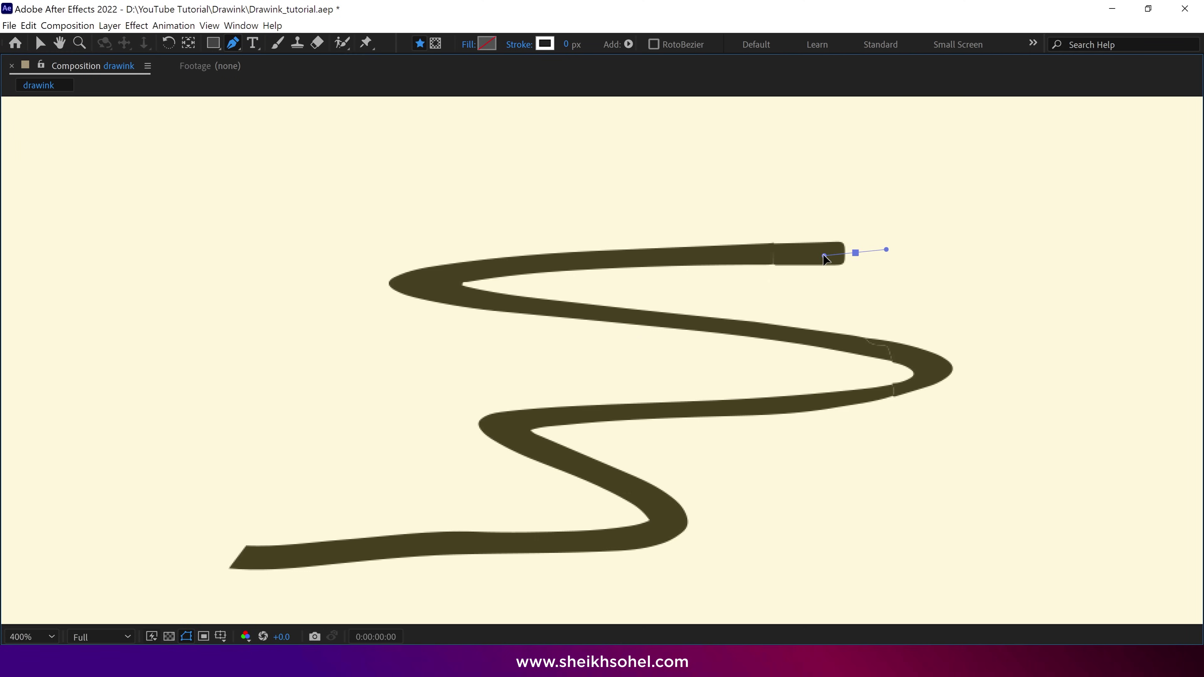
pyautogui.moveTo(595, 260); pyautogui.dragTo(557, 261)
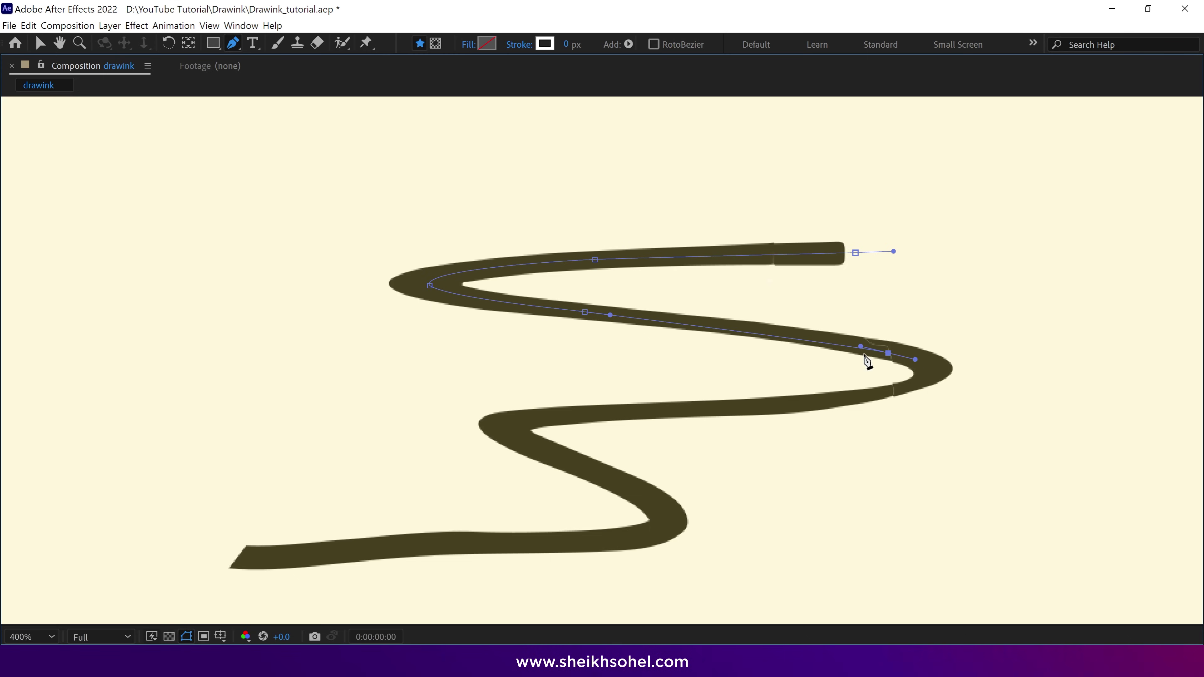
pyautogui.moveTo(903, 389); pyautogui.dragTo(854, 398)
pyautogui.moveTo(677, 410); pyautogui.dragTo(743, 408)
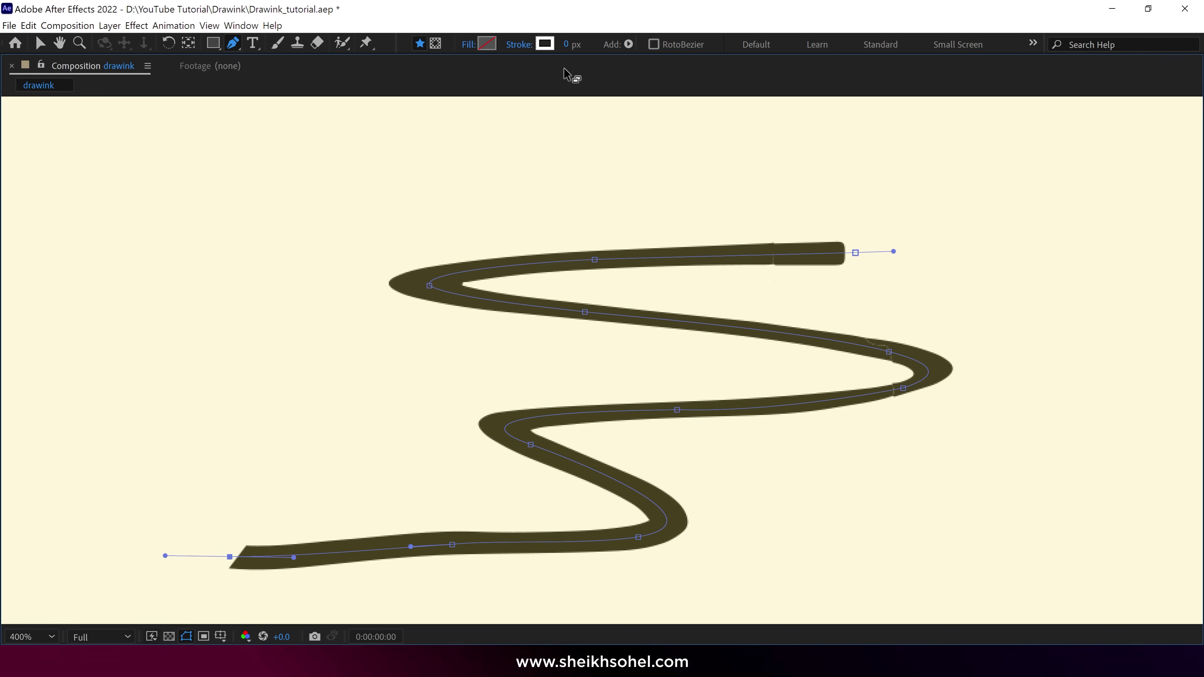
# - Set the traced path's stroke width to 26.2 px and push its bends outward until the stroke fully covers the squiggle
pyautogui.moveTo(567, 45); pyautogui.dragTo(586, 46)
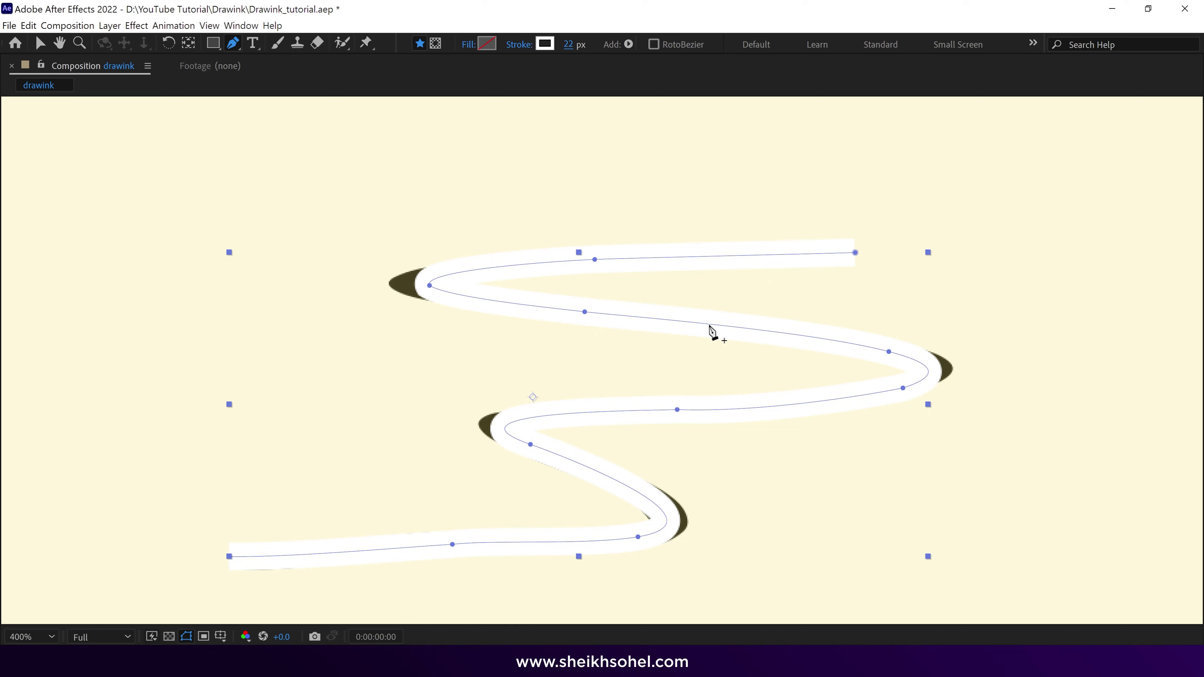
pyautogui.moveTo(430, 286); pyautogui.dragTo(410, 287)
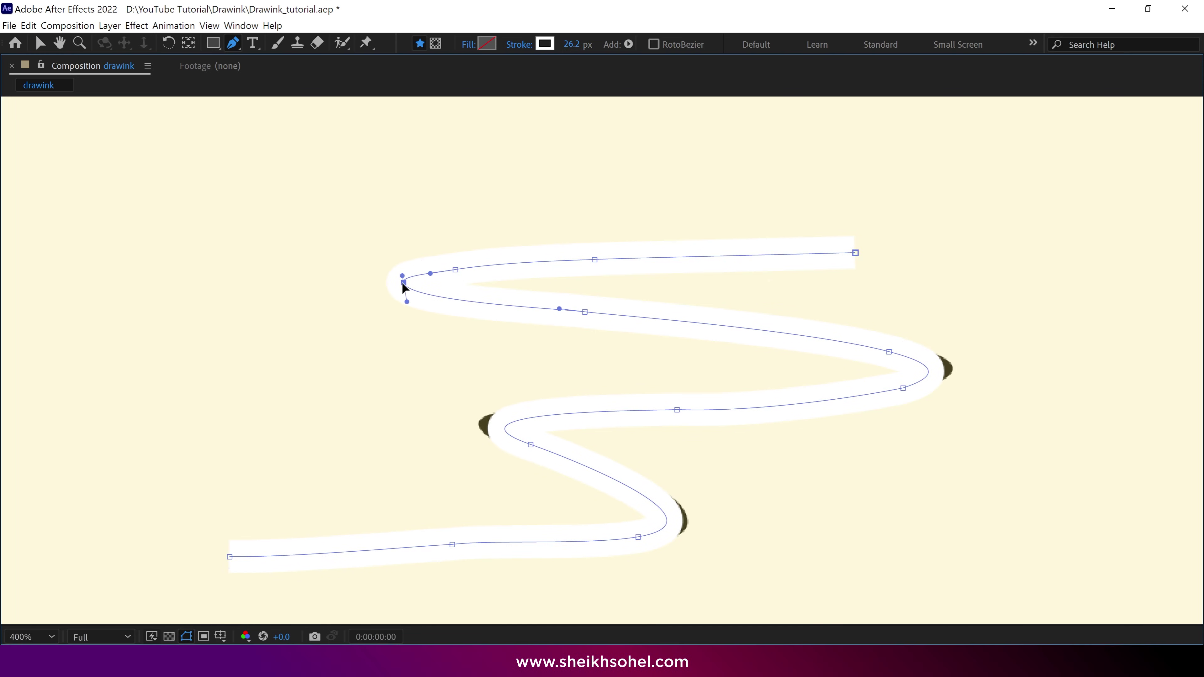
pyautogui.click(469, 302)
pyautogui.moveTo(929, 371); pyautogui.dragTo(944, 370)
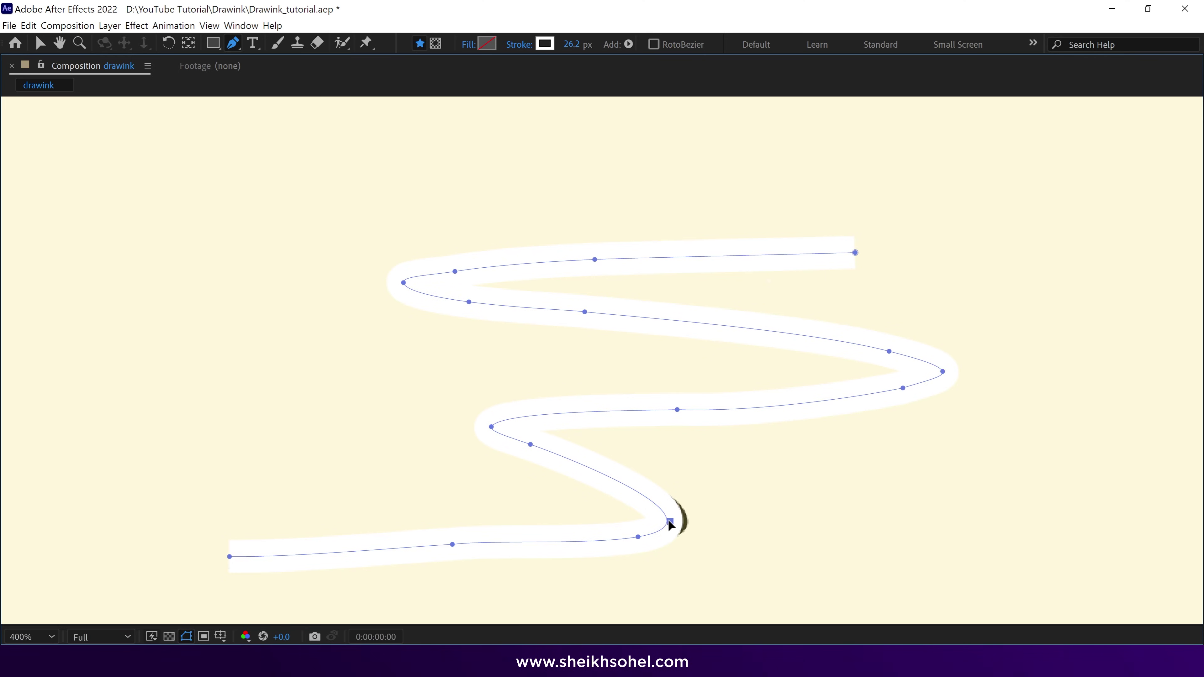
pyautogui.moveTo(669, 522); pyautogui.dragTo(678, 523)
pyautogui.press(',')
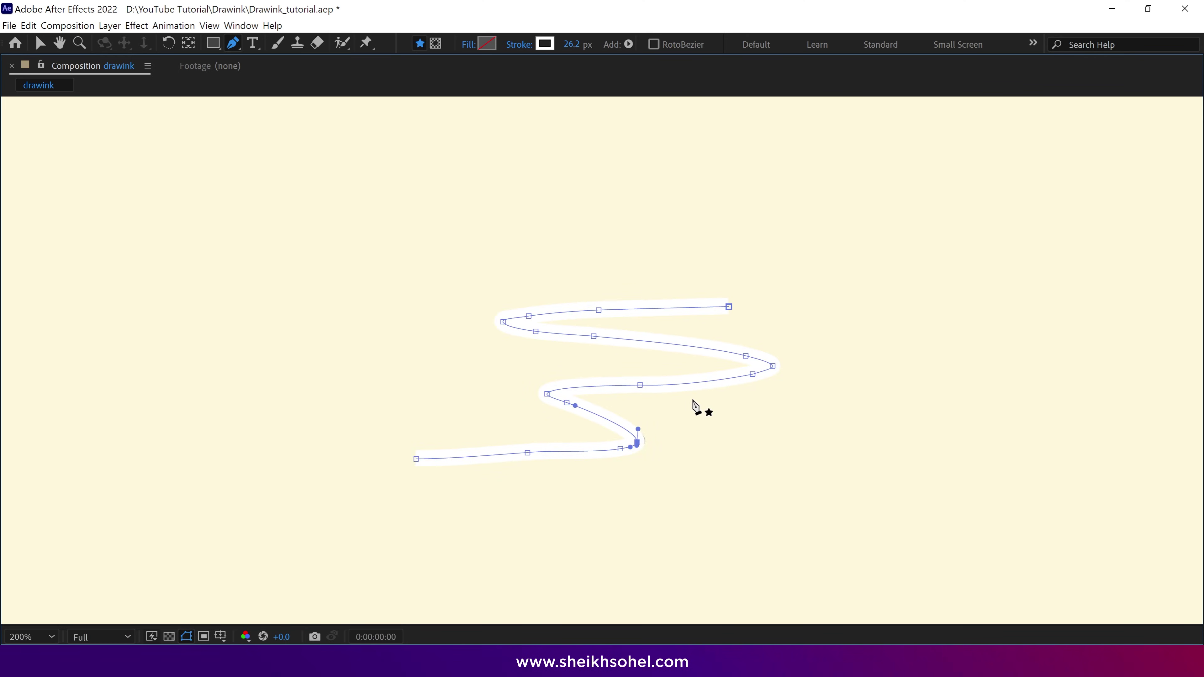
# - Rename the traced shape layer LINE_REVEAL and move it directly above the Line layer
pyautogui.press('`')
pyautogui.press('v')
pyautogui.click(214, 469)
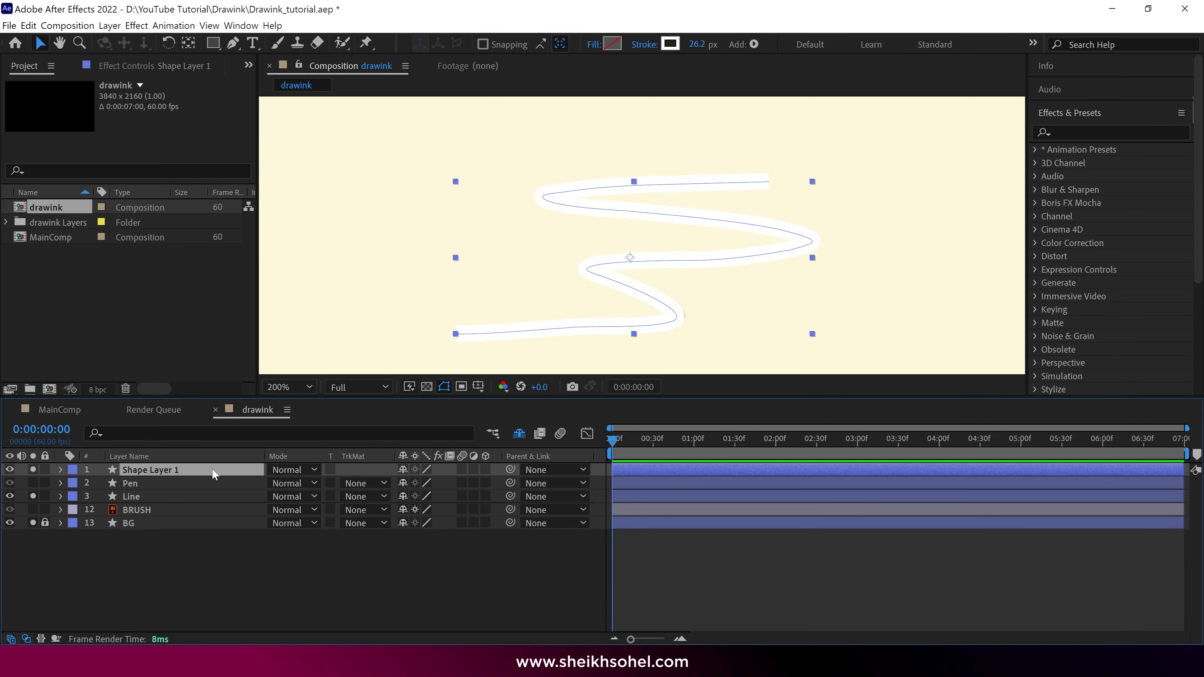
pyautogui.press('Return')
pyautogui.write('LINE_REVEAL')
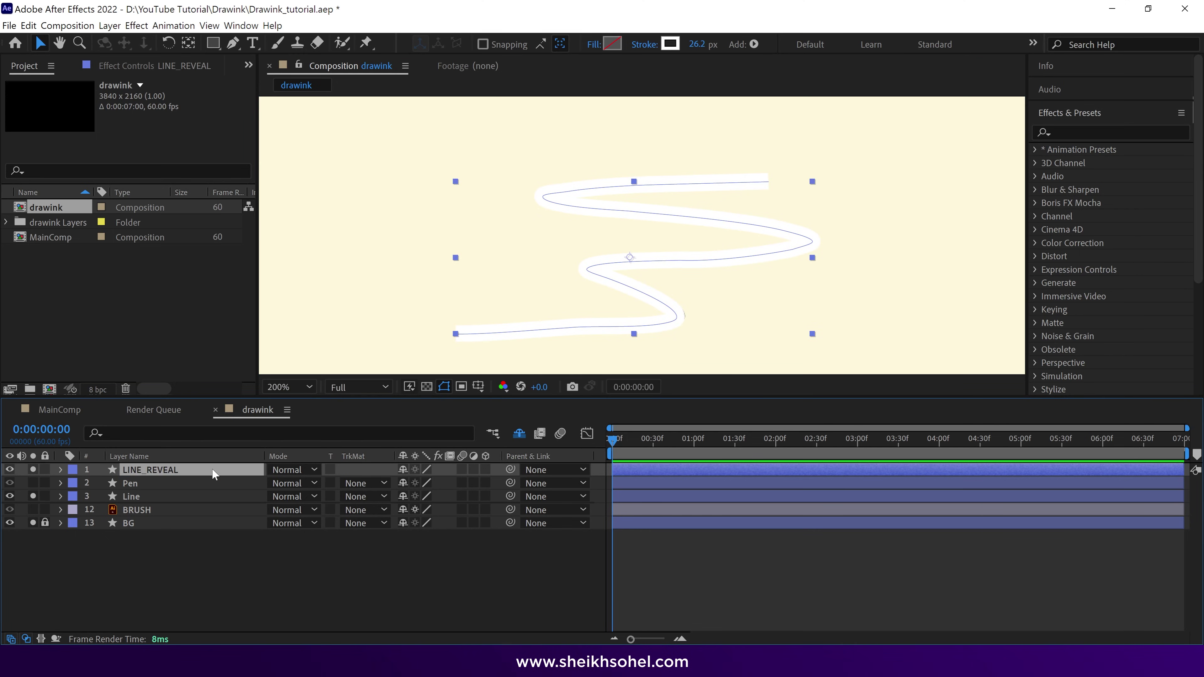
pyautogui.moveTo(211, 468); pyautogui.dragTo(136, 494)
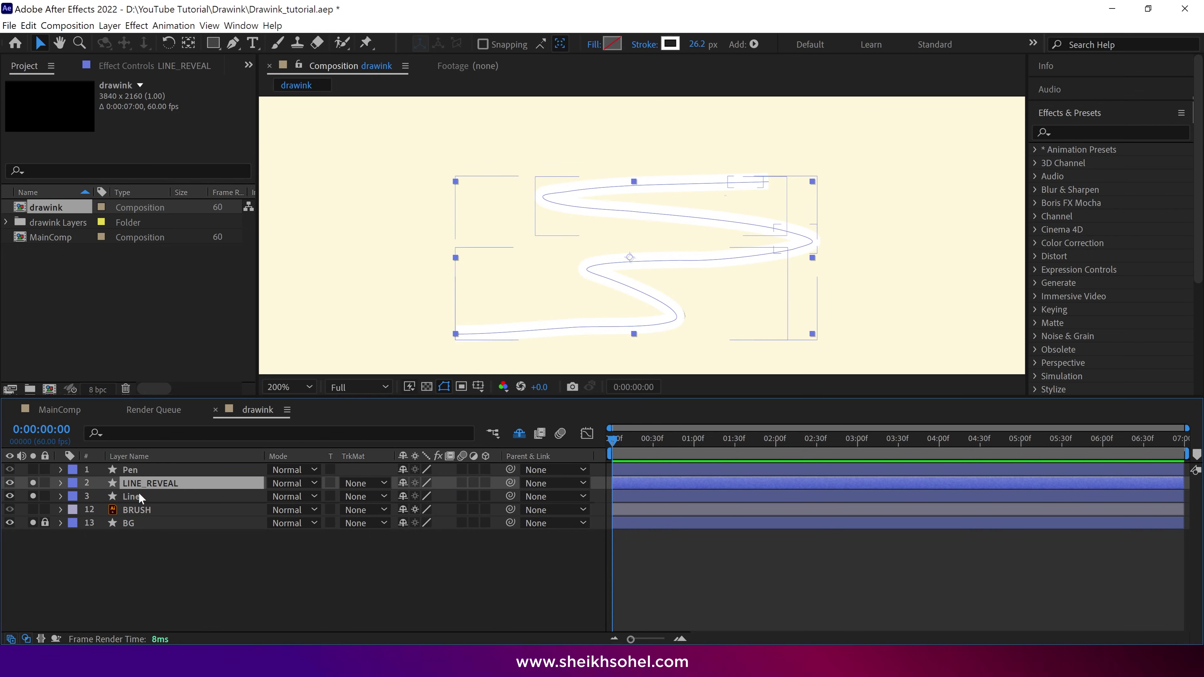
pyautogui.click(137, 494)
# - Add Trim Paths to LINE_REVEAL and keyframe its End at 0% at 0:00:00:00
pyautogui.click(170, 486)
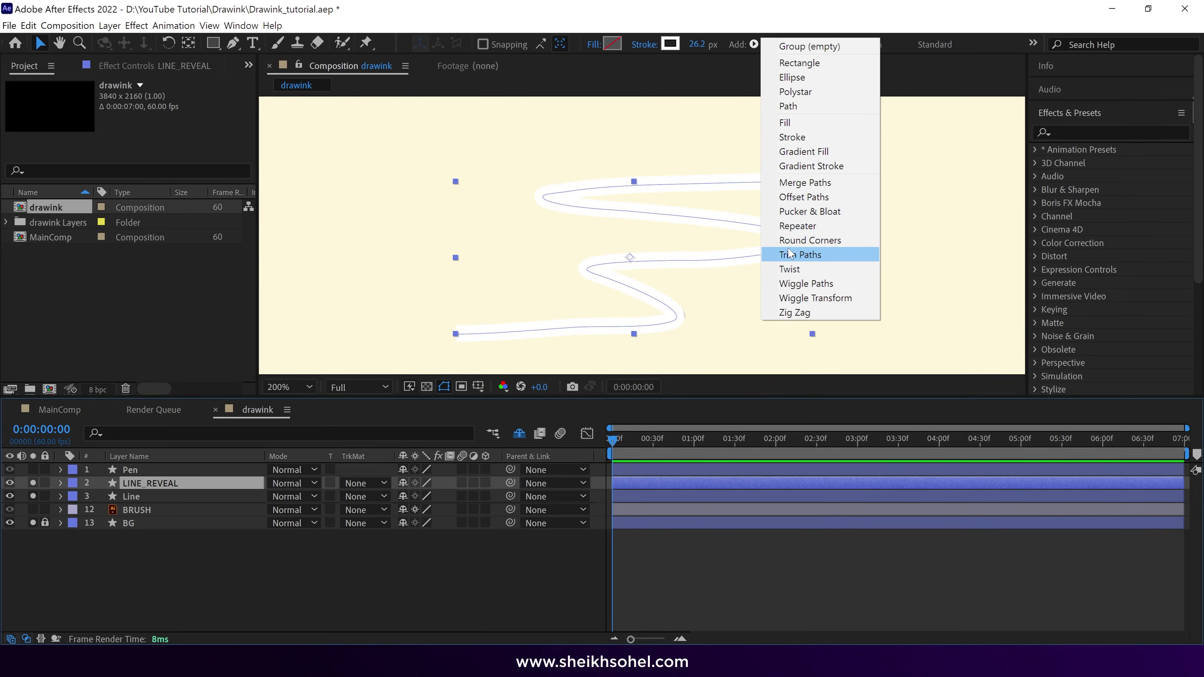
pyautogui.click(789, 255)
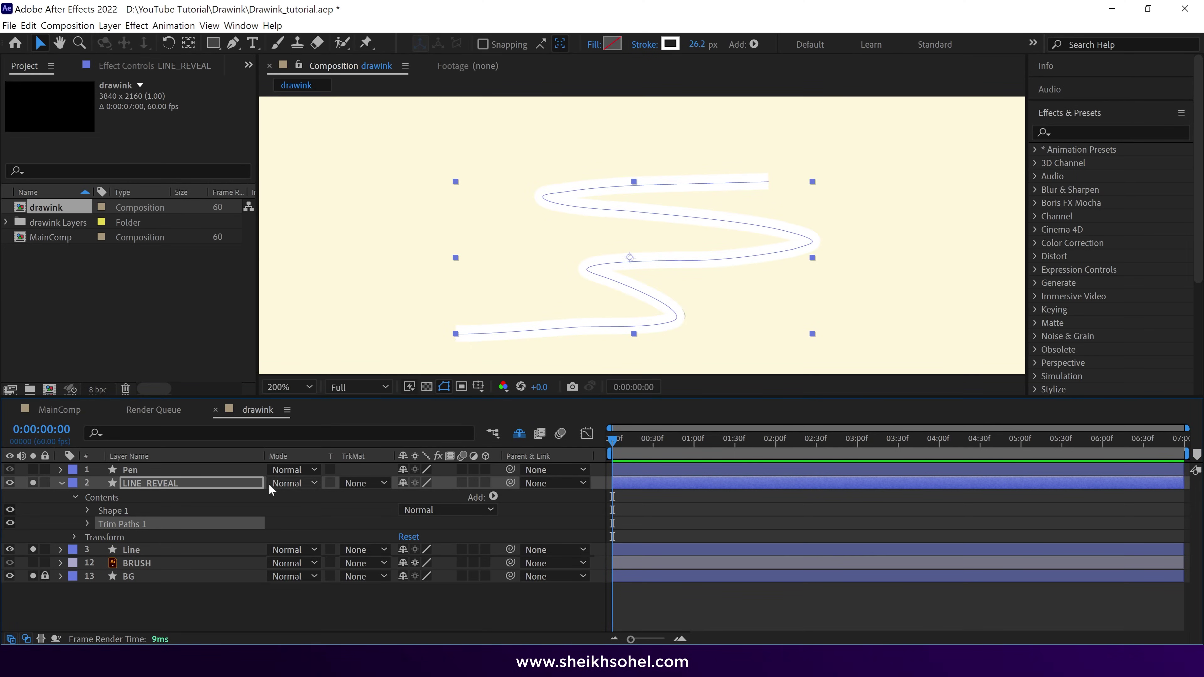
pyautogui.click(88, 524)
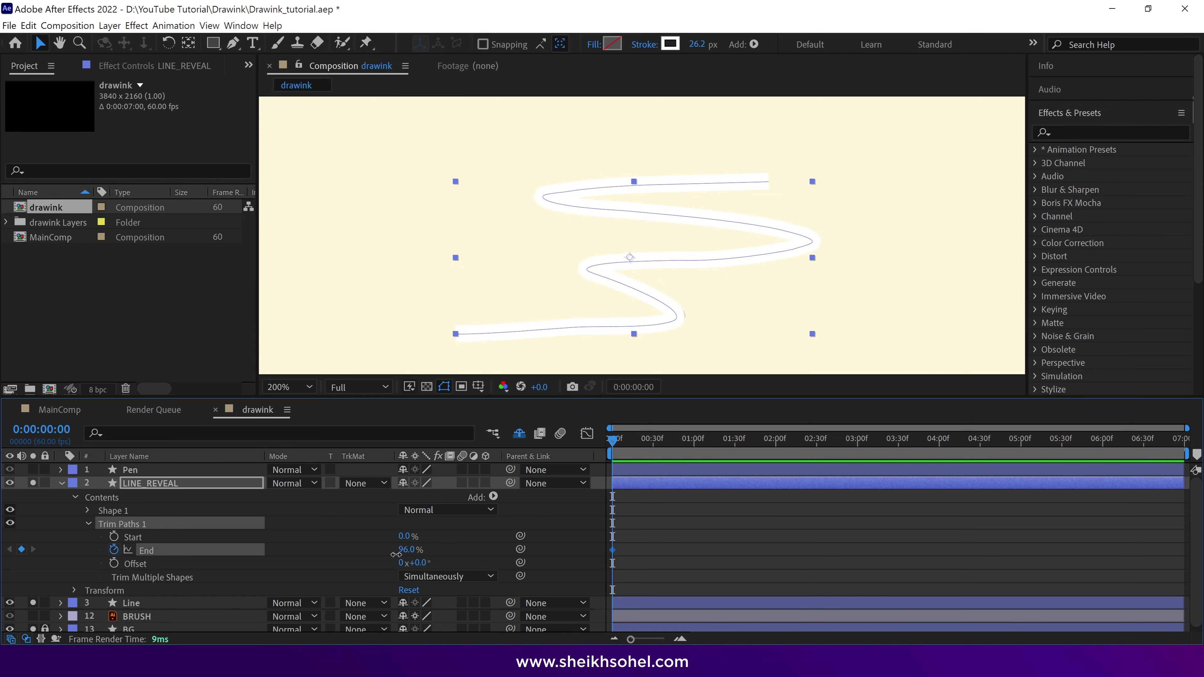
pyautogui.moveTo(396, 554); pyautogui.dragTo(220, 550)
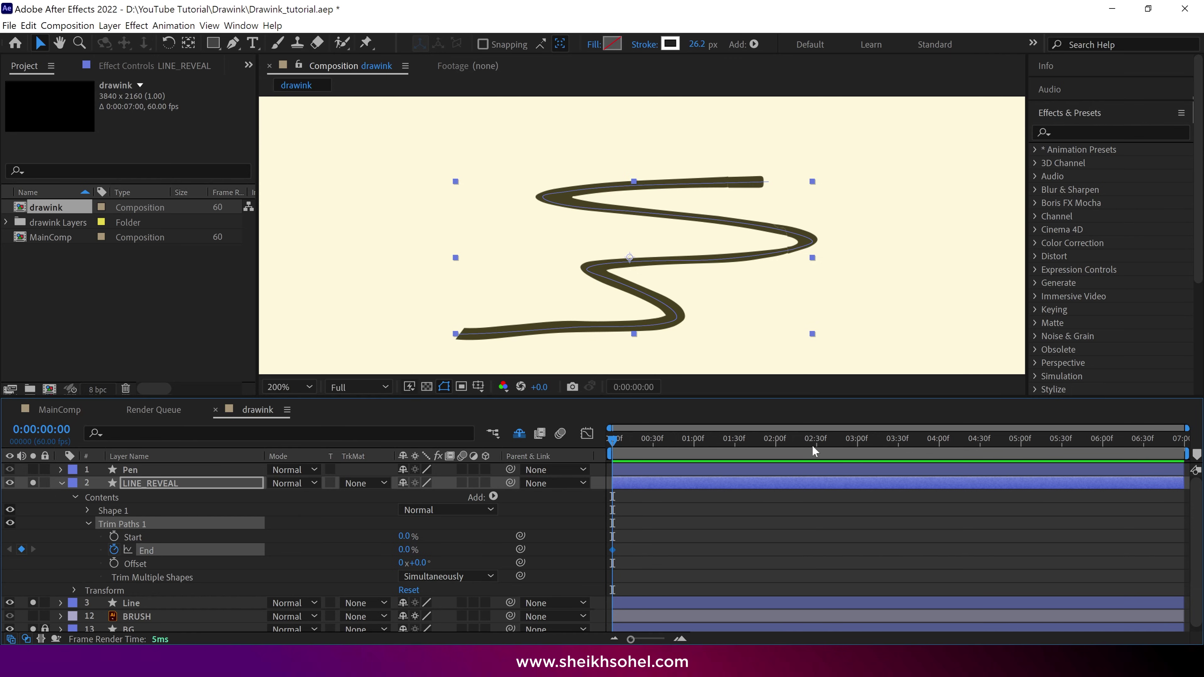
# - Keyframe the Trim Paths End of LINE_REVEAL at 100% at 0:00:03:00 and collapse the layer's properties
pyautogui.click(857, 447)
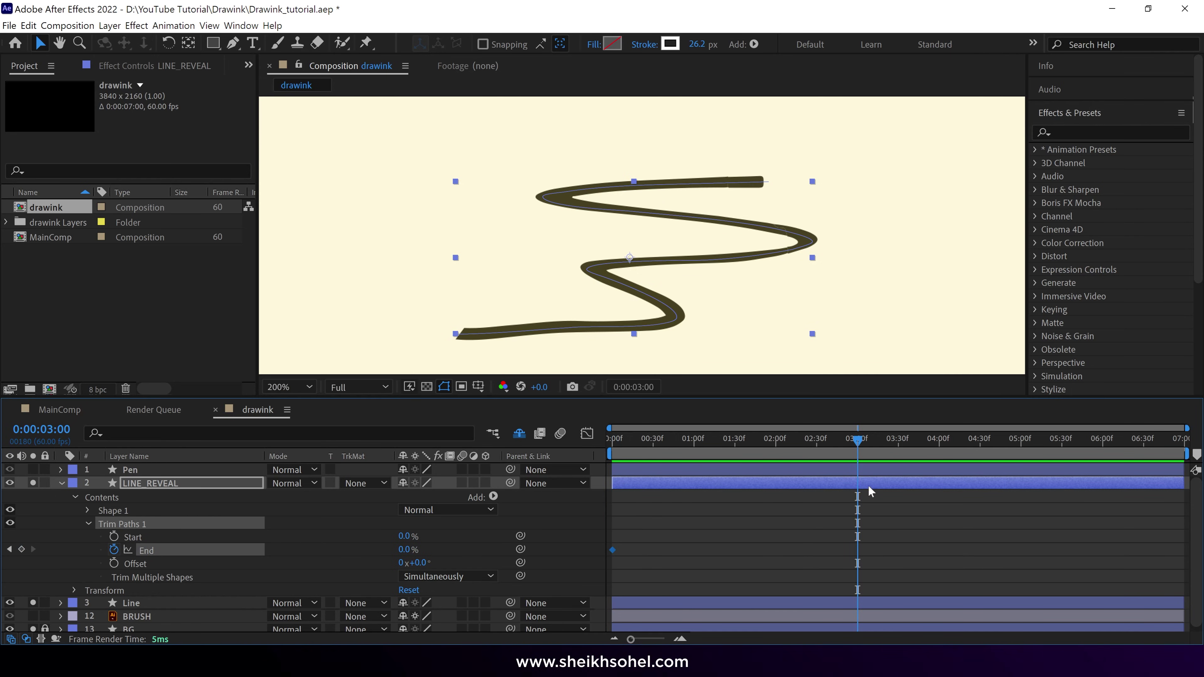
pyautogui.moveTo(405, 548); pyautogui.dragTo(659, 547)
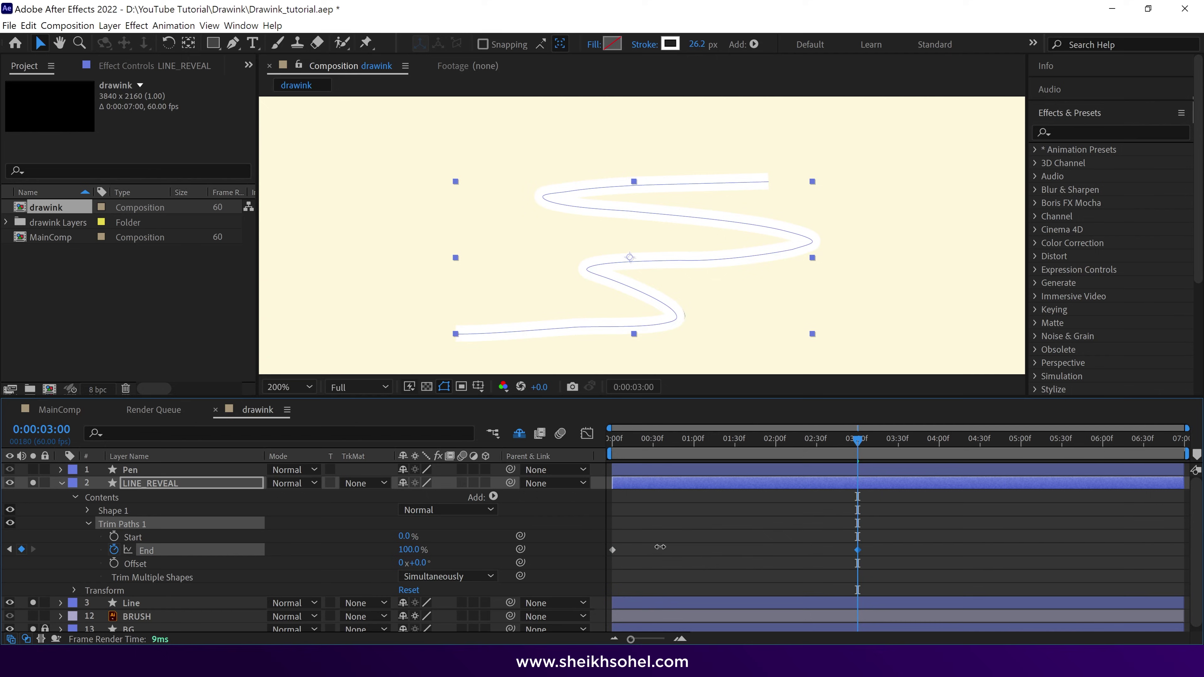
pyautogui.click(61, 483)
# - Set the Line layer's track matte to Alpha, using LINE_REVEAL, and check the reveal at 0:00:01:48
pyautogui.click(134, 496)
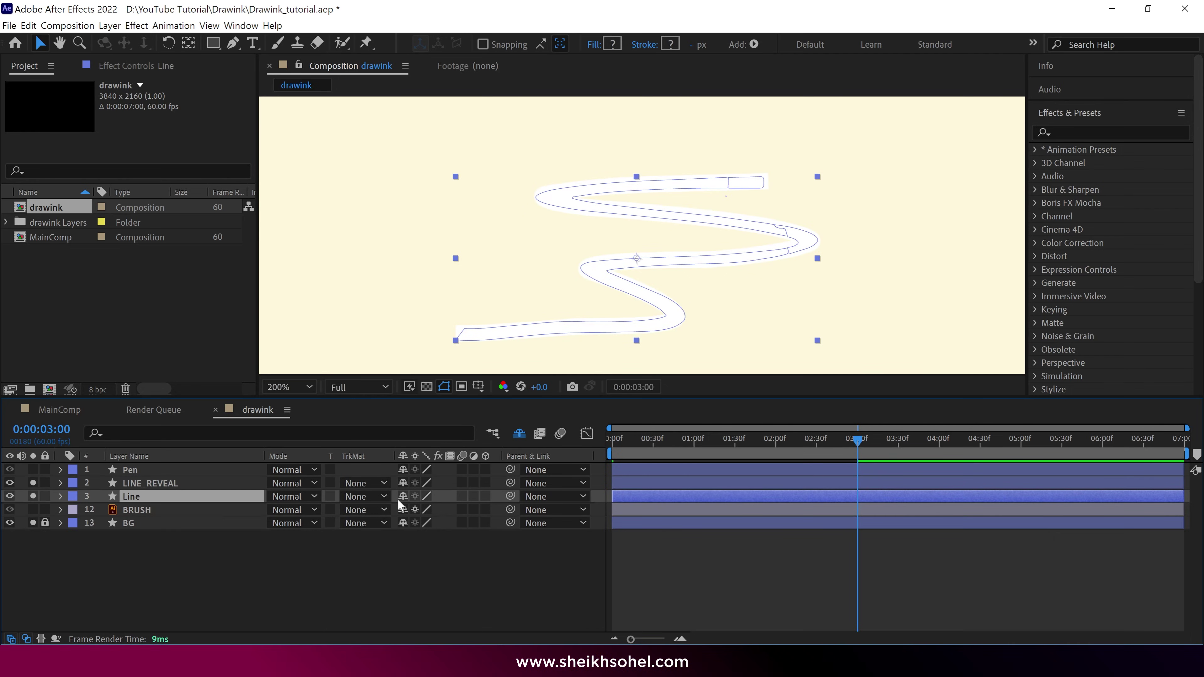
pyautogui.click(377, 497)
pyautogui.click(370, 529)
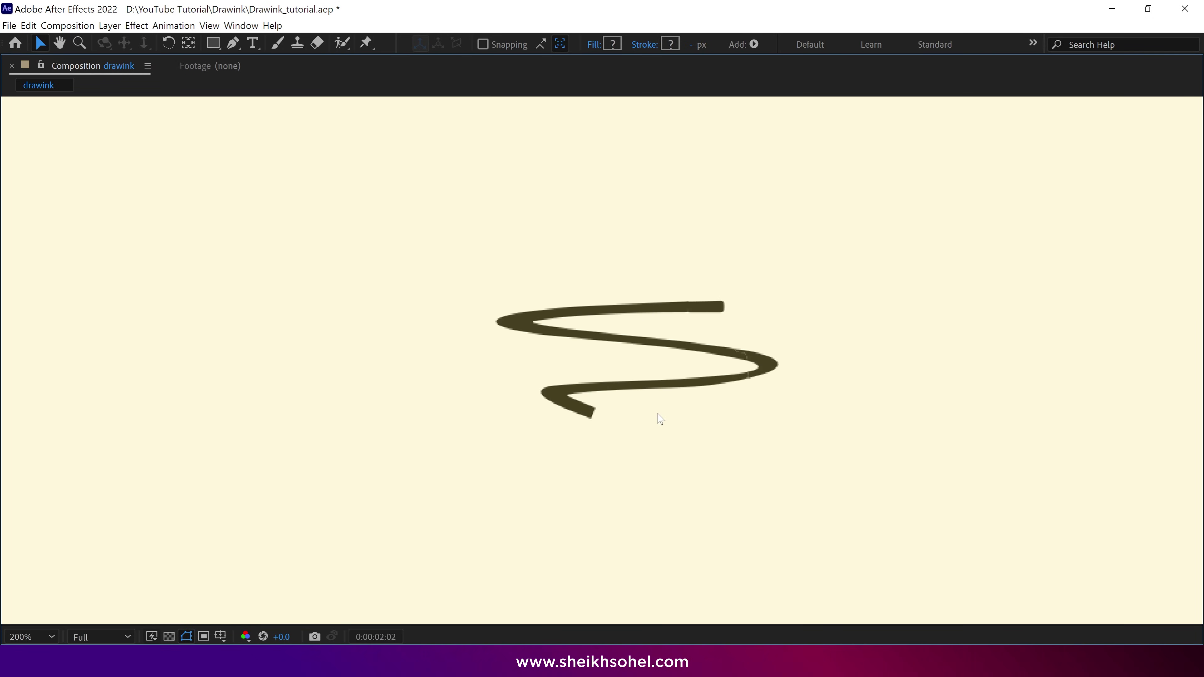
pyautogui.press('`')
pyautogui.moveTo(687, 454); pyautogui.dragTo(760, 442)
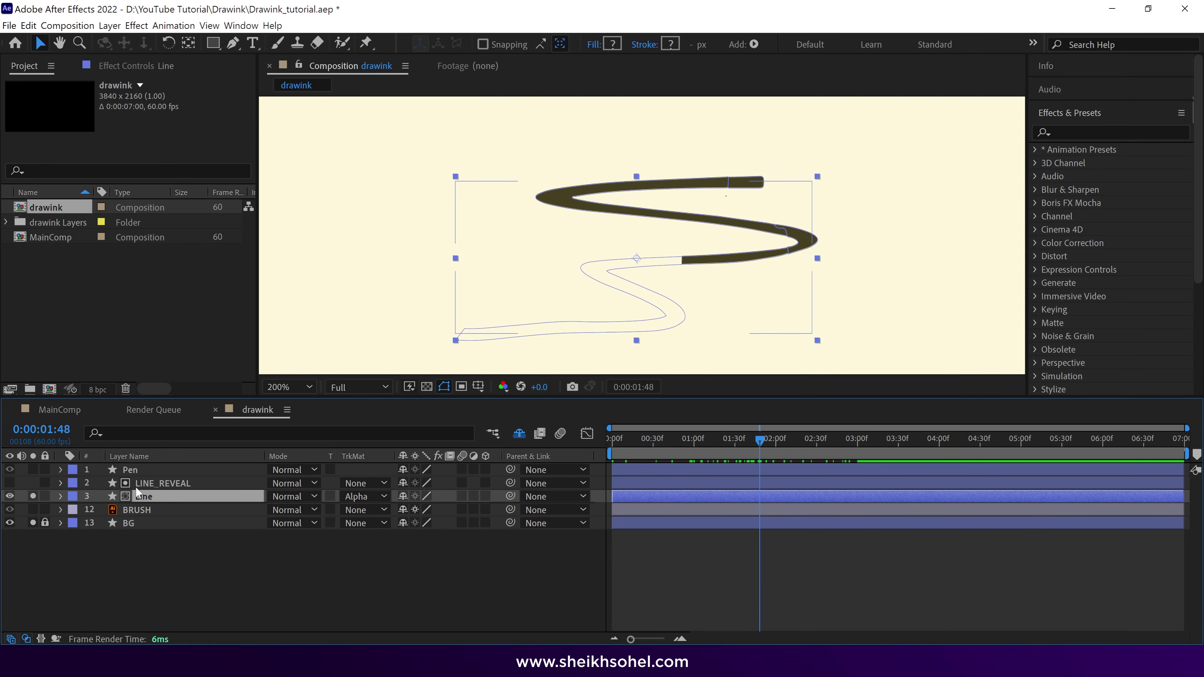
# - Filter the LINE_REVEAL layer's properties by "cap" and set the stroke's Line Cap to Round Cap
pyautogui.click(148, 485)
pyautogui.click(145, 434)
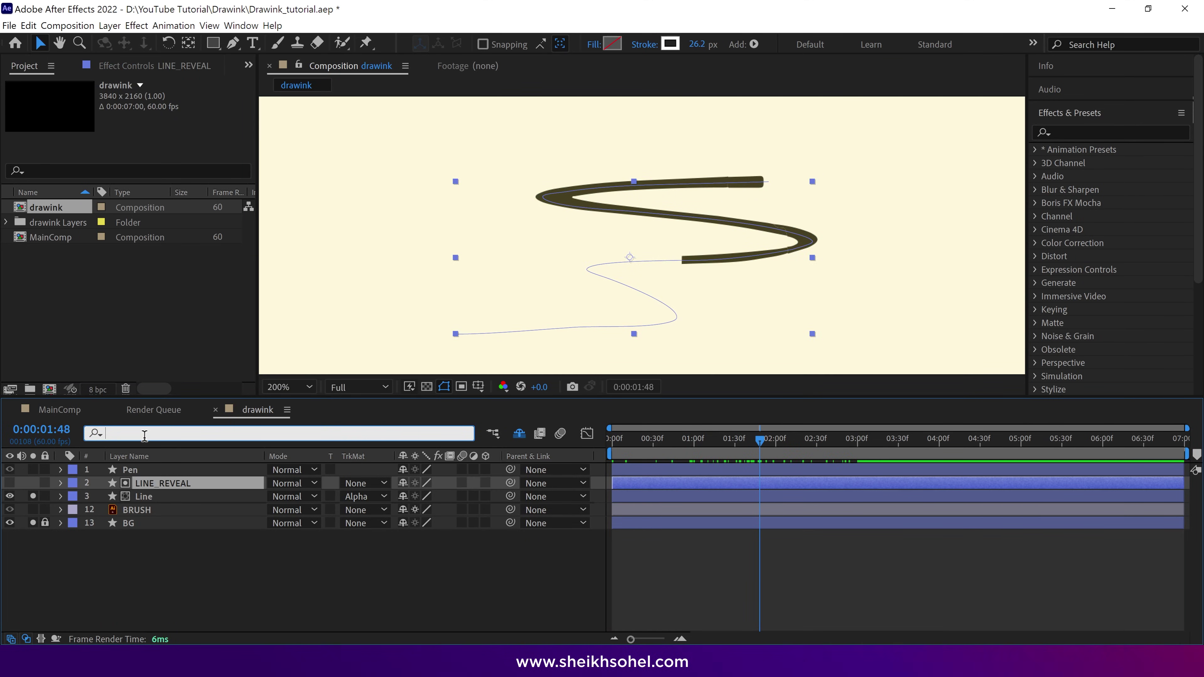
pyautogui.write('cap')
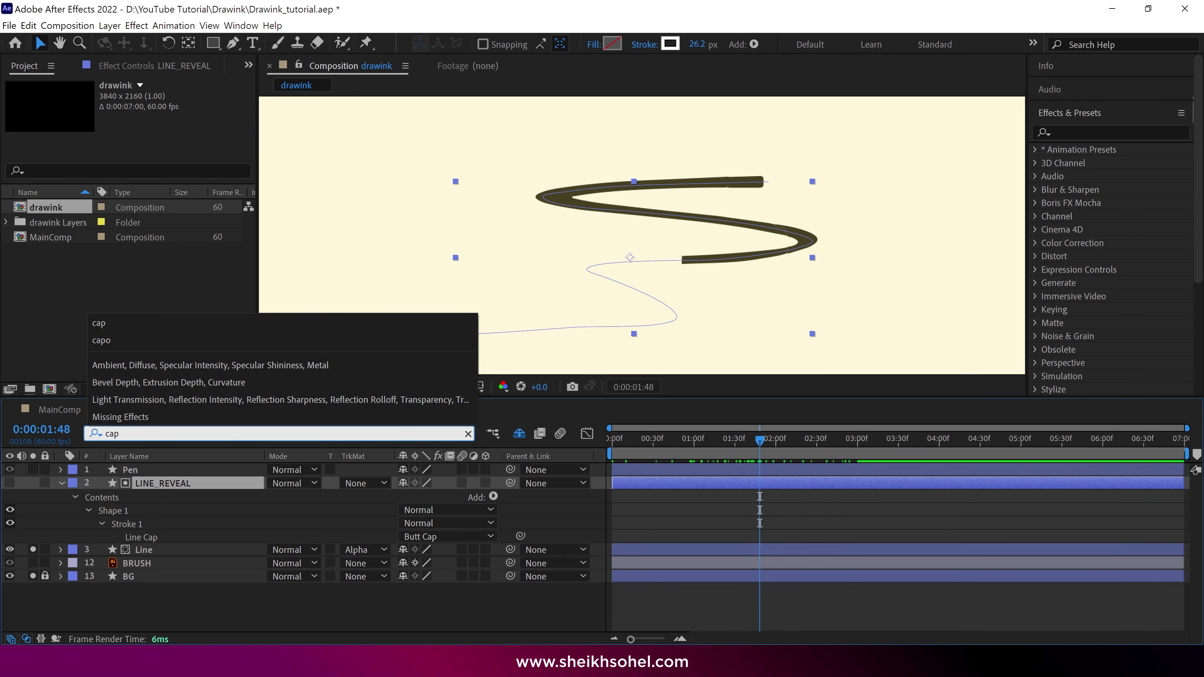
pyautogui.click(152, 537)
pyautogui.click(446, 536)
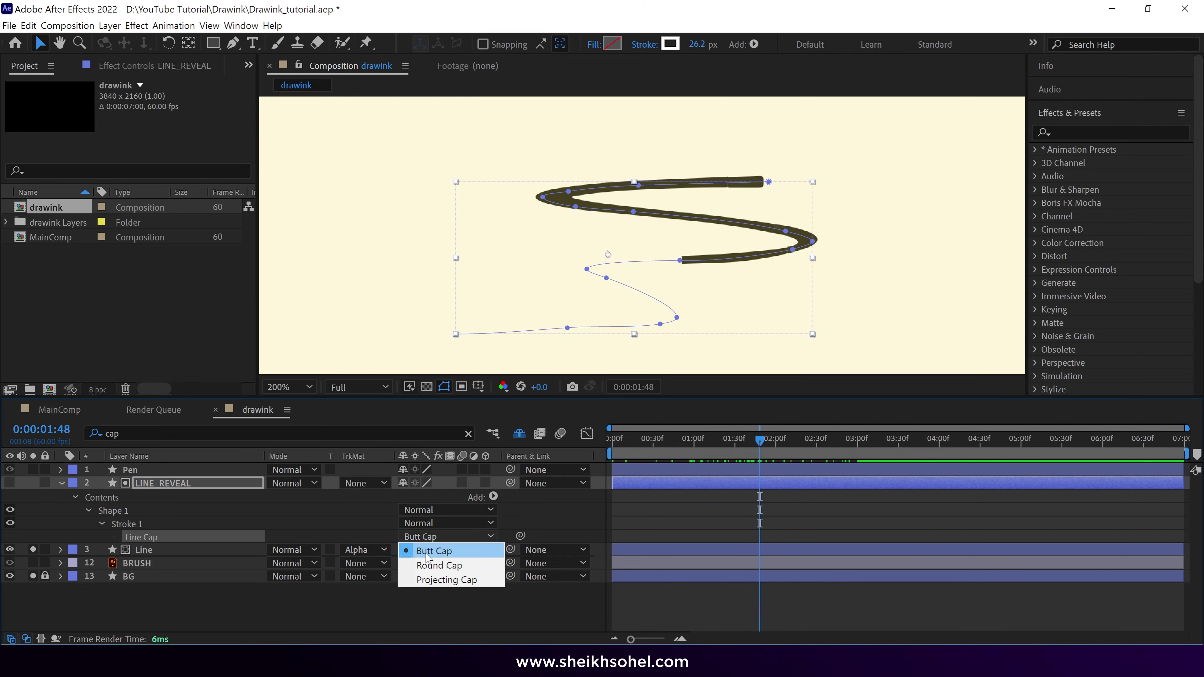
pyautogui.click(61, 483)
pyautogui.click(205, 563)
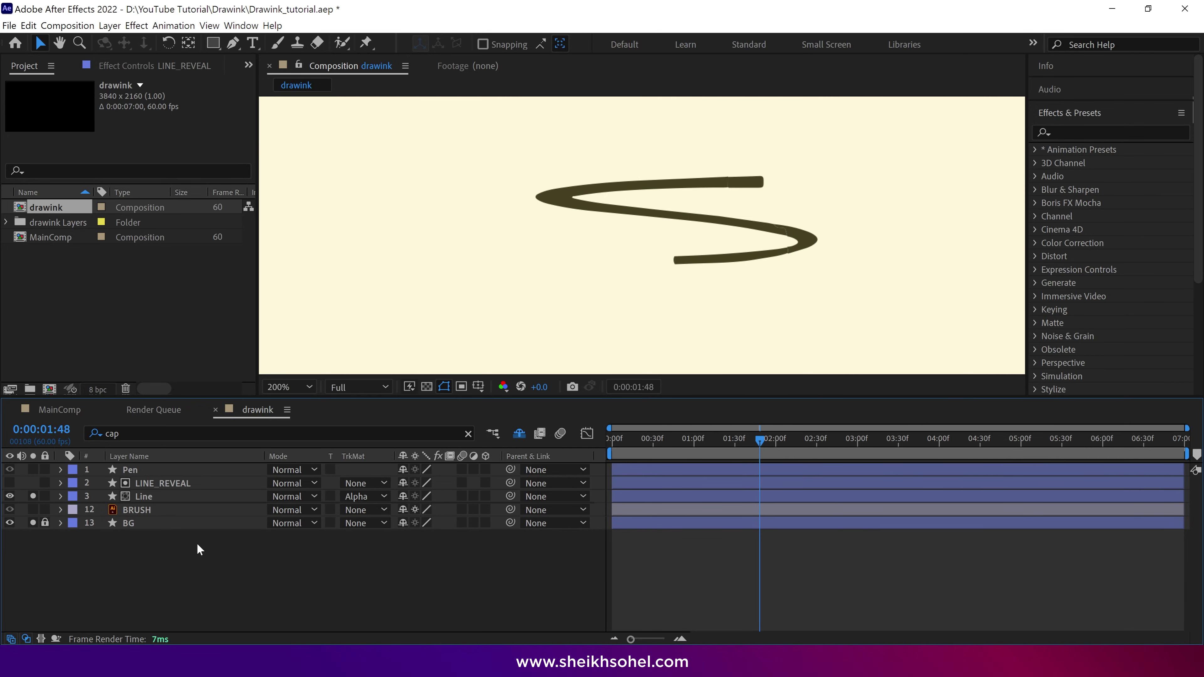
# - Solo the Pen layer as well so the pen shows alongside the partly drawn line
pyautogui.click(32, 469)
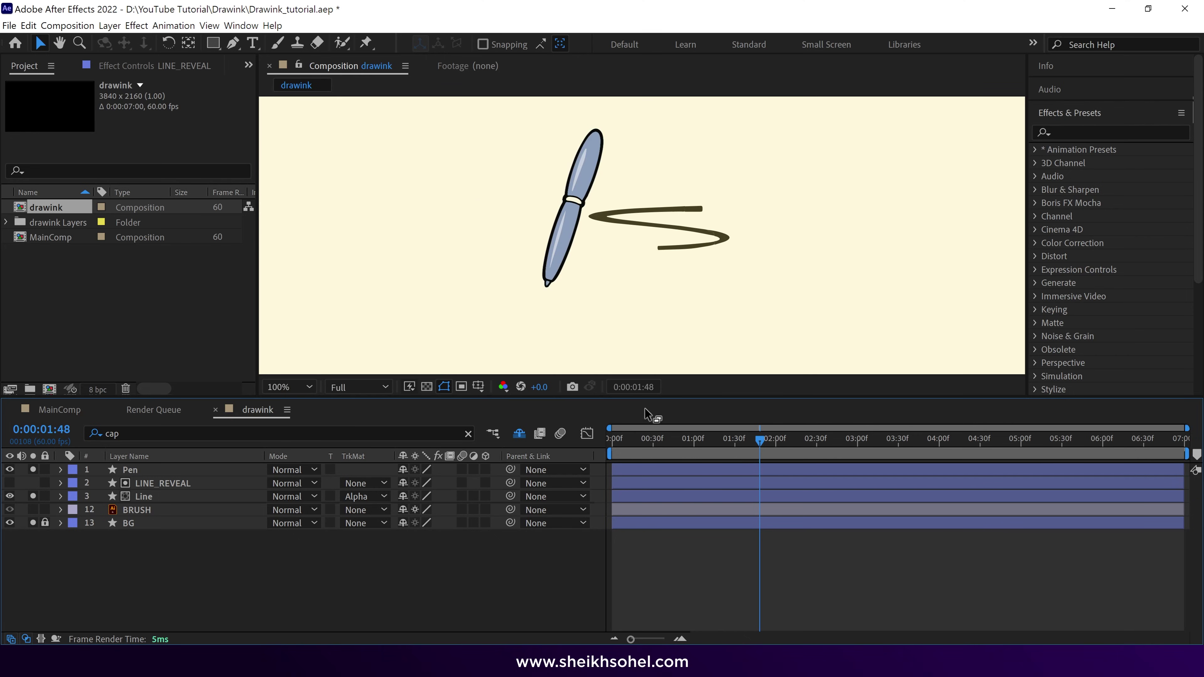
# - Go to about 0:00:03:29 and move the Pen layer's anchor point to the pen's tip at the line's end
pyautogui.click(896, 448)
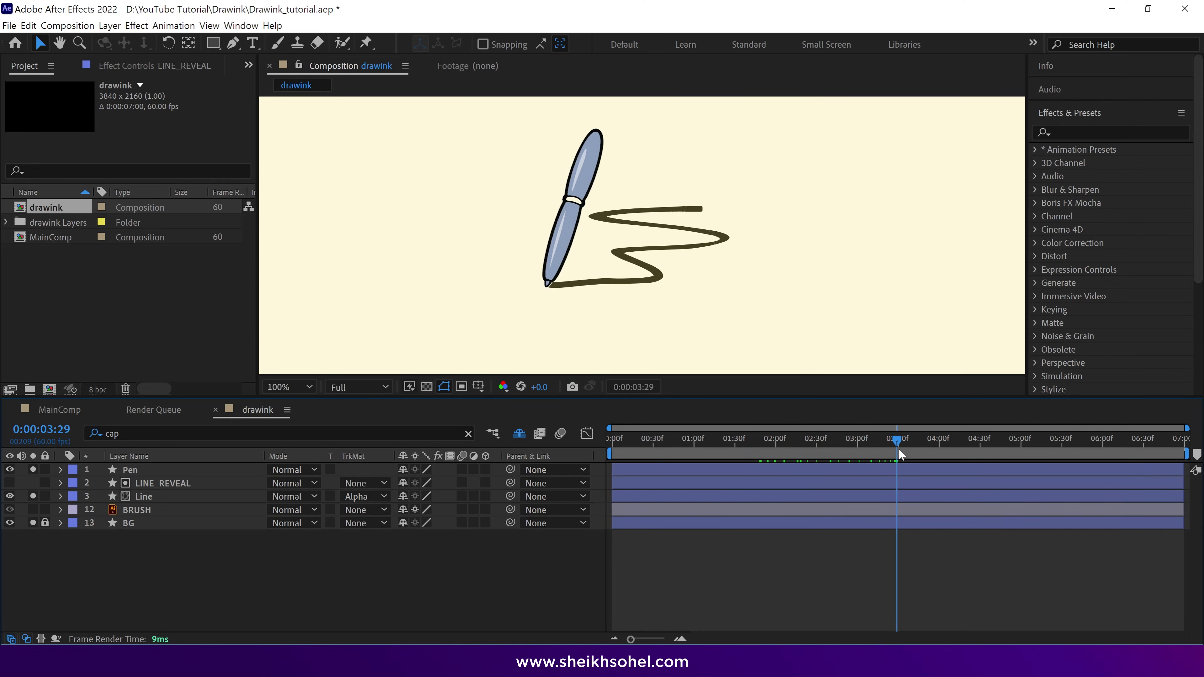
pyautogui.click(170, 473)
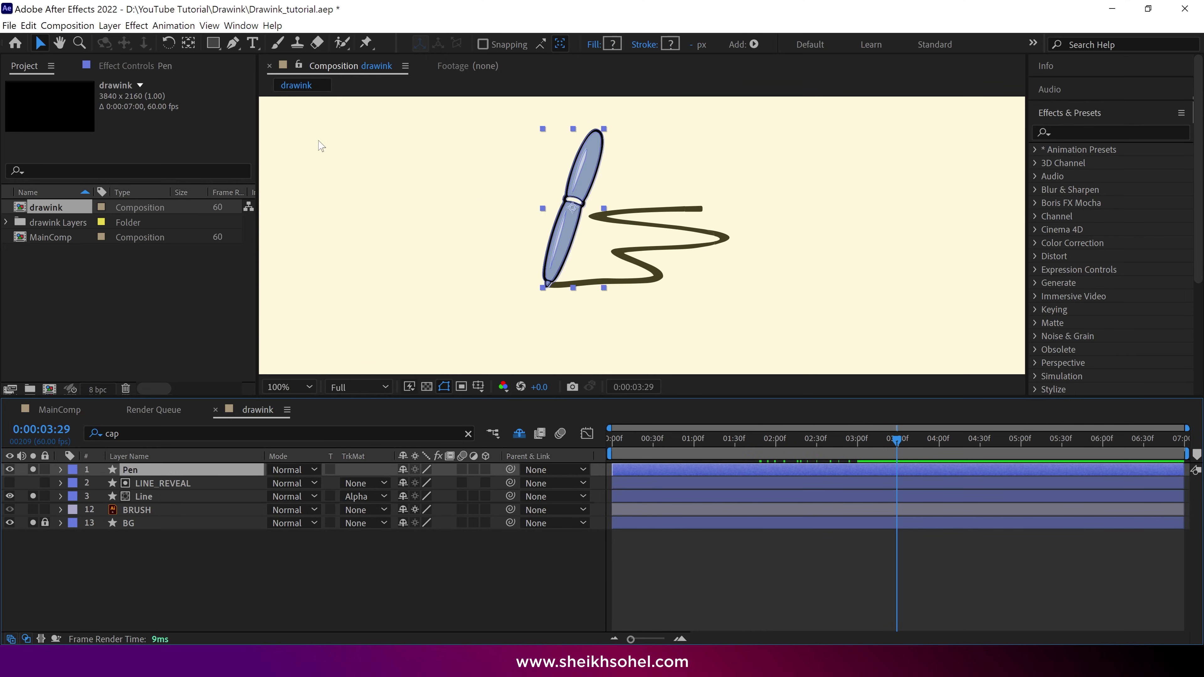
pyautogui.click(189, 43)
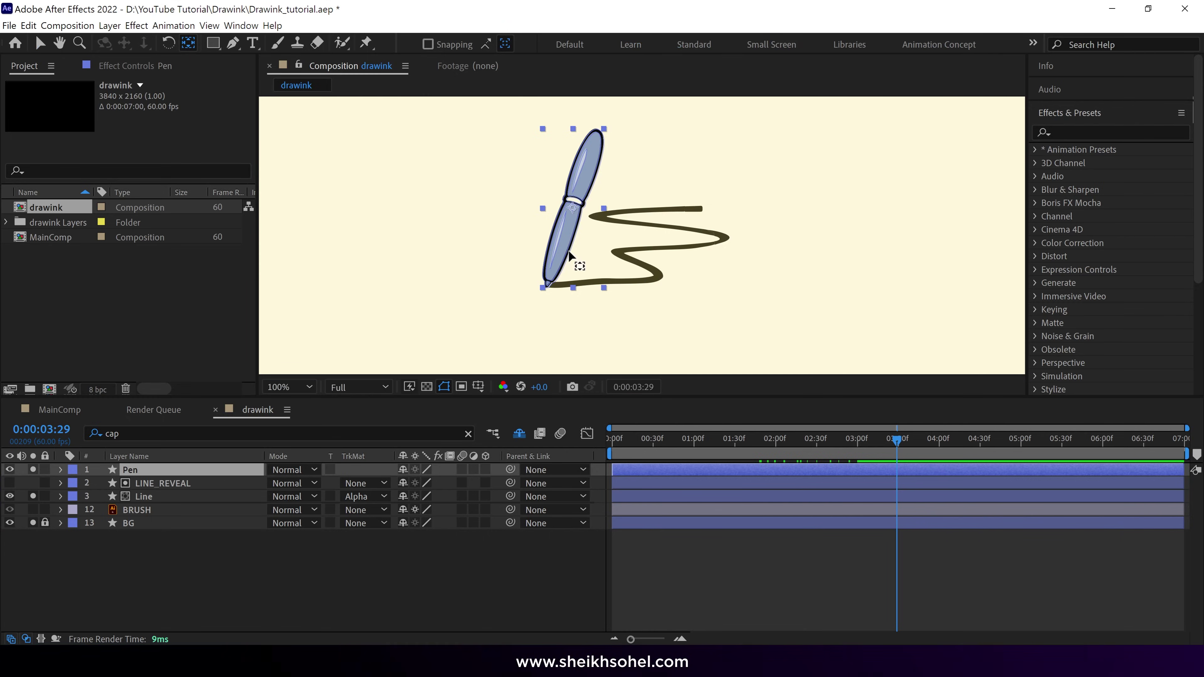
pyautogui.press('`')
pyautogui.press('.')
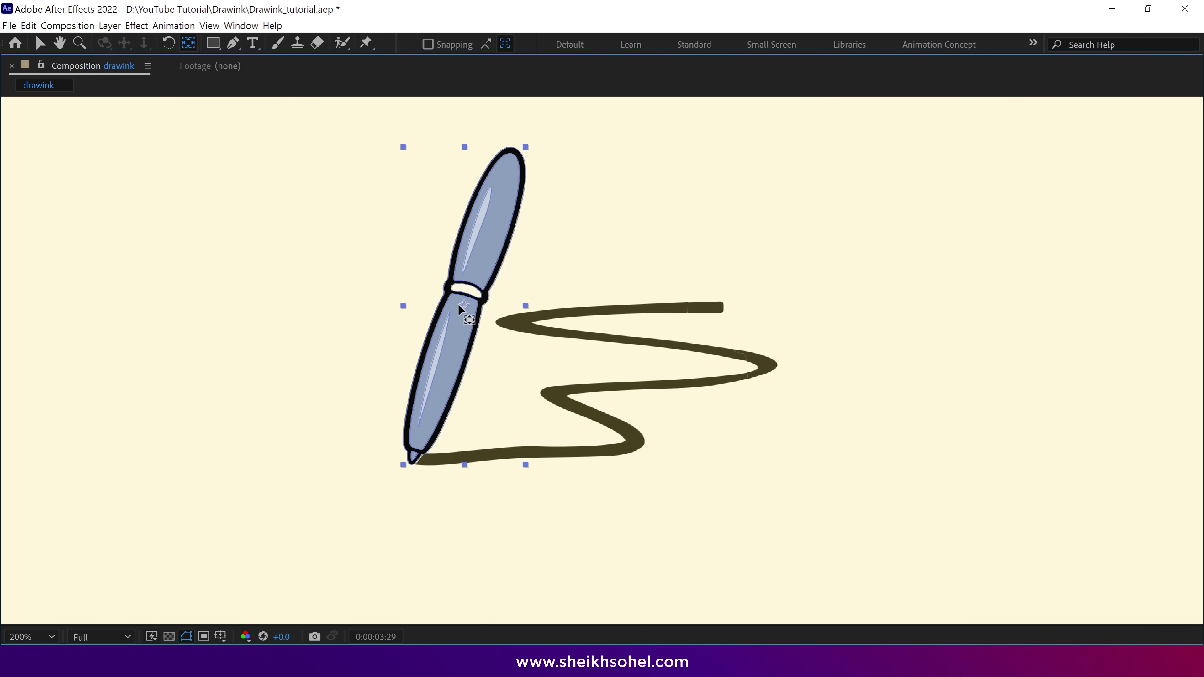
pyautogui.moveTo(461, 302); pyautogui.dragTo(410, 460)
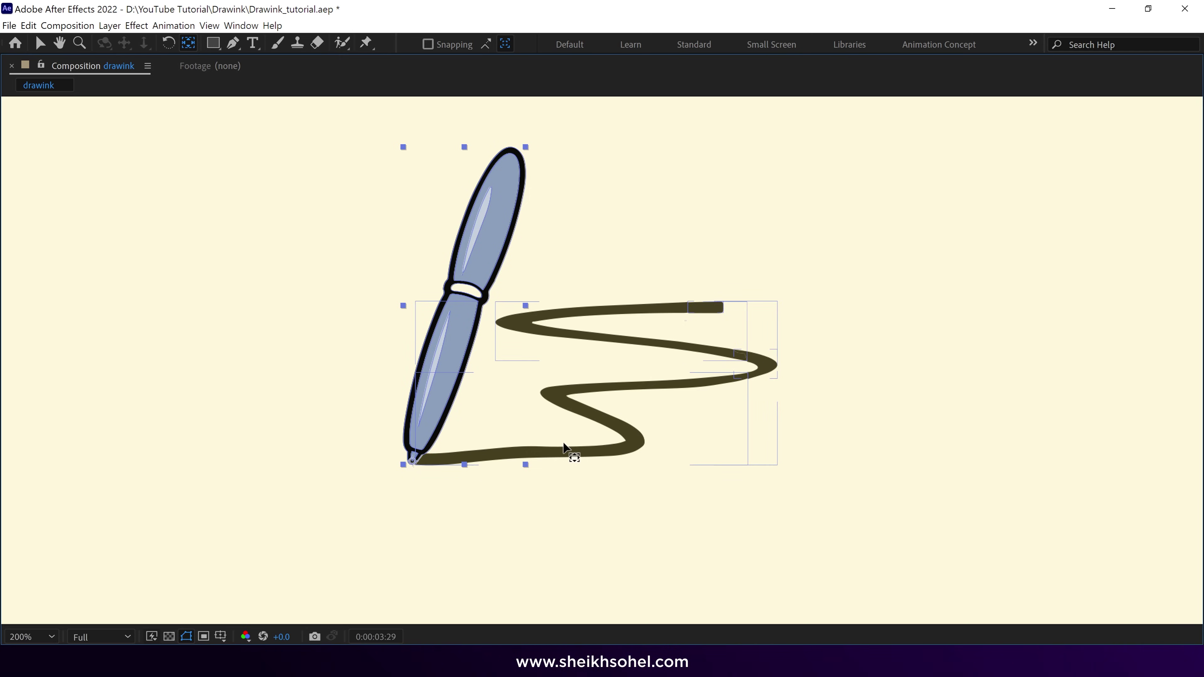
pyautogui.press(',')
pyautogui.press('`')
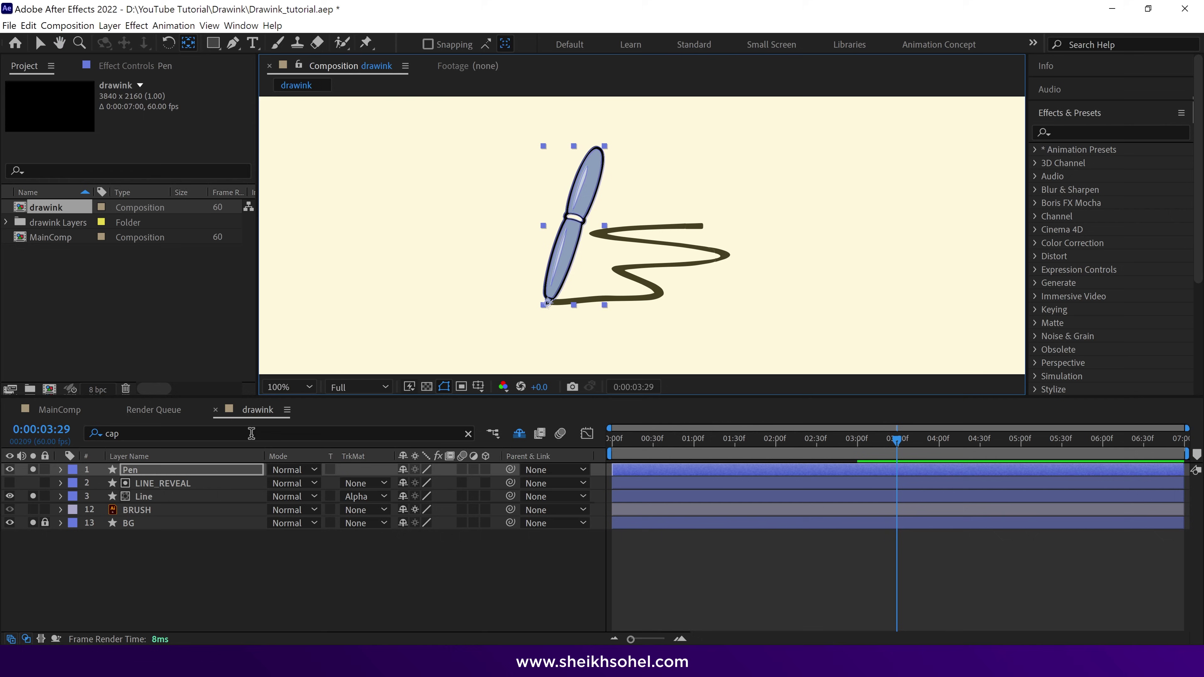
# - Filter the LINE_REVEAL layer's properties by "path", keyframe Path 1's Path at 0:00:00:00 and copy it
pyautogui.click(197, 488)
pyautogui.click(135, 434)
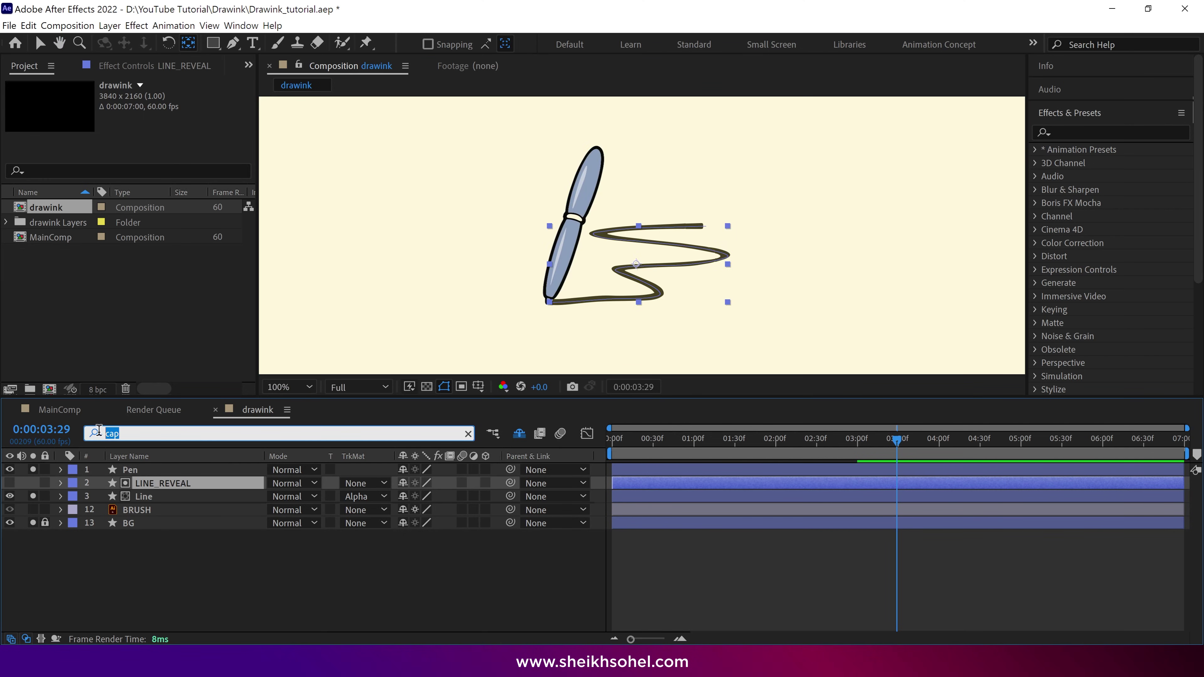
pyautogui.write('path')
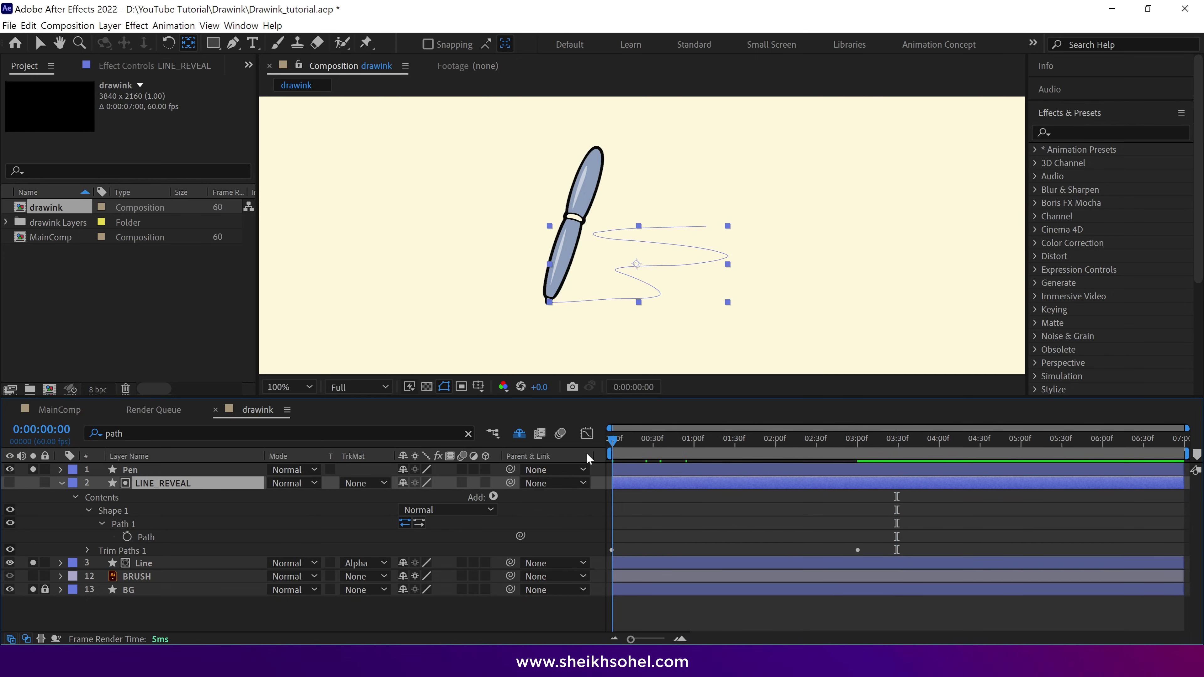
pyautogui.click(131, 537)
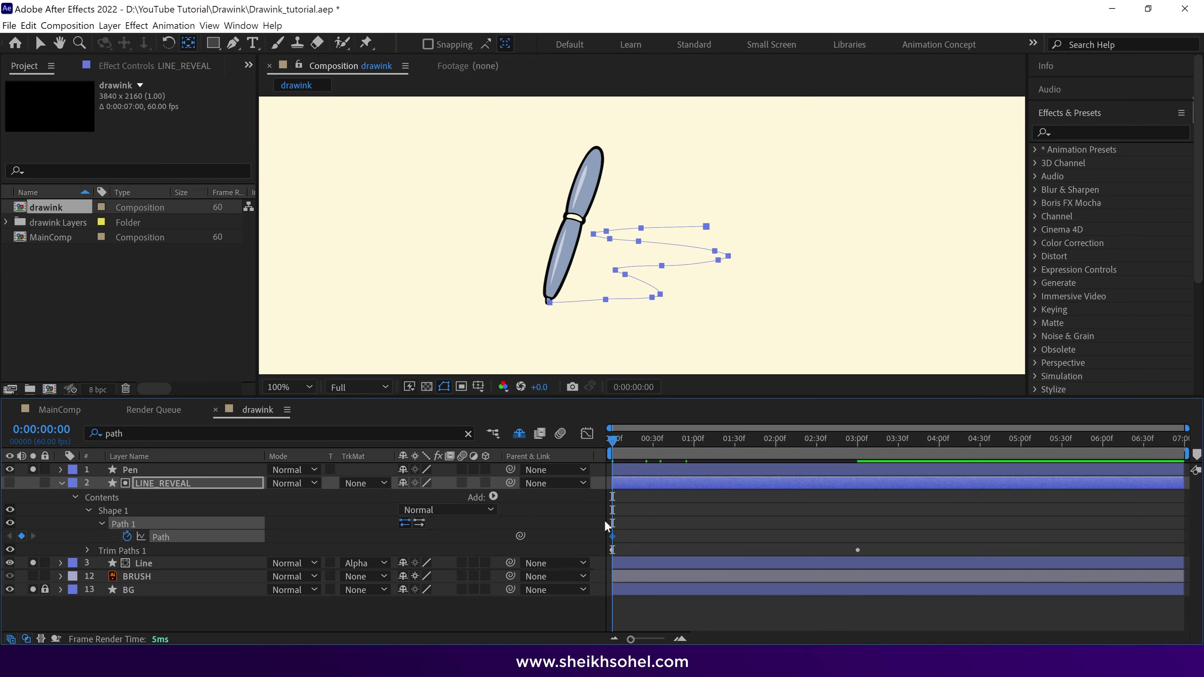
pyautogui.moveTo(605, 541); pyautogui.dragTo(605, 541)
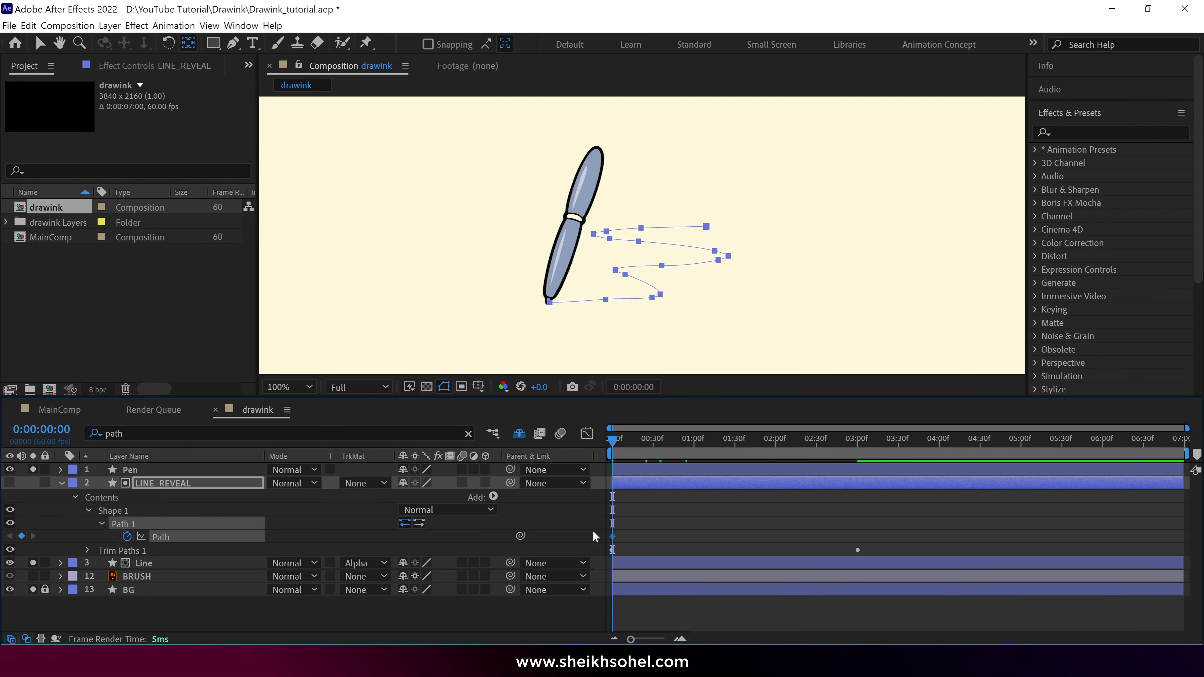
# - Paste the copied path into the Pen layer's Position at 0:00:00:00 and check the motion up to 0:00:01:56
pyautogui.click(157, 471)
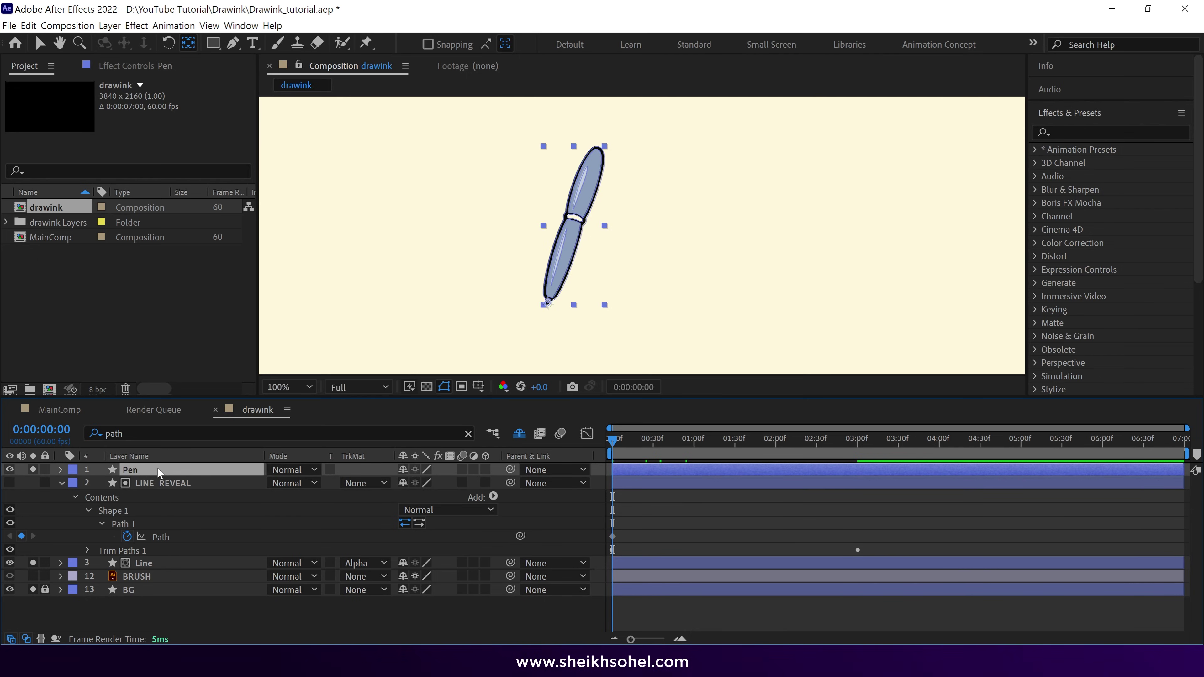
pyautogui.press('p')
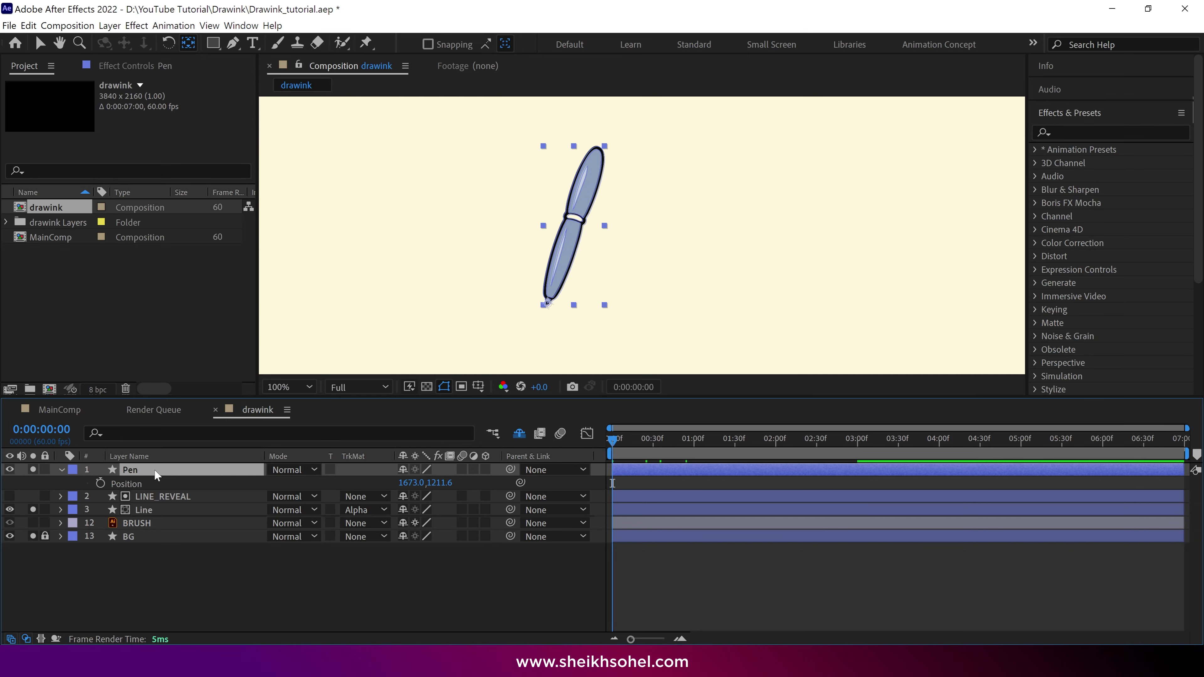
pyautogui.click(147, 481)
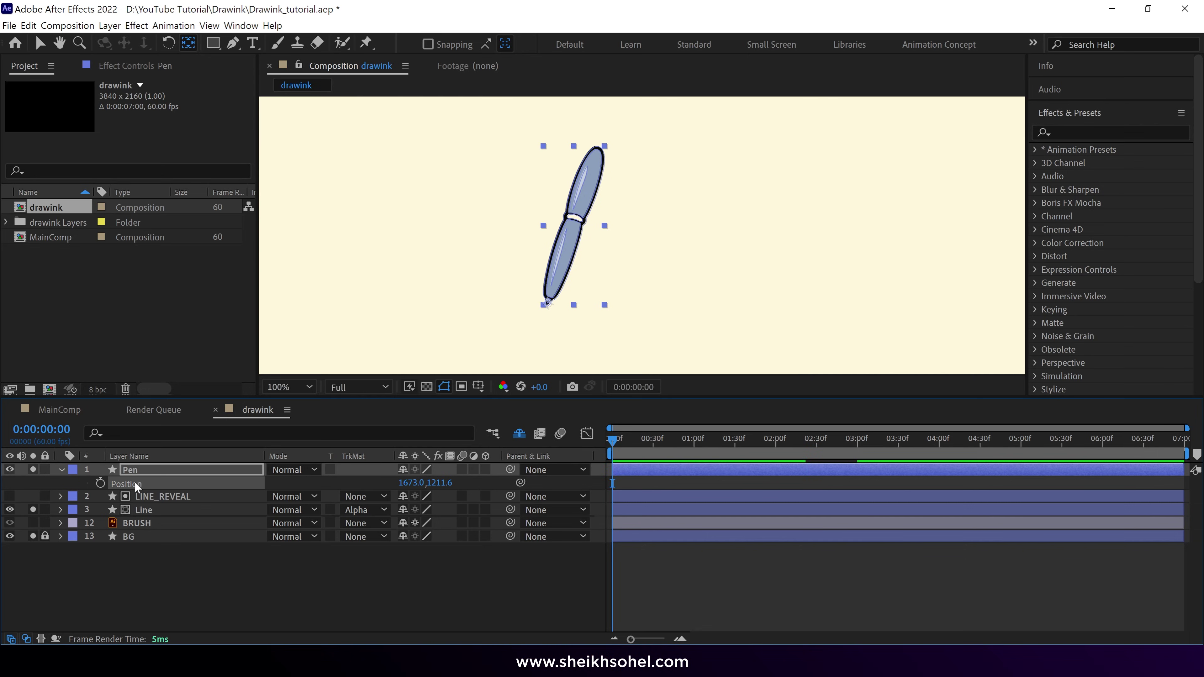
pyautogui.hotkey('ctrl', 'v')
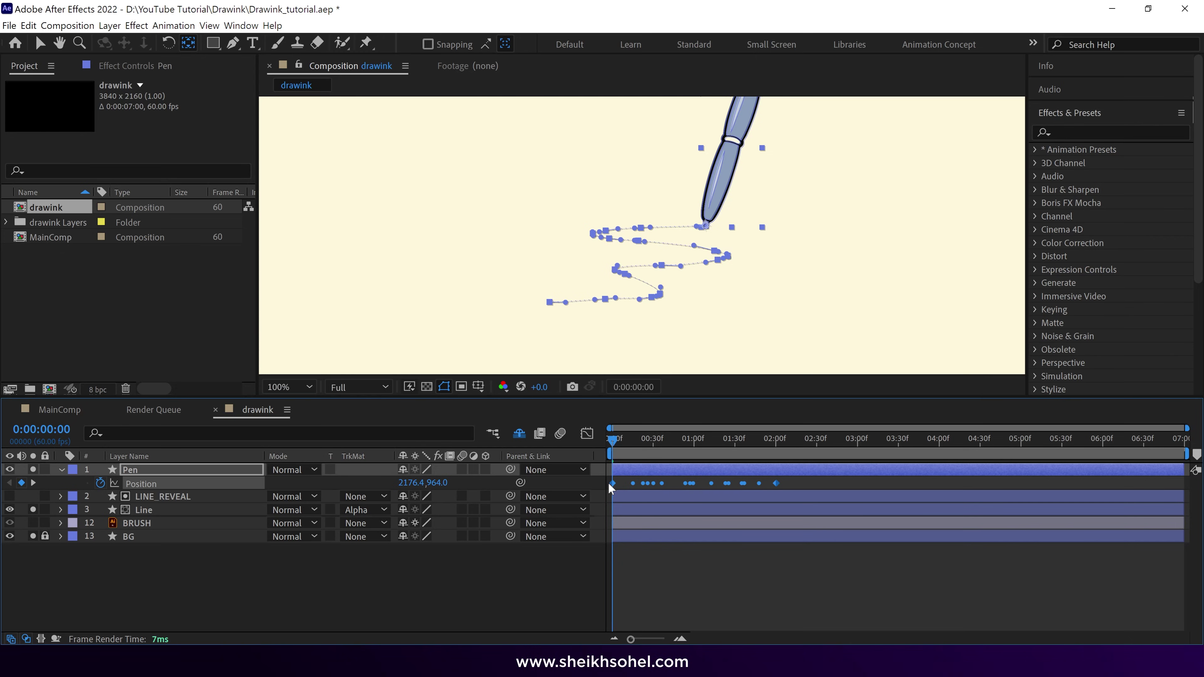
pyautogui.moveTo(616, 446); pyautogui.dragTo(773, 449)
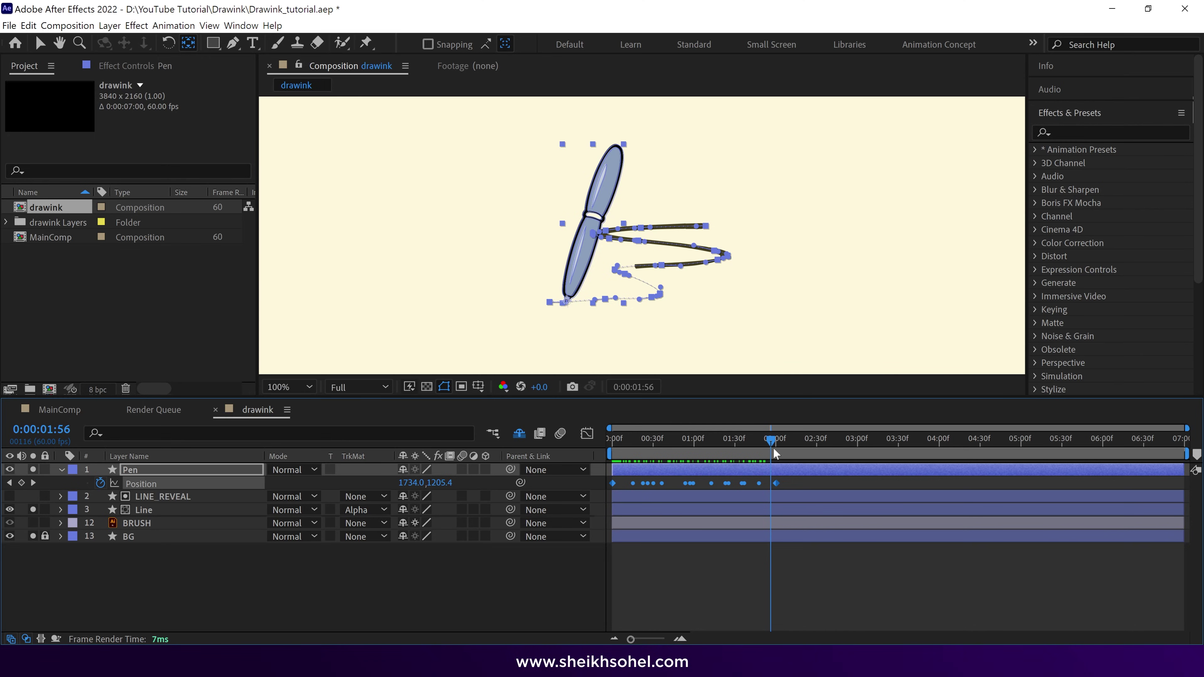
# - Show LINE_REVEAL's keyframes and move the Pen's last Position keyframe to 0:00:03:00, in line with the final End keyframe
pyautogui.click(212, 512)
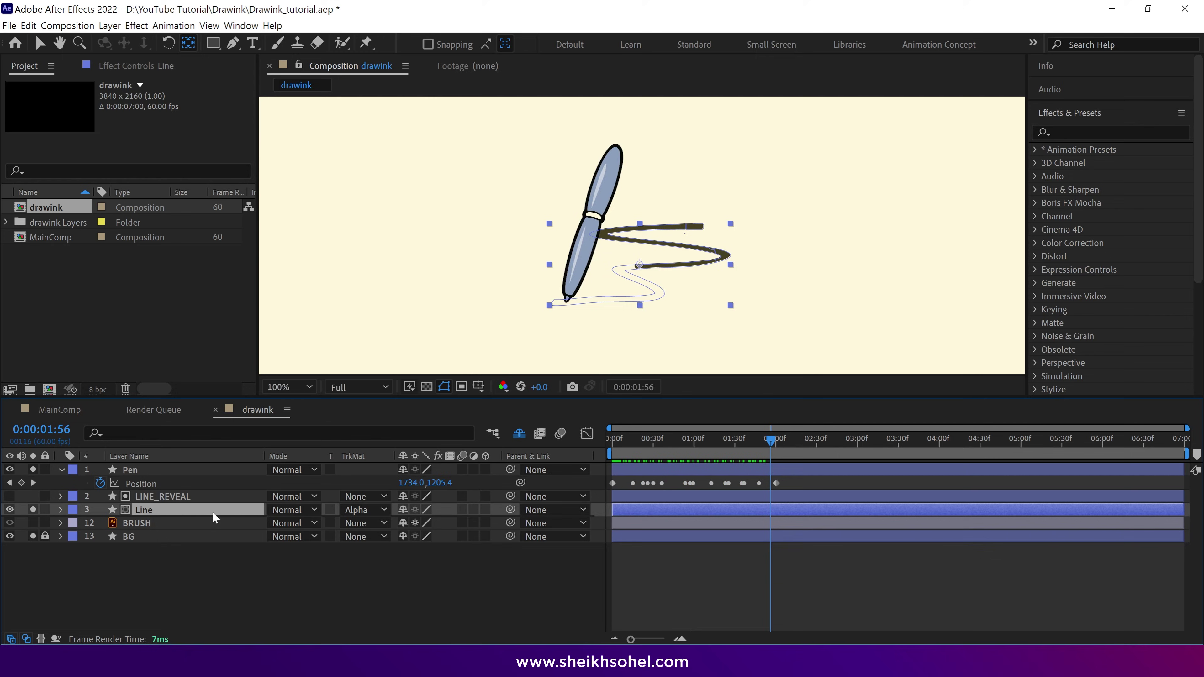
pyautogui.click(212, 497)
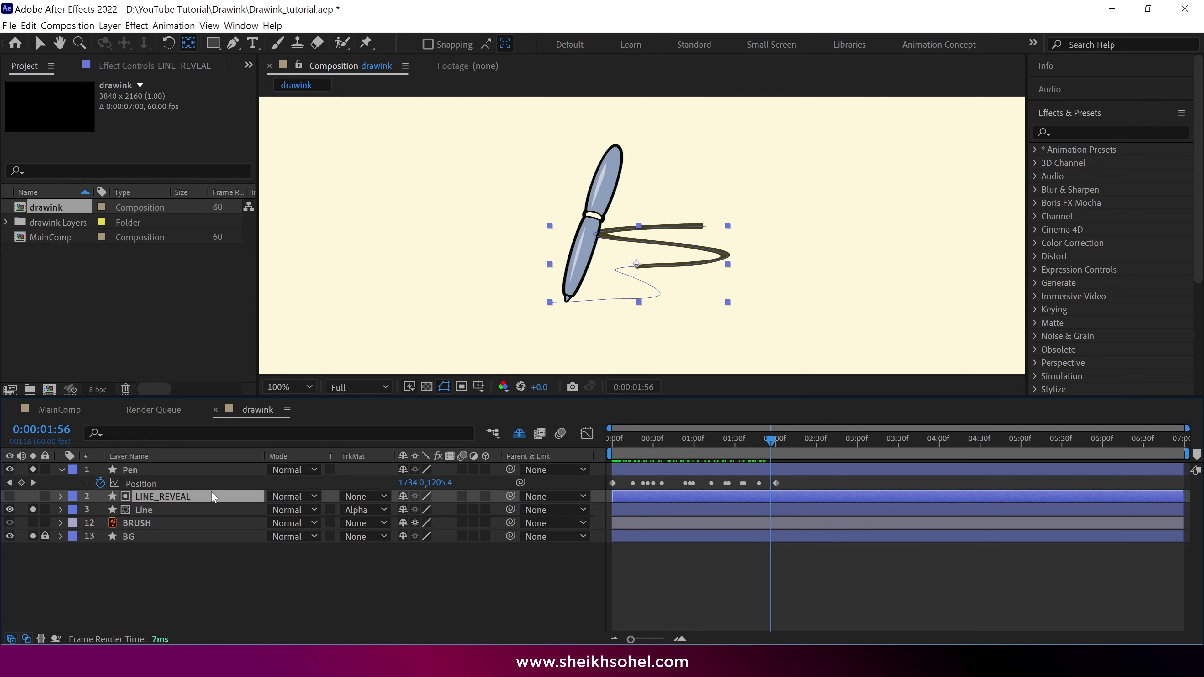
pyautogui.press('u')
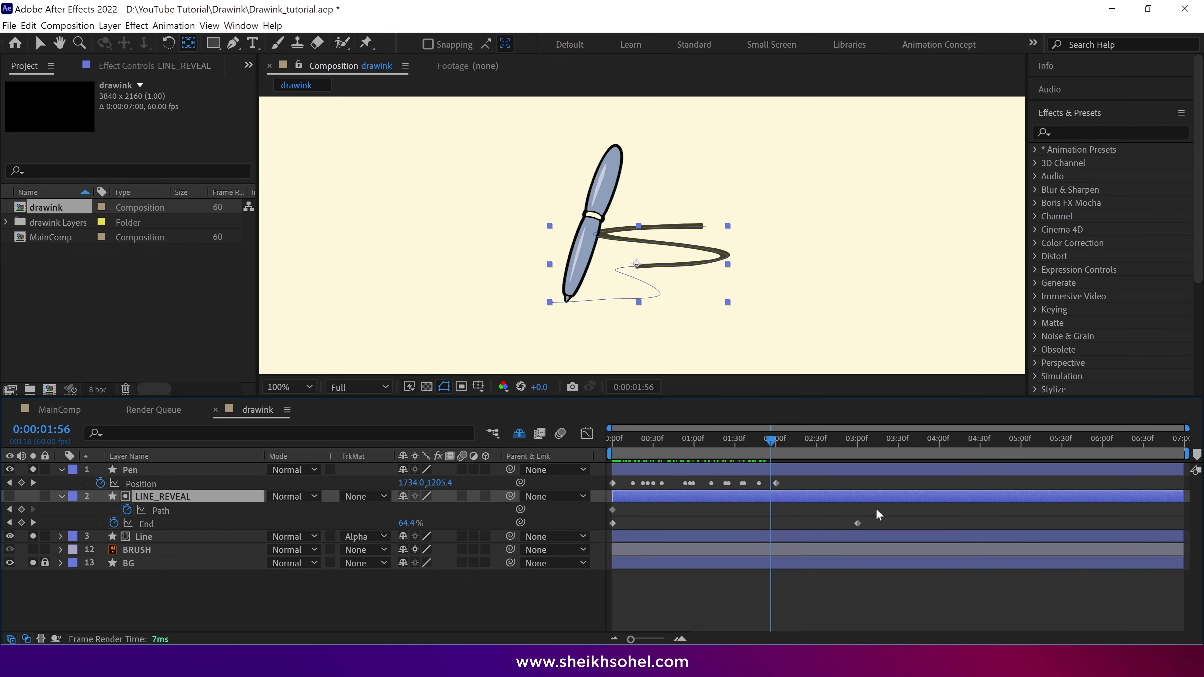
pyautogui.click(854, 442)
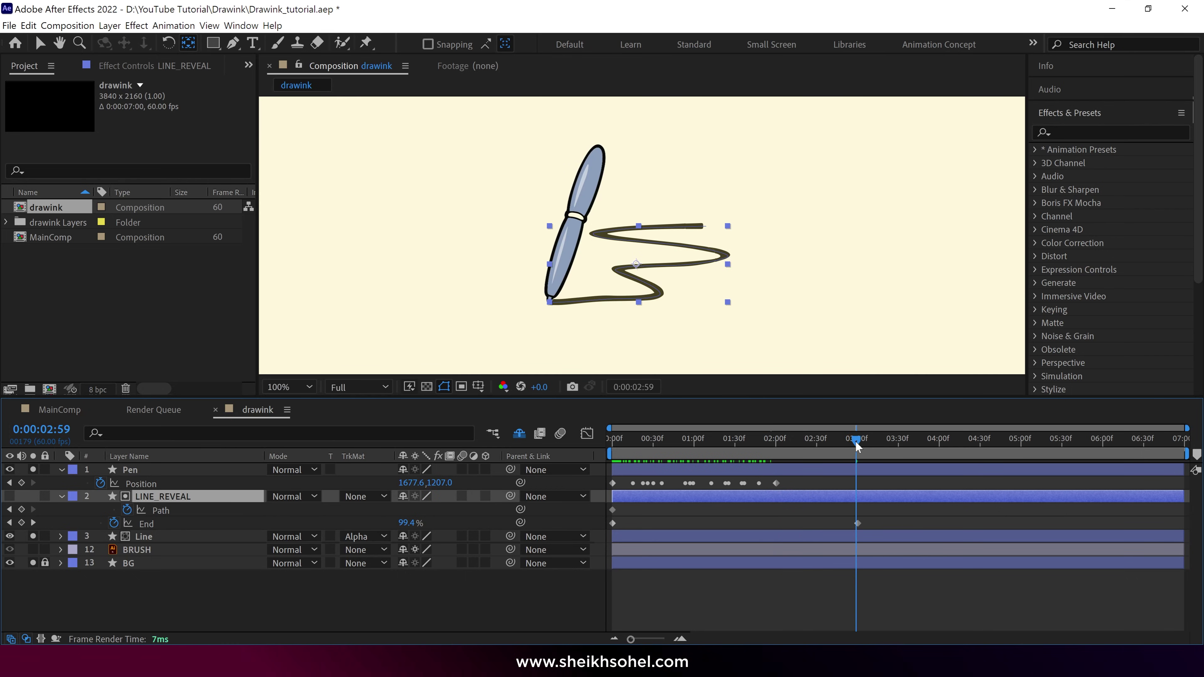
pyautogui.moveTo(855, 441); pyautogui.dragTo(857, 440)
pyautogui.click(777, 483)
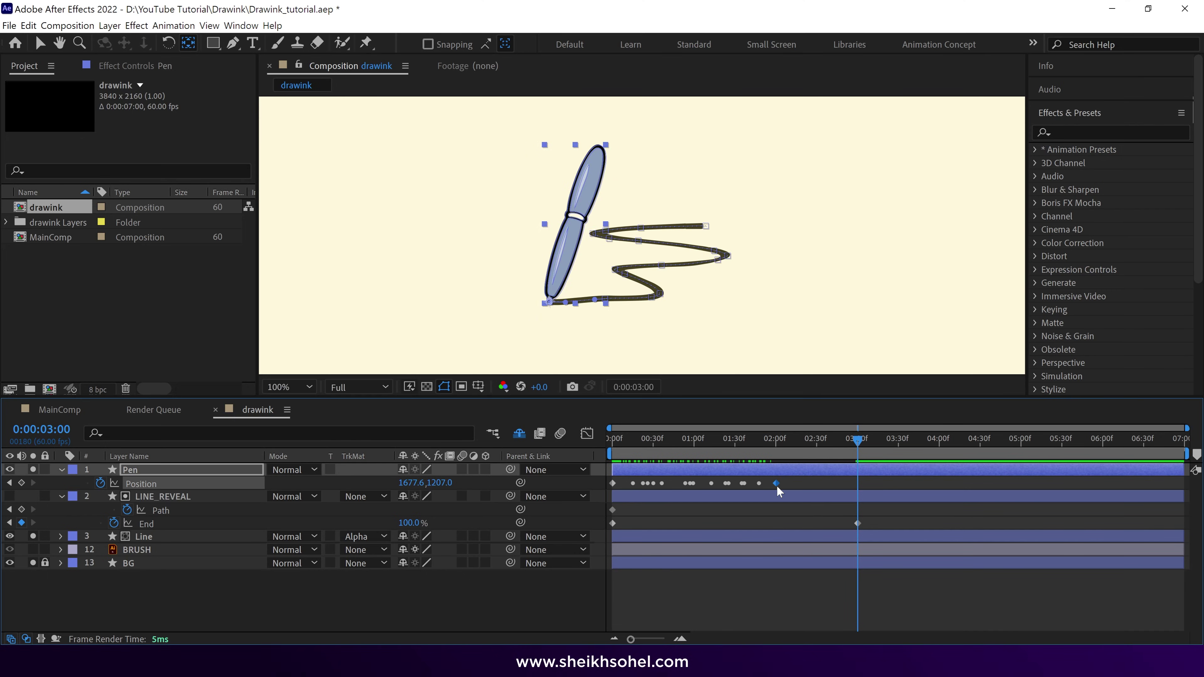
pyautogui.moveTo(776, 484); pyautogui.dragTo(849, 485)
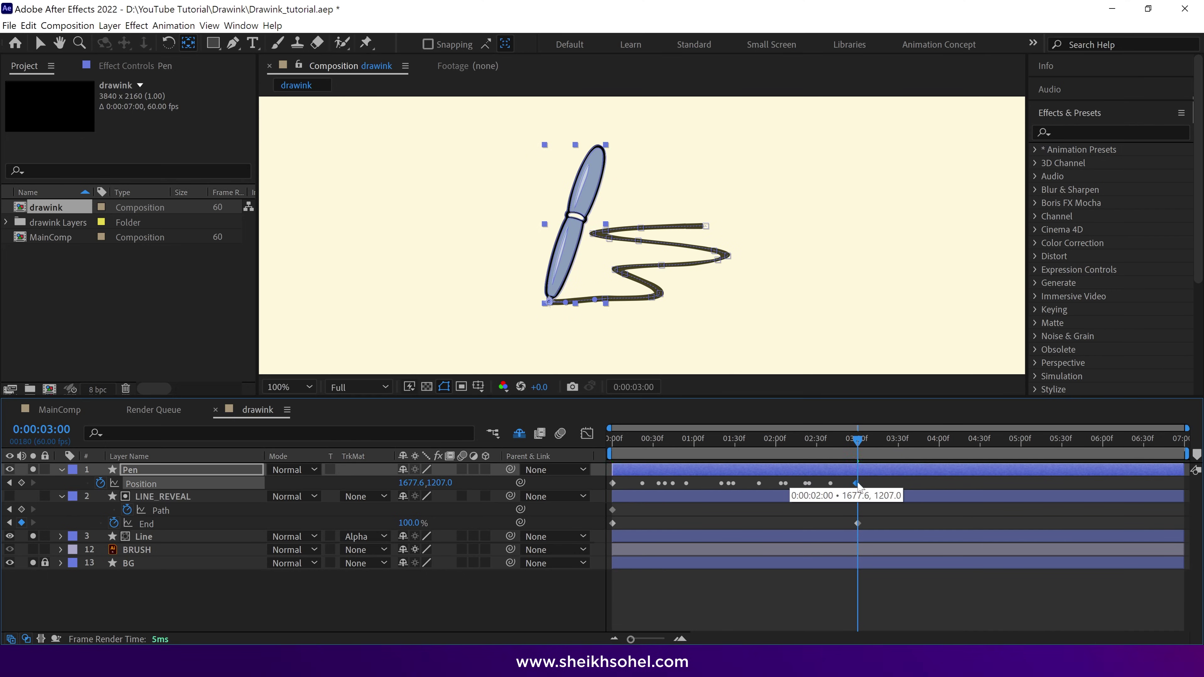
# - End the work area at 0:00:03:00 and preview the pen drawing the line
pyautogui.press('n')
pyautogui.press('space')
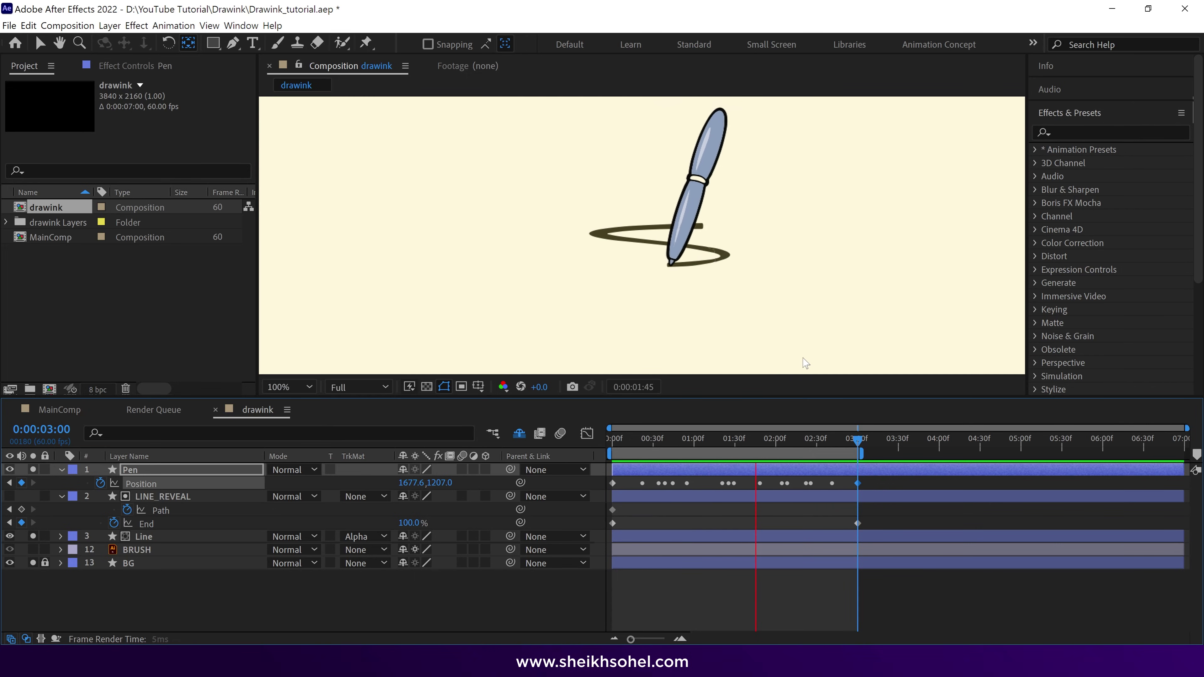
pyautogui.press('space')
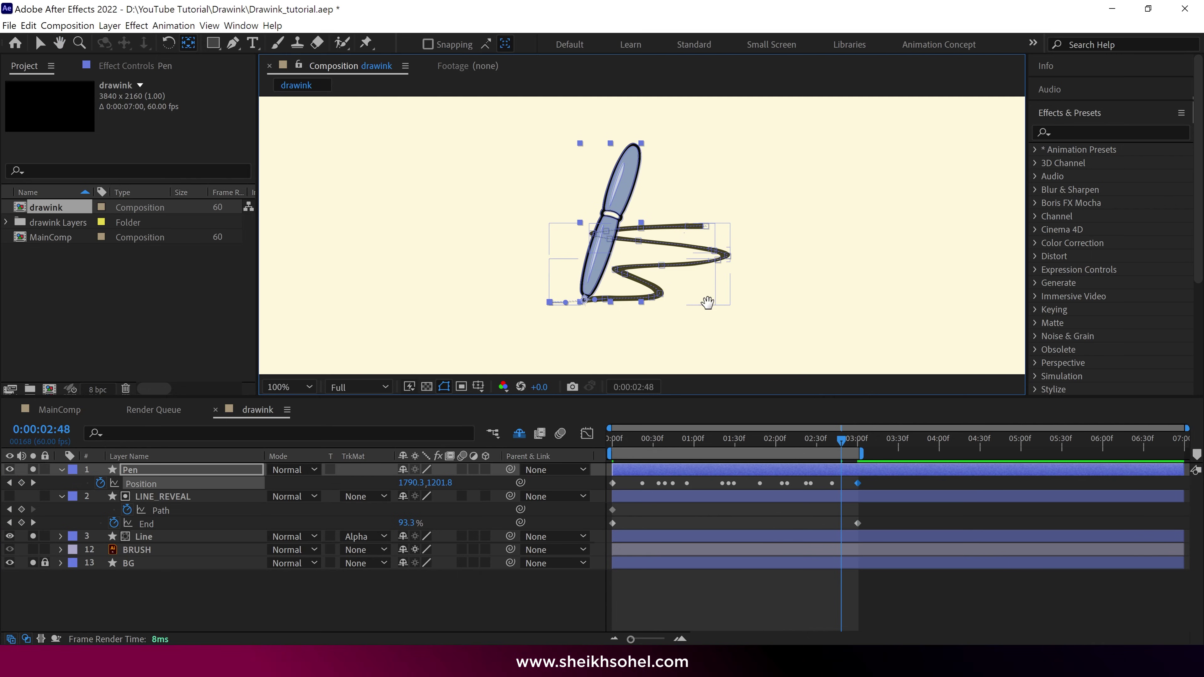
pyautogui.moveTo(708, 302); pyautogui.dragTo(698, 310)
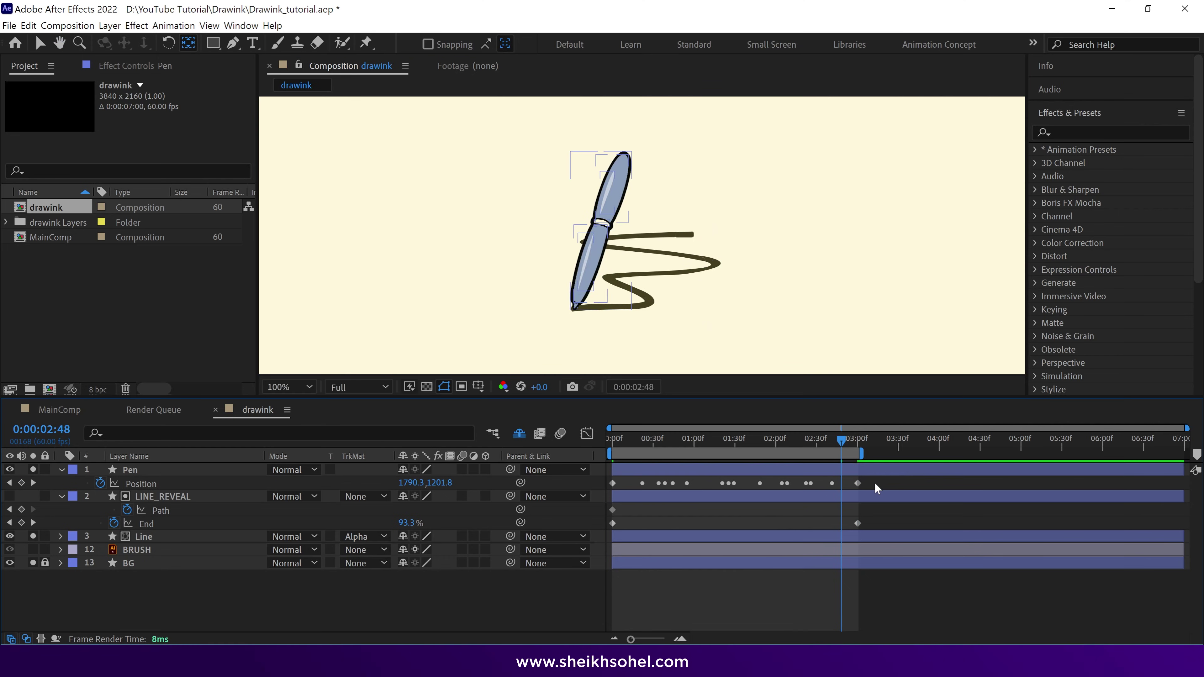
# - Apply Easy Ease to all keyframes of the Pen's Position and LINE_REVEAL's Path and End
pyautogui.moveTo(875, 483); pyautogui.dragTo(593, 544)
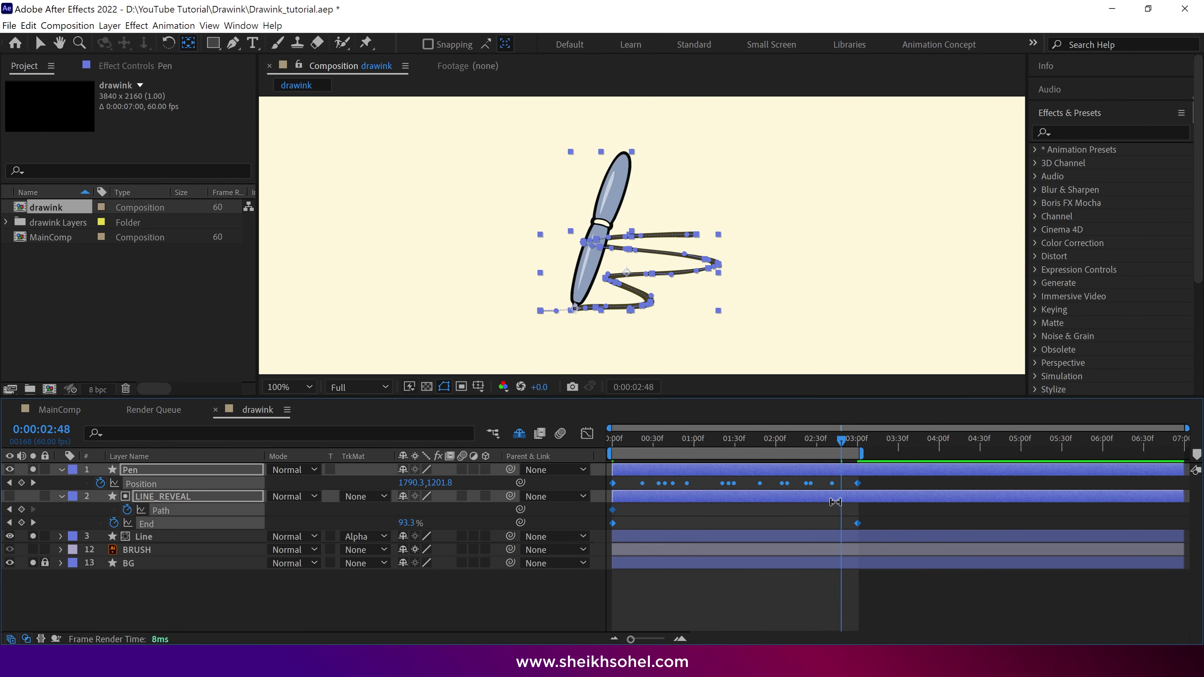
pyautogui.rightClick(858, 482)
pyautogui.moveTo(890, 477)
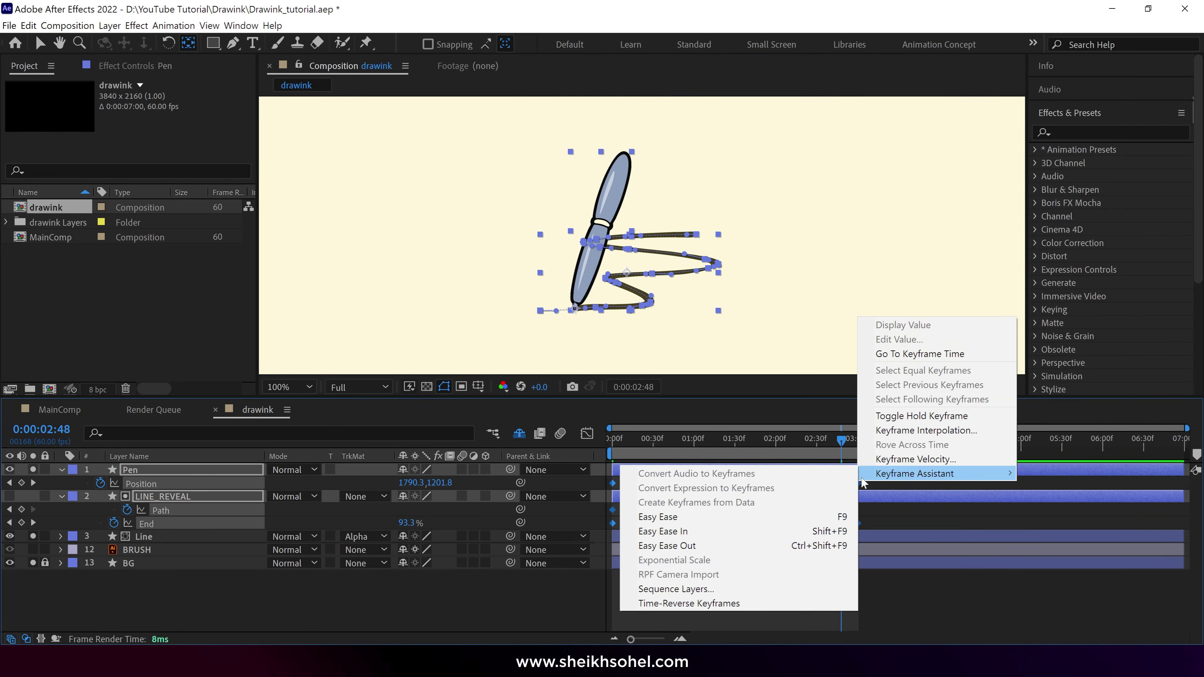
pyautogui.click(749, 518)
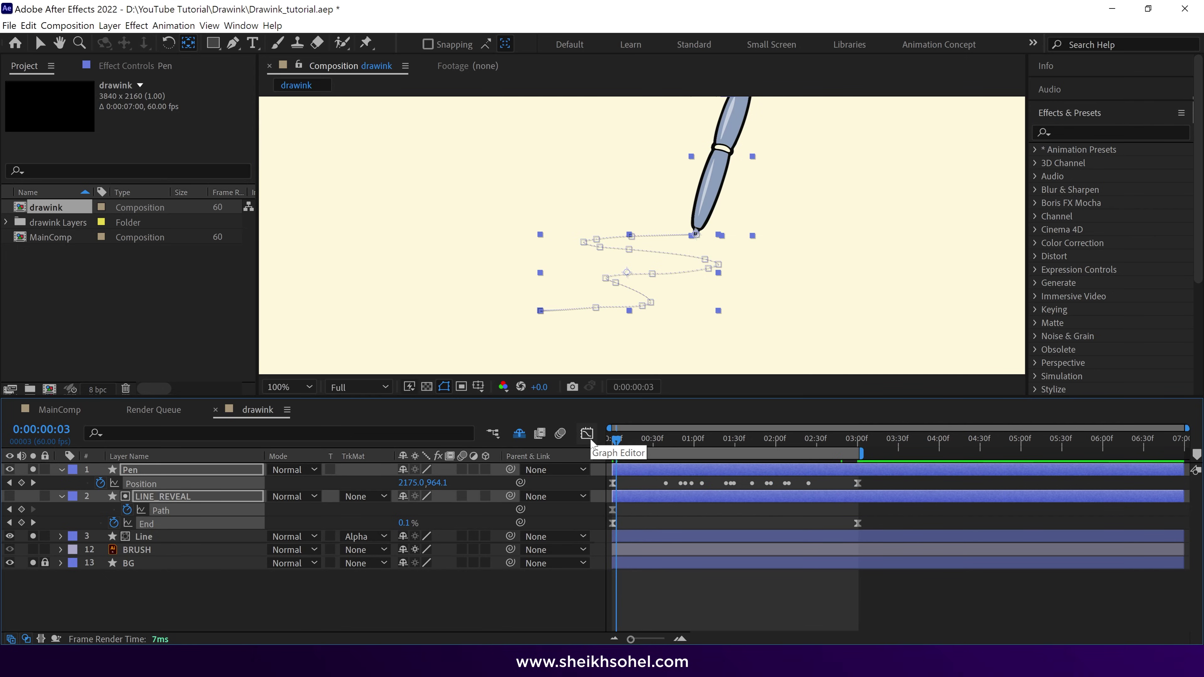
# - Lengthen the incoming ease of the final Position and End keyframes in the speed graph so the motion slows gradually into 0:00:03:00
pyautogui.moveTo(879, 484); pyautogui.dragTo(840, 526)
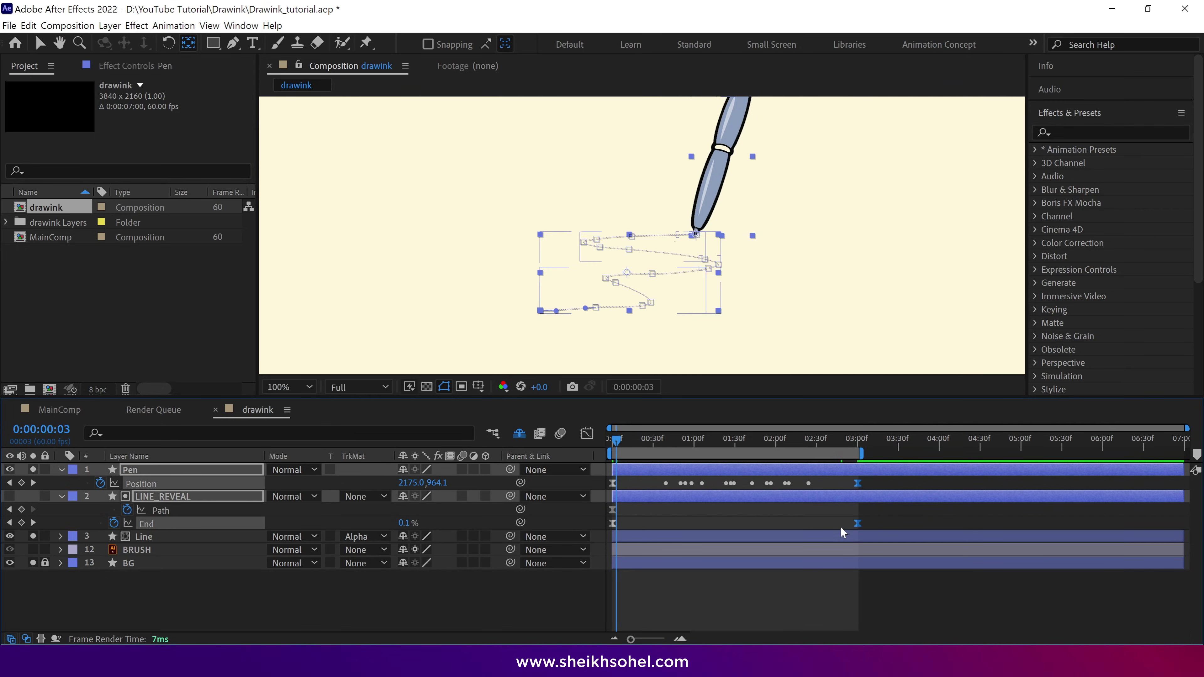
pyautogui.click(587, 433)
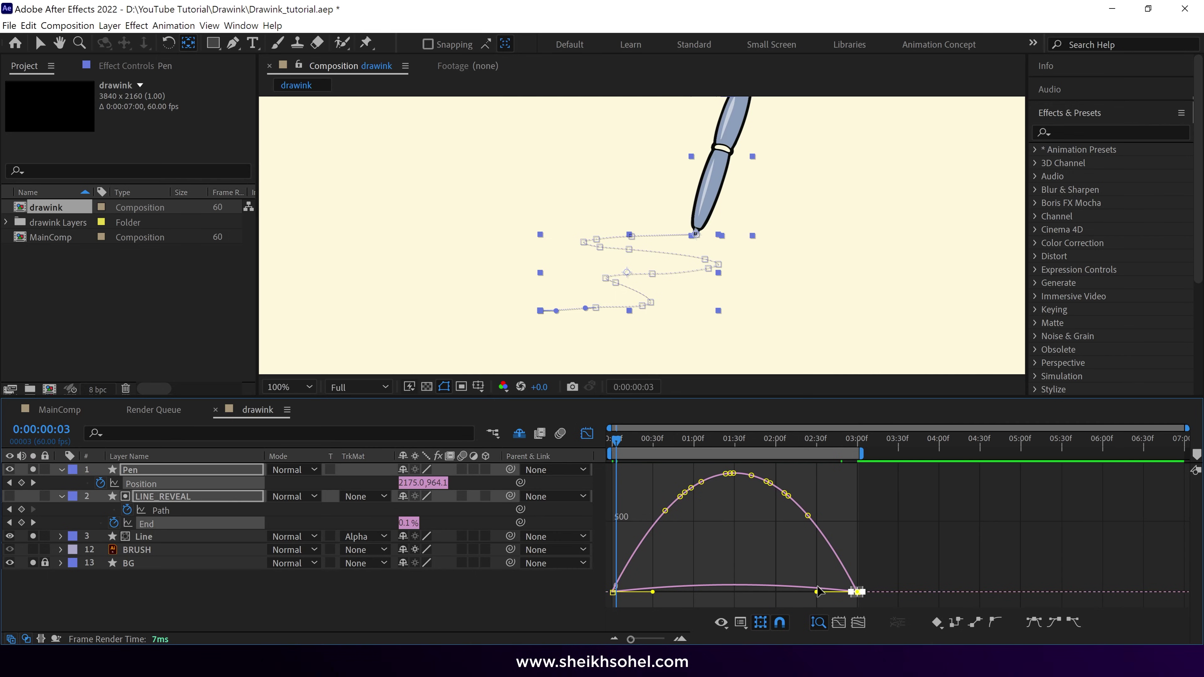
pyautogui.moveTo(816, 592); pyautogui.dragTo(773, 596)
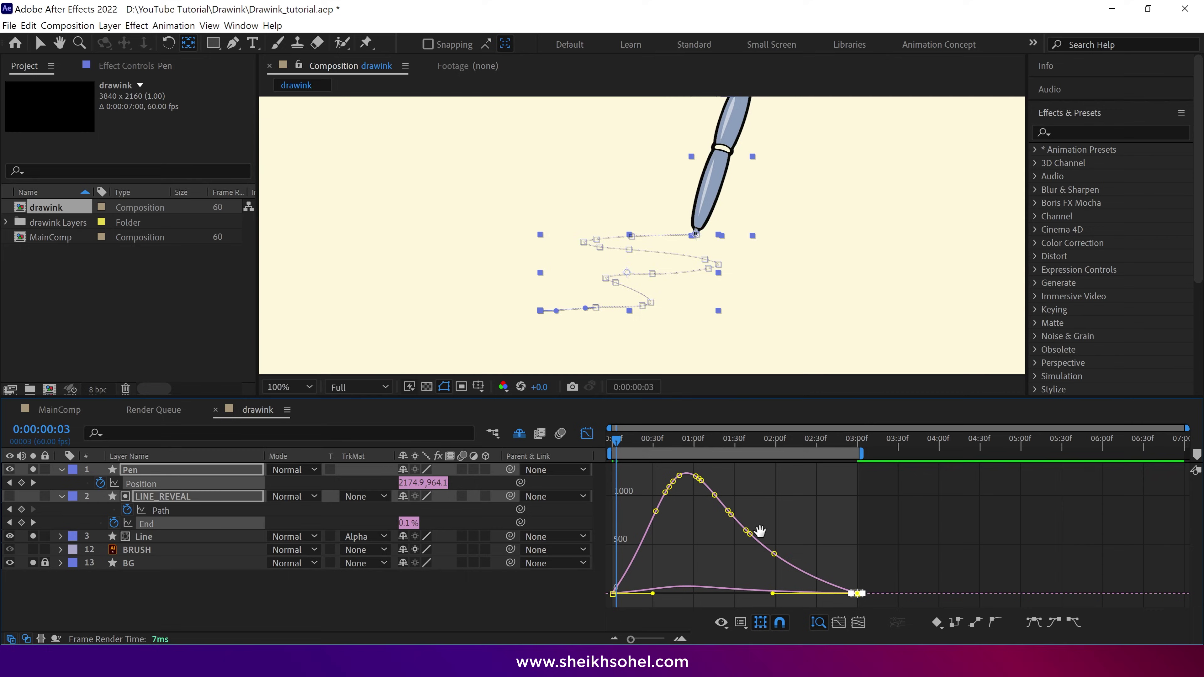
# - Preview the eased drawing motion with the composition view enlarged to check that the pen follows the line
pyautogui.press('space')
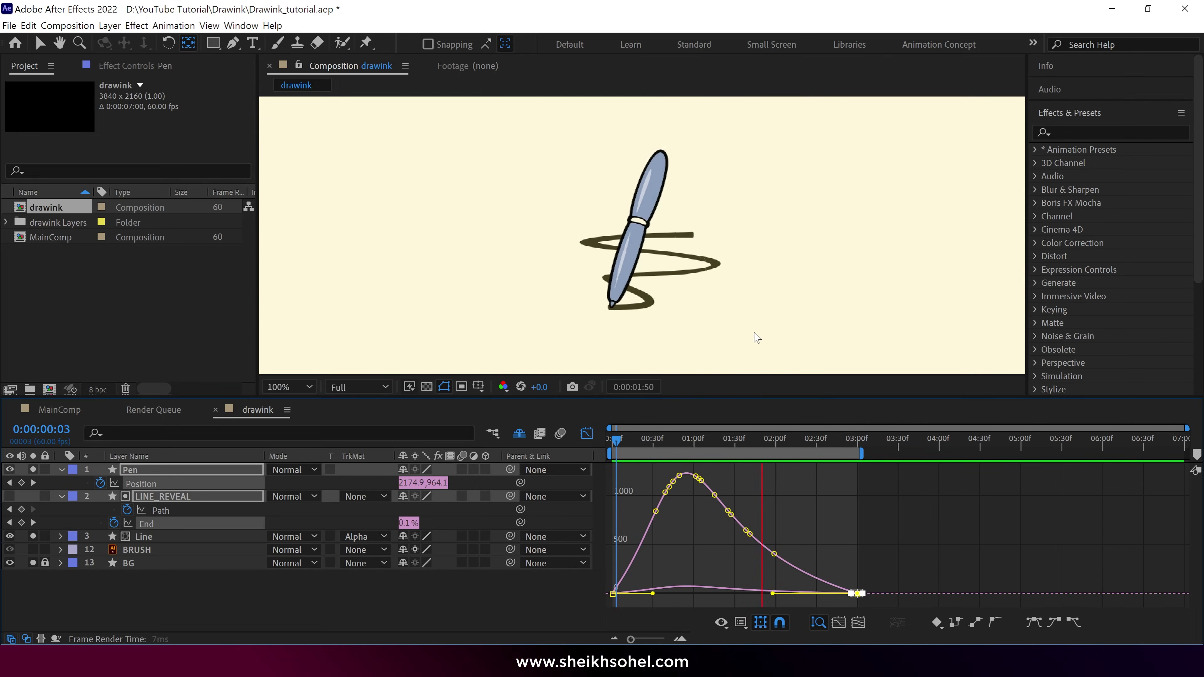
pyautogui.press('`')
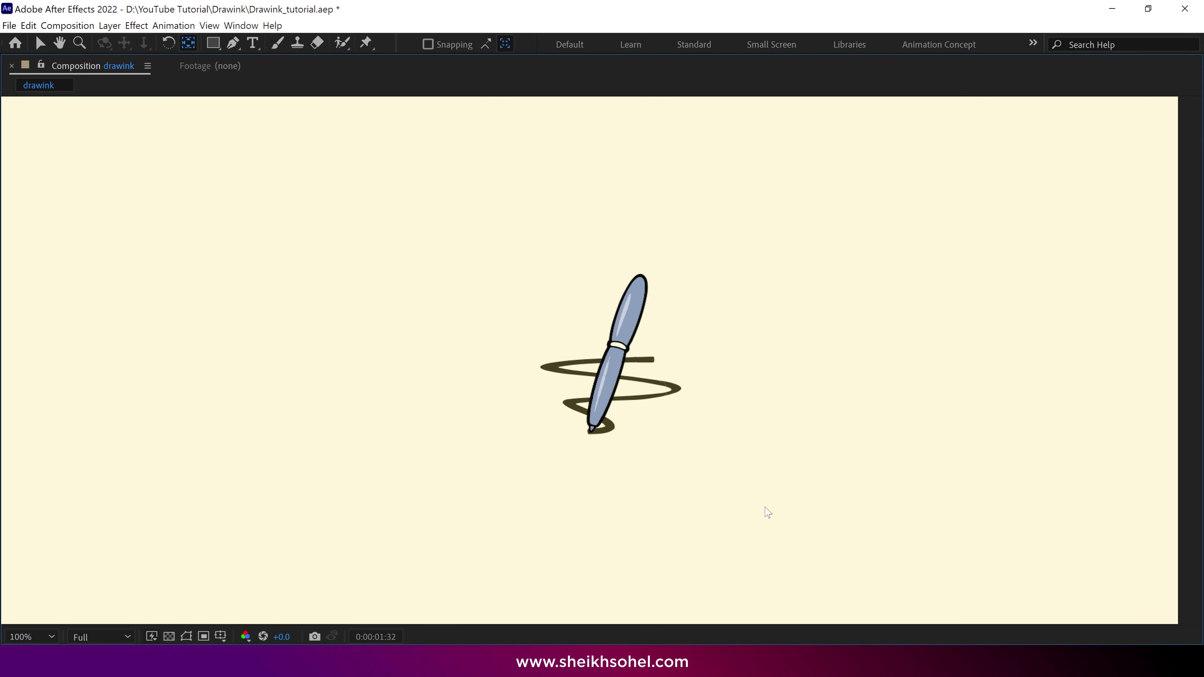
pyautogui.press('space')
pyautogui.press('`')
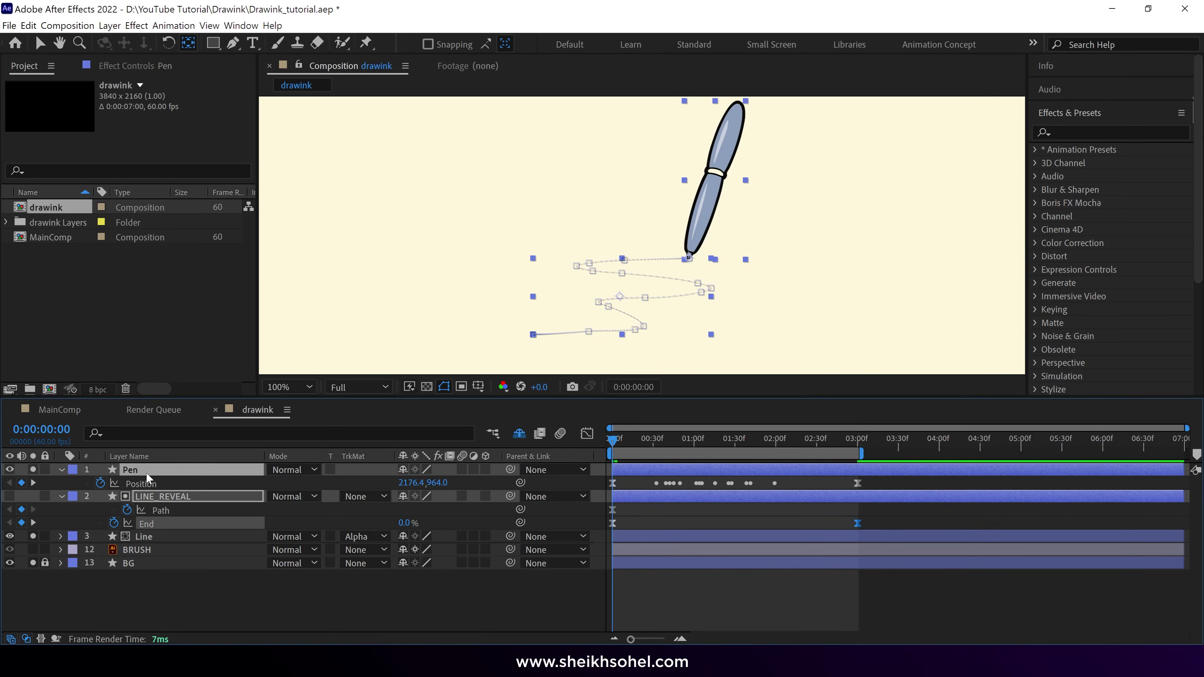
# - Show the Pen layer's Rotation and keyframe it at 0° at 0:00:00:00
pyautogui.click(164, 578)
pyautogui.click(162, 471)
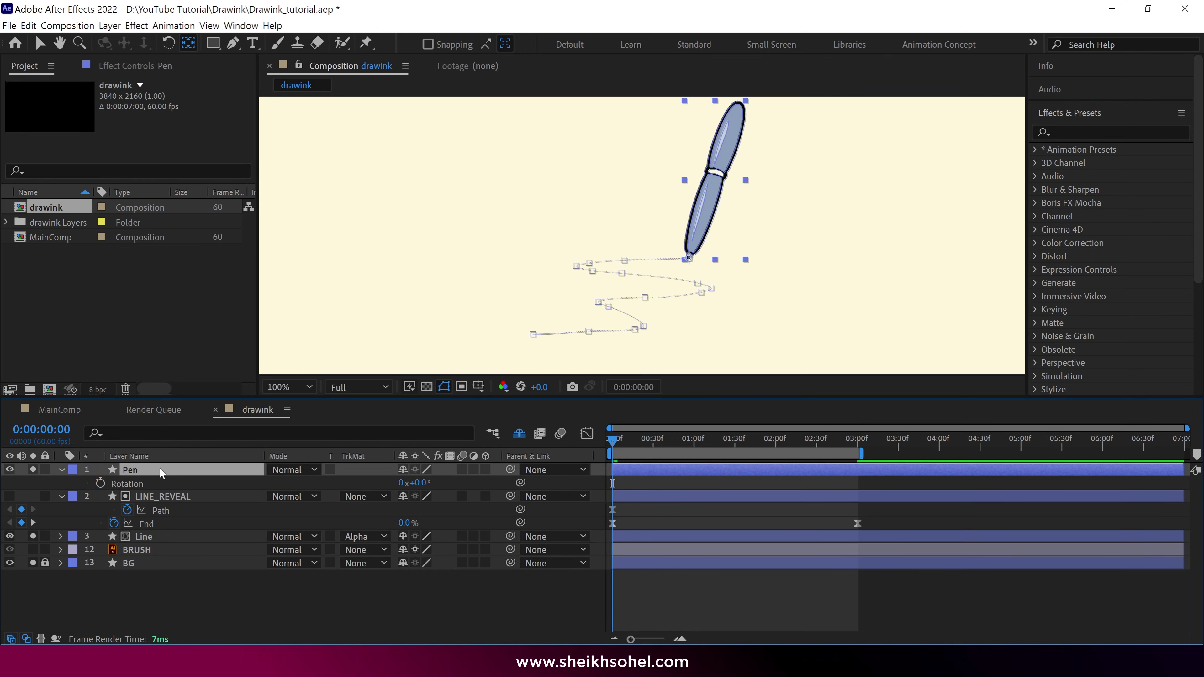
pyautogui.click(101, 484)
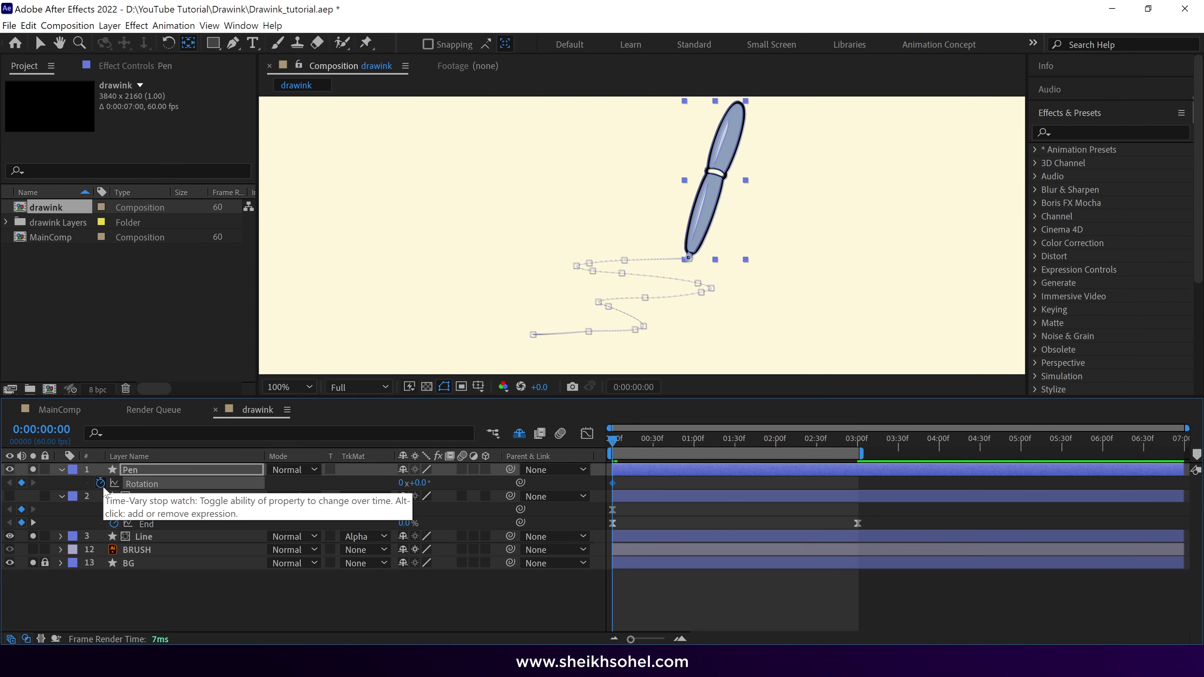
# - Move the Pen's 0° Rotation keyframe to 0:00:00:41 at the line's first bend and keyframe -23.3° at 0:00:01:03
pyautogui.hotkey('shift', 'p')
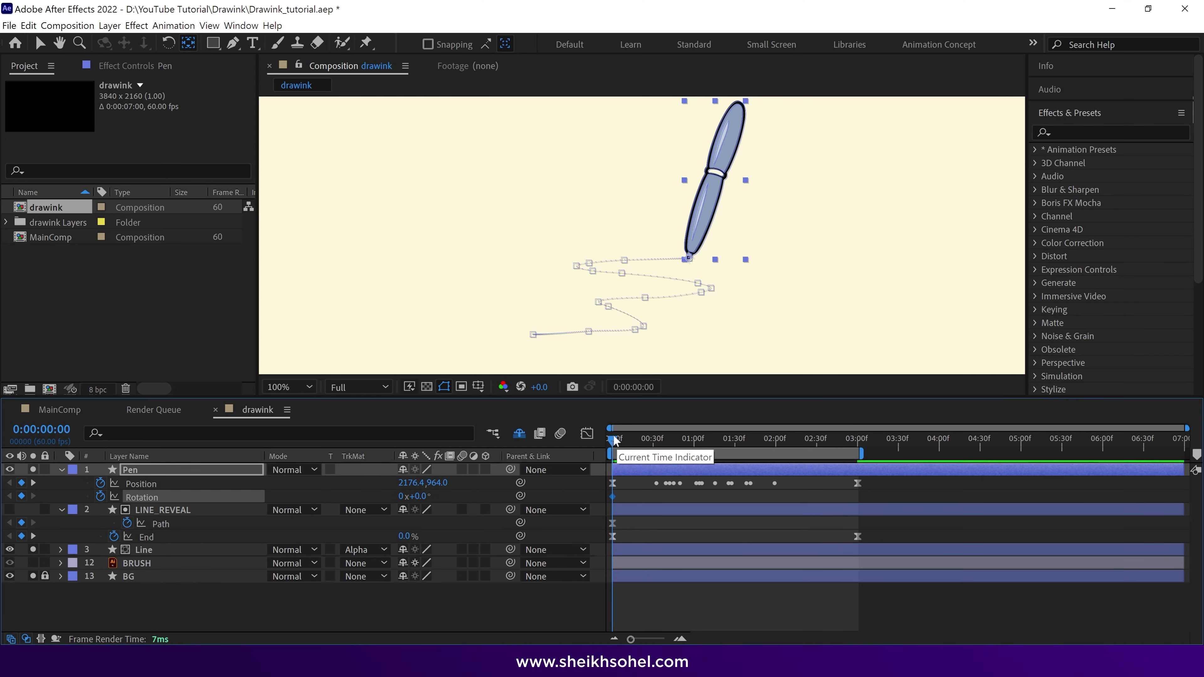
pyautogui.moveTo(615, 441); pyautogui.dragTo(669, 441)
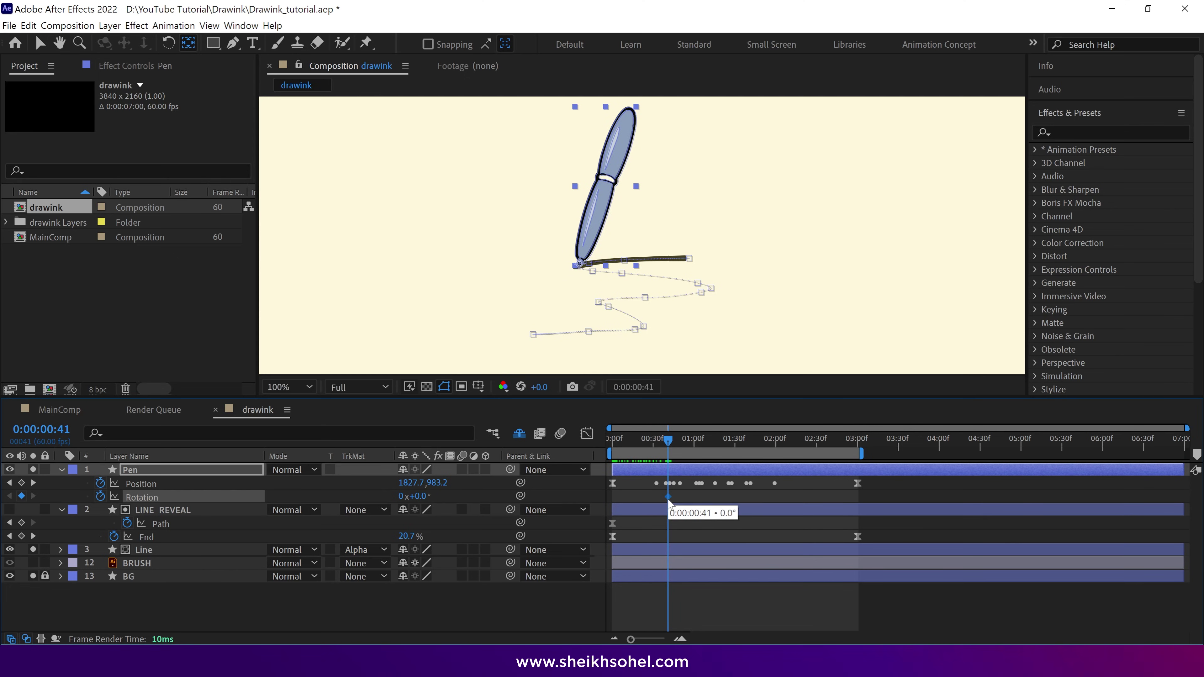
pyautogui.moveTo(670, 438); pyautogui.dragTo(699, 448)
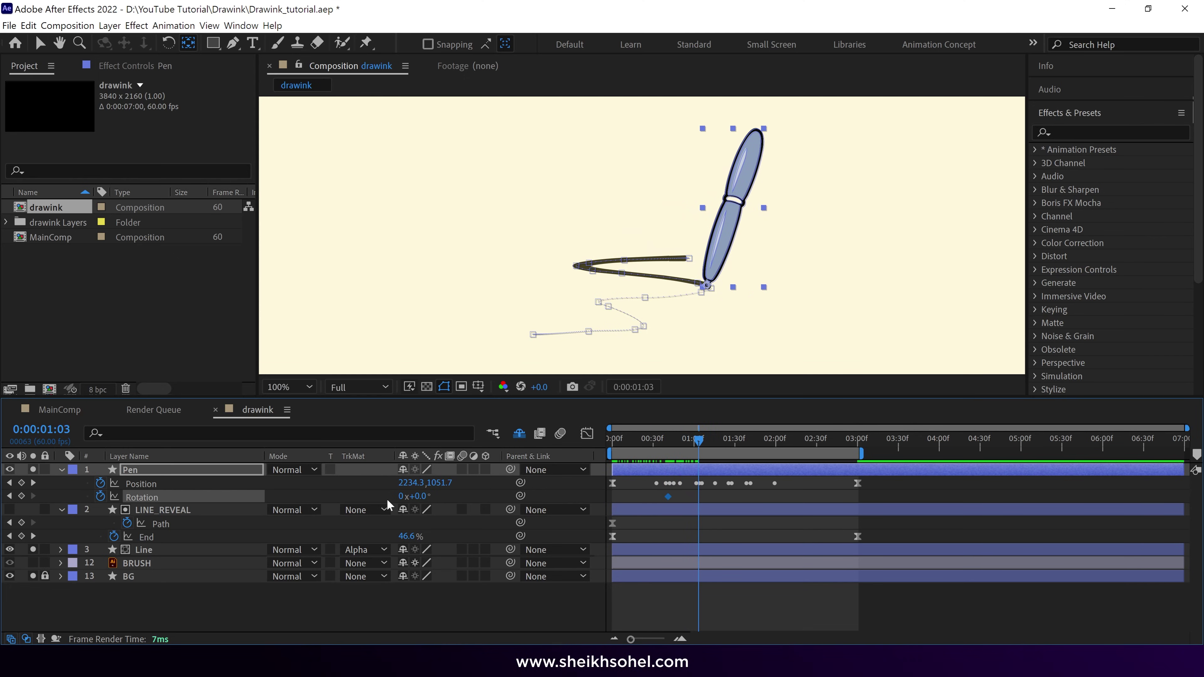
pyautogui.moveTo(407, 498); pyautogui.dragTo(258, 507)
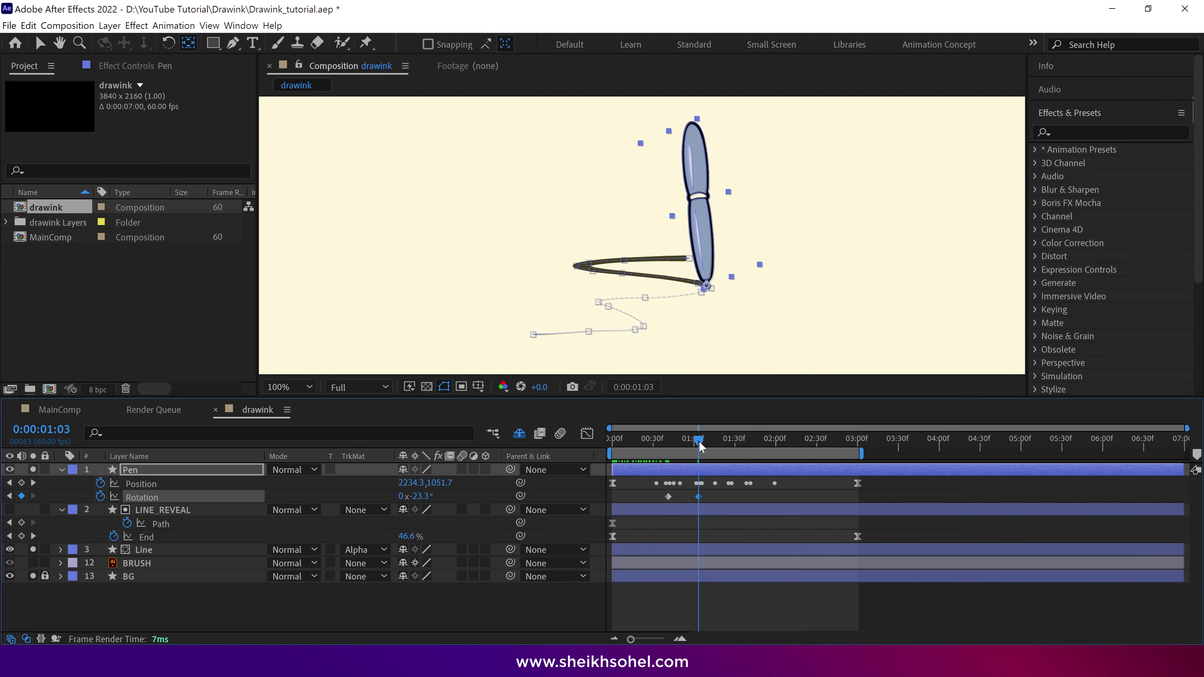
# - Keyframe the Pen's Rotation swinging back and forth at 0:00:01:23 and the remaining two bends of the line, and preview the motion
pyautogui.moveTo(701, 446); pyautogui.dragTo(722, 455)
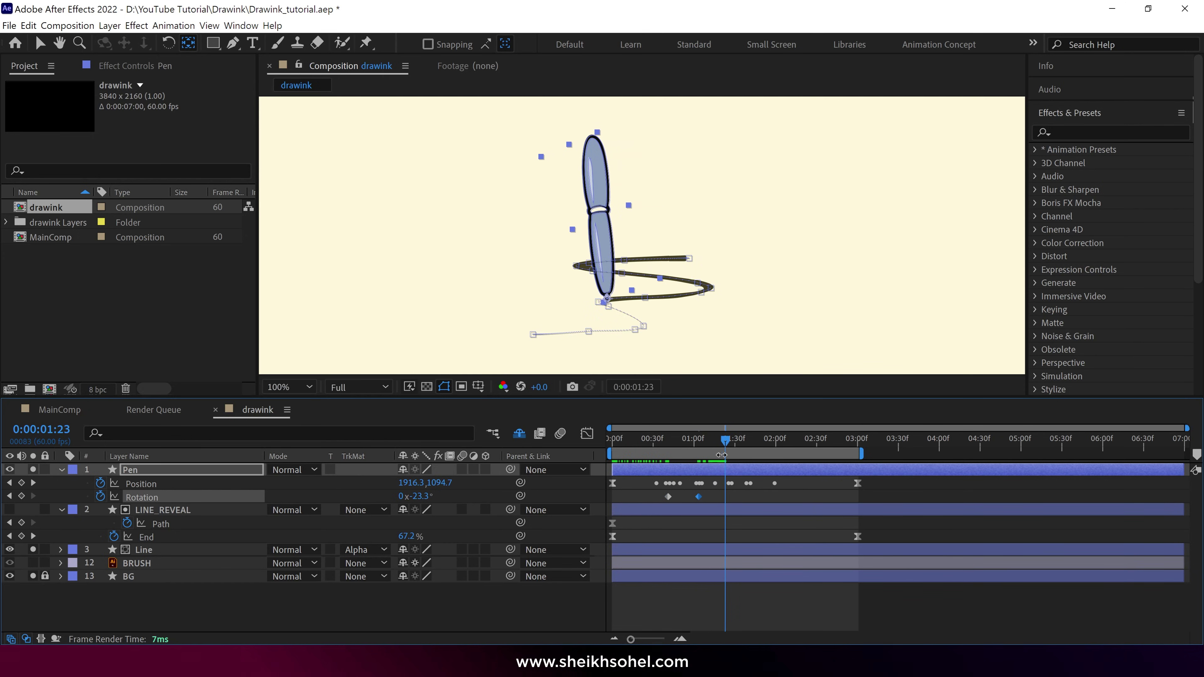
pyautogui.moveTo(428, 496); pyautogui.dragTo(468, 502)
pyautogui.press('pagedown')
pyautogui.press('pagedown')
pyautogui.press('pagedown')
pyautogui.press('pagedown')
pyautogui.press('pagedown')
pyautogui.press('pagedown')
pyautogui.press('pagedown')
pyautogui.press('pagedown')
pyautogui.press('pagedown')
pyautogui.press('pagedown')
pyautogui.press('pagedown')
pyautogui.press('pagedown')
pyautogui.press('pagedown')
pyautogui.press('pagedown')
pyautogui.press('pagedown')
pyautogui.press('pagedown')
pyautogui.press('pagedown')
pyautogui.press('pagedown')
pyautogui.press('pagedown')
pyautogui.press('pagedown')
pyautogui.press('pagedown')
pyautogui.press('pagedown')
pyautogui.press('pagedown')
pyautogui.press('pagedown')
pyautogui.press('pagedown')
pyautogui.press('pagedown')
pyautogui.press('pagedown')
pyautogui.press('pagedown')
pyautogui.press('pagedown')
pyautogui.moveTo(772, 437); pyautogui.dragTo(658, 451)
pyautogui.press('space')
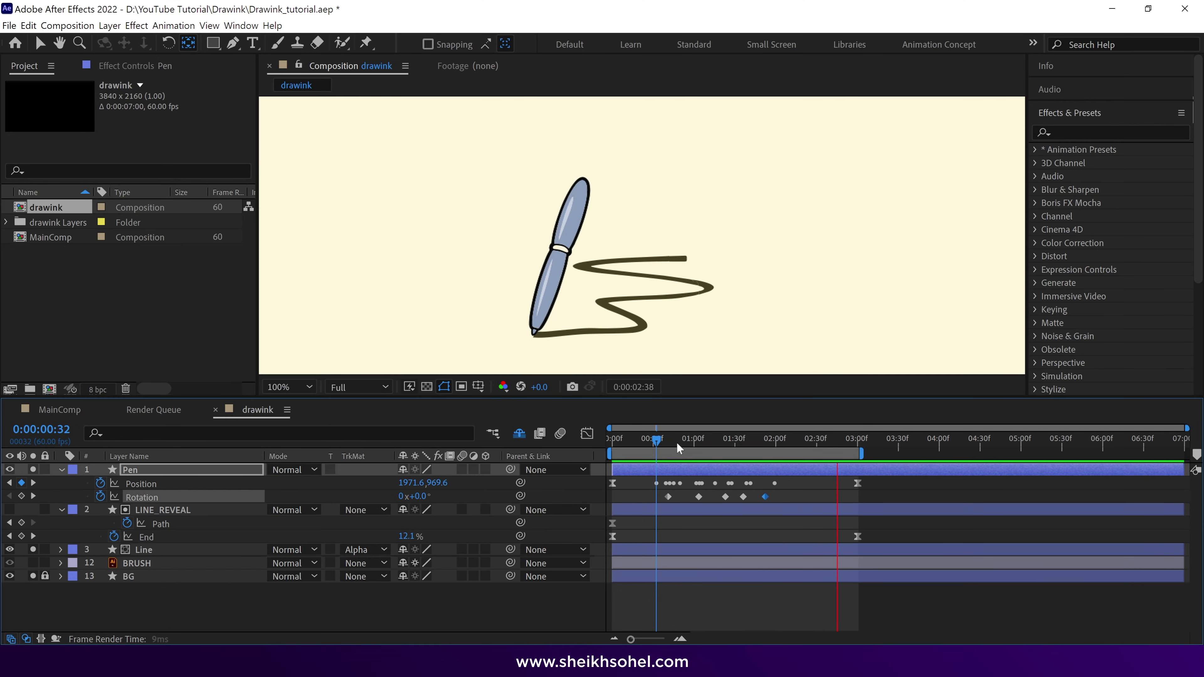
pyautogui.click(662, 445)
# - Apply Easy Ease to all of the Pen's Rotation keyframes and preview the result in an enlarged composition view
pyautogui.moveTo(797, 494); pyautogui.dragTo(659, 504)
pyautogui.rightClick(667, 496)
pyautogui.moveTo(759, 489)
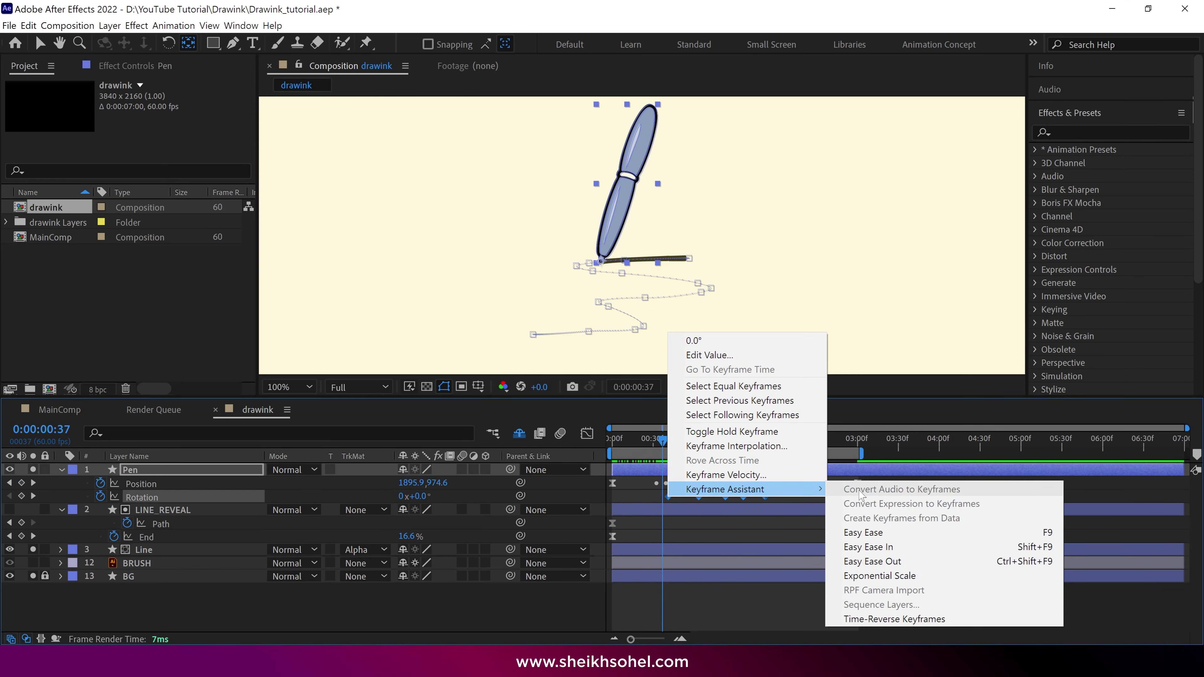
pyautogui.click(854, 534)
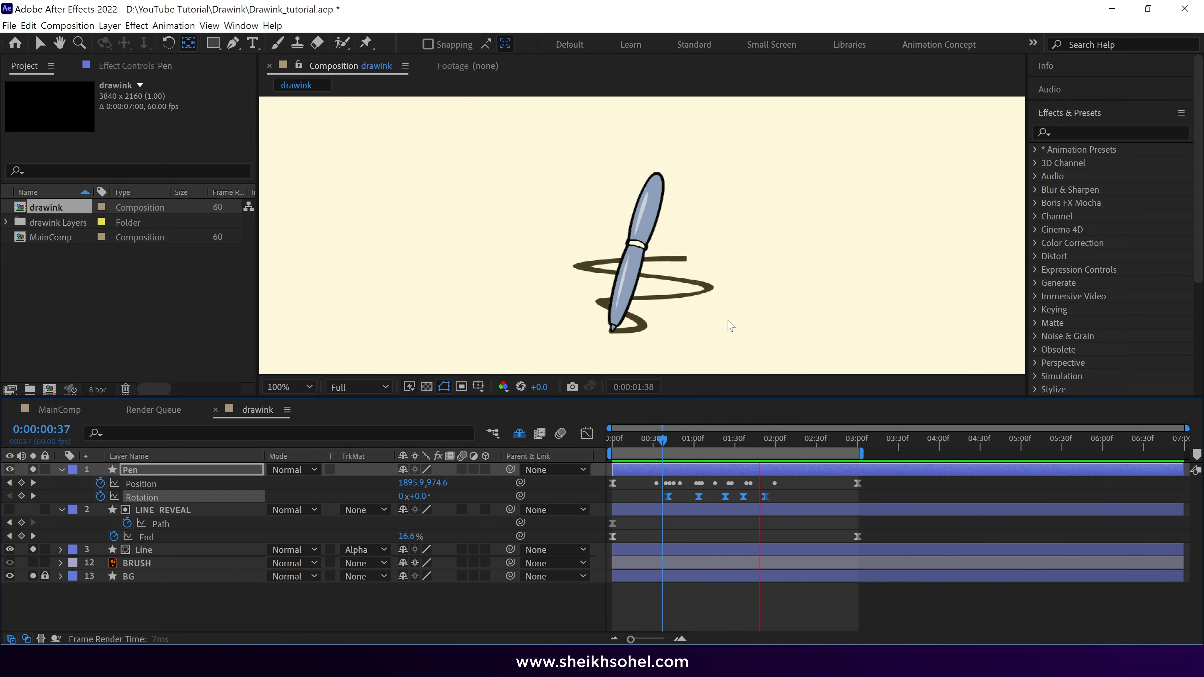
pyautogui.press('`')
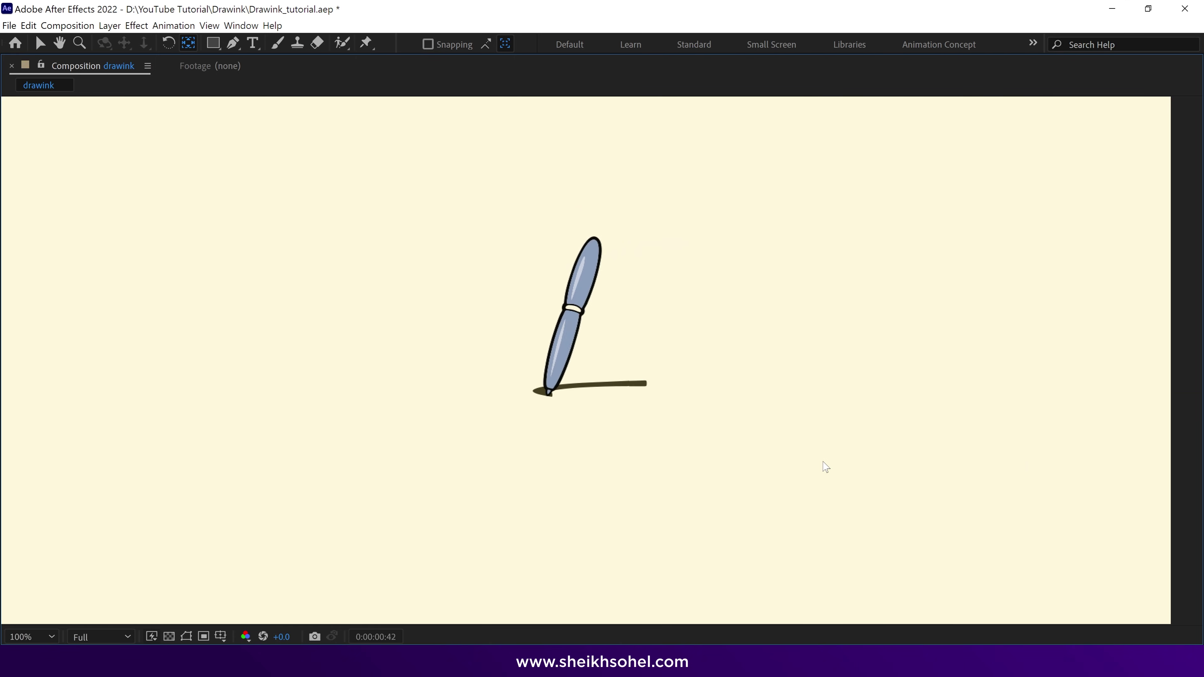
pyautogui.press('`')
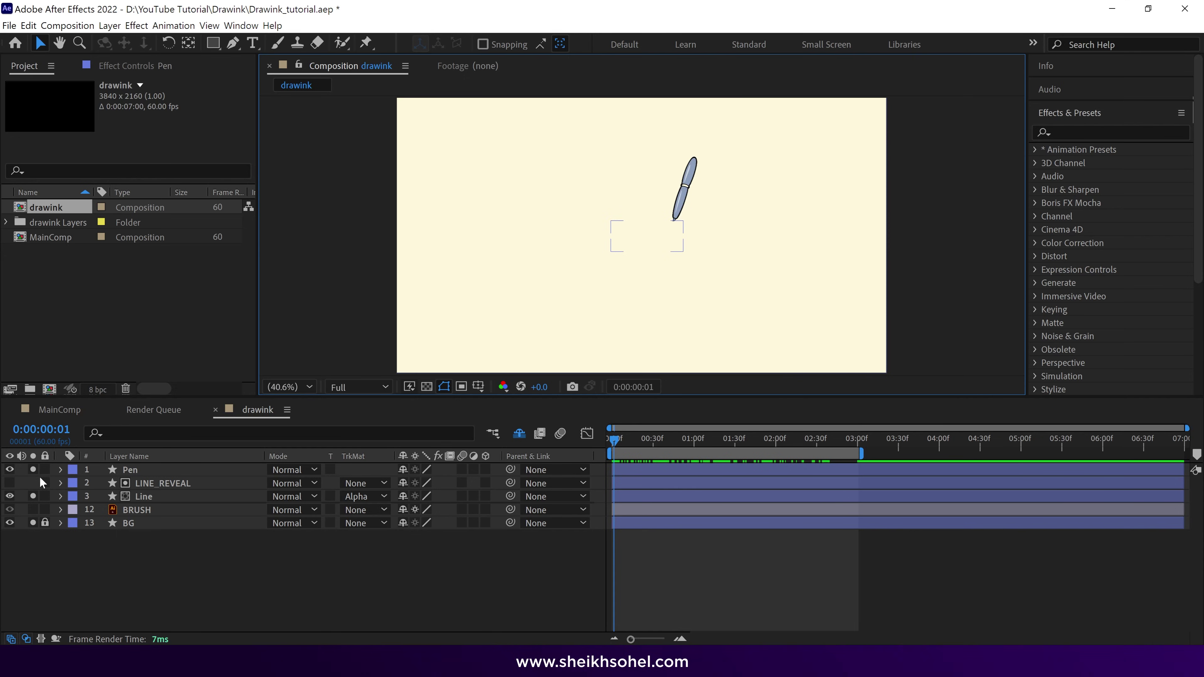
# - Turn off the solo on the Pen and BG layers, reveal the shy layers and make letter layers D through K visible
pyautogui.click(33, 470)
pyautogui.click(33, 523)
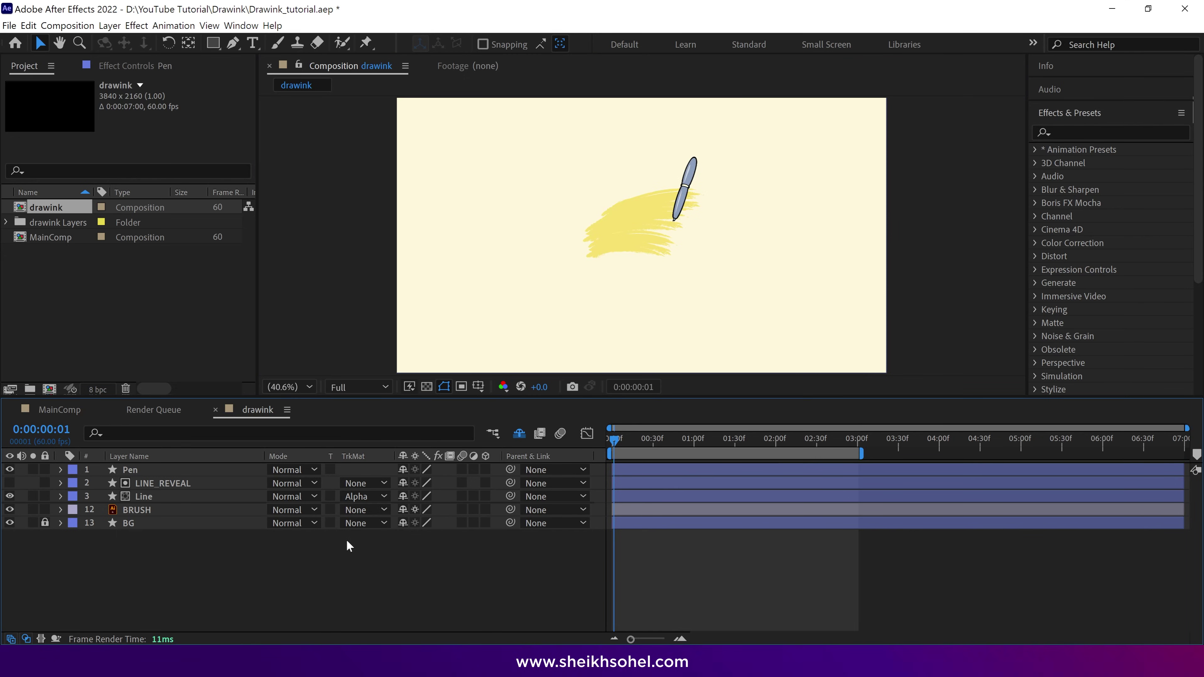
pyautogui.click(519, 433)
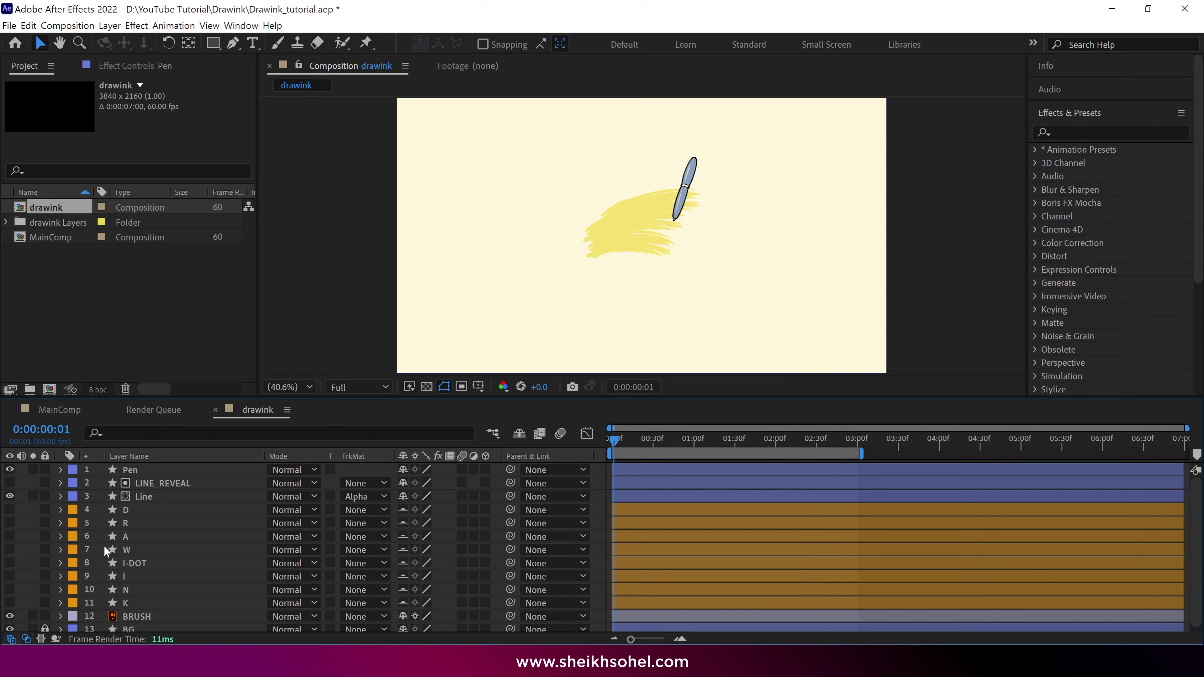
pyautogui.moveTo(9, 511); pyautogui.dragTo(15, 571)
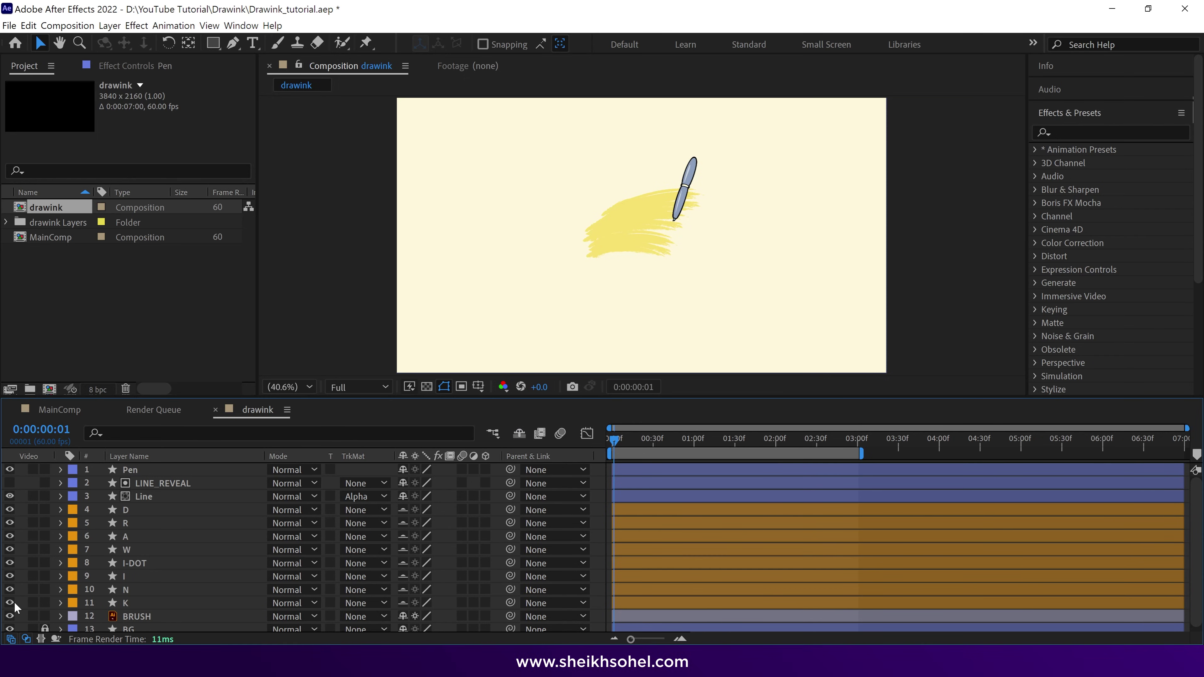
# - Solo the letter layers D through K together with BG to isolate the Drawink text
pyautogui.click(136, 513)
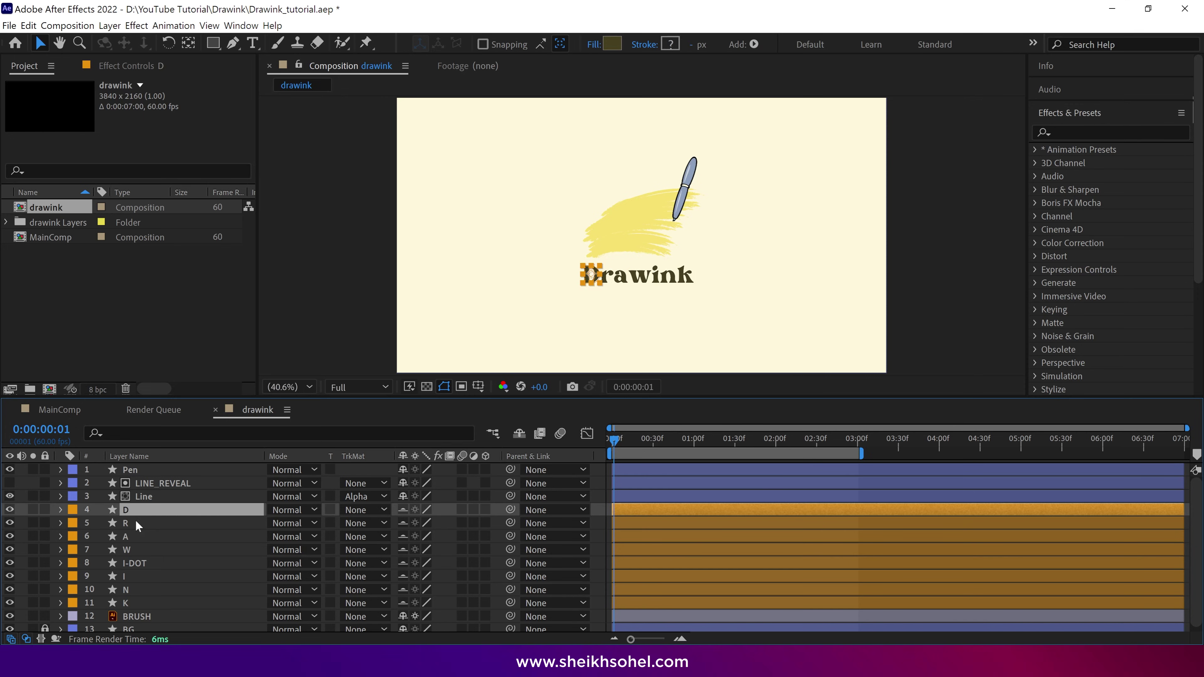
pyautogui.keyDown('shift'); pyautogui.click(137, 604); pyautogui.keyUp('shift')
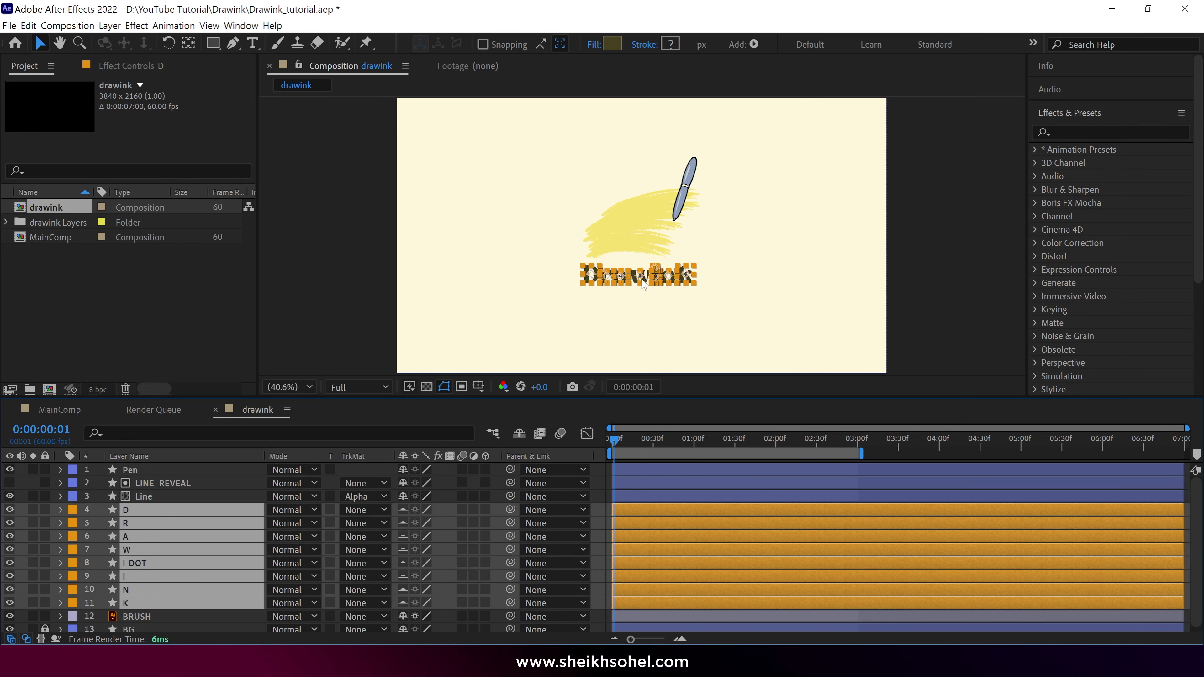
pyautogui.click(32, 516)
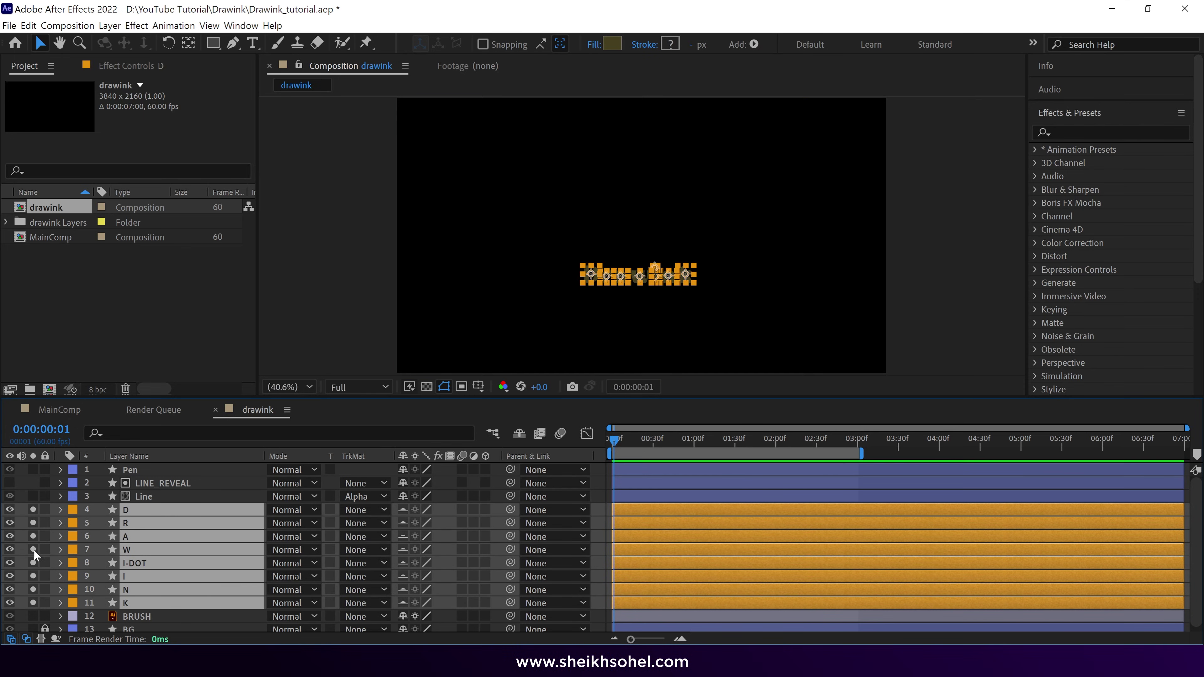
pyautogui.click(32, 629)
pyautogui.click(641, 322)
pyautogui.press('/')
pyautogui.press('h')
pyautogui.moveTo(648, 245); pyautogui.dragTo(659, 177)
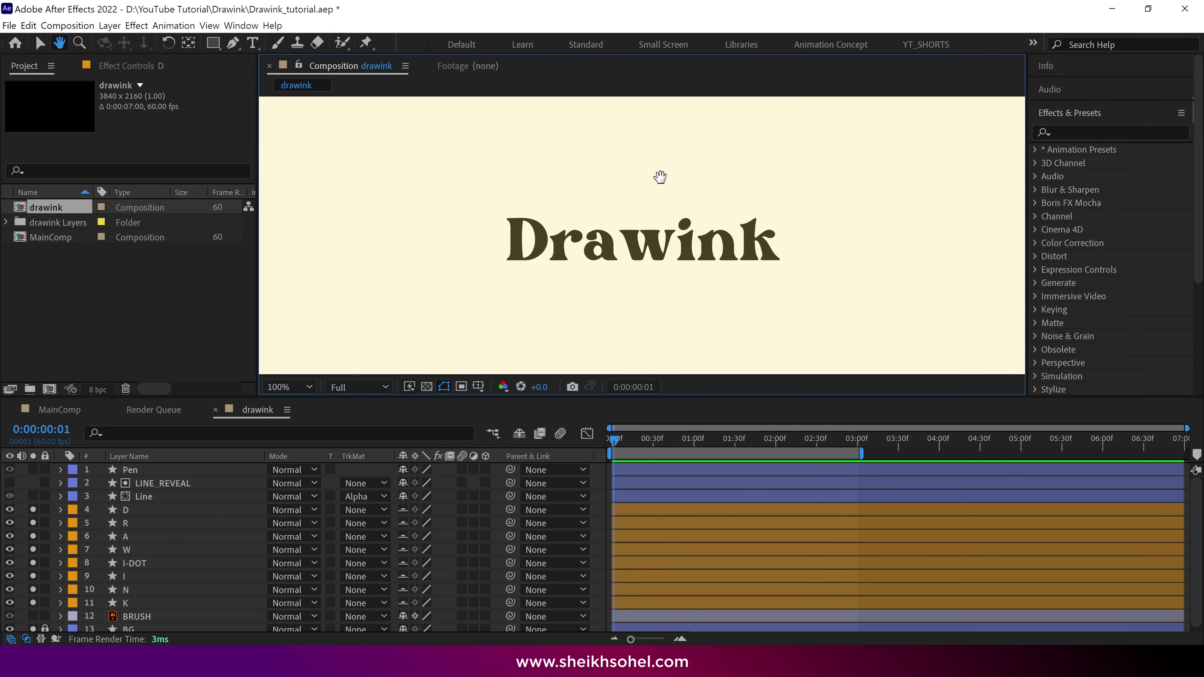
# - Draw a rectangle with a solid black fill and 0 px stroke directly below the Drawink text, slightly wider than the word
pyautogui.press('v')
pyautogui.click(221, 46)
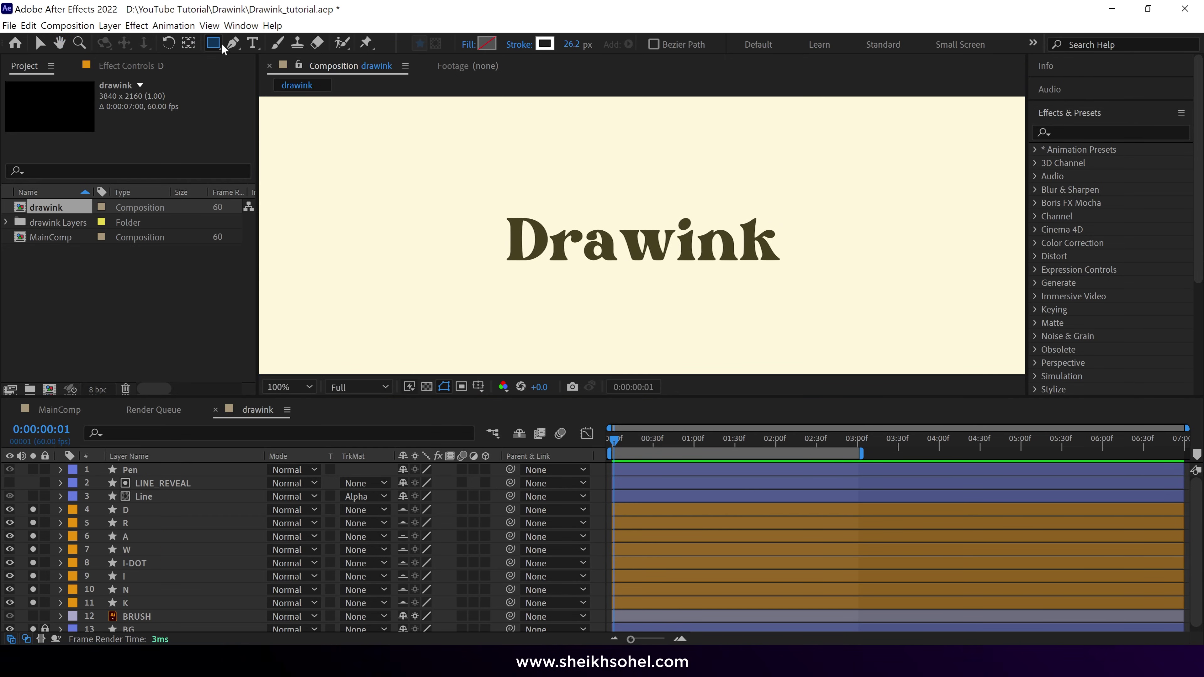
pyautogui.click(467, 45)
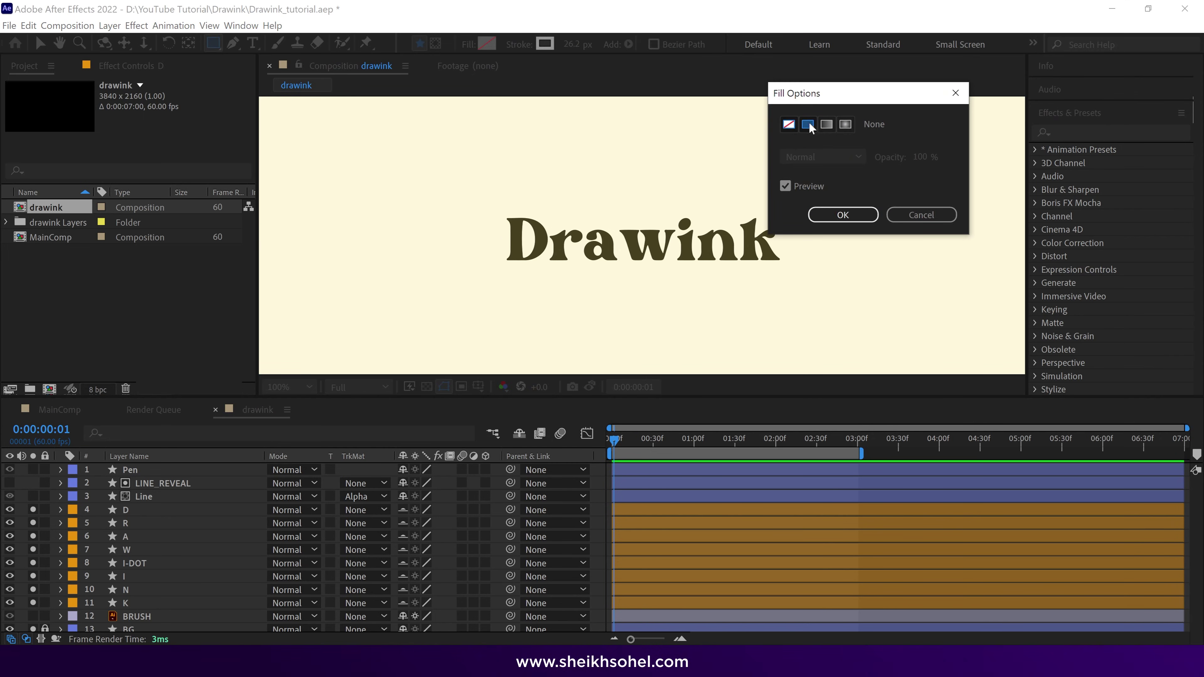
pyautogui.click(804, 121)
pyautogui.click(810, 208)
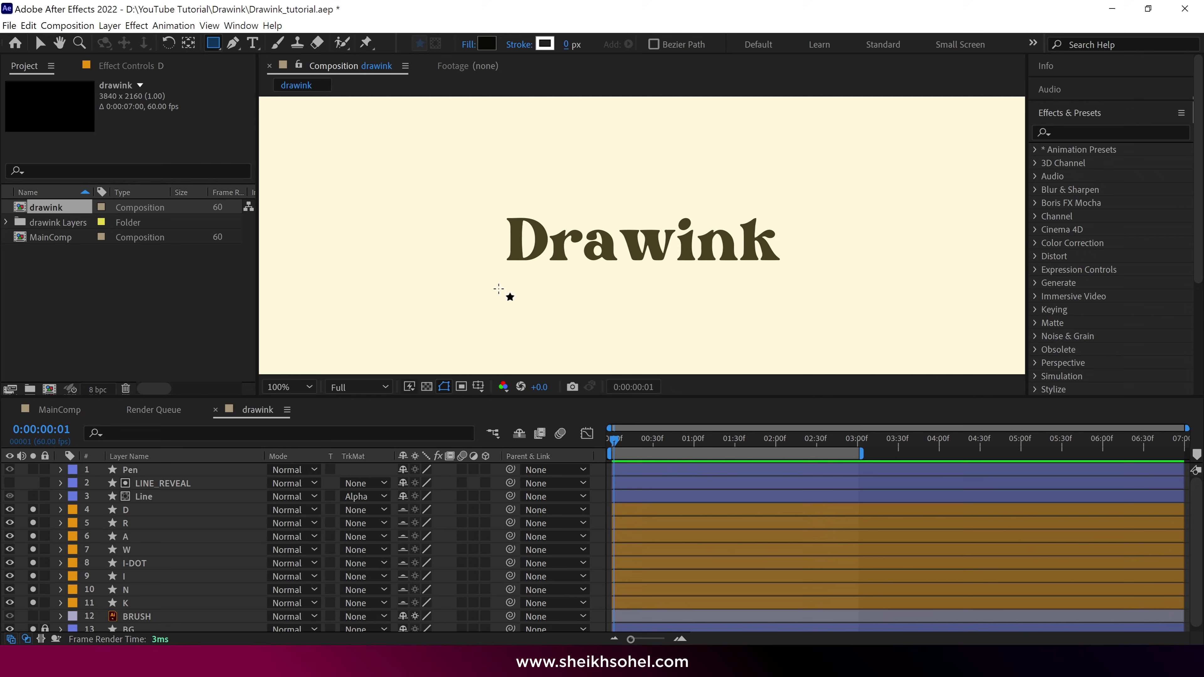
pyautogui.moveTo(481, 267); pyautogui.dragTo(798, 378)
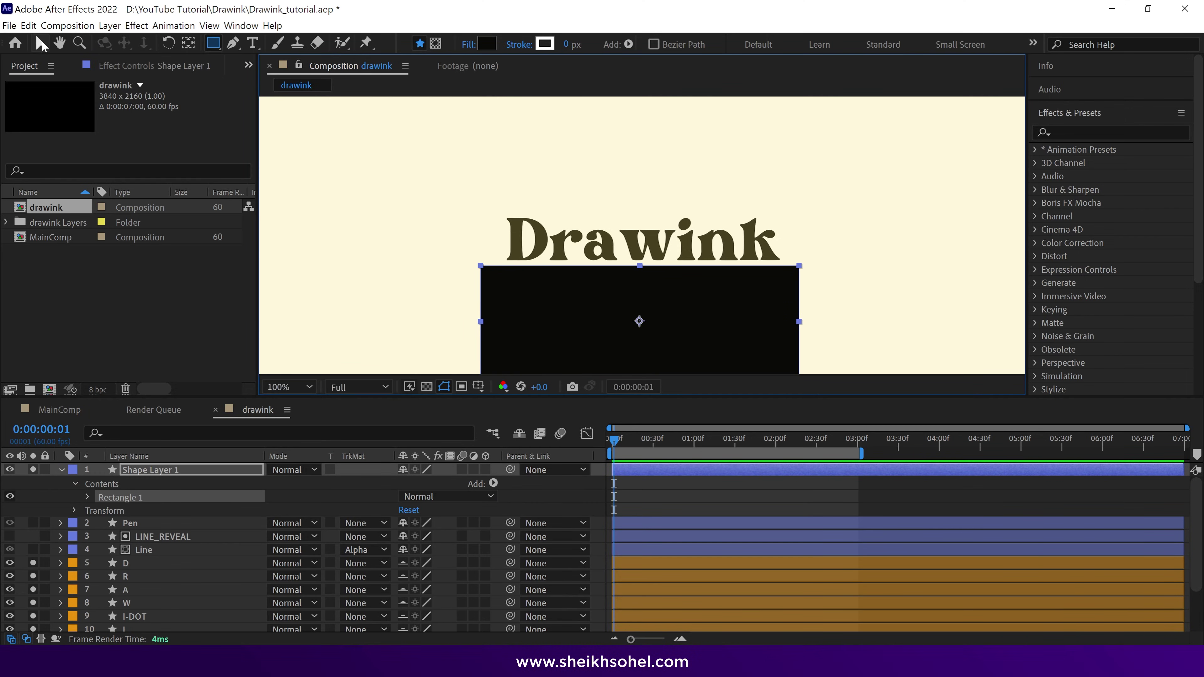
# - Rename the rectangle's shape layer to Text Reveal and collapse its properties
pyautogui.click(42, 45)
pyautogui.click(189, 469)
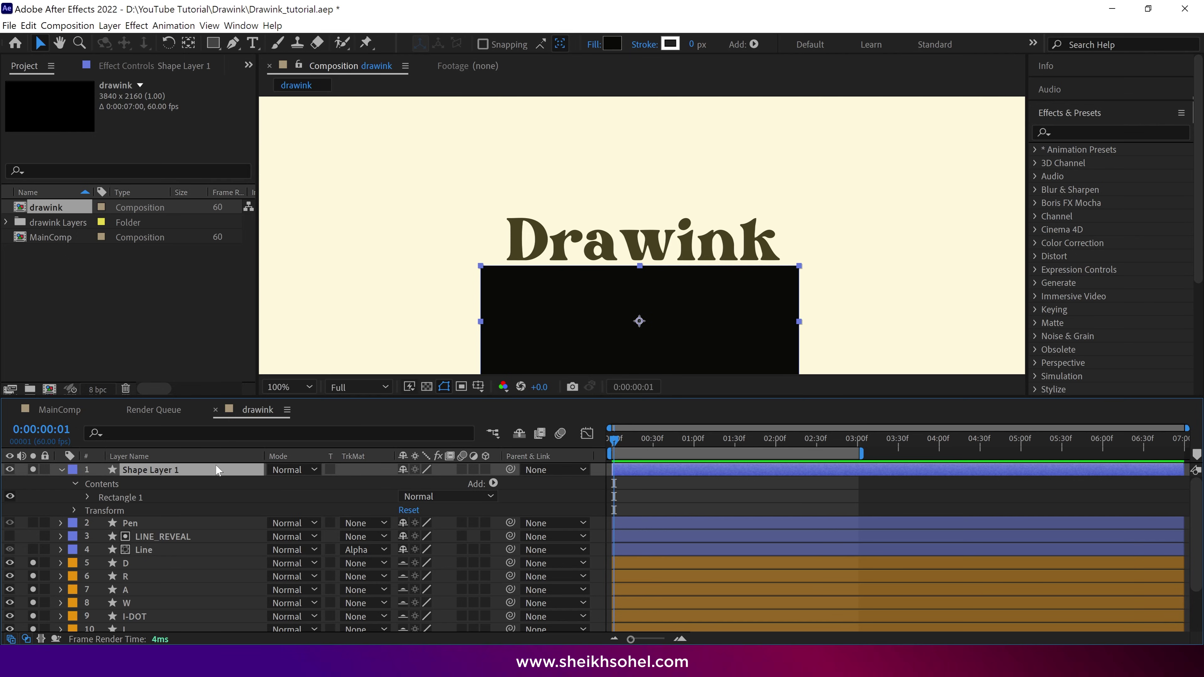
pyautogui.press('Return')
pyautogui.write('Text Reveal')
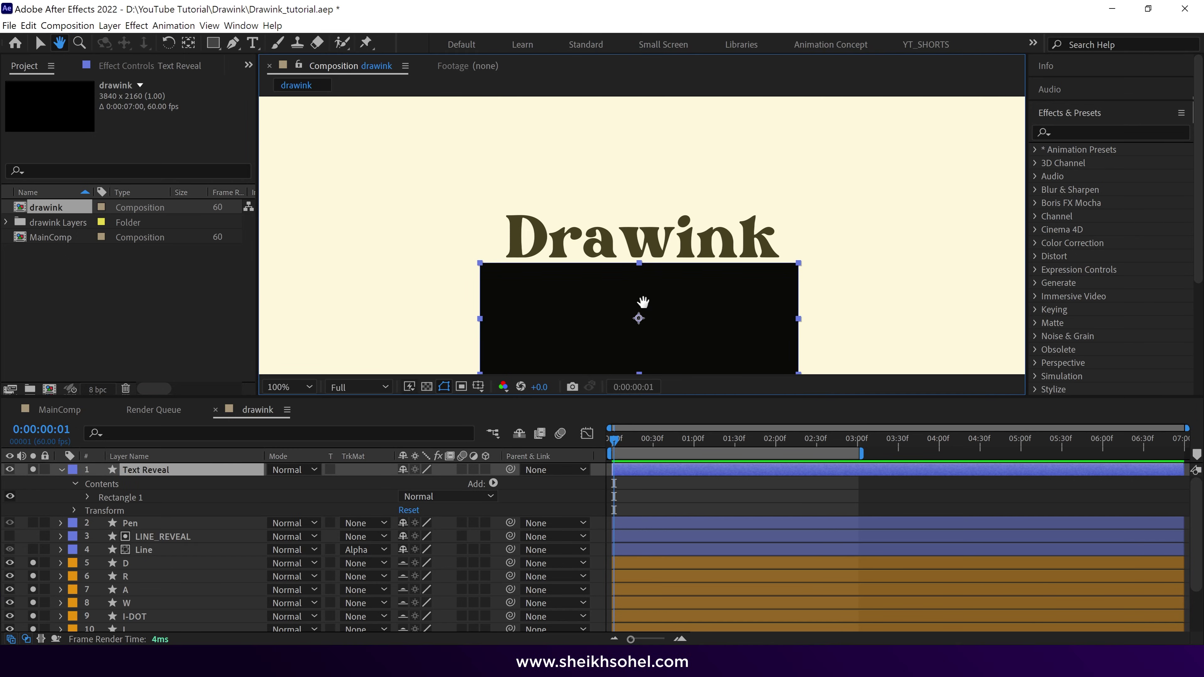
pyautogui.scroll(-2, 631, 266)
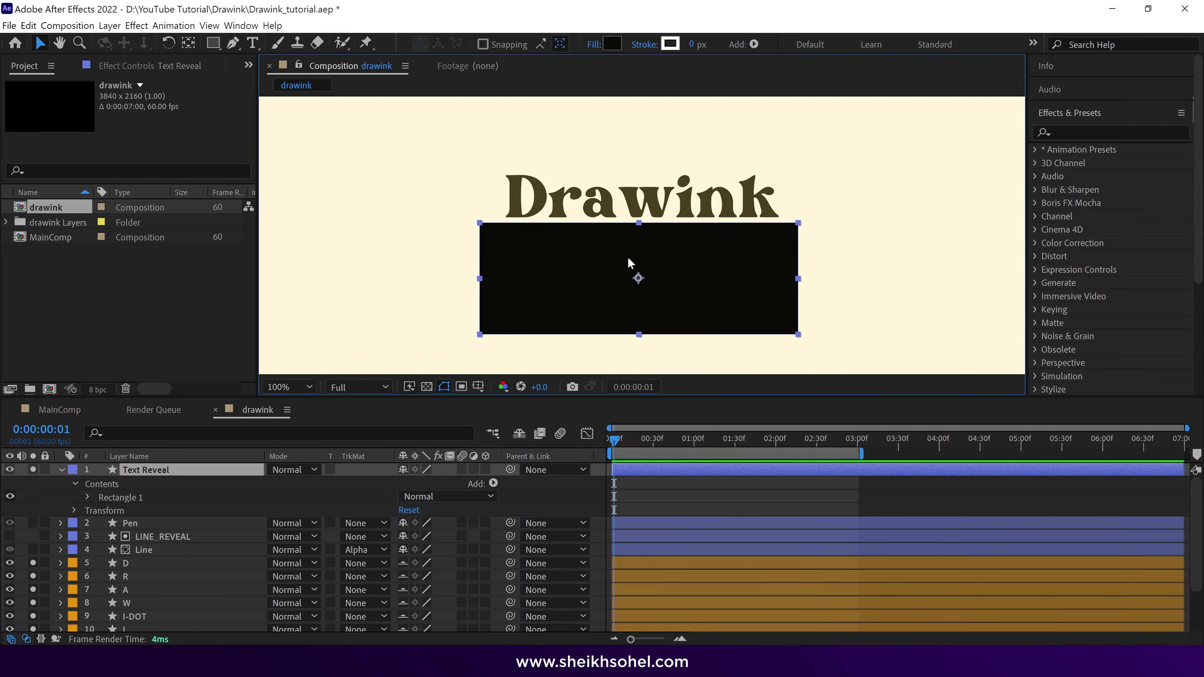
pyautogui.click(62, 470)
# - Parent the I-DOT layer to the I layer and lock I-DOT
pyautogui.scroll(-1, 153, 529)
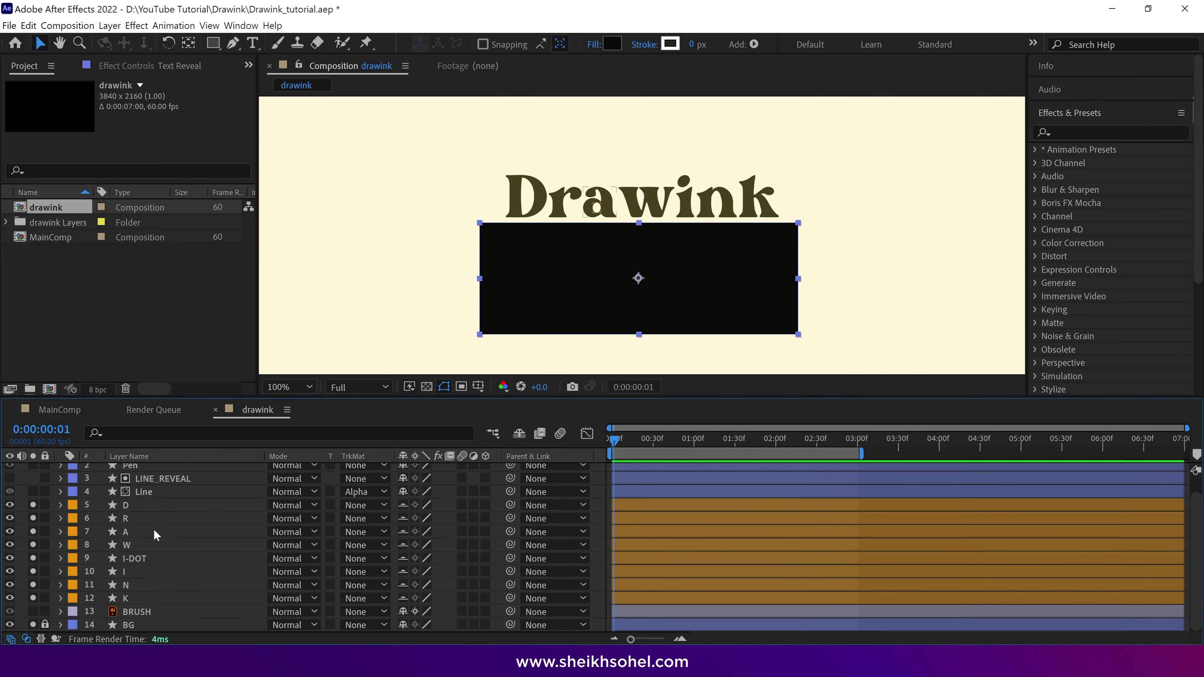
pyautogui.click(142, 555)
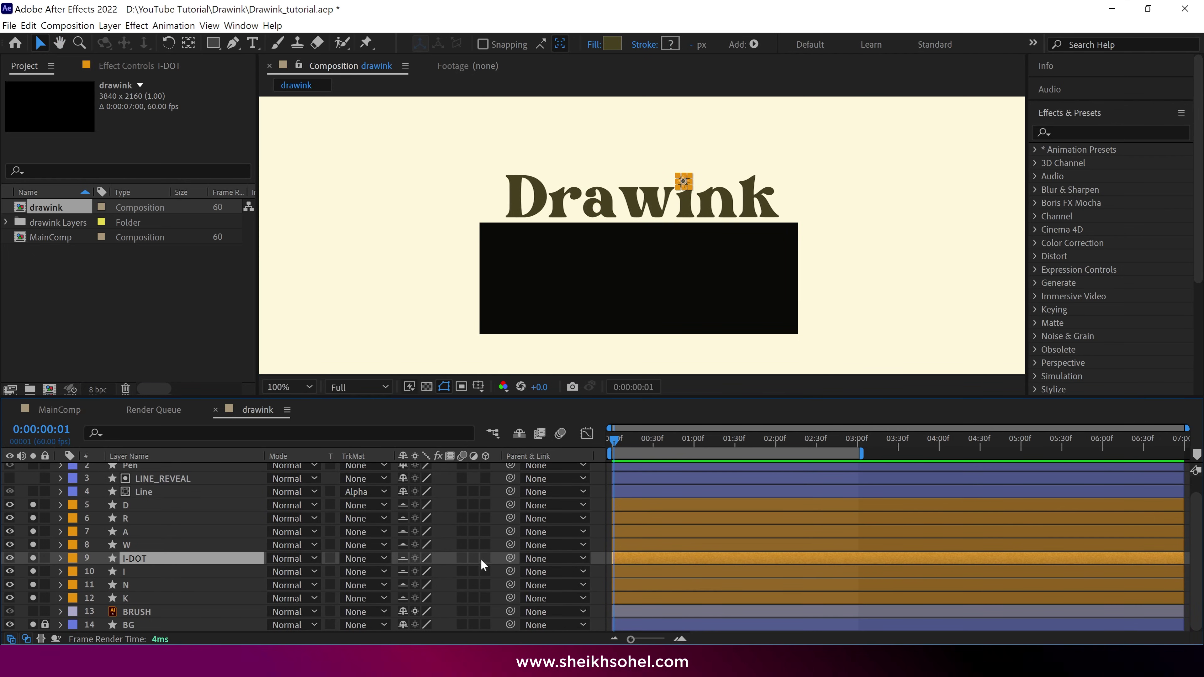
pyautogui.moveTo(508, 559); pyautogui.dragTo(142, 572)
pyautogui.click(143, 572)
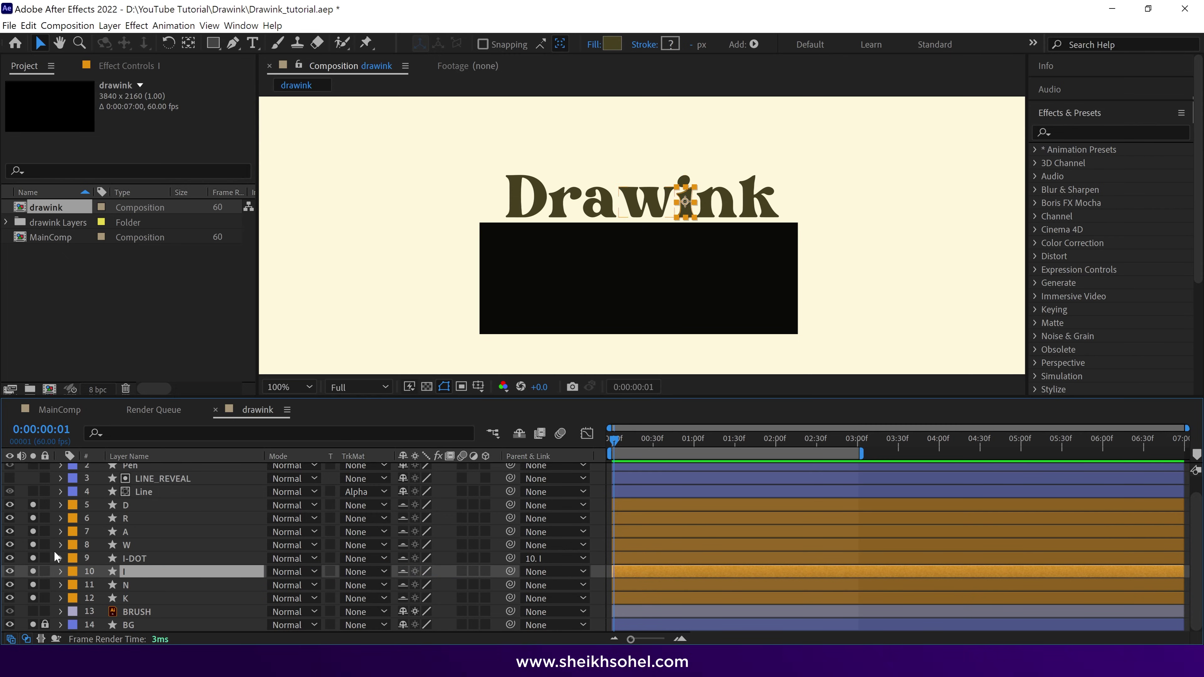
pyautogui.click(46, 558)
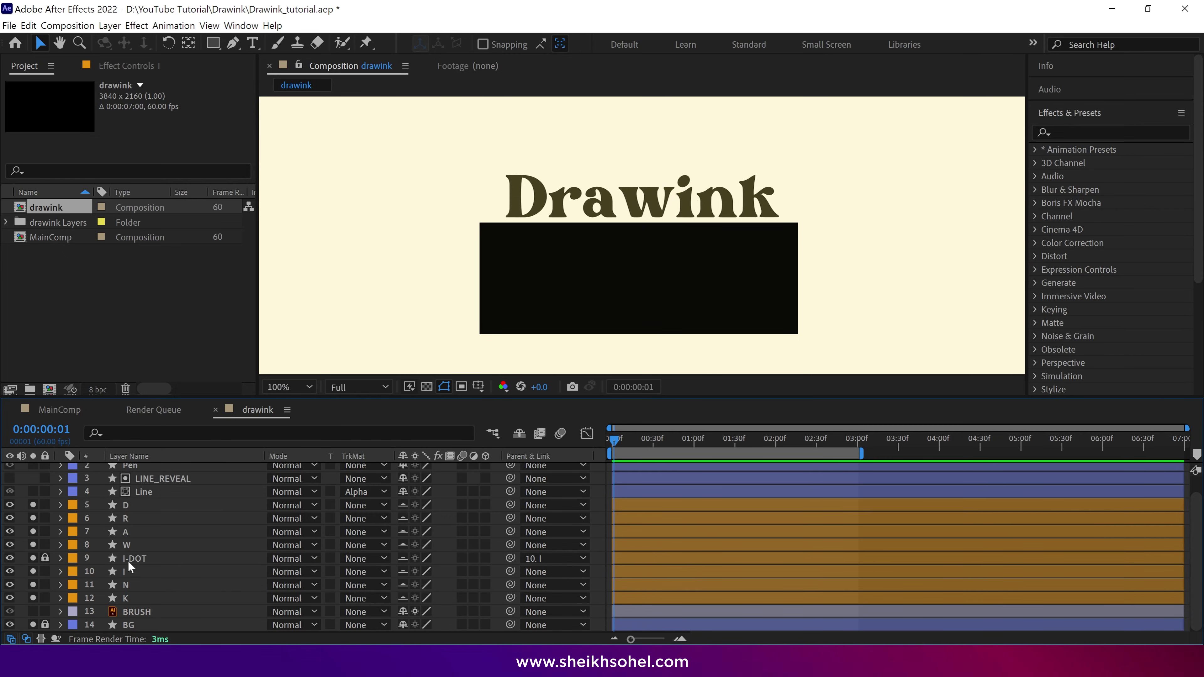
# - Keyframe Position on letter layers D through K, excluding I-DOT, at 0:00:00:00 and 0:00:01:14
pyautogui.click(134, 506)
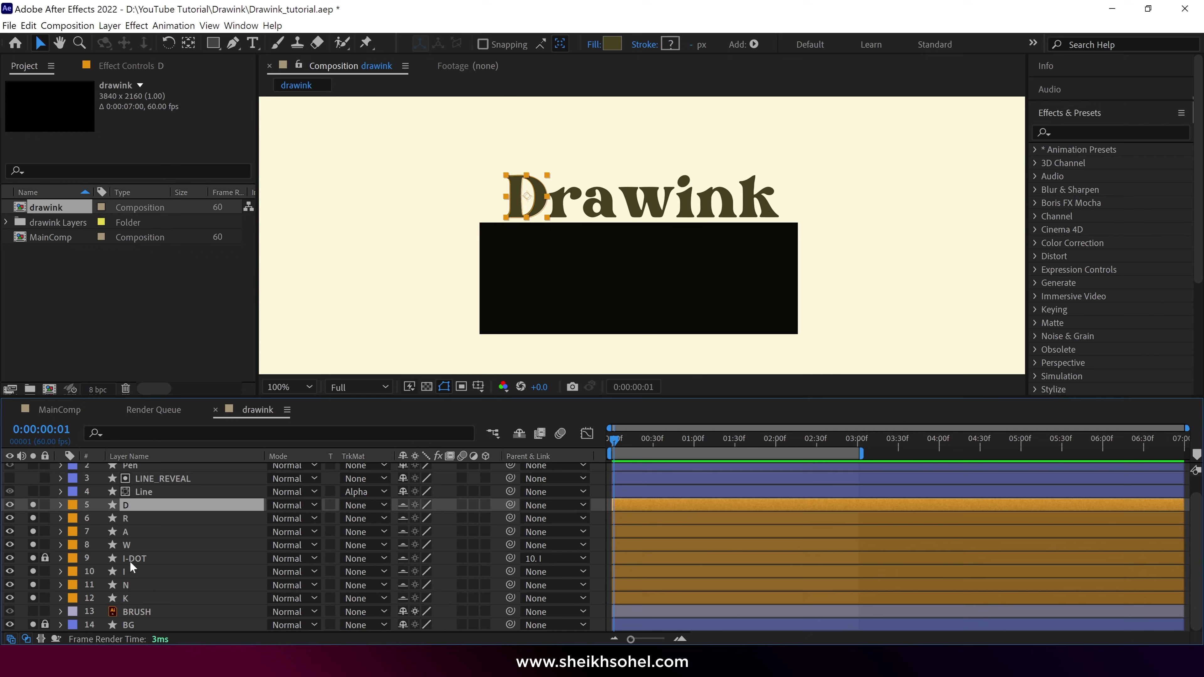
pyautogui.keyDown('shift'); pyautogui.click(128, 598); pyautogui.keyUp('shift')
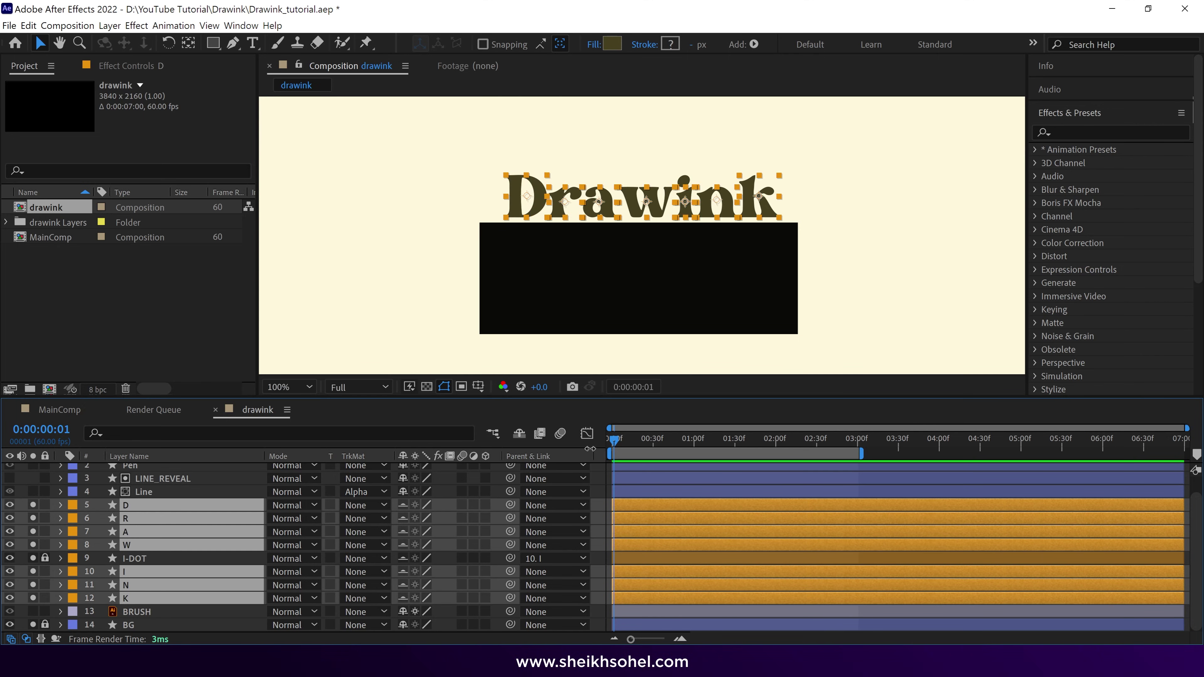
pyautogui.press('p')
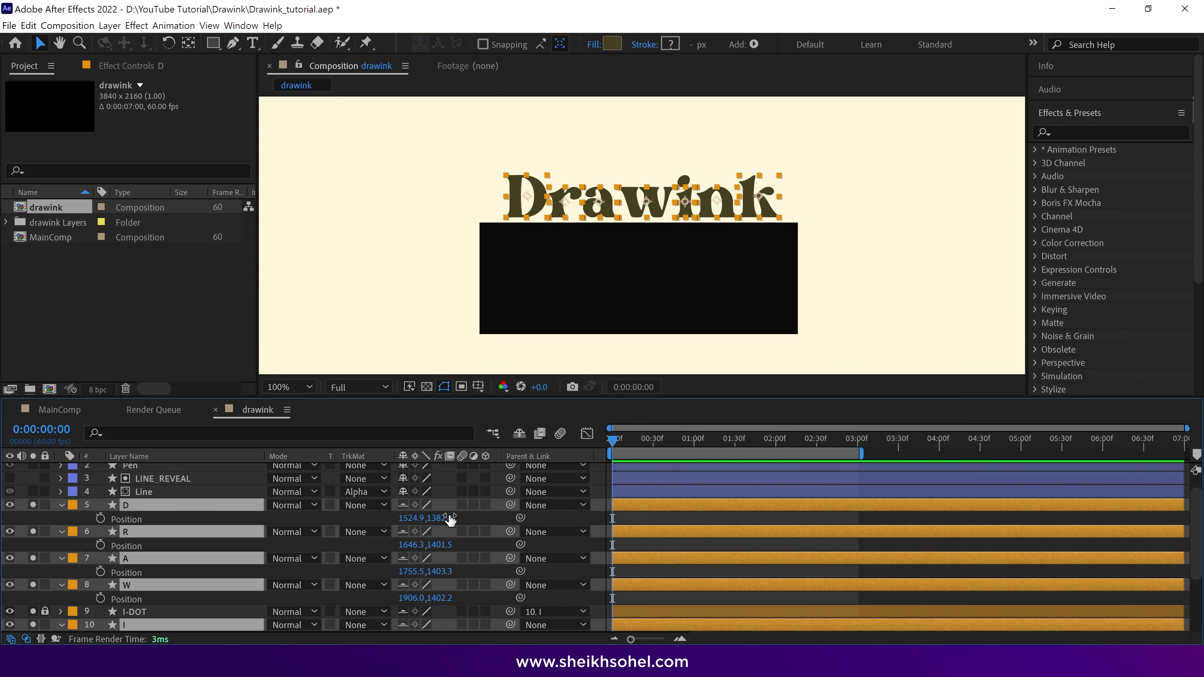
pyautogui.click(100, 519)
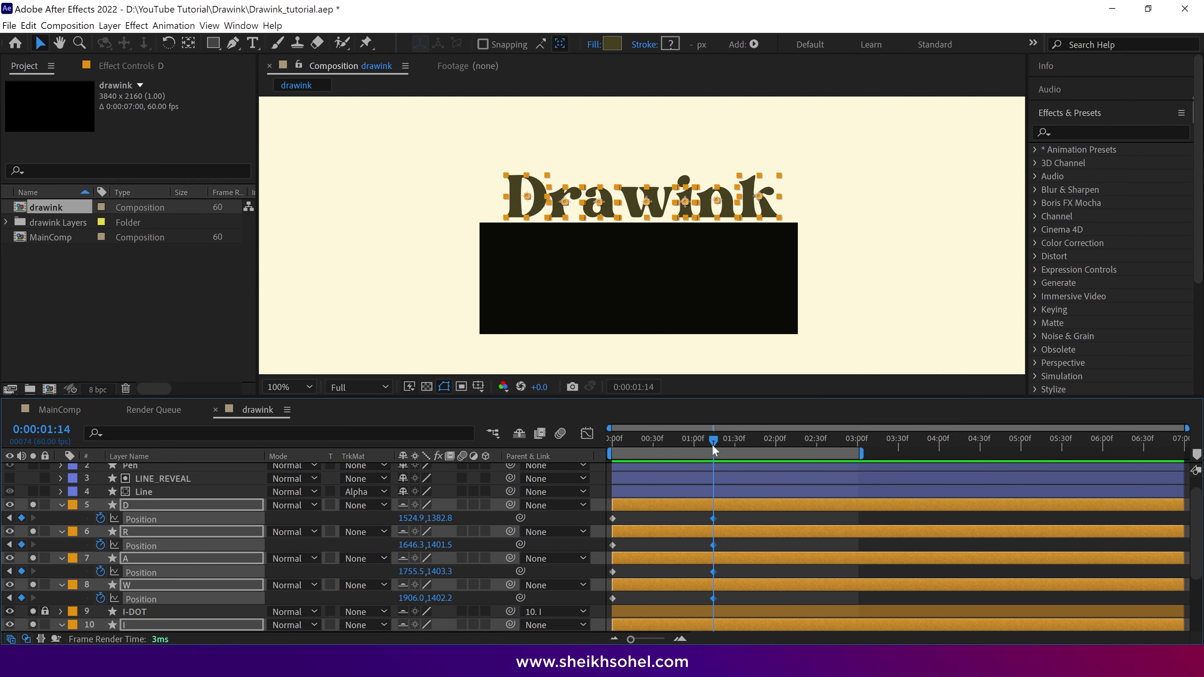
# - At 0:00:00:00, move all the letters straight down by 230 px into the black rectangle, placing D at 1524.9, 1612.8
pyautogui.moveTo(710, 442); pyautogui.dragTo(606, 441)
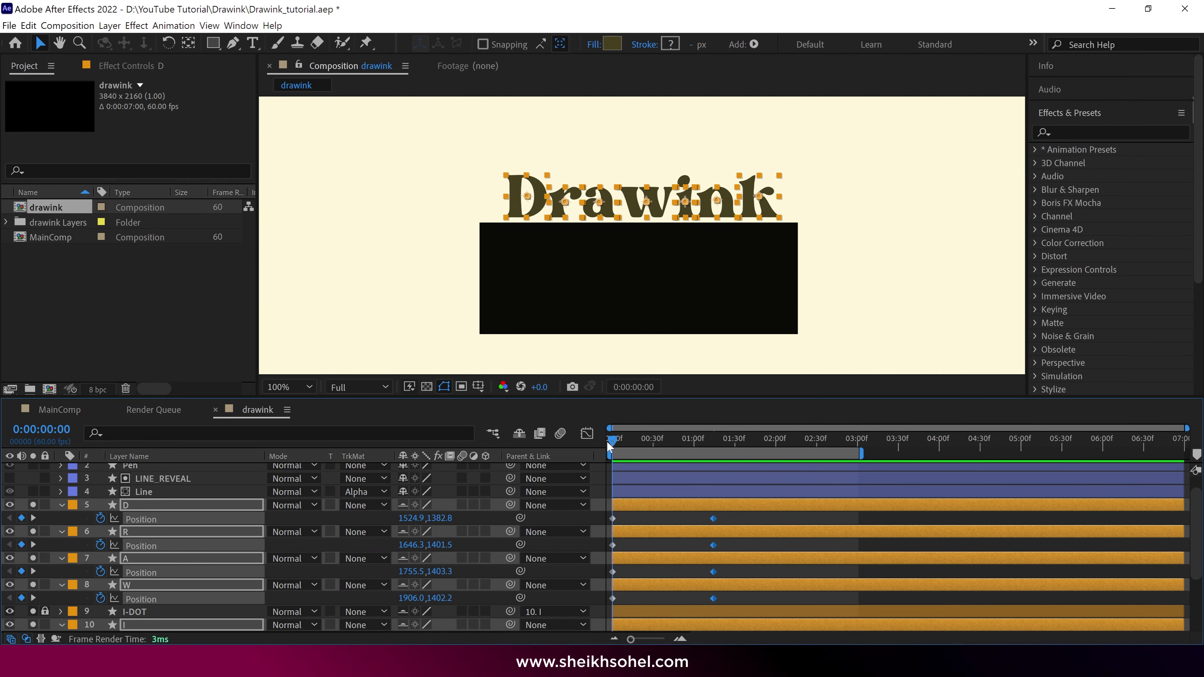
pyautogui.hotkey('shift', 'Down')
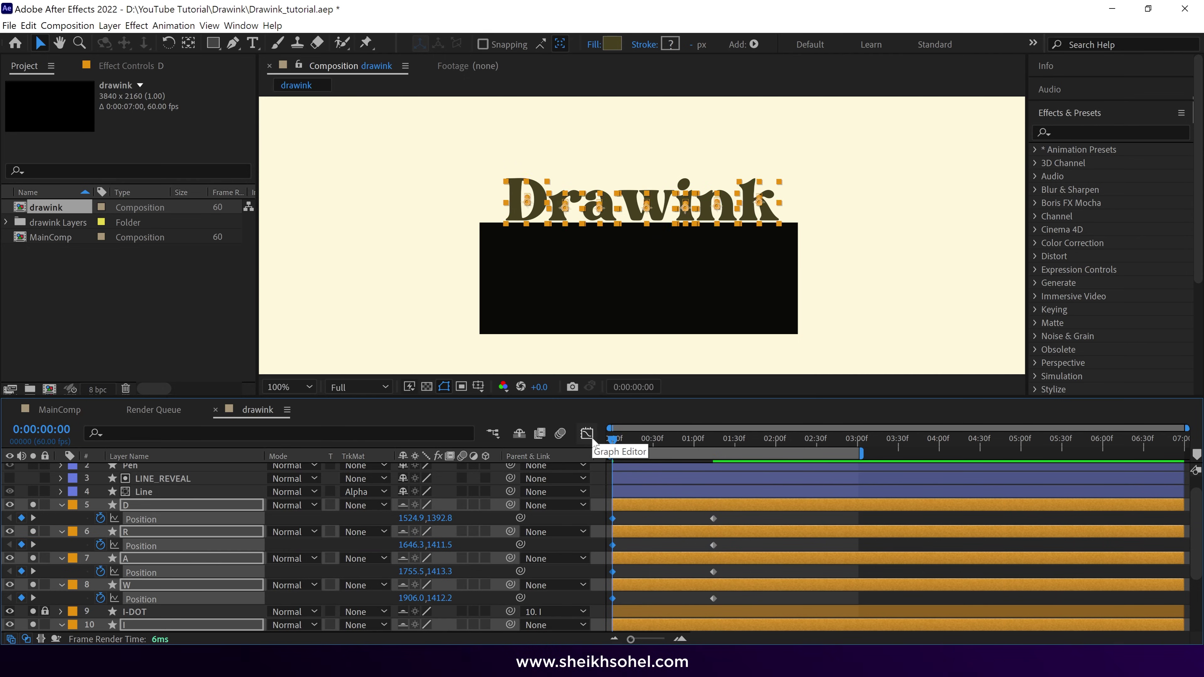
pyautogui.hotkey('shift', 'Down')
pyautogui.hotkey('shift', 'Down')
pyautogui.hotkey('shift', 'Down')
pyautogui.hotkey('shift', 'Down')
pyautogui.hotkey('shift', 'Down')
pyautogui.hotkey('shift', 'Down')
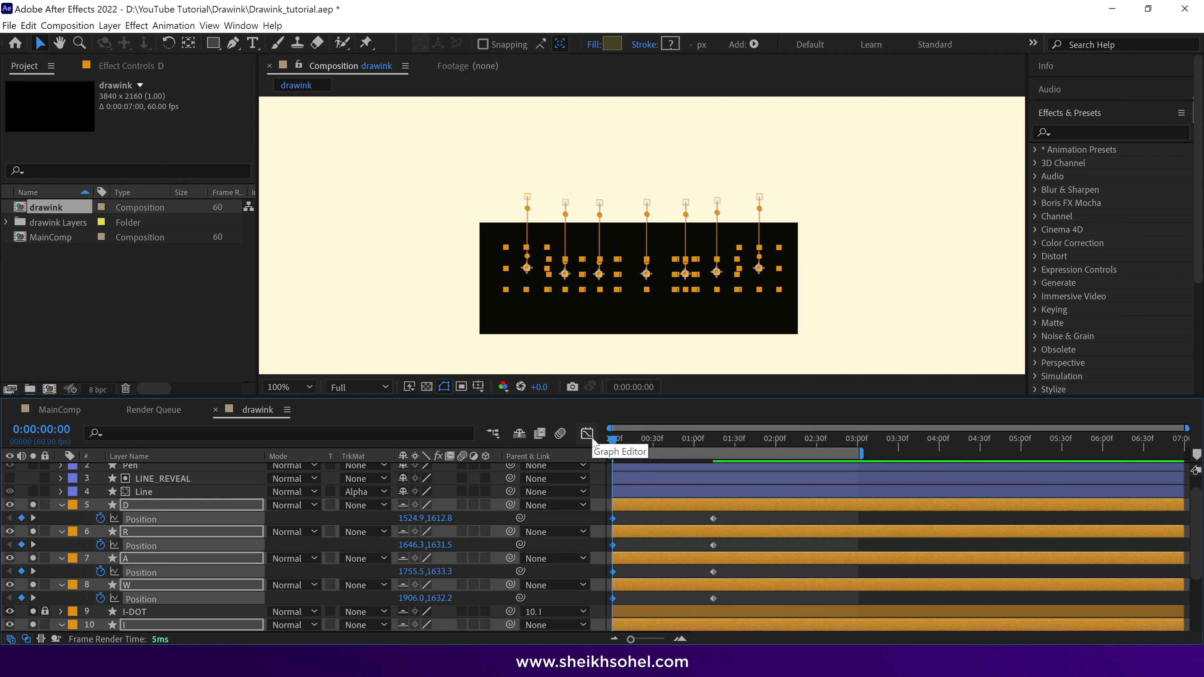
# - At 0:00:00:00, nudge all the letters up 20 px, placing D at 1524.9, 1592.8
pyautogui.hotkey('shift', 'Up')
pyautogui.hotkey('shift', 'Up')
pyautogui.scroll(1, 732, 526)
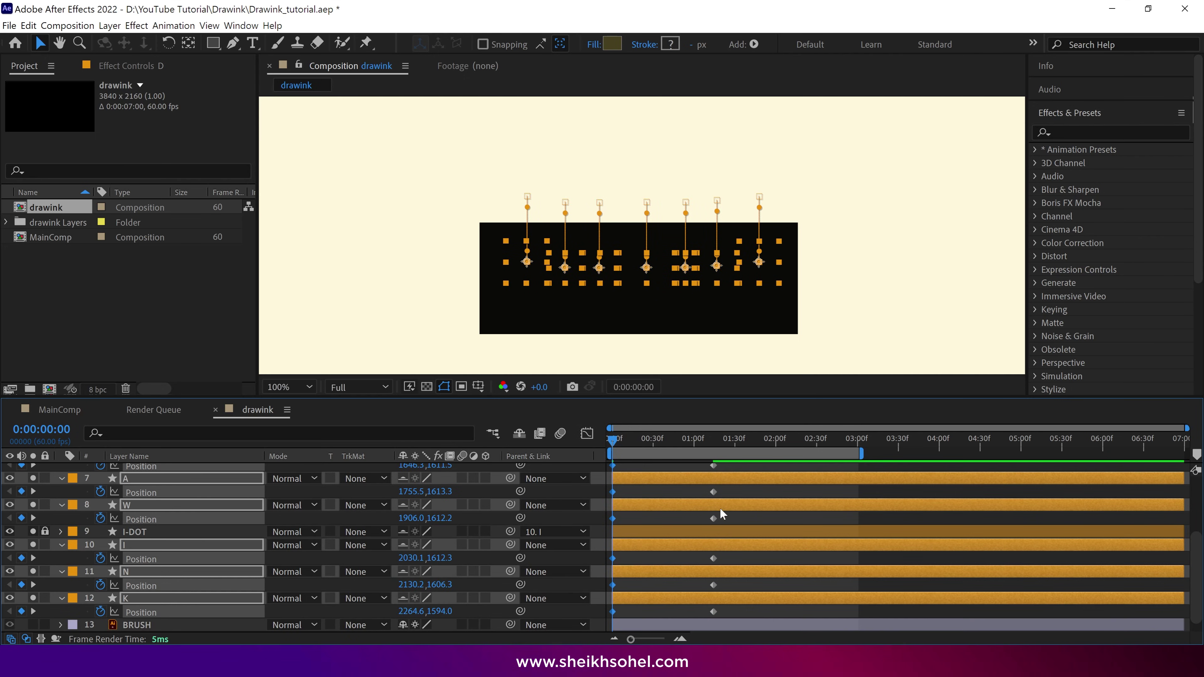
# - Apply Easy Ease to all the Position keyframes on the letter layers D through K
pyautogui.press('`')
pyautogui.moveTo(733, 189); pyautogui.dragTo(706, 358)
pyautogui.rightClick(715, 365)
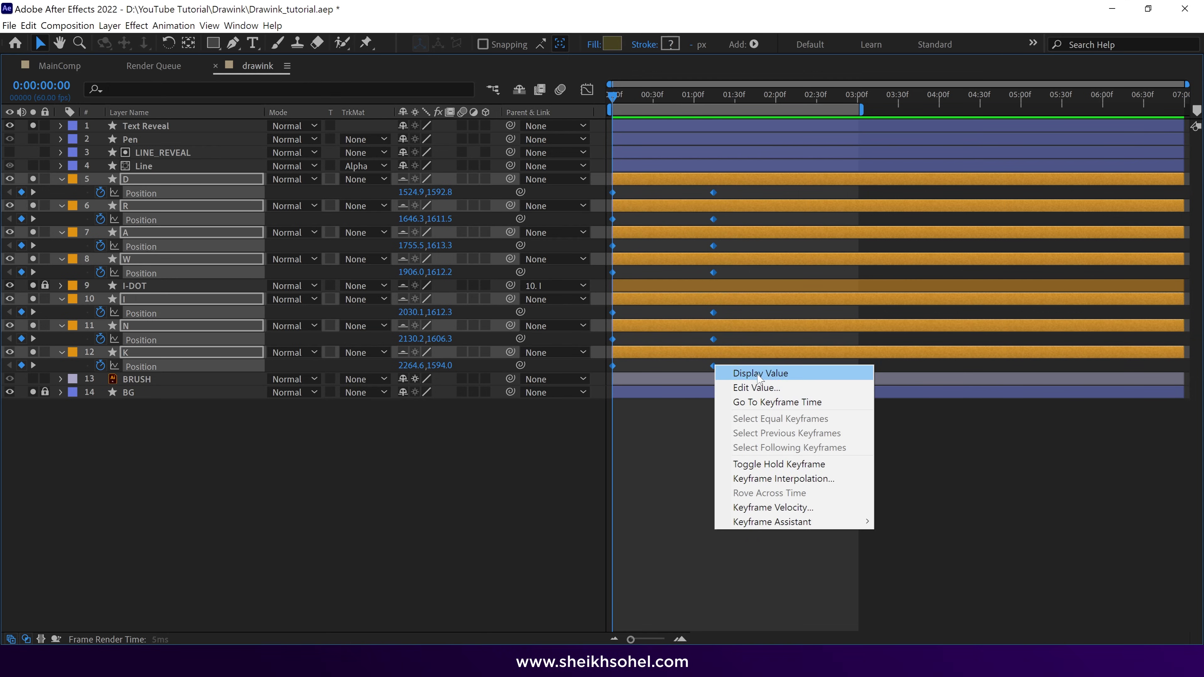
pyautogui.moveTo(753, 522)
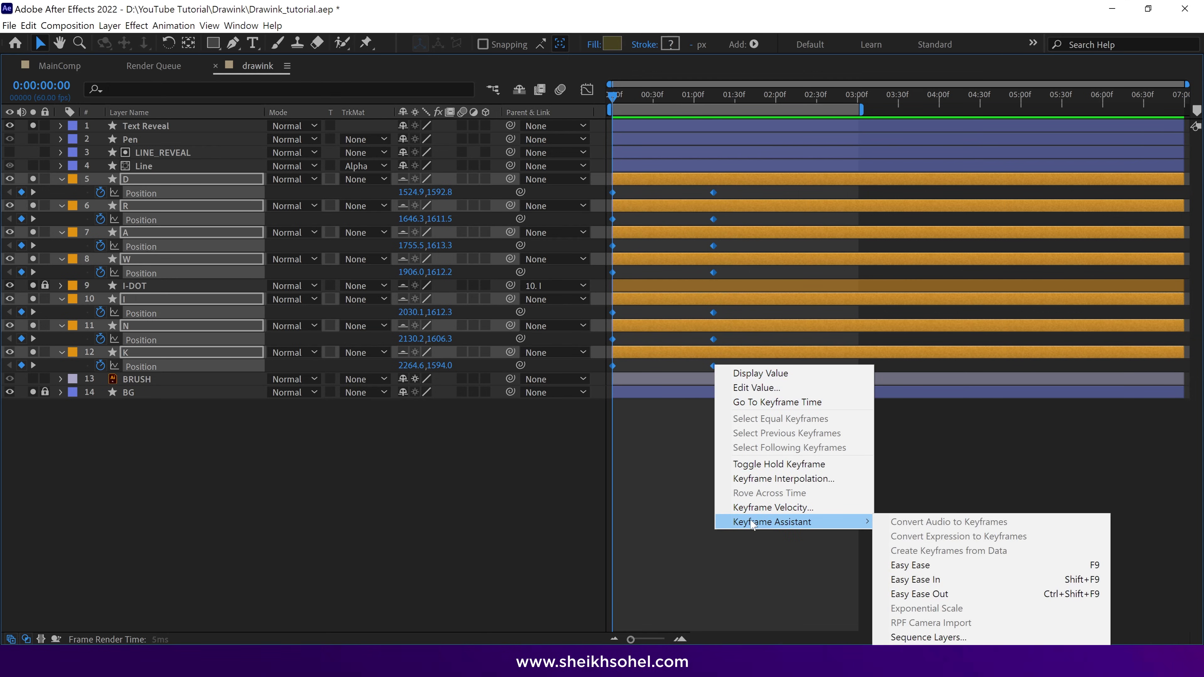
pyautogui.click(944, 566)
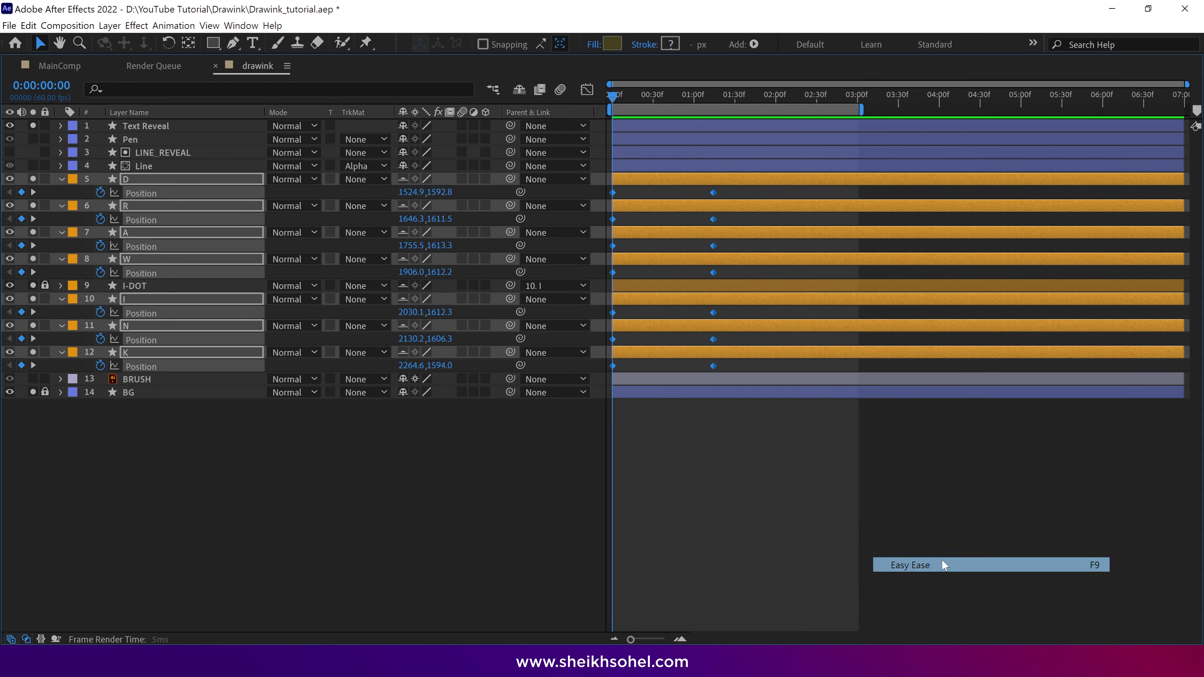
# - Lengthen the incoming ease of the letters' end keyframes in the speed graph for a fast rise with a slow finish, and preview it
pyautogui.click(587, 89)
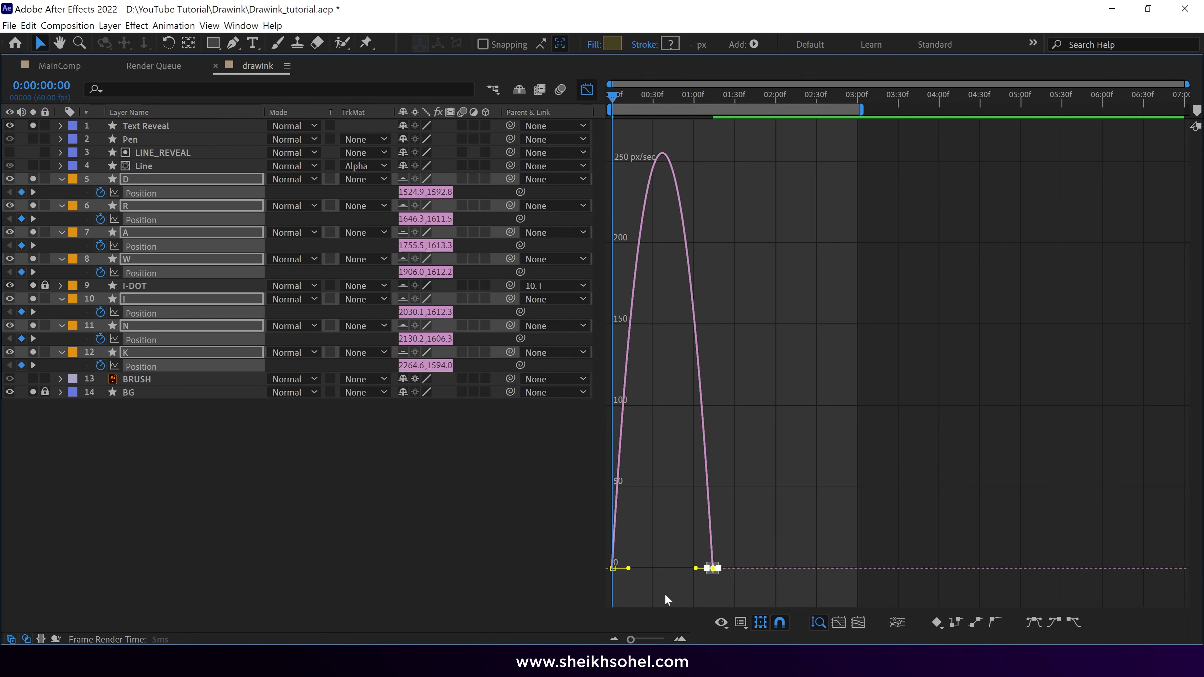
pyautogui.moveTo(696, 568); pyautogui.dragTo(666, 568)
pyautogui.press('`')
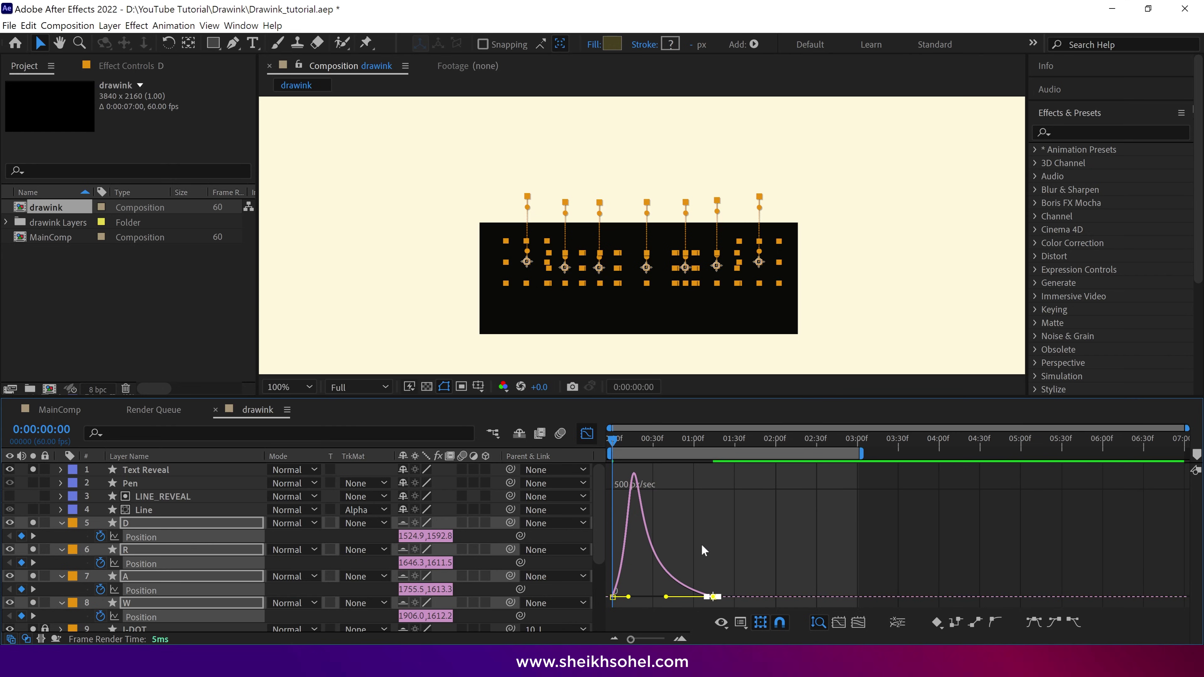
pyautogui.press('space')
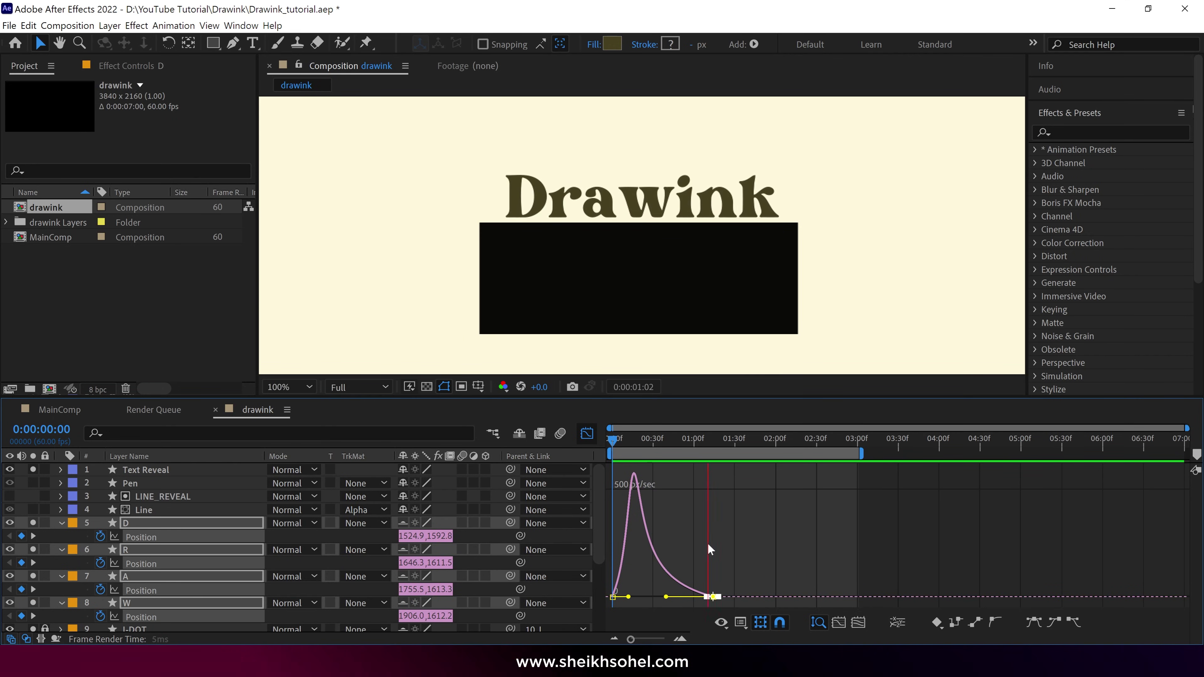
pyautogui.press('space')
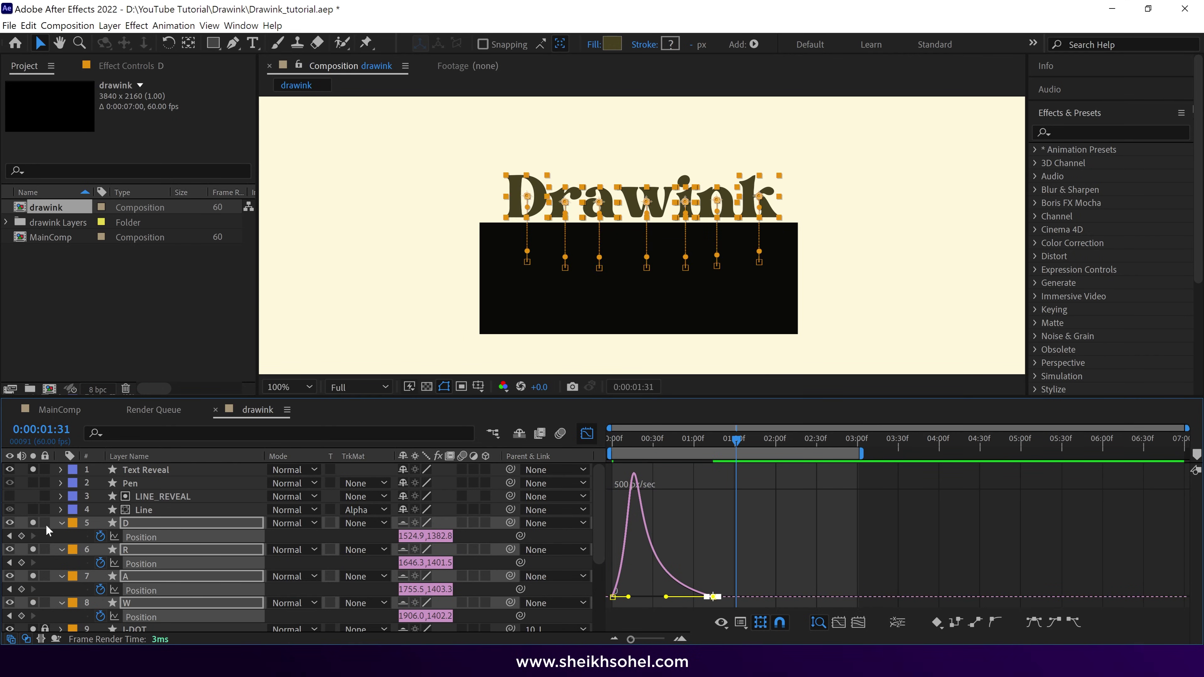
# - Collapse the letter layers and apply Set Matte to D, taking an inverted matte from the Text Reveal layer
pyautogui.click(61, 524)
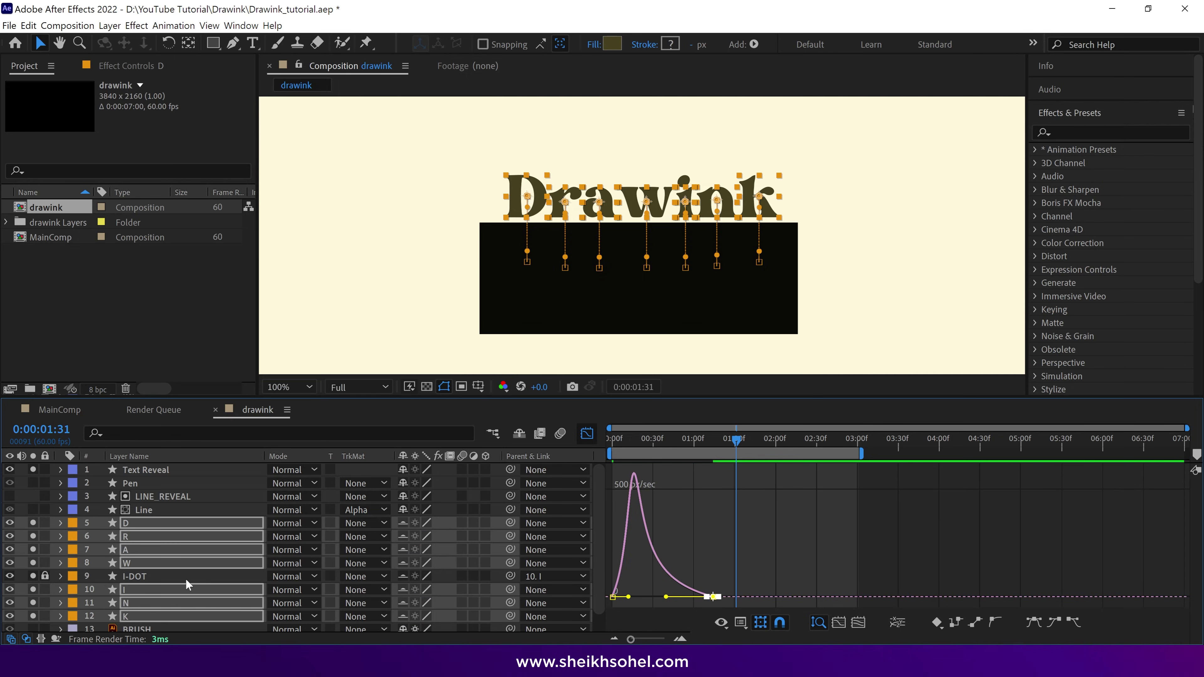
pyautogui.hotkey('ctrl', 'shift', 'a')
pyautogui.click(1083, 127)
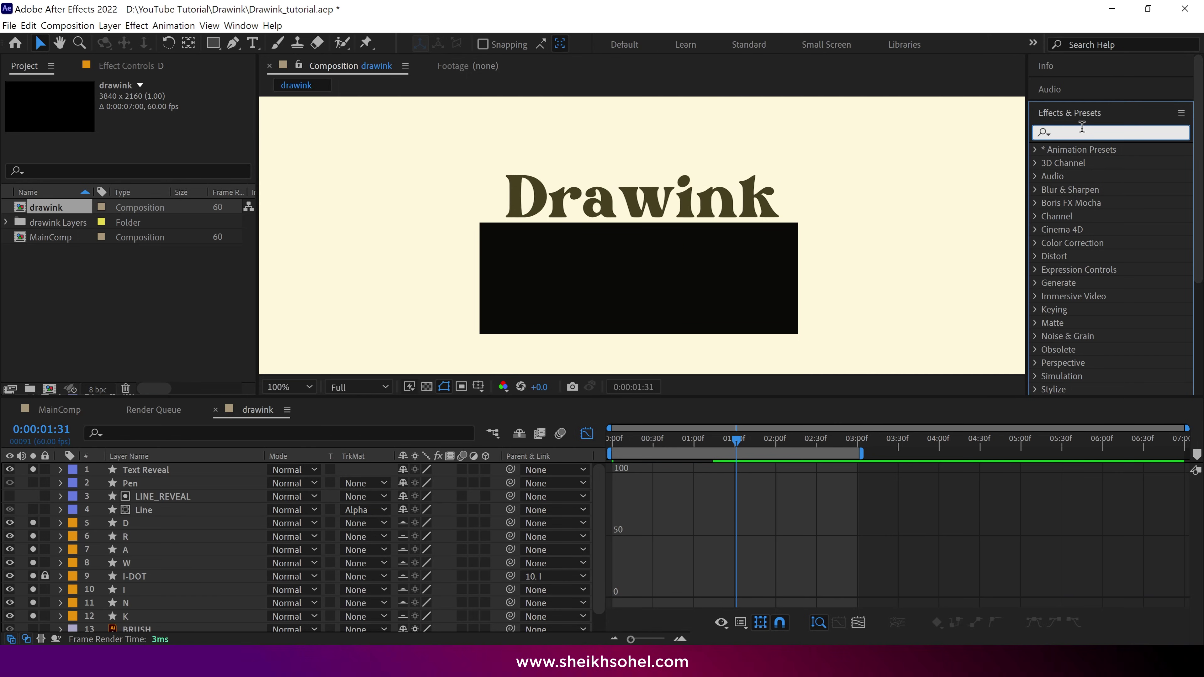
pyautogui.write('set m')
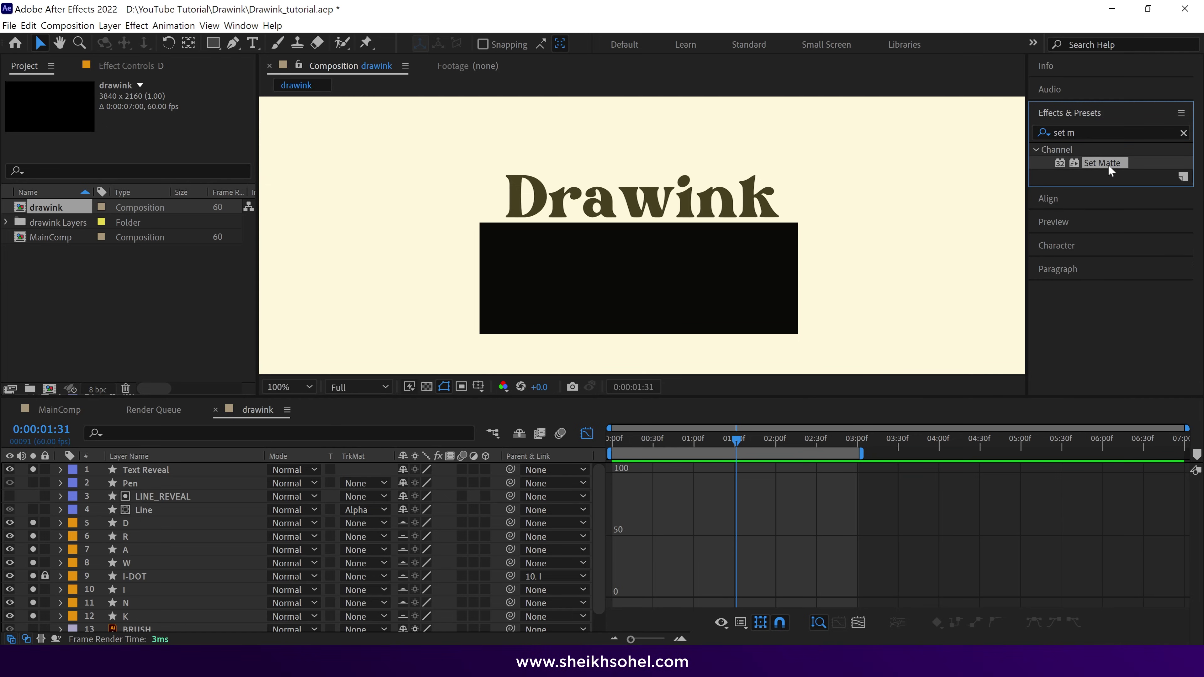
pyautogui.moveTo(1109, 165); pyautogui.dragTo(169, 527)
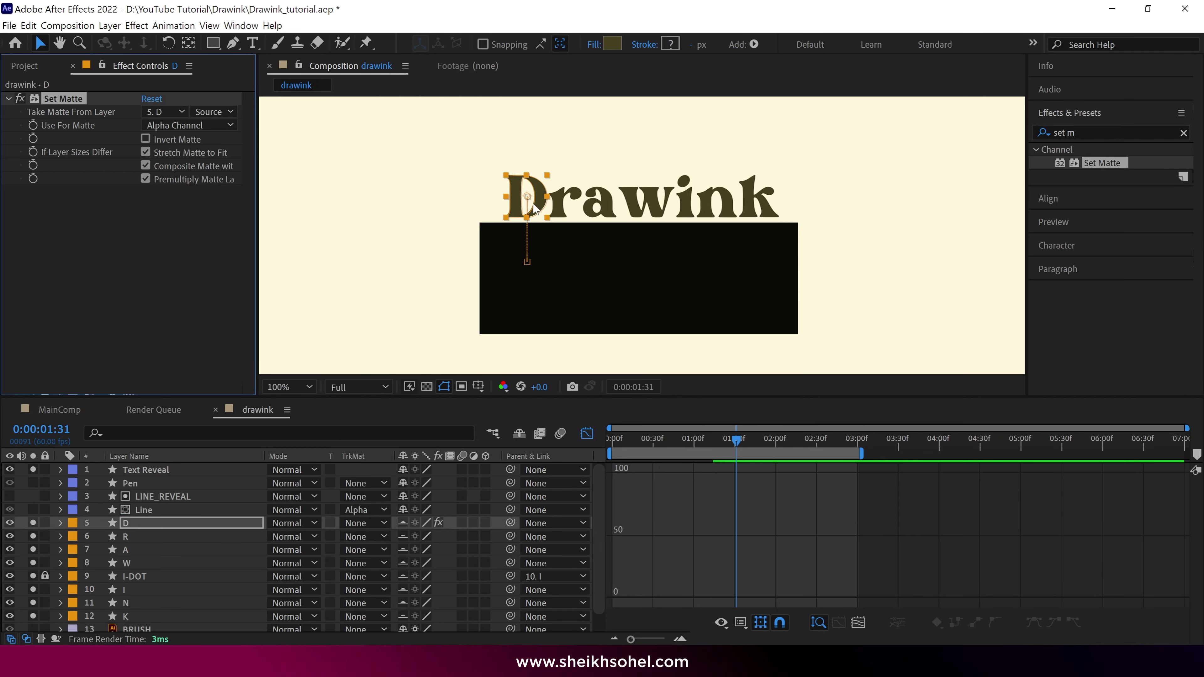
pyautogui.click(163, 112)
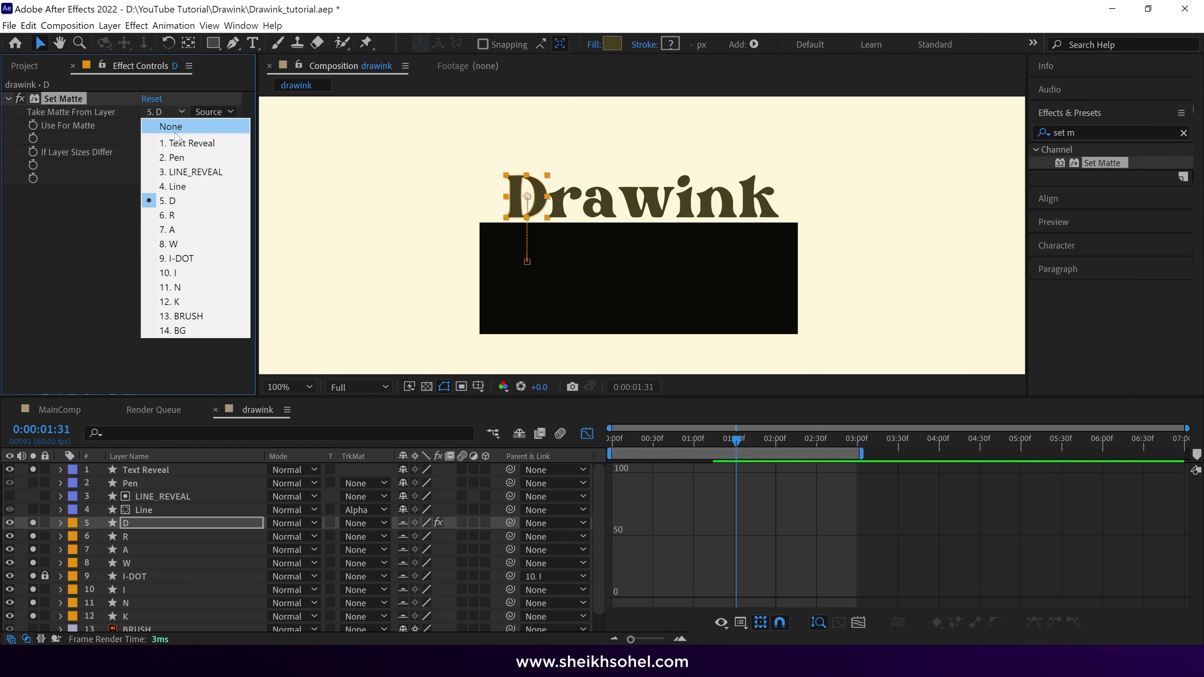
pyautogui.click(179, 144)
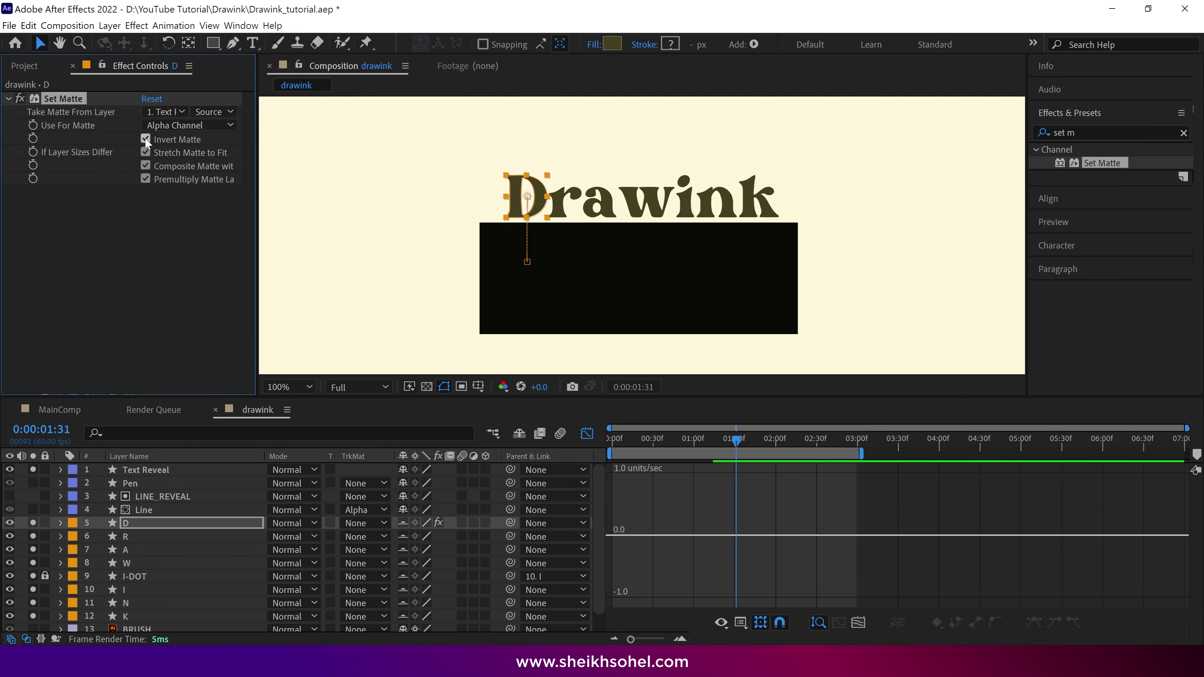
# - Copy the Set Matte effect from the D layer
pyautogui.click(63, 103)
pyautogui.click(66, 99)
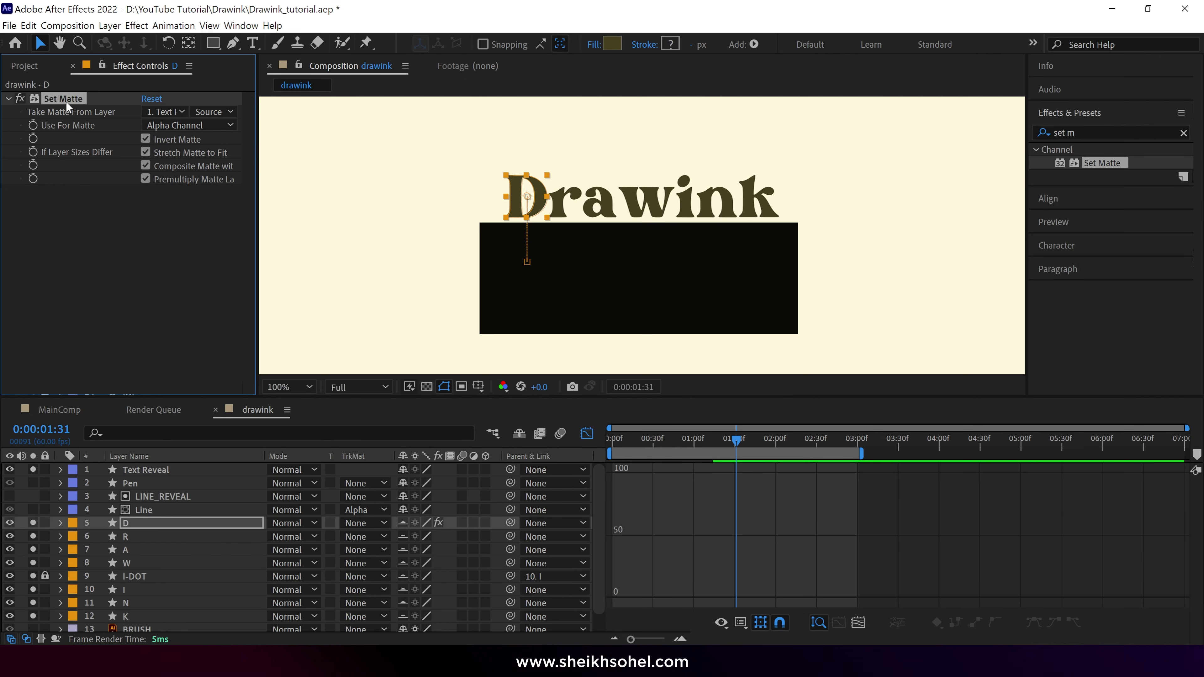
pyautogui.click(28, 25)
pyautogui.click(48, 101)
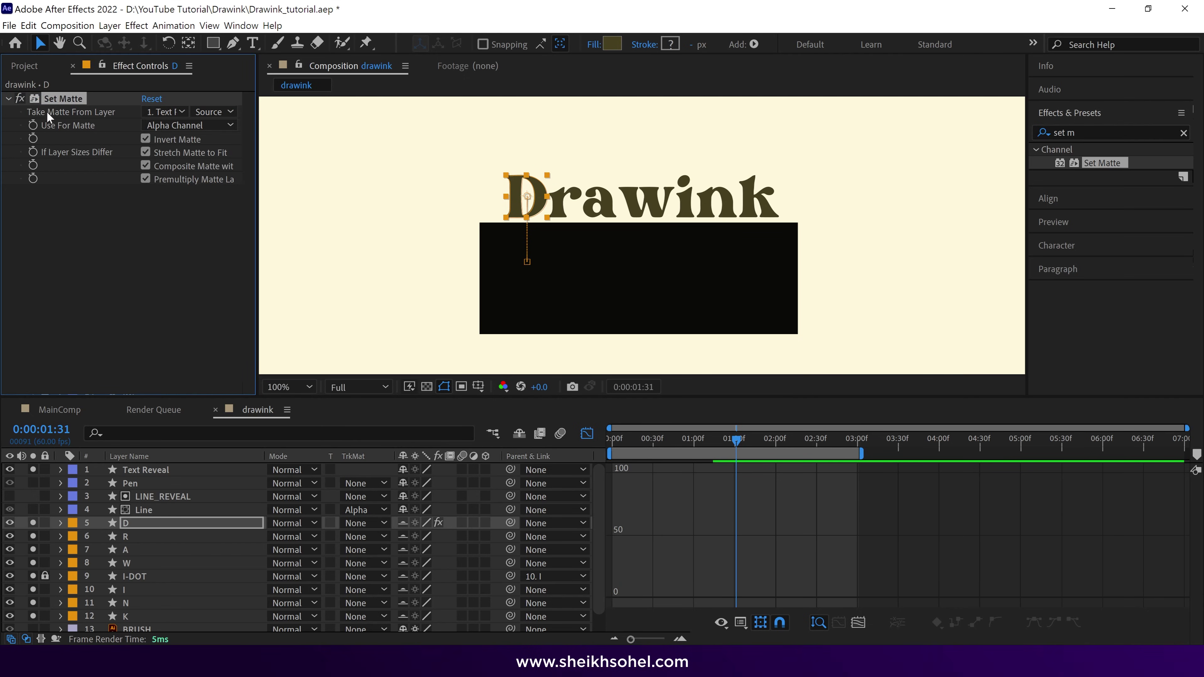
# - Unlock I-DOT and paste the copied Set Matte effect onto layers R through K, including I-DOT
pyautogui.hotkey('ctrl', 'Down')
pyautogui.scroll(-1, 134, 565)
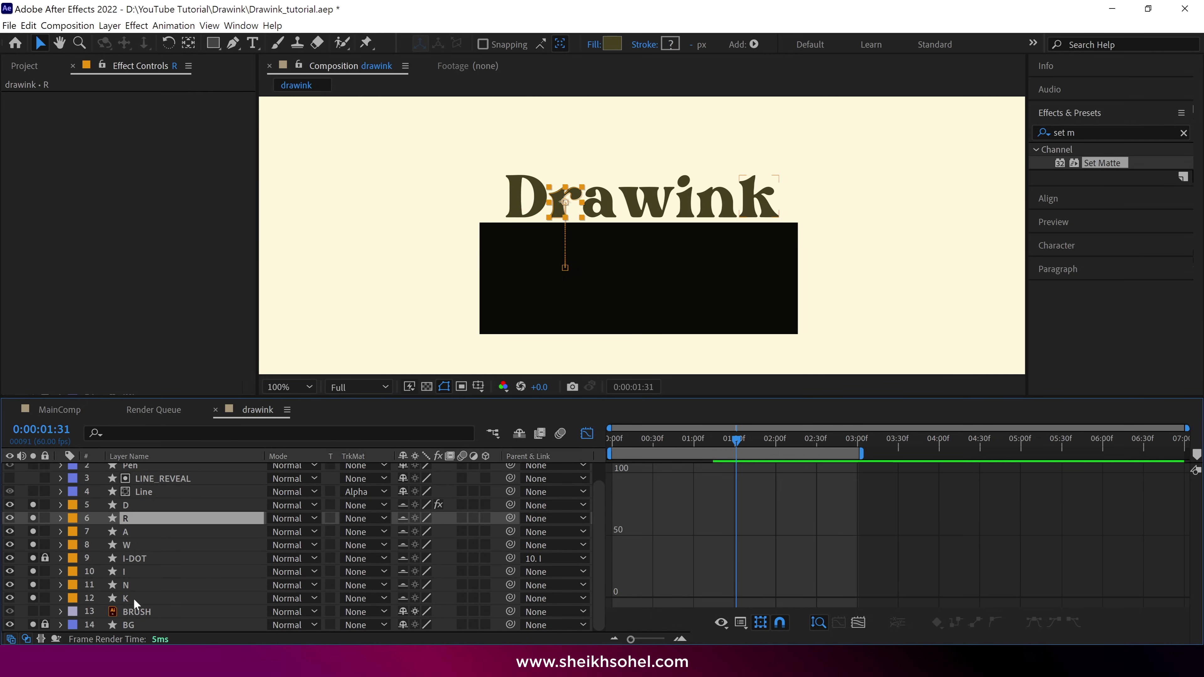
pyautogui.keyDown('shift'); pyautogui.click(133, 599); pyautogui.keyUp('shift')
pyautogui.click(45, 559)
pyautogui.keyDown('shift'); pyautogui.click(134, 557); pyautogui.keyUp('shift')
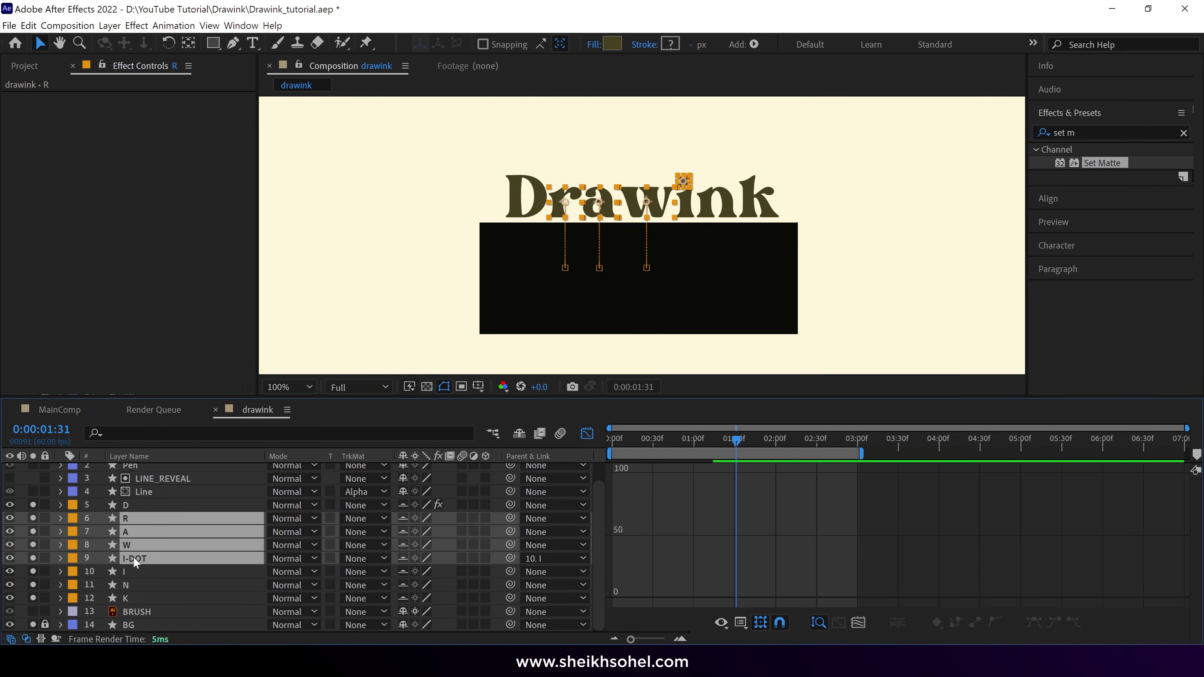
pyautogui.keyDown('shift'); pyautogui.click(127, 598); pyautogui.keyUp('shift')
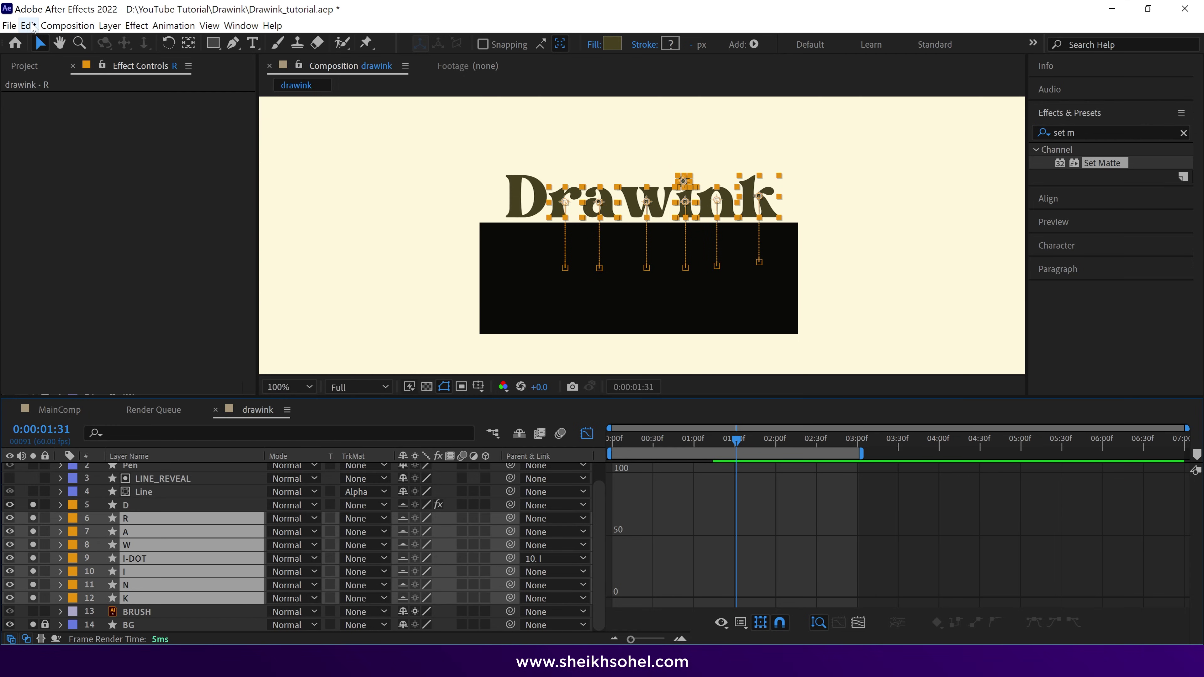
pyautogui.click(67, 25)
pyautogui.moveTo(29, 25)
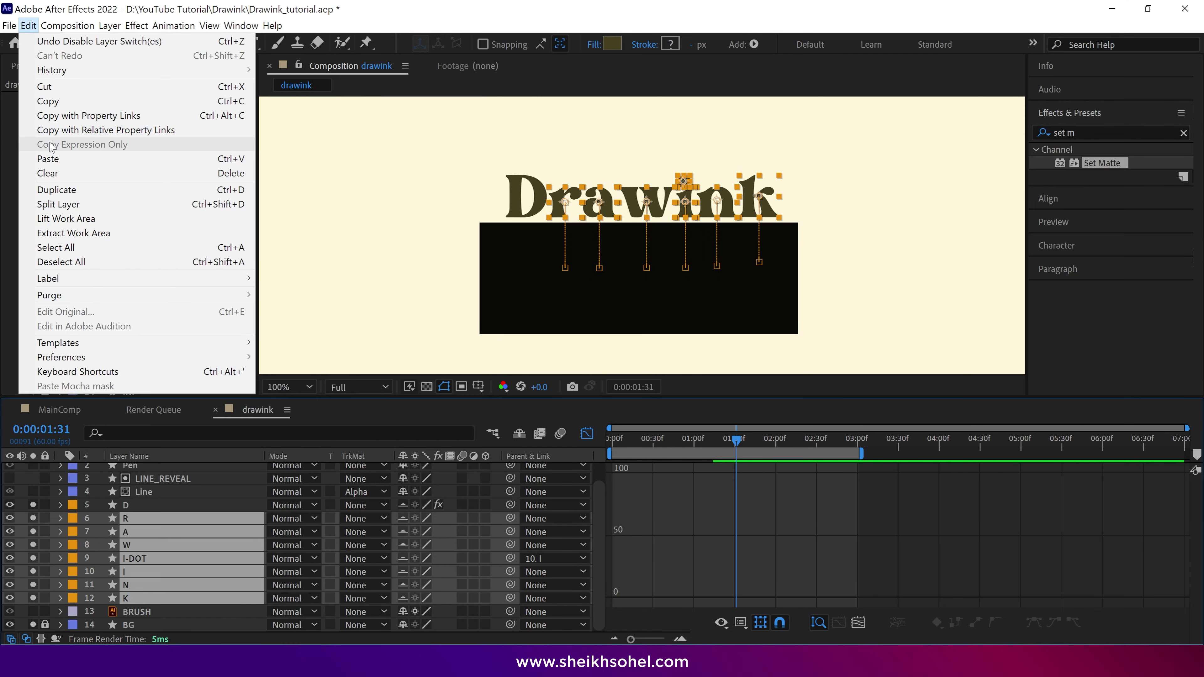
pyautogui.click(50, 159)
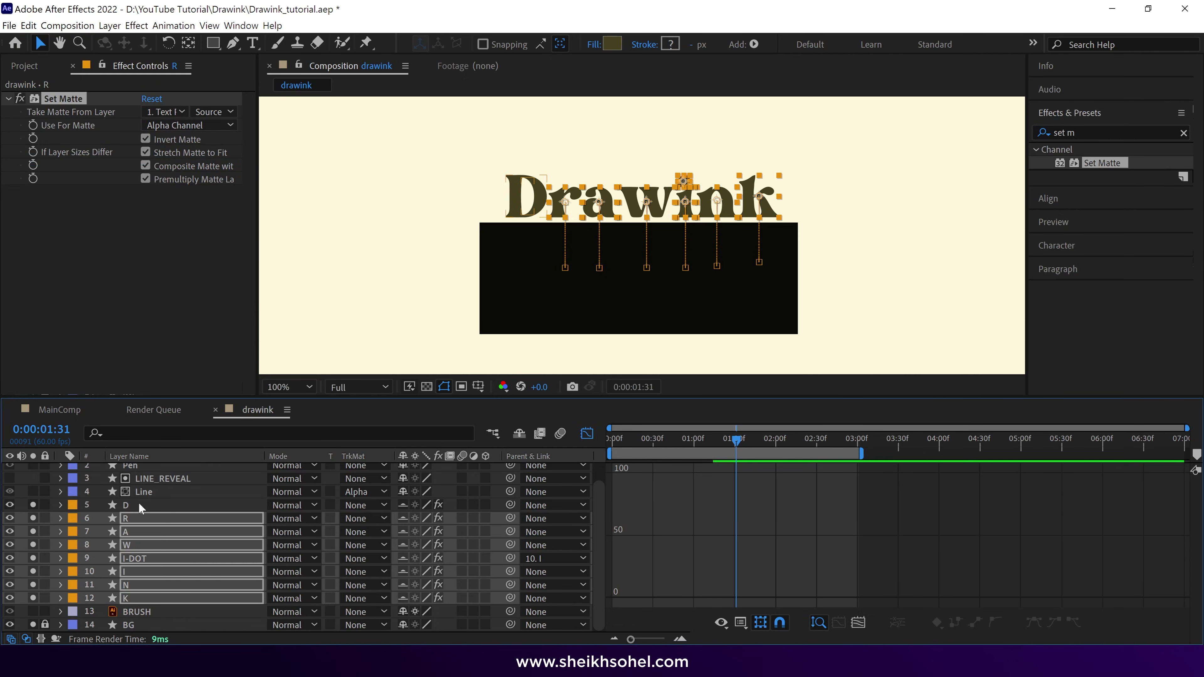
# - Hide the Text Reveal layer and preview the letters' reveal from the start of the composition
pyautogui.scroll(2, 140, 507)
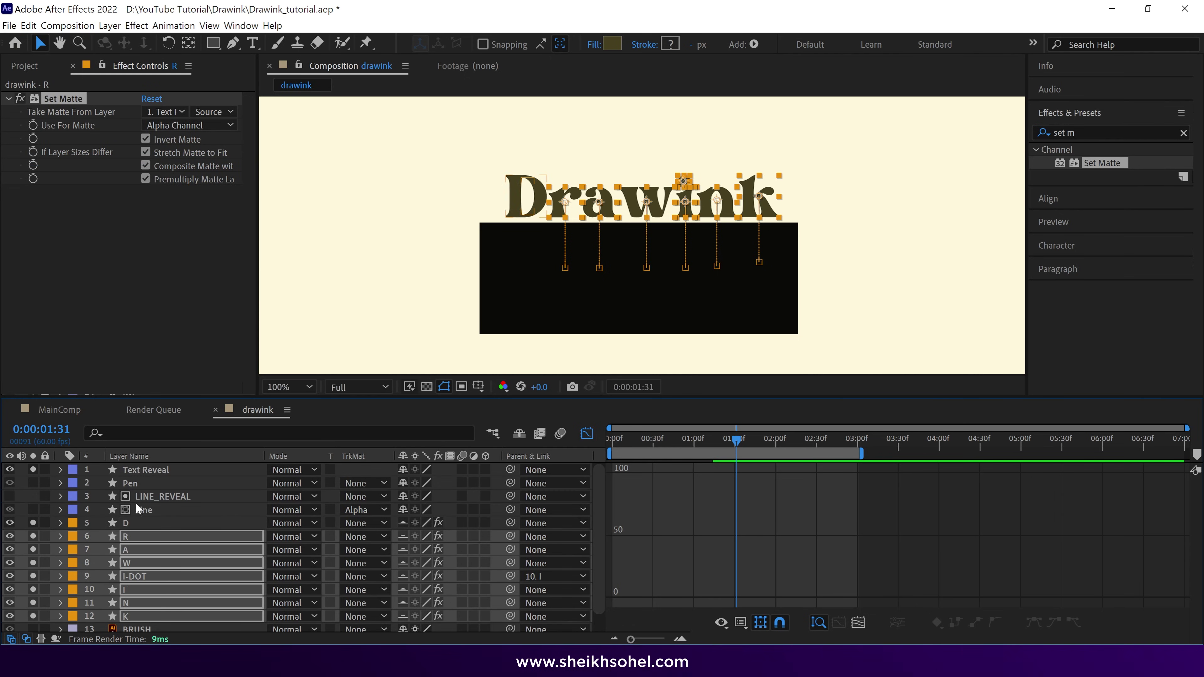
pyautogui.click(10, 470)
pyautogui.moveTo(654, 446); pyautogui.dragTo(593, 449)
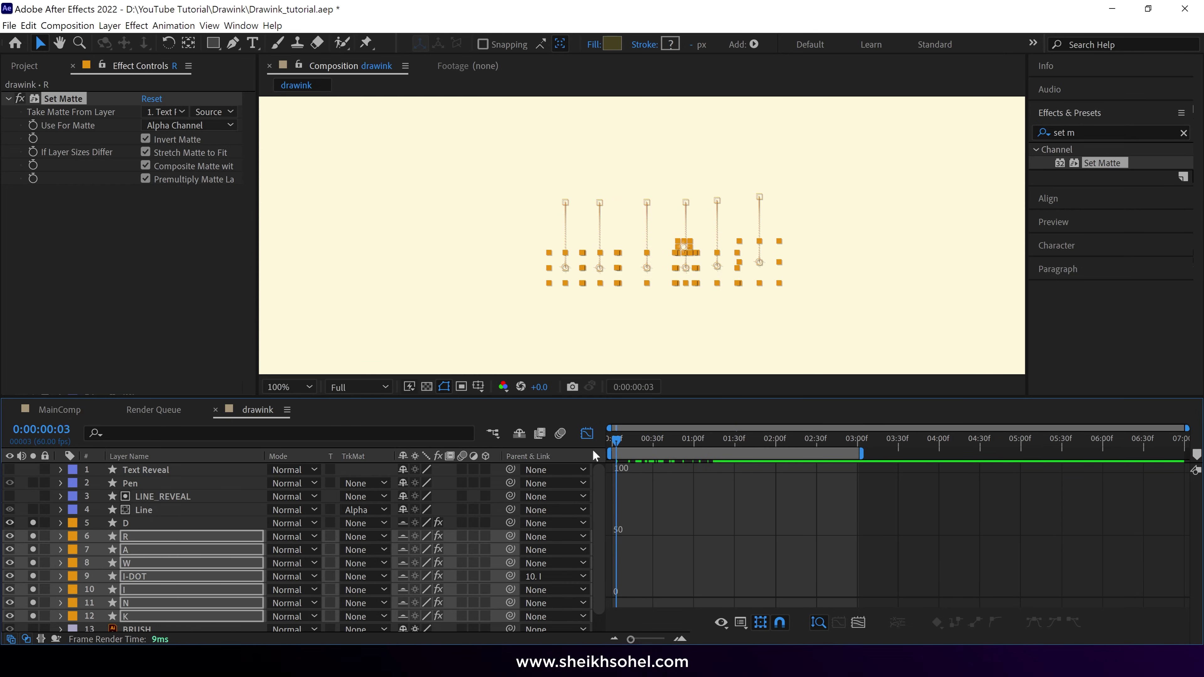
pyautogui.press('space')
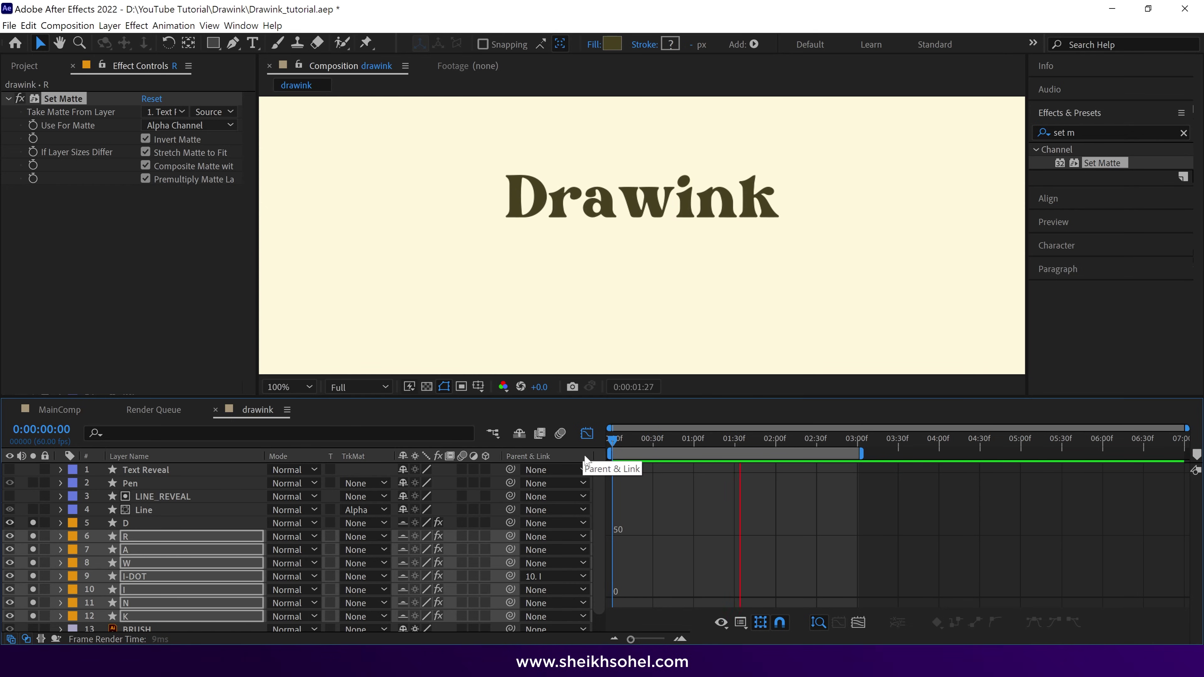
# - Close the graph view, stagger layers R through K progressively in time after D, with K starting just before one second, and preview the result
pyautogui.click(587, 433)
pyautogui.click(587, 433)
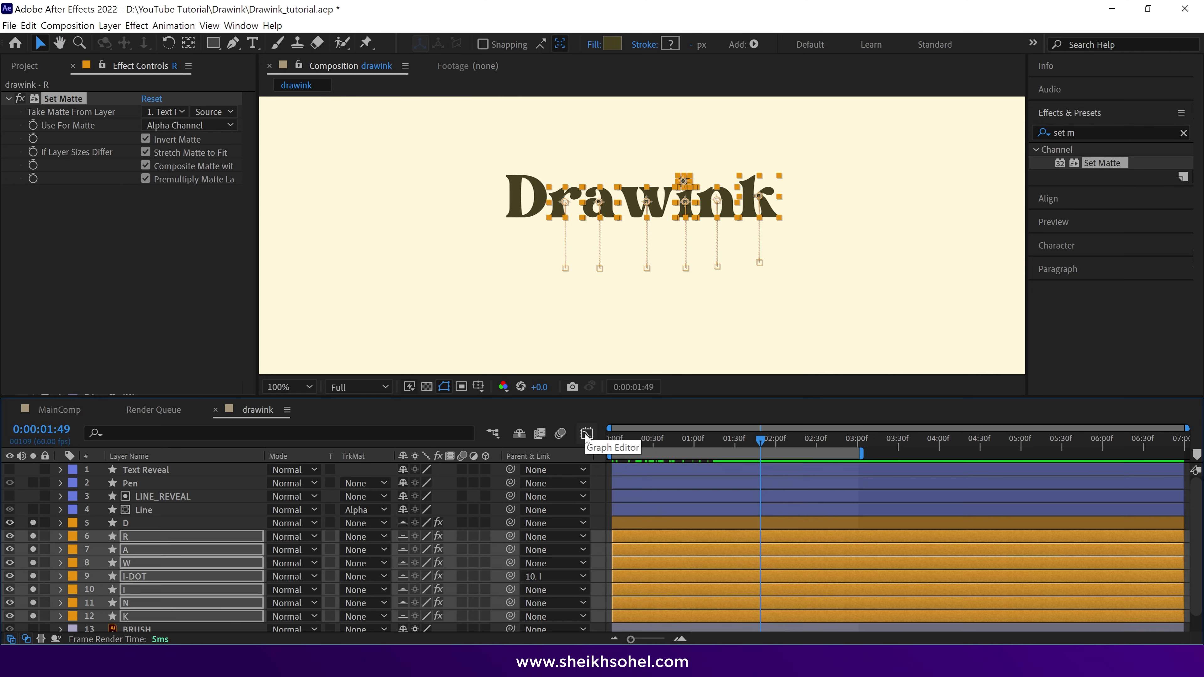
pyautogui.moveTo(622, 532); pyautogui.dragTo(693, 614)
pyautogui.keyDown('ctrl'); pyautogui.click(630, 533); pyautogui.keyUp('ctrl')
pyautogui.keyDown('ctrl'); pyautogui.click(642, 551); pyautogui.keyUp('ctrl')
pyautogui.keyDown('ctrl'); pyautogui.click(651, 565); pyautogui.keyUp('ctrl')
pyautogui.keyDown('ctrl'); pyautogui.click(663, 575); pyautogui.keyUp('ctrl')
pyautogui.keyDown('ctrl'); pyautogui.click(670, 590); pyautogui.keyUp('ctrl')
pyautogui.keyDown('ctrl'); pyautogui.click(682, 606); pyautogui.keyUp('ctrl')
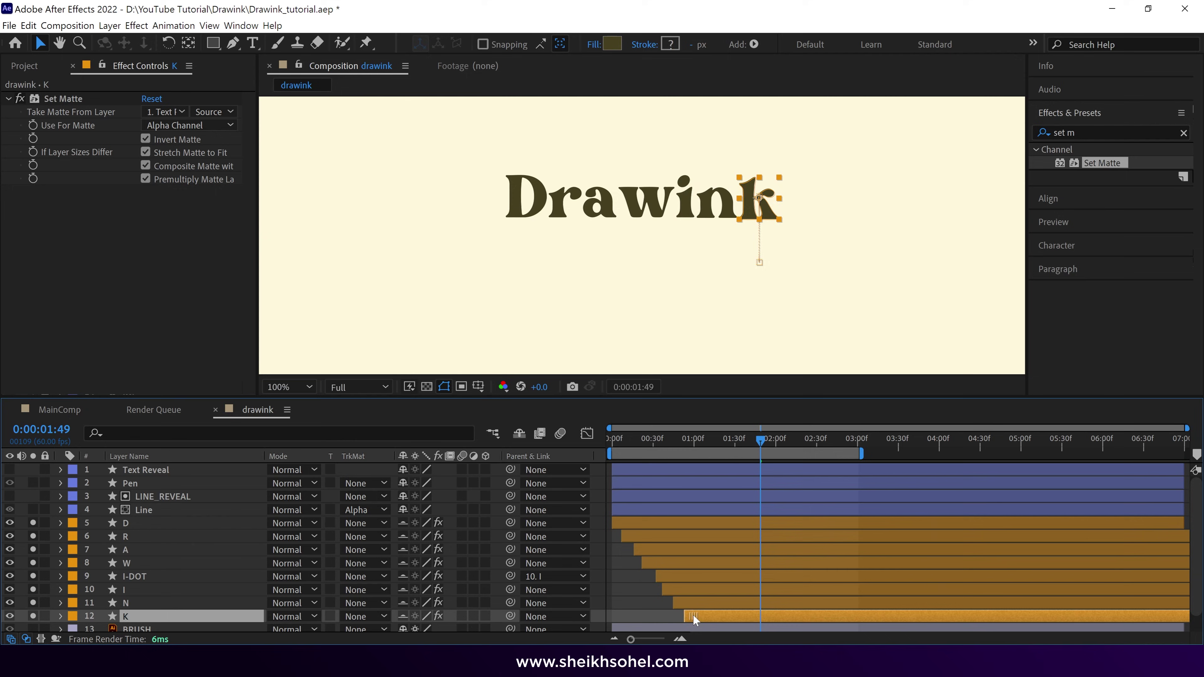
pyautogui.press('space')
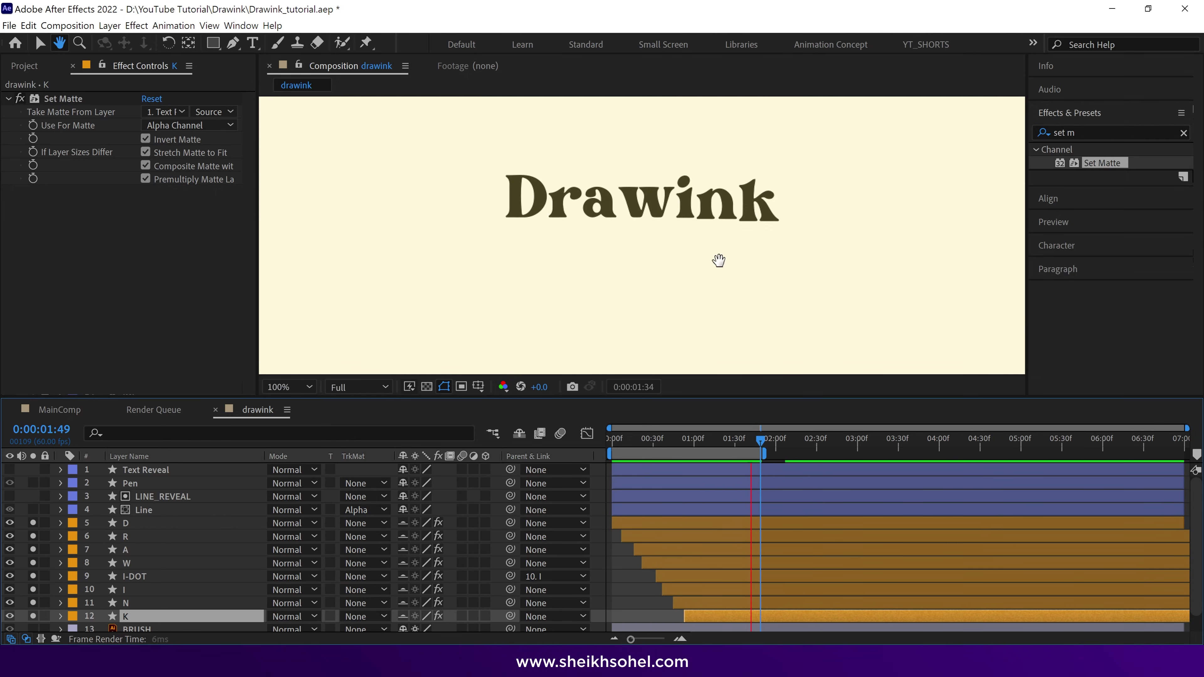
pyautogui.press('space')
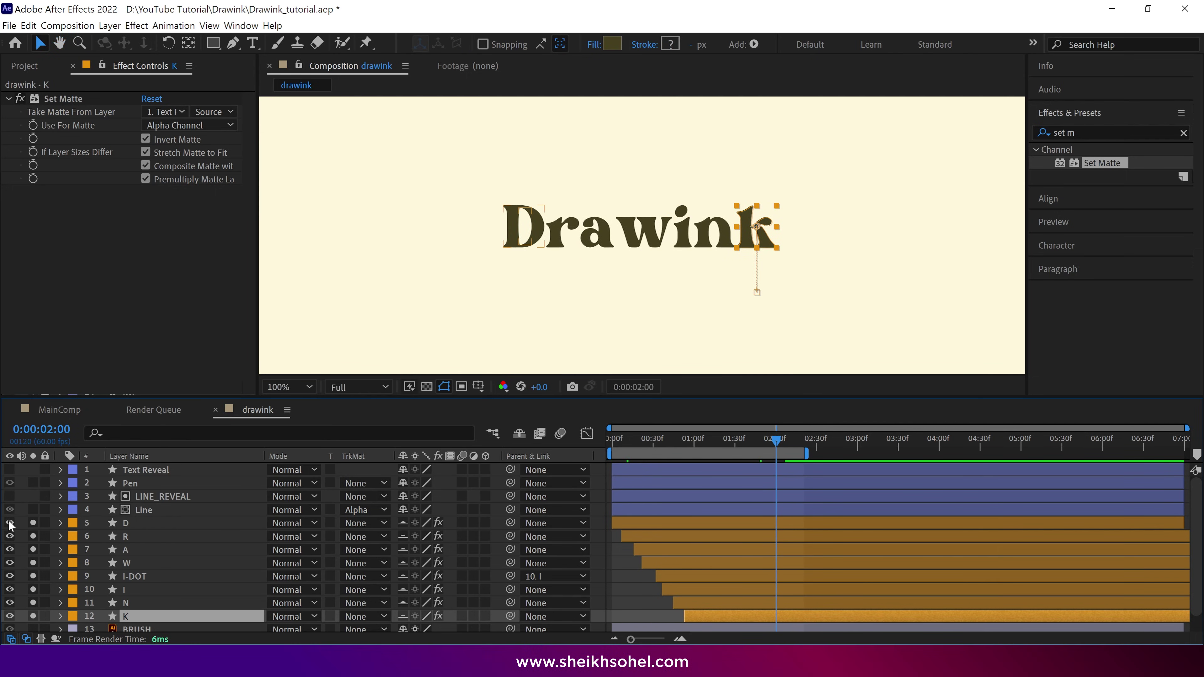
# - Turn off the visibility of letter layers D through K and hide the shy layers in the timeline
pyautogui.moveTo(10, 523); pyautogui.dragTo(9, 617)
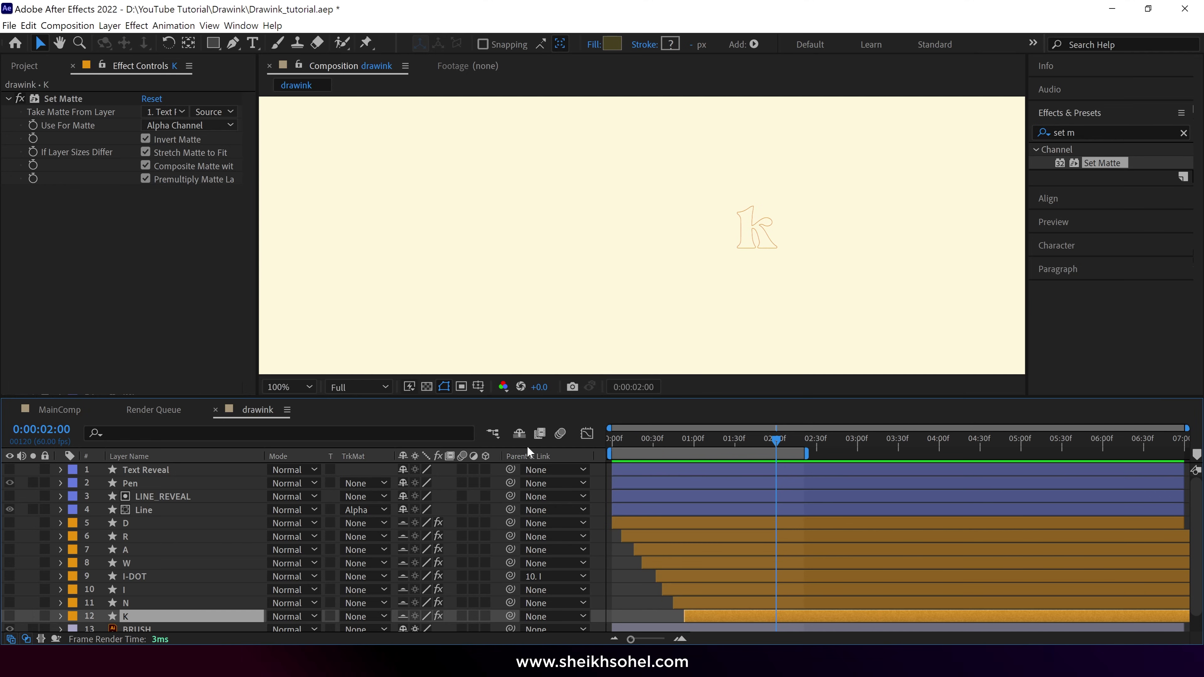
pyautogui.click(519, 433)
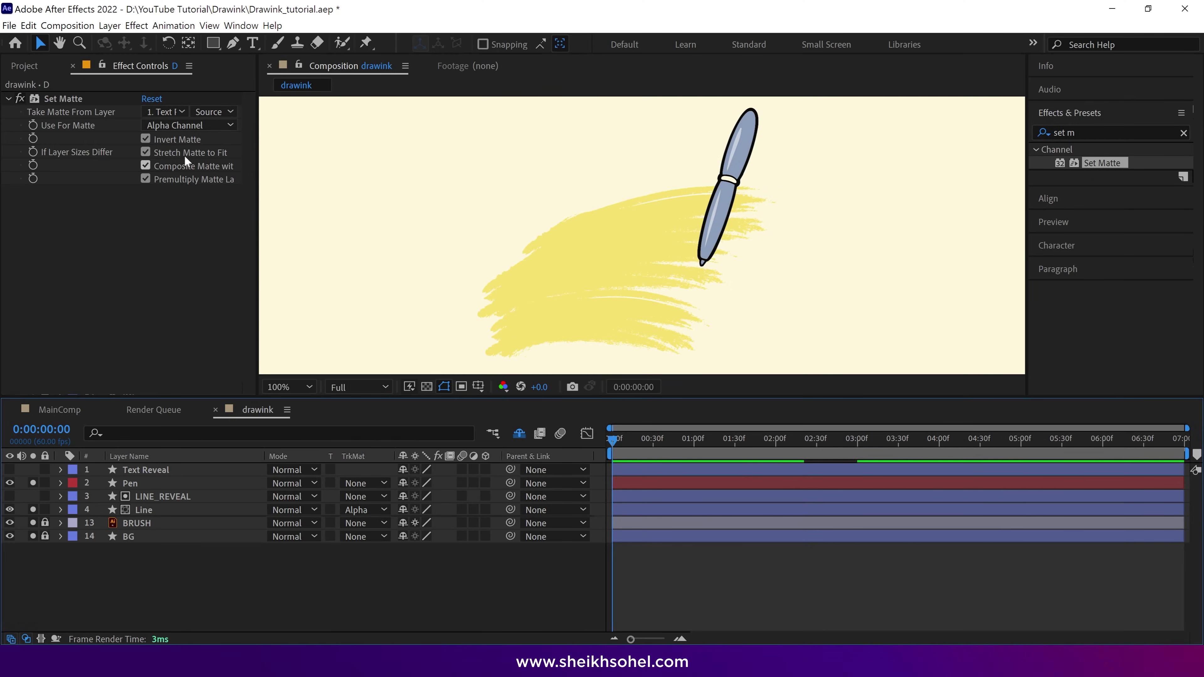
# - Add a null object and place its anchor on the white band in the middle of the pen
pyautogui.click(113, 28)
pyautogui.moveTo(142, 41)
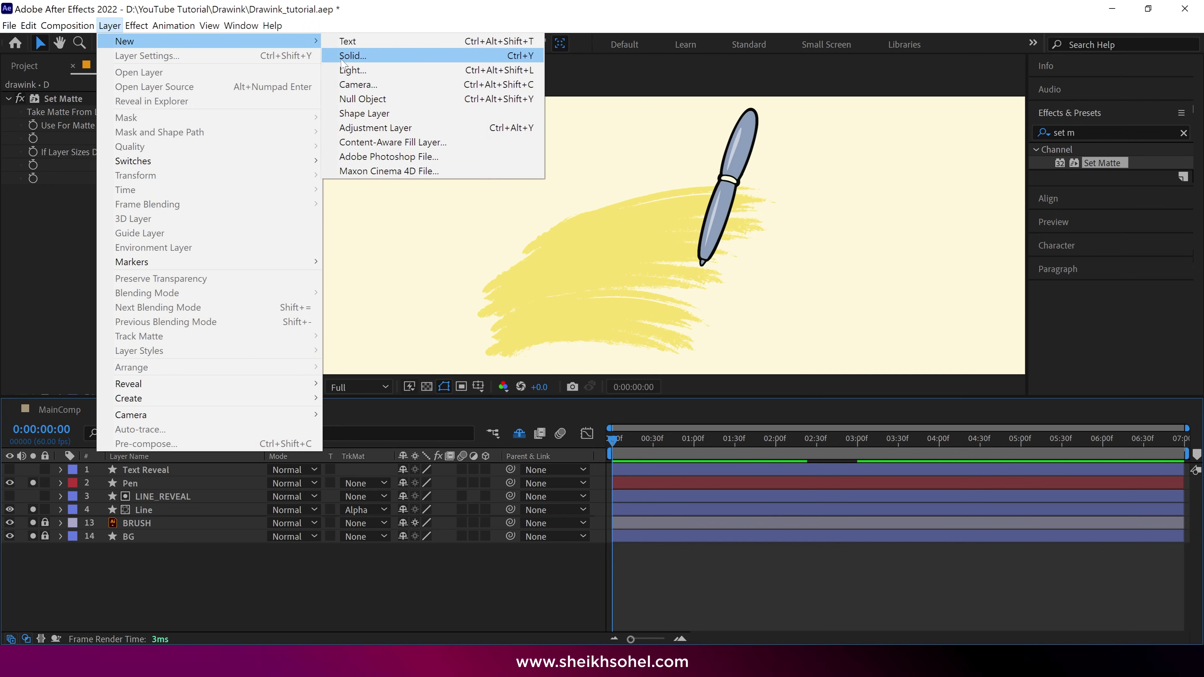
pyautogui.click(363, 99)
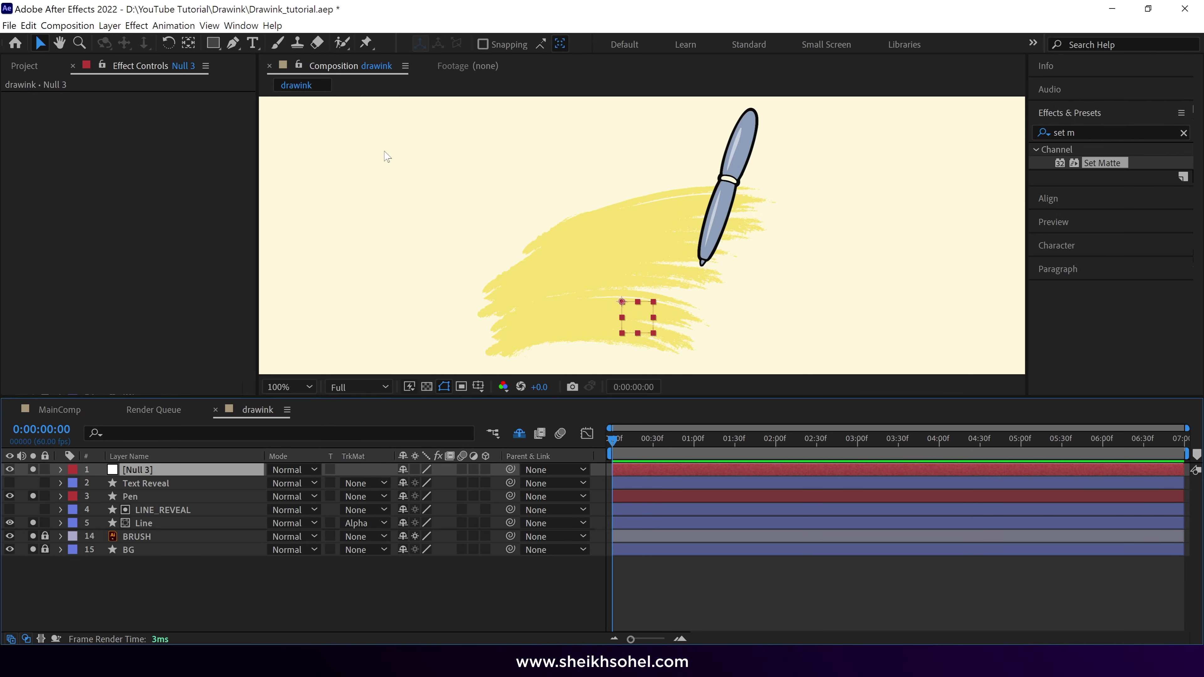
pyautogui.moveTo(625, 308); pyautogui.dragTo(732, 198)
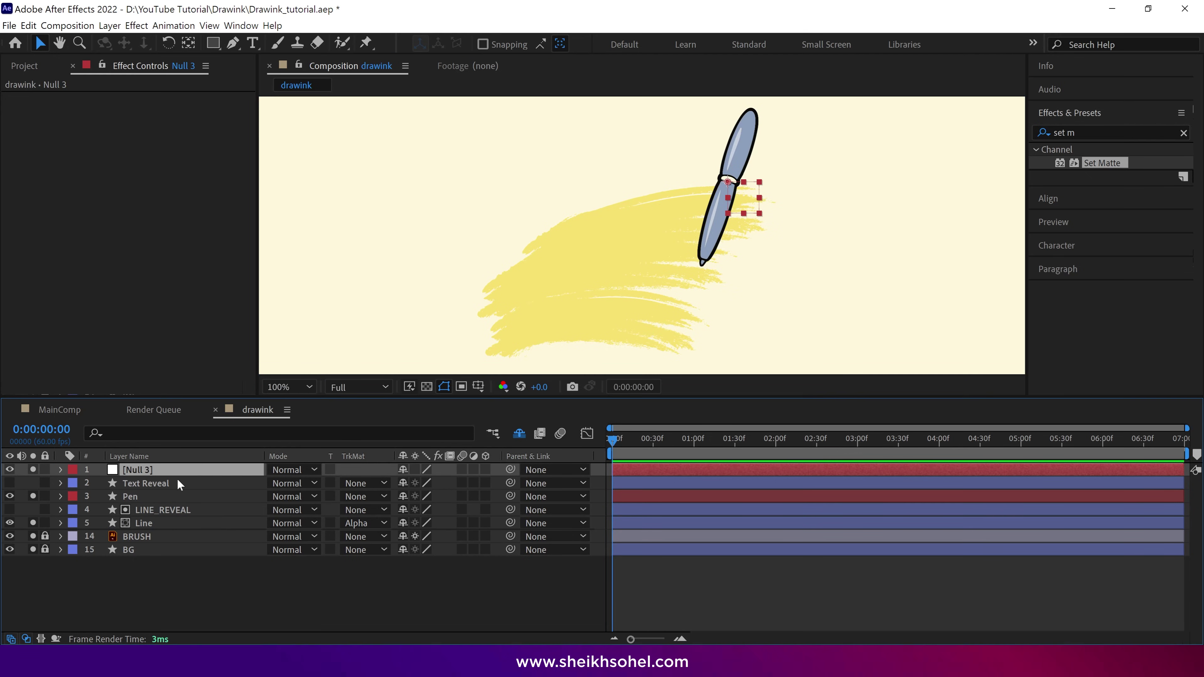
# - Rename the null layer Pen Controller and select the Pen layer
pyautogui.press('Return')
pyautogui.write('Pen Controller')
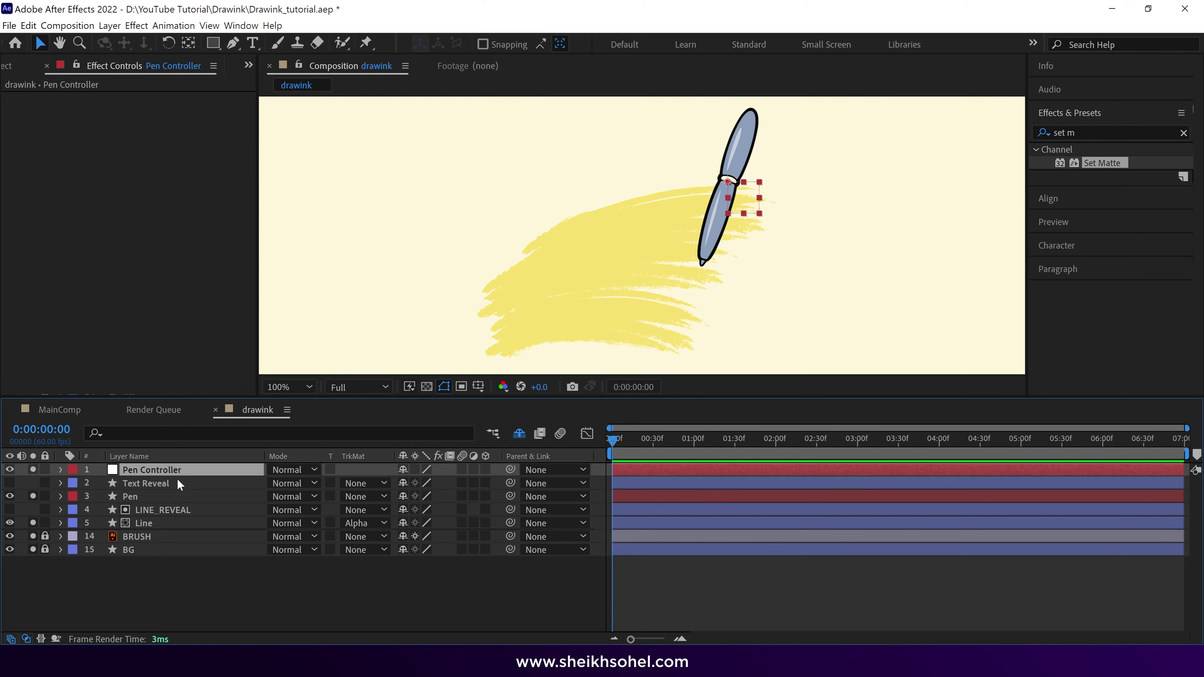
pyautogui.click(157, 497)
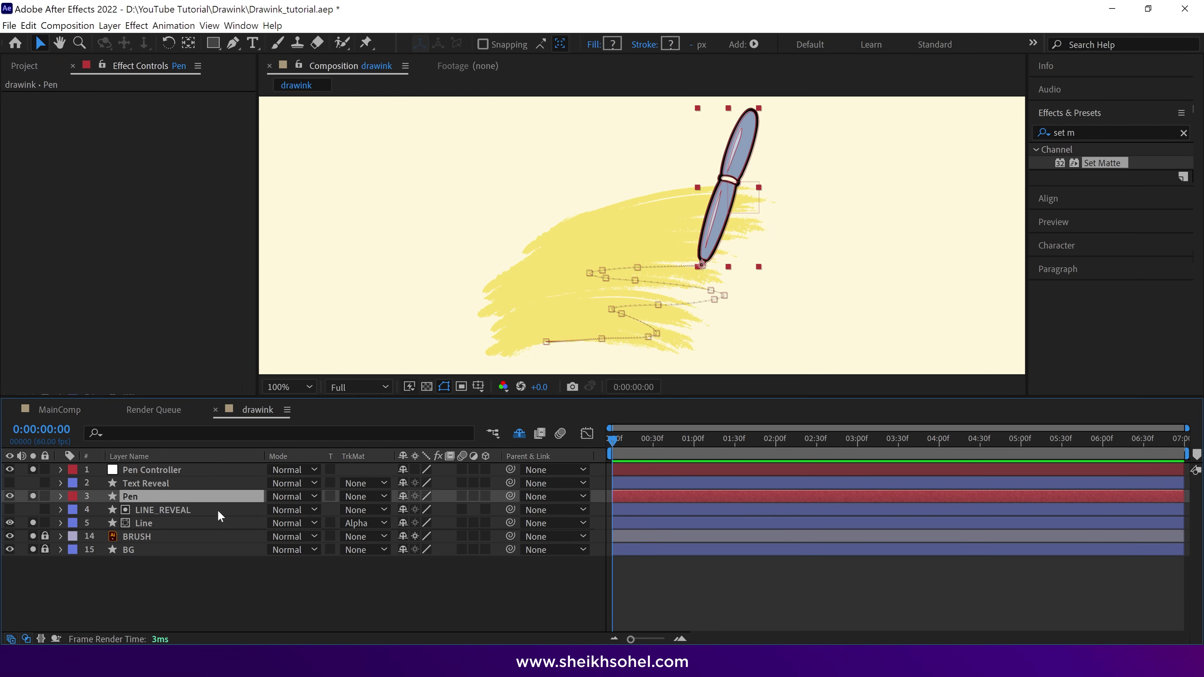
# - Parent the Pen layer to Pen Controller and test the link by rotating the null
pyautogui.moveTo(511, 496); pyautogui.dragTo(227, 472)
pyautogui.click(226, 473)
pyautogui.press('r')
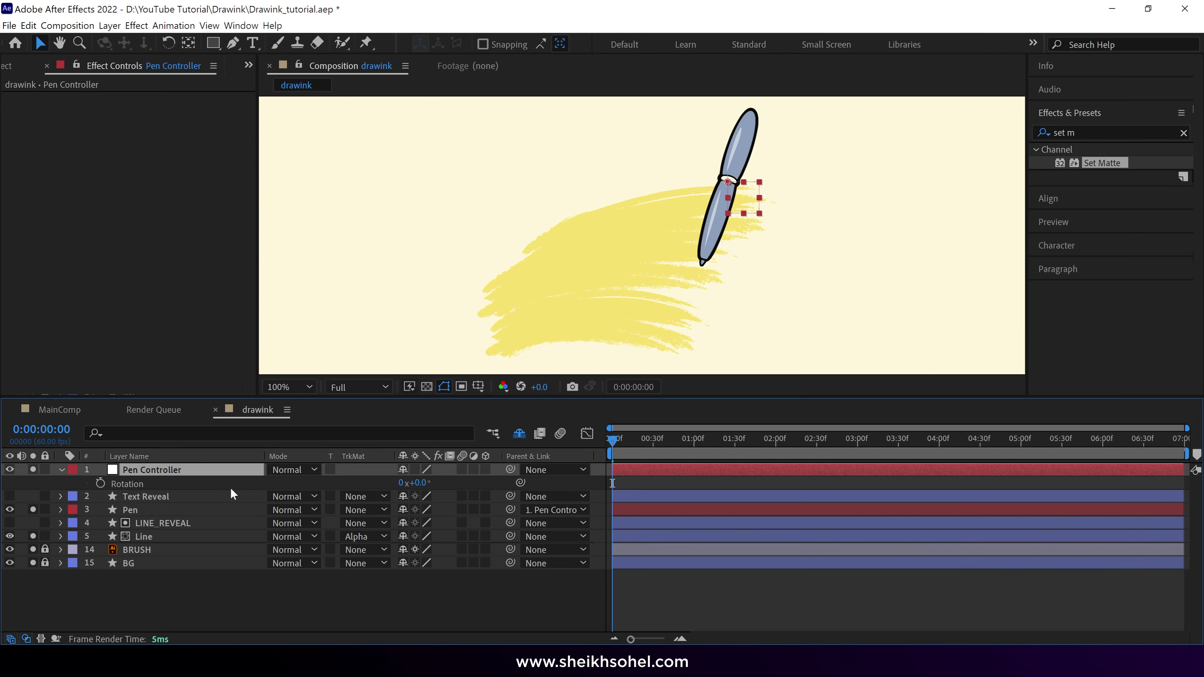
pyautogui.moveTo(424, 489); pyautogui.dragTo(563, 488)
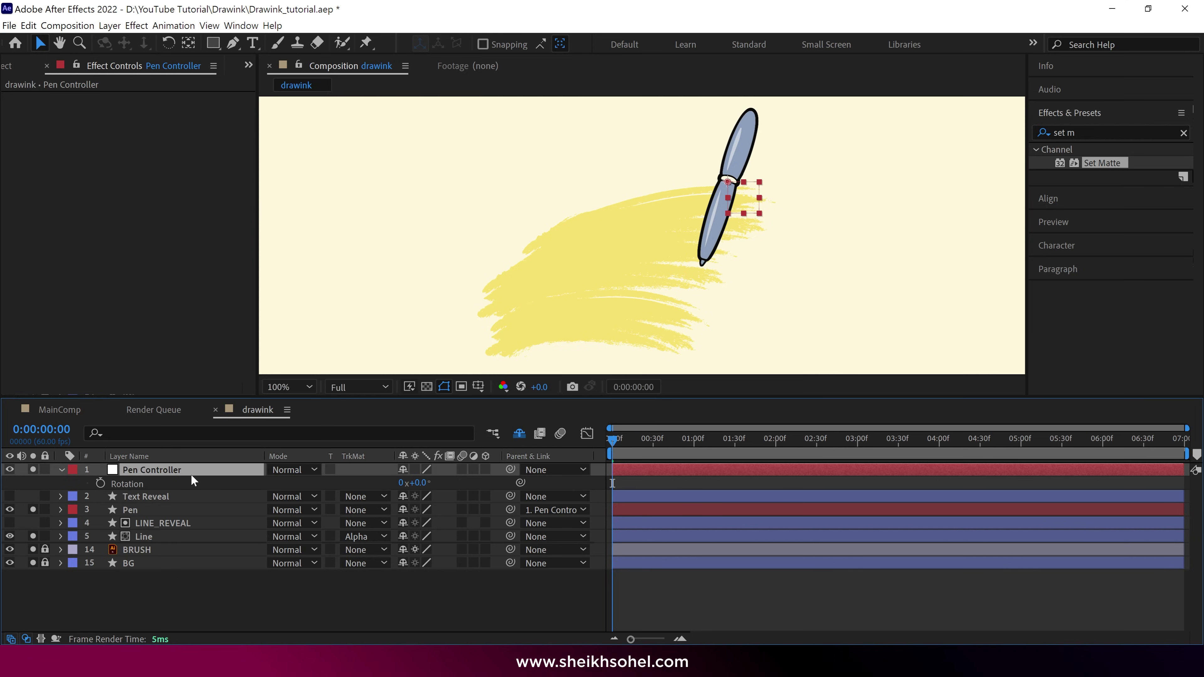
# - Reveal the animated properties of all layers and shift the Pen and LINE_REVEAL keyframes to start just after two seconds
pyautogui.press('r')
pyautogui.hotkey('ctrl', 'a')
pyautogui.press('u')
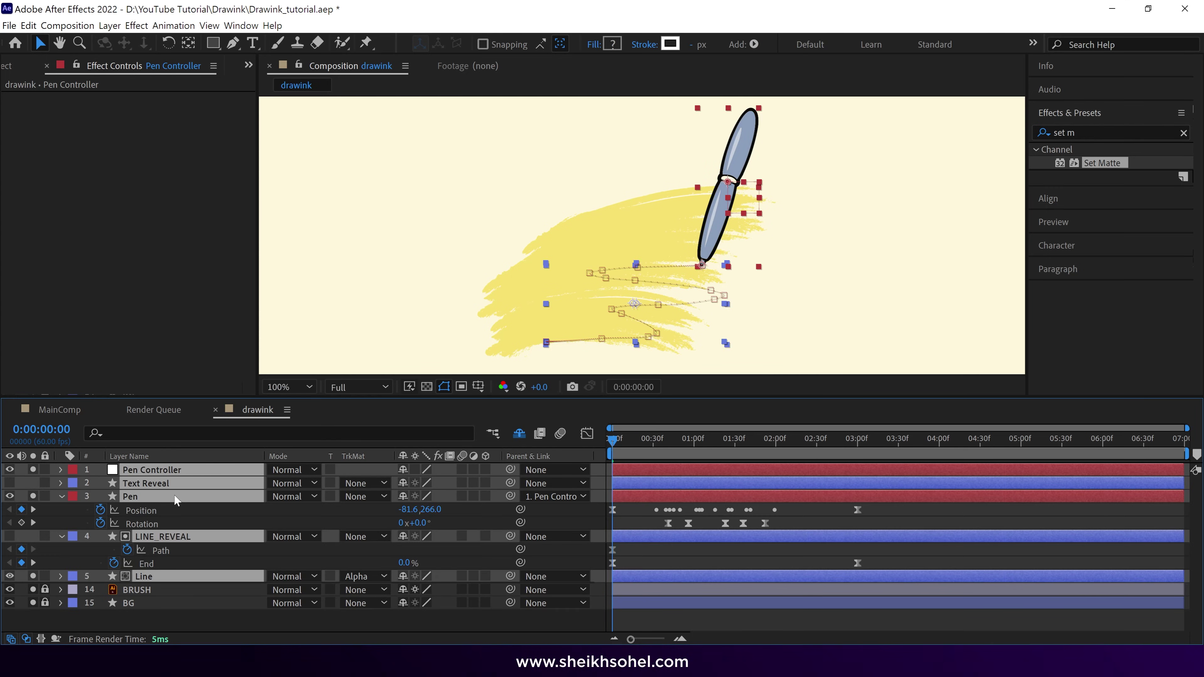
pyautogui.moveTo(920, 506); pyautogui.dragTo(773, 513)
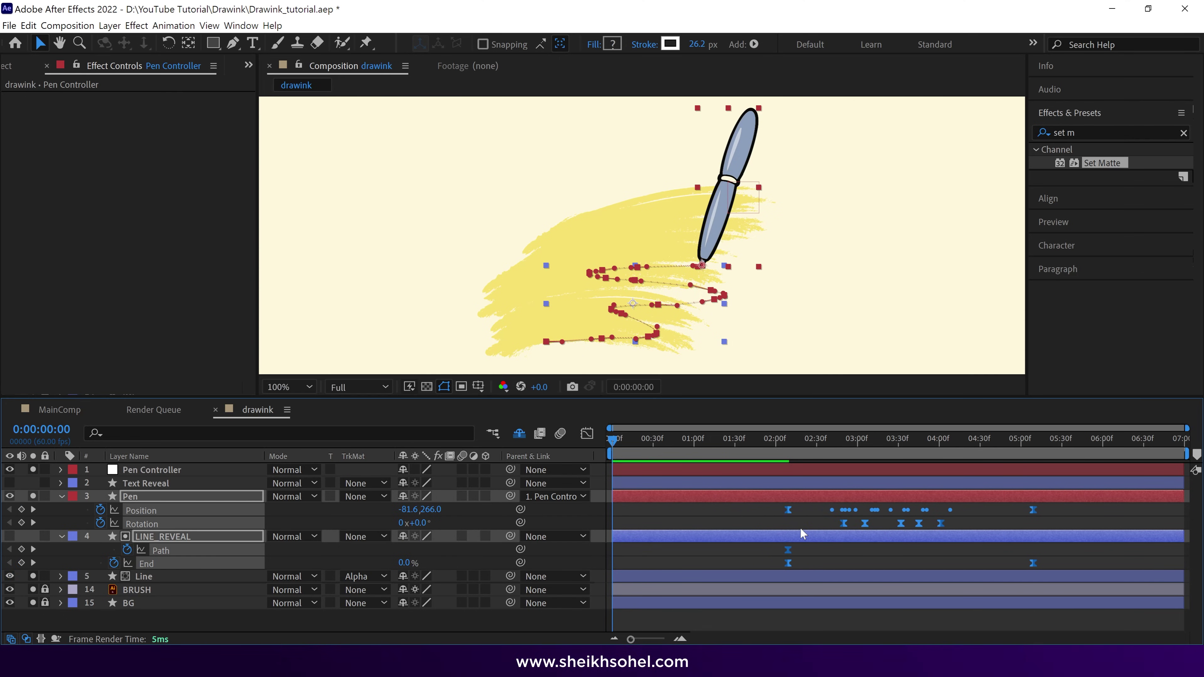
# - Add Position and Rotation keyframes to Pen Controller at the start of the timeline
pyautogui.click(167, 473)
pyautogui.press('p')
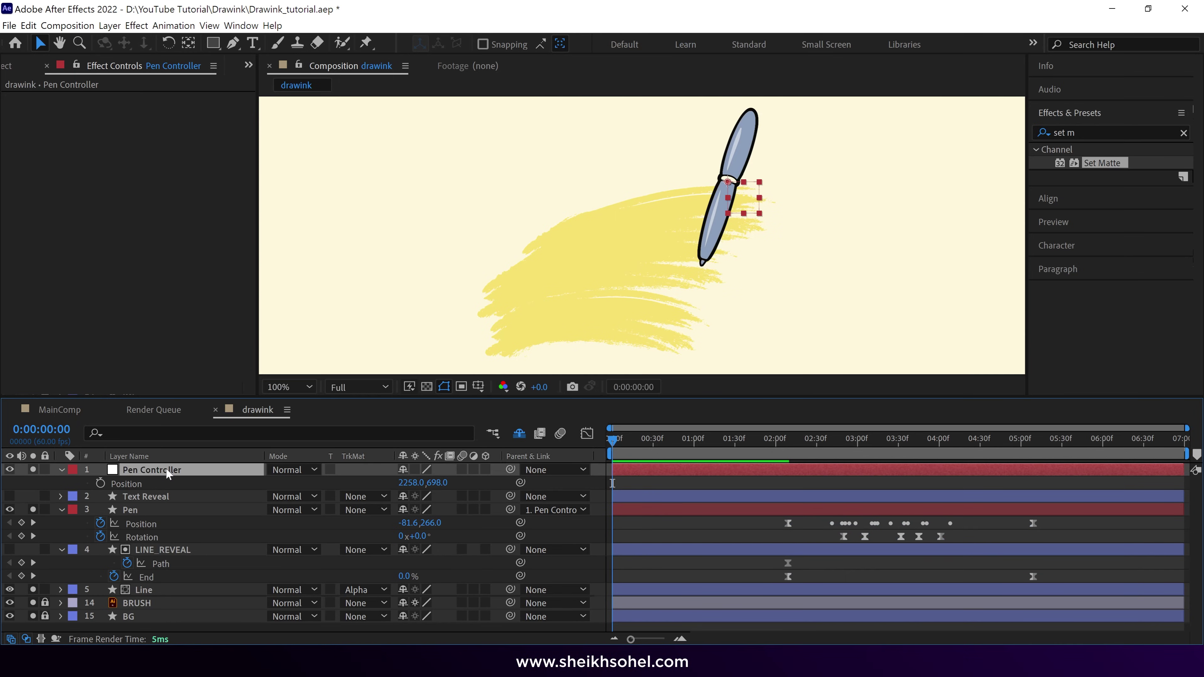
pyautogui.click(100, 483)
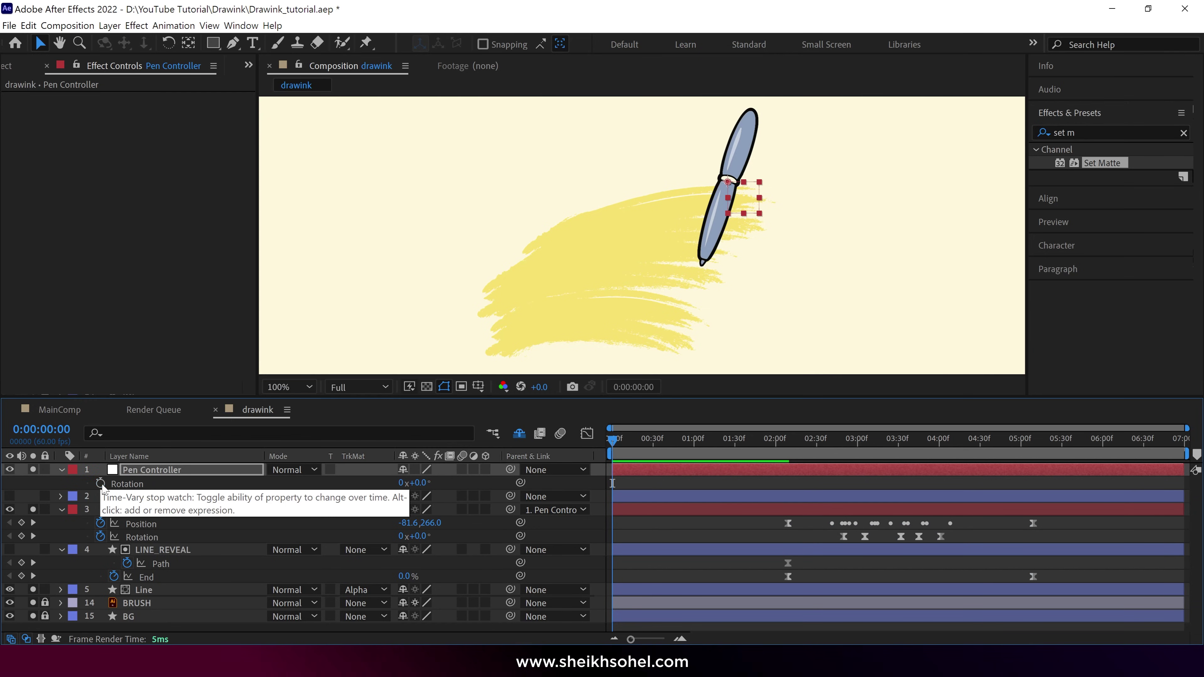
pyautogui.click(100, 484)
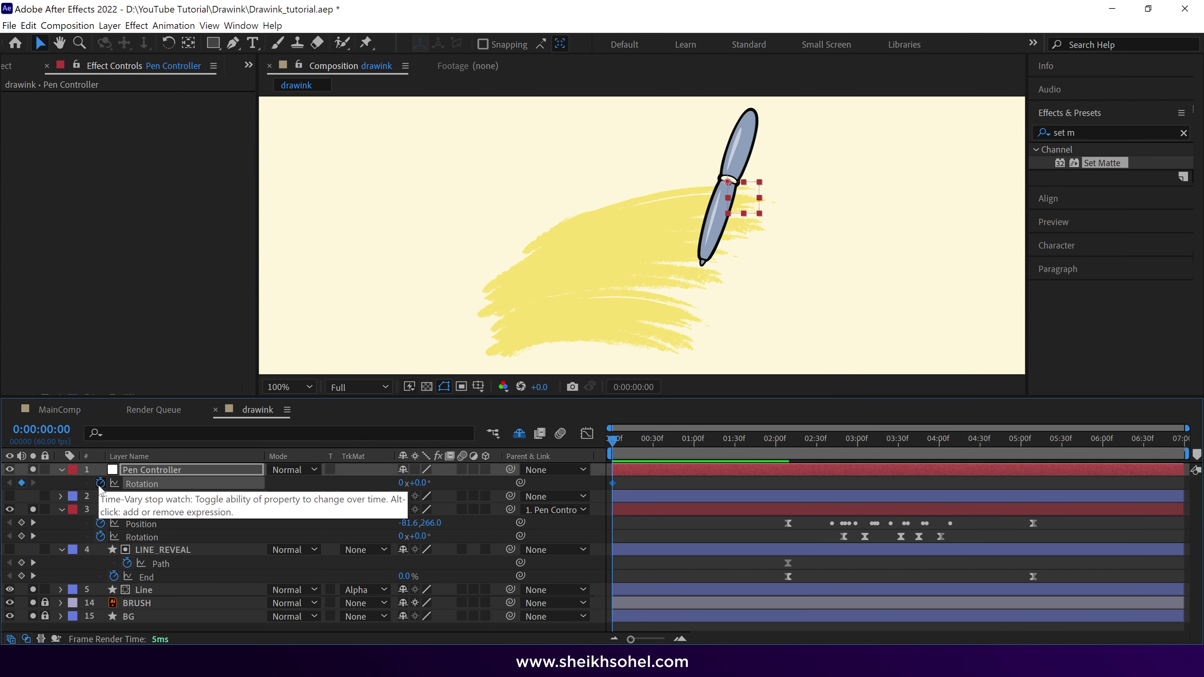
pyautogui.hotkey('alt', 'shift', 'p')
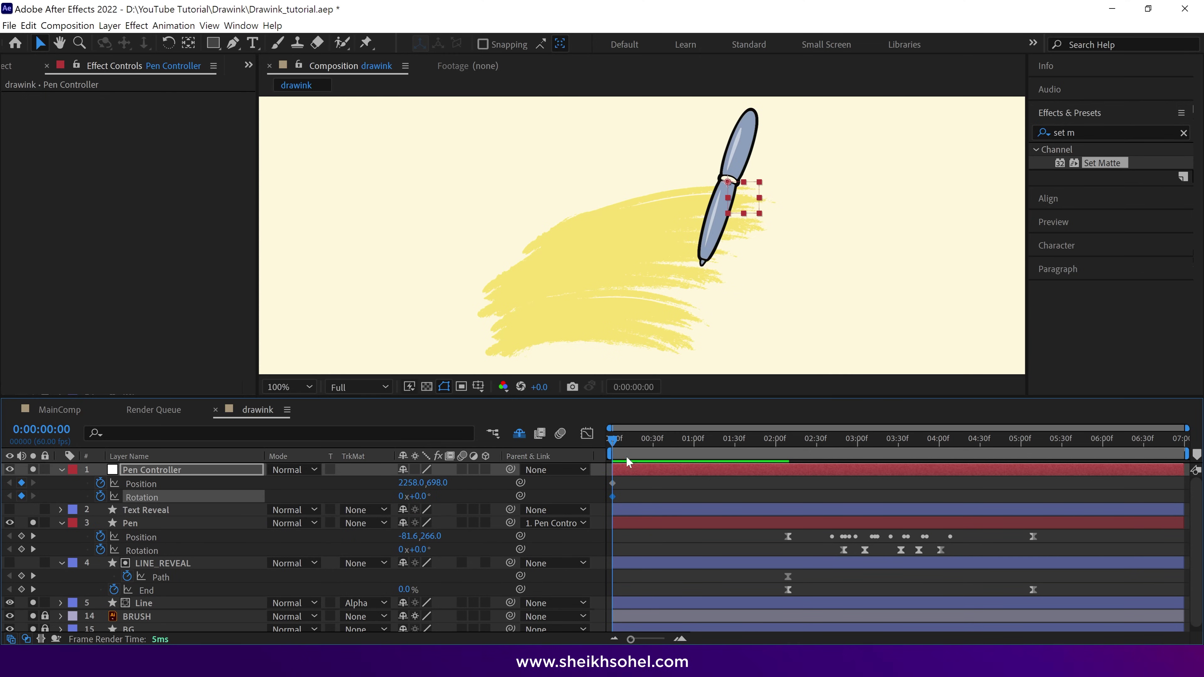
# - Add Position and Rotation keyframes with the current values to Pen Controller at 0:00:01:42
pyautogui.moveTo(709, 455); pyautogui.dragTo(752, 449)
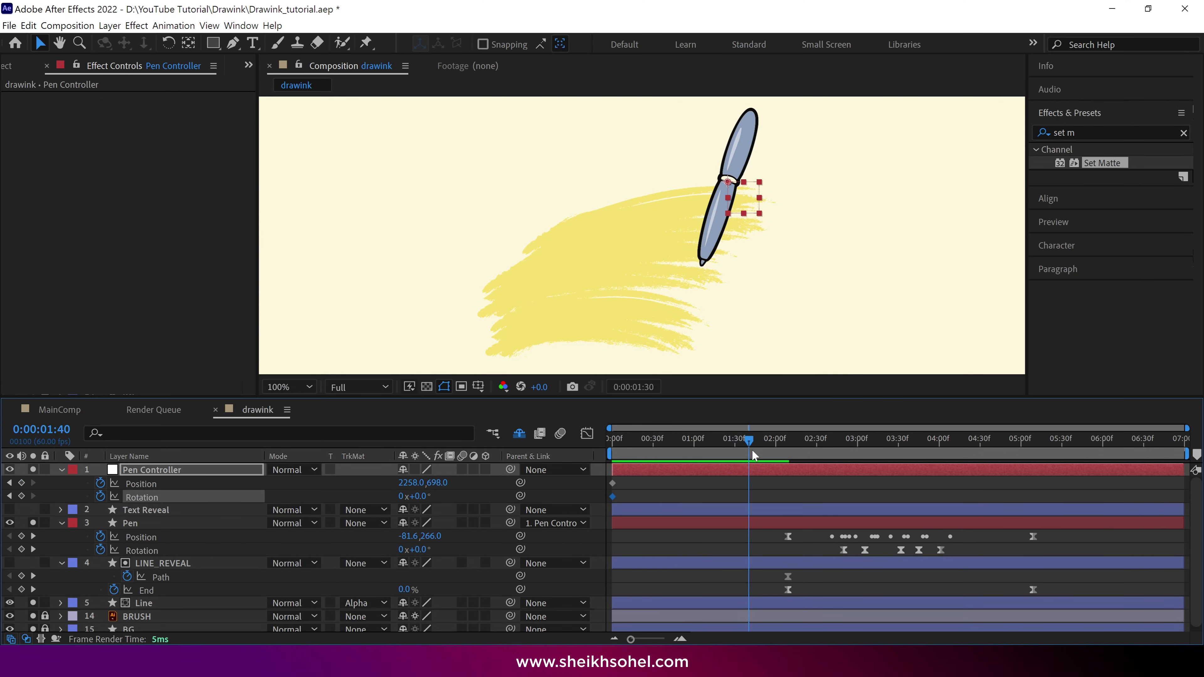
pyautogui.click(21, 495)
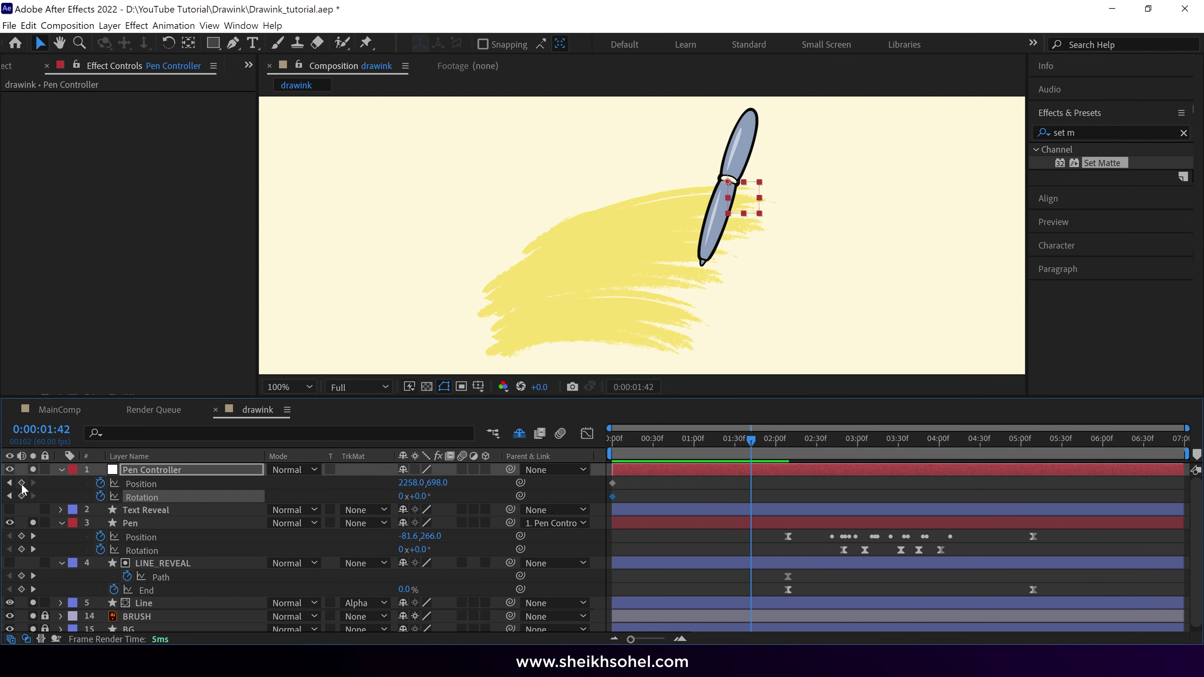
pyautogui.click(22, 483)
# - Fit the composition view up to 100% and, at frame 0, move Pen Controller below the frame to about 1525, 2496
pyautogui.moveTo(739, 436); pyautogui.dragTo(590, 460)
pyautogui.click(305, 387)
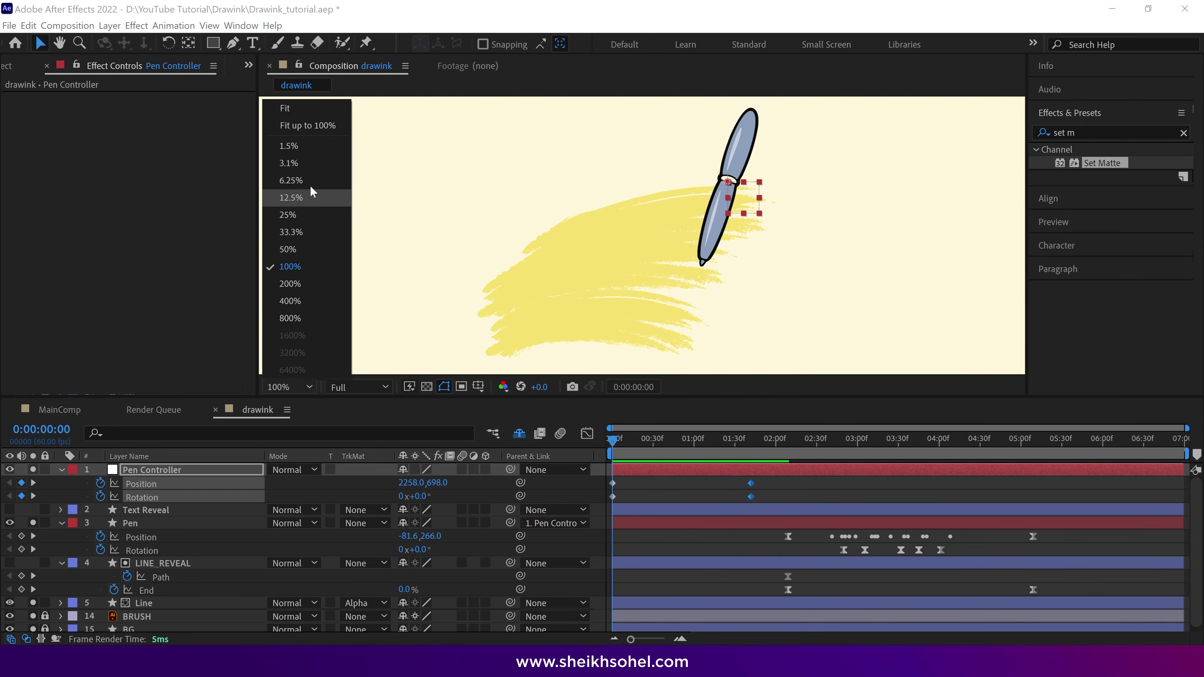
pyautogui.click(289, 123)
pyautogui.moveTo(693, 195); pyautogui.dragTo(615, 394)
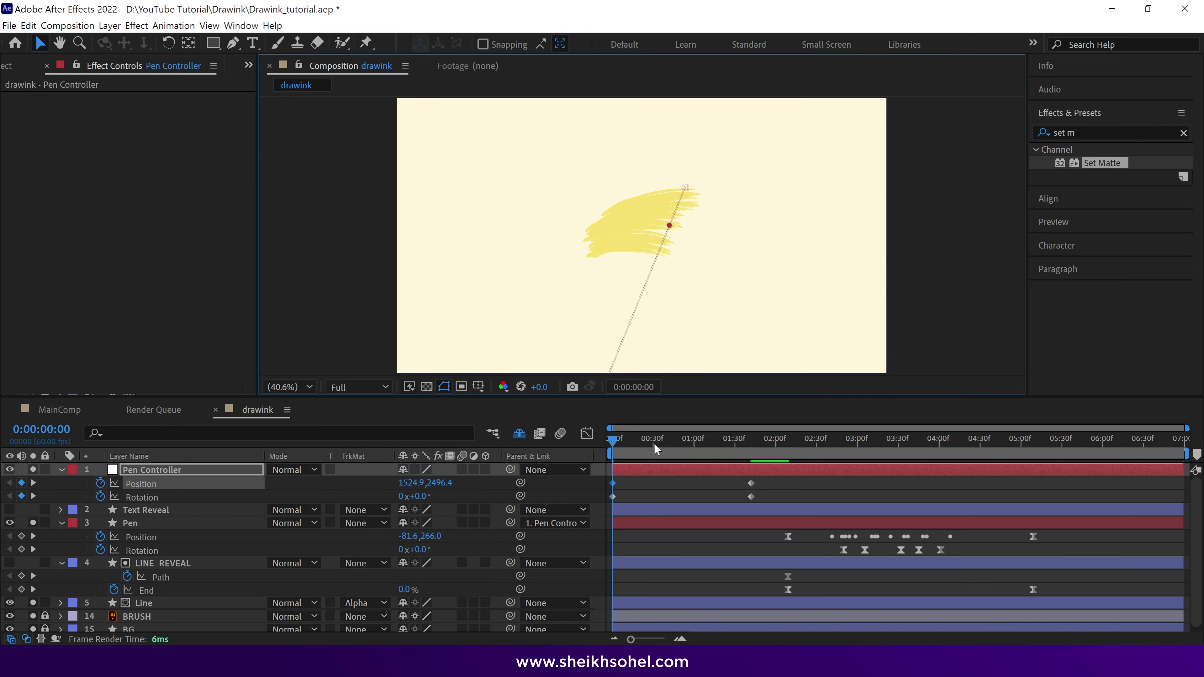
# - At one second, move Pen Controller above the brush stroke to about 1991, 287, curve the motion path into an arc, and preview it
pyautogui.moveTo(625, 446); pyautogui.dragTo(697, 441)
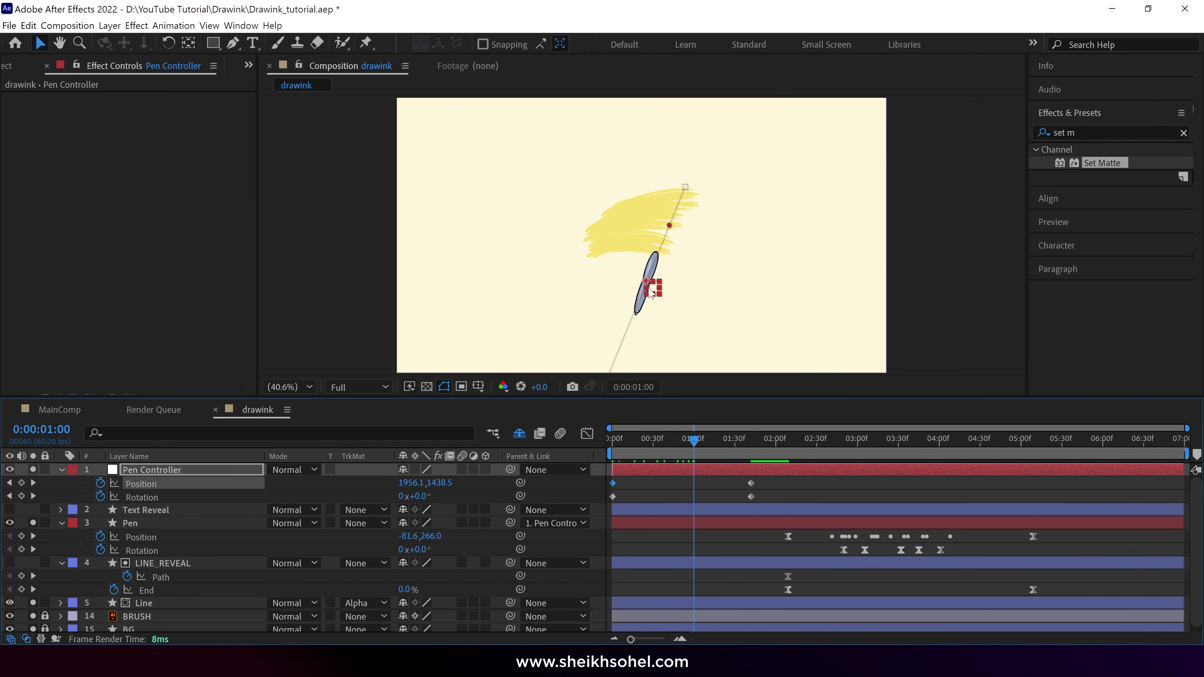
pyautogui.moveTo(647, 291); pyautogui.dragTo(640, 146)
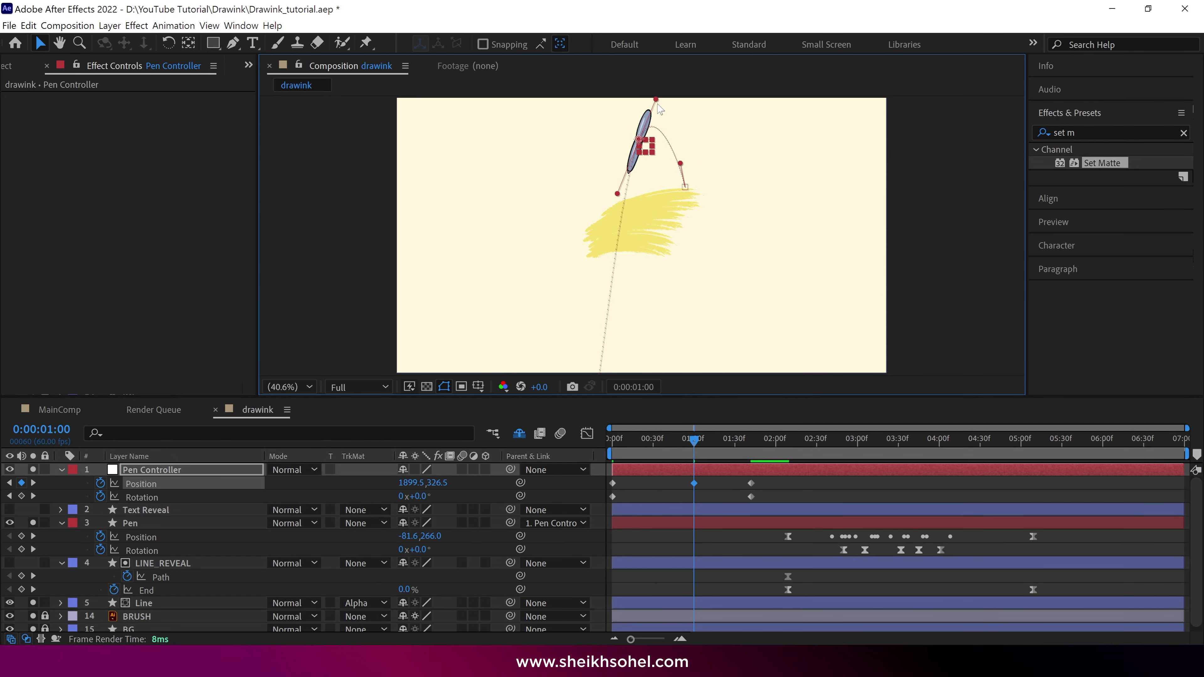
pyautogui.moveTo(656, 101); pyautogui.dragTo(672, 142)
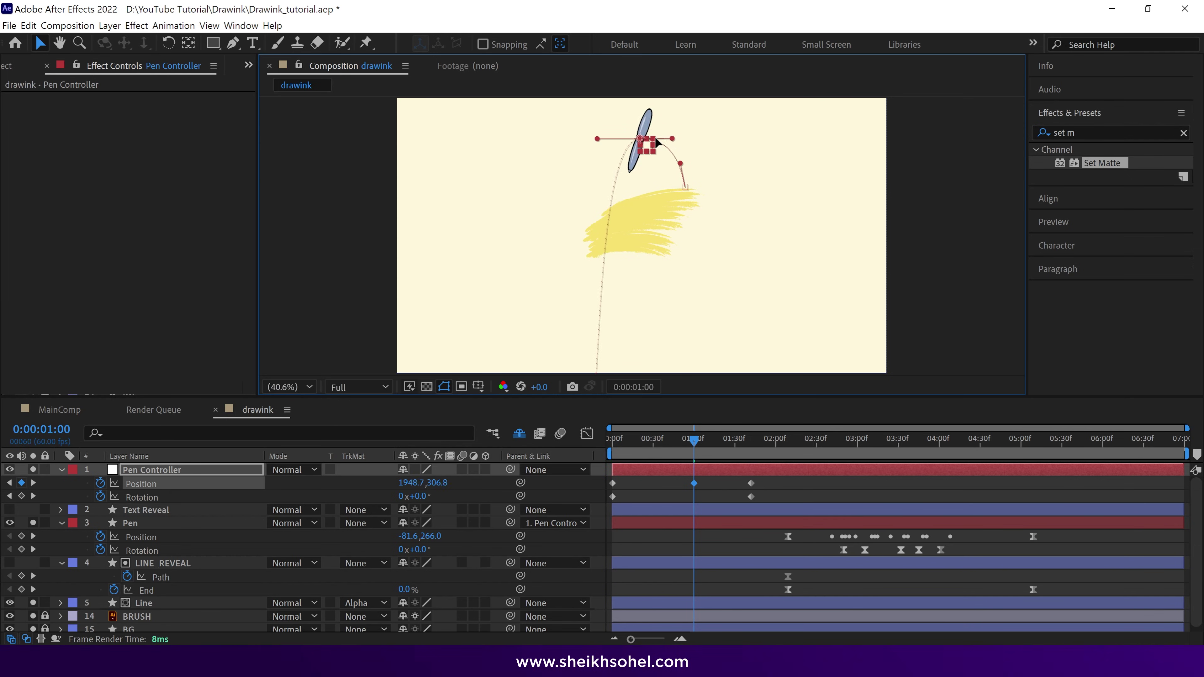
pyautogui.moveTo(657, 141); pyautogui.dragTo(654, 138)
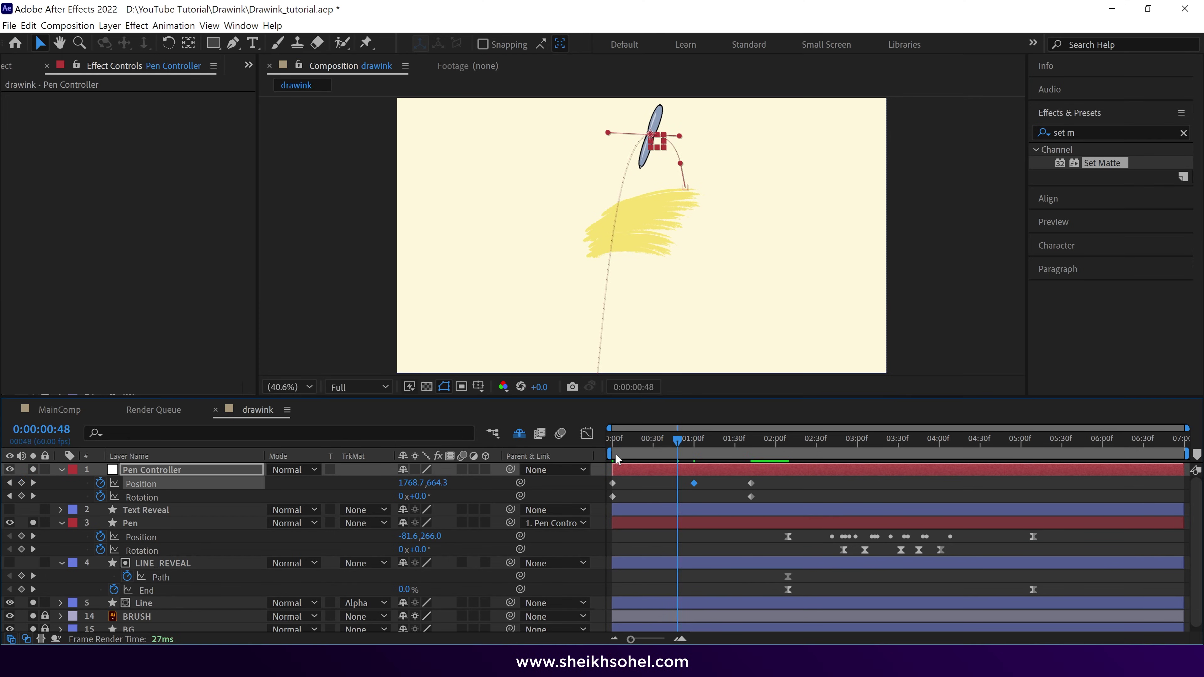
pyautogui.press('Home')
pyautogui.press('space')
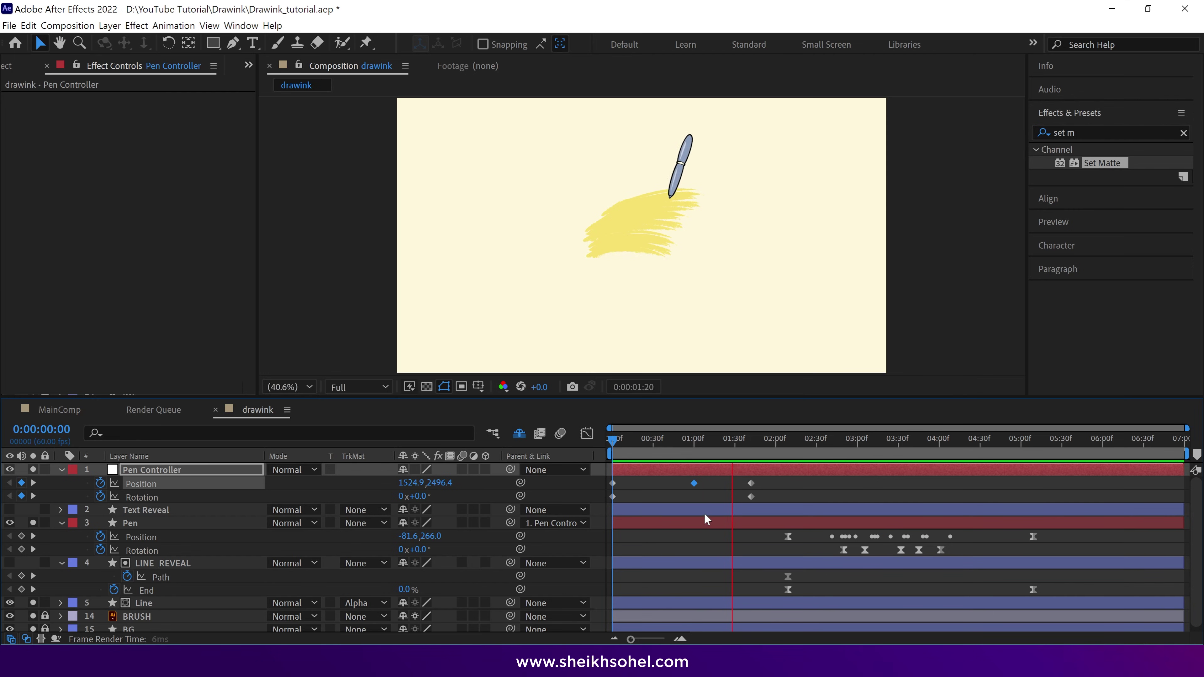
pyautogui.press('space')
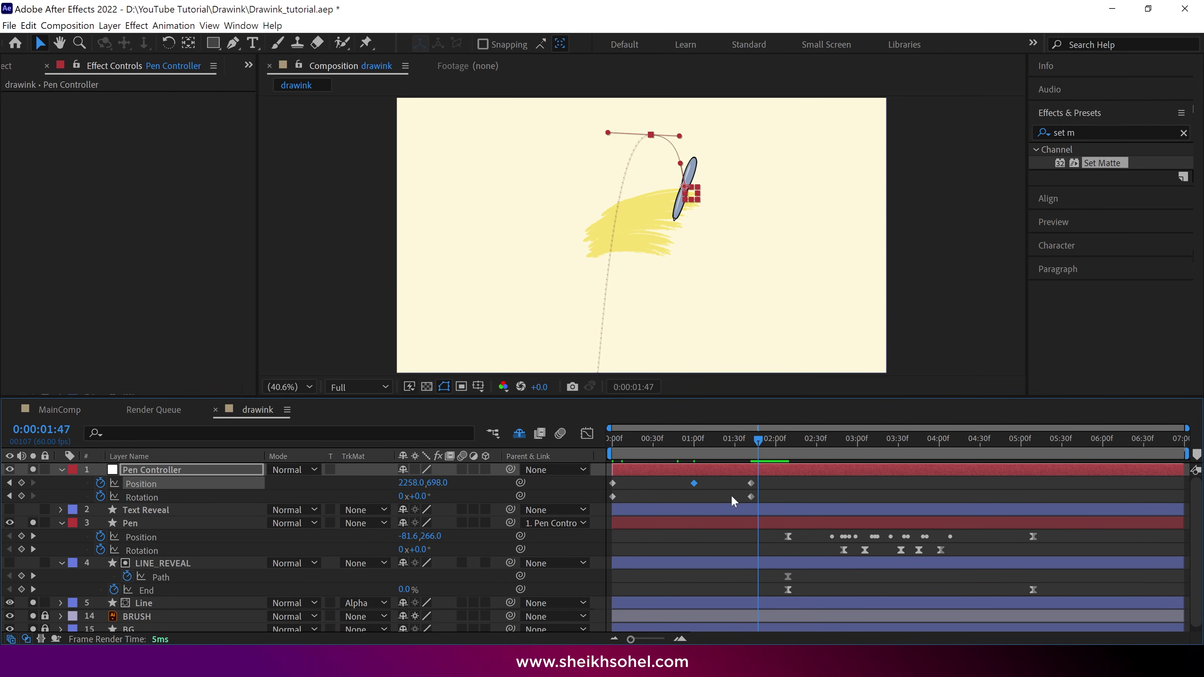
# - Apply Easy Ease to Pen Controller's middle Position keyframe at one second
pyautogui.click(723, 489)
pyautogui.click(694, 483)
pyautogui.press('Delete')
pyautogui.rightClick(693, 483)
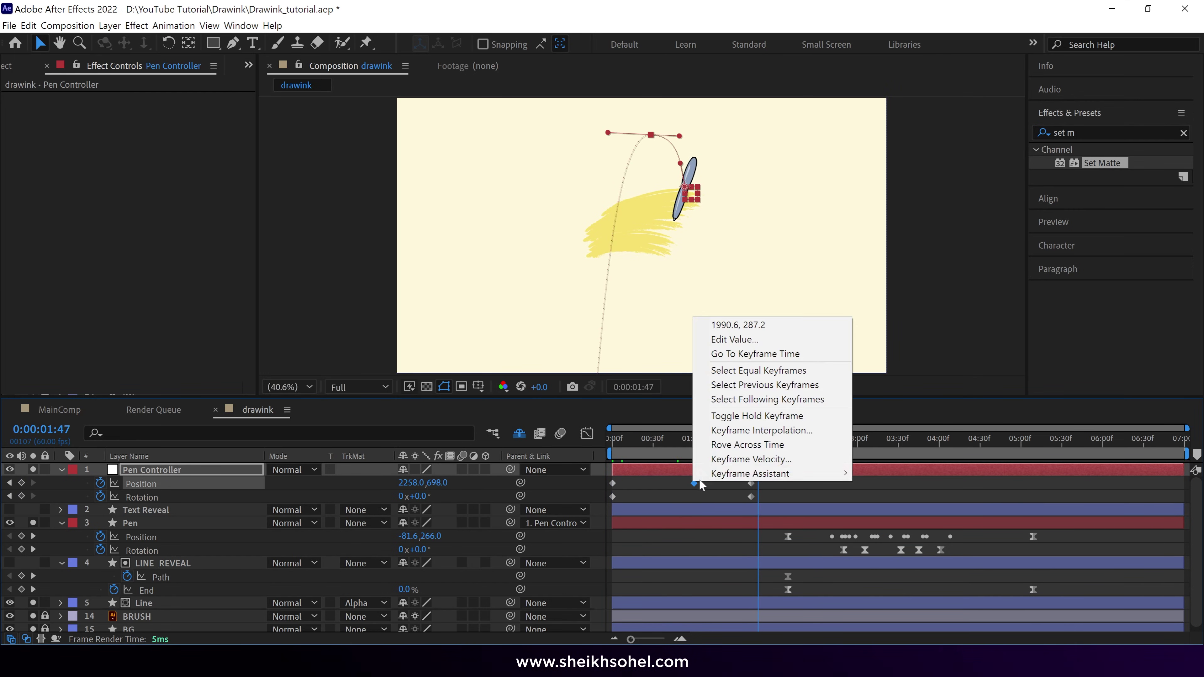
pyautogui.moveTo(719, 474)
pyautogui.click(889, 517)
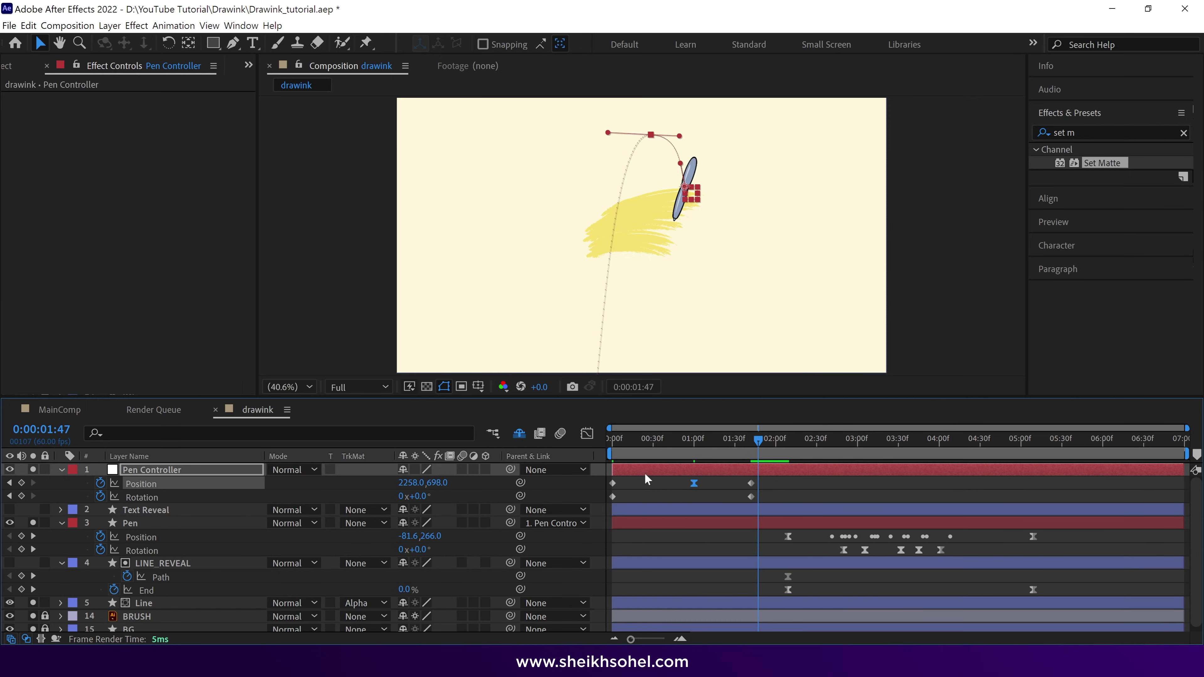
# - In the speed graph, make the middle Position keyframe continuous with speed above zero, move the final keyframes to about 1:30, and preview
pyautogui.click(587, 435)
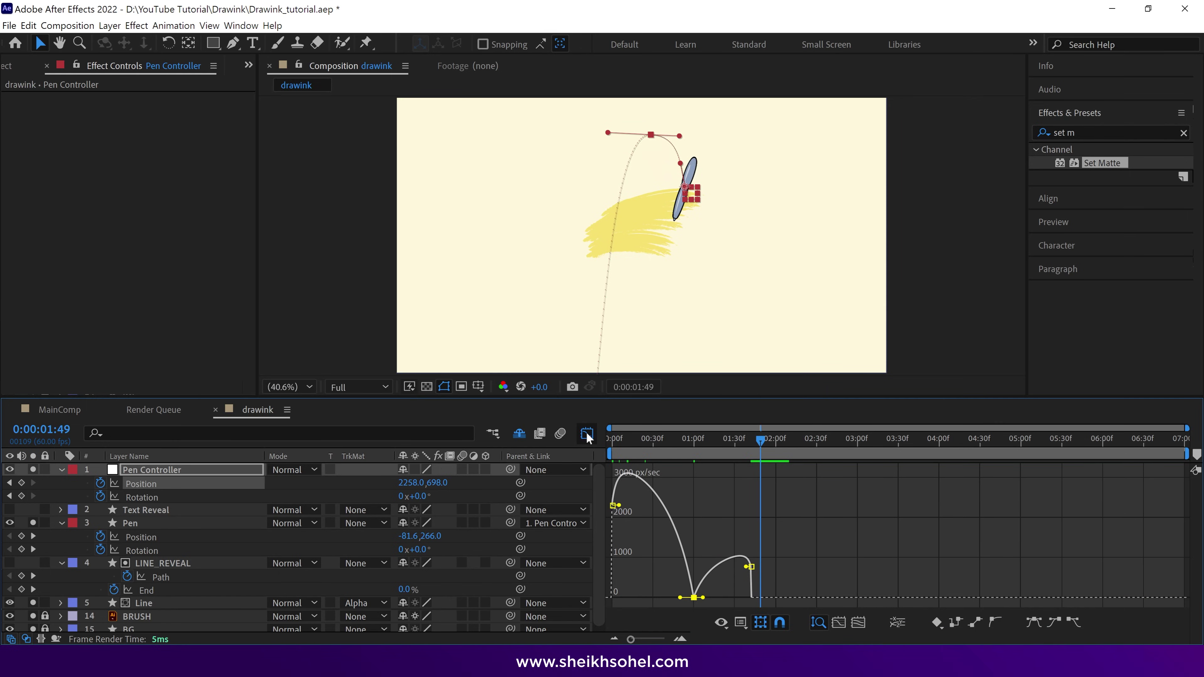
pyautogui.doubleClick(694, 598)
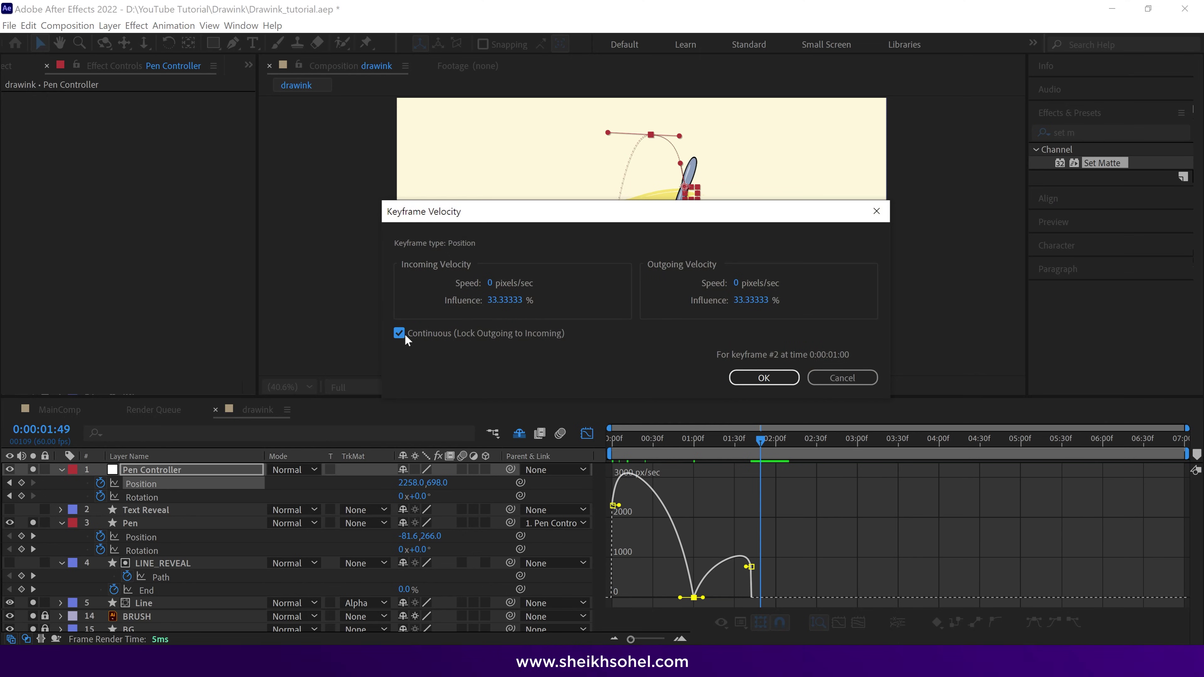
pyautogui.click(764, 378)
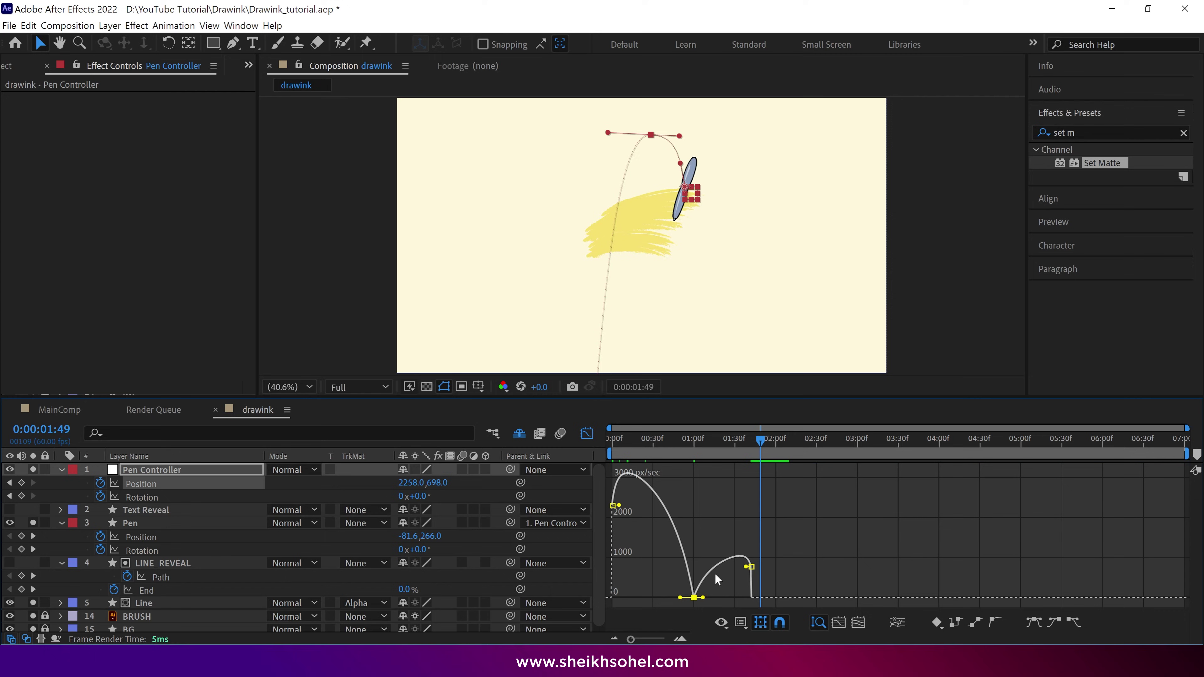
pyautogui.moveTo(694, 598); pyautogui.dragTo(668, 578)
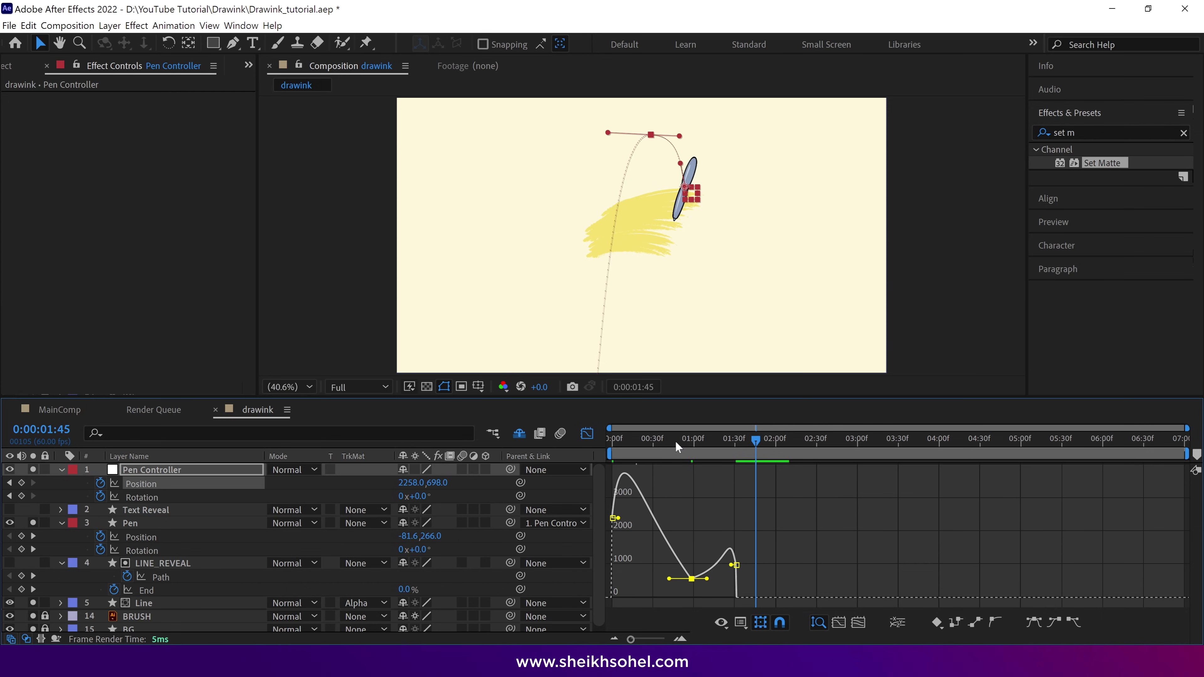
pyautogui.moveTo(676, 441); pyautogui.dragTo(611, 454)
pyautogui.press('space')
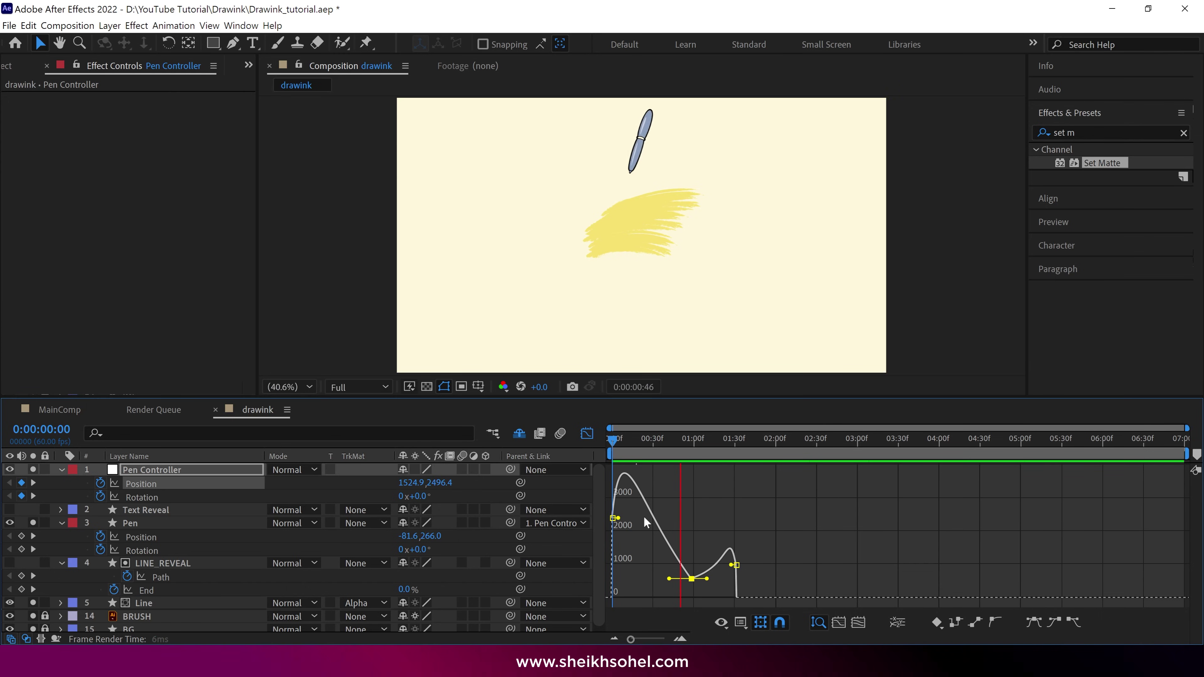
pyautogui.press('space')
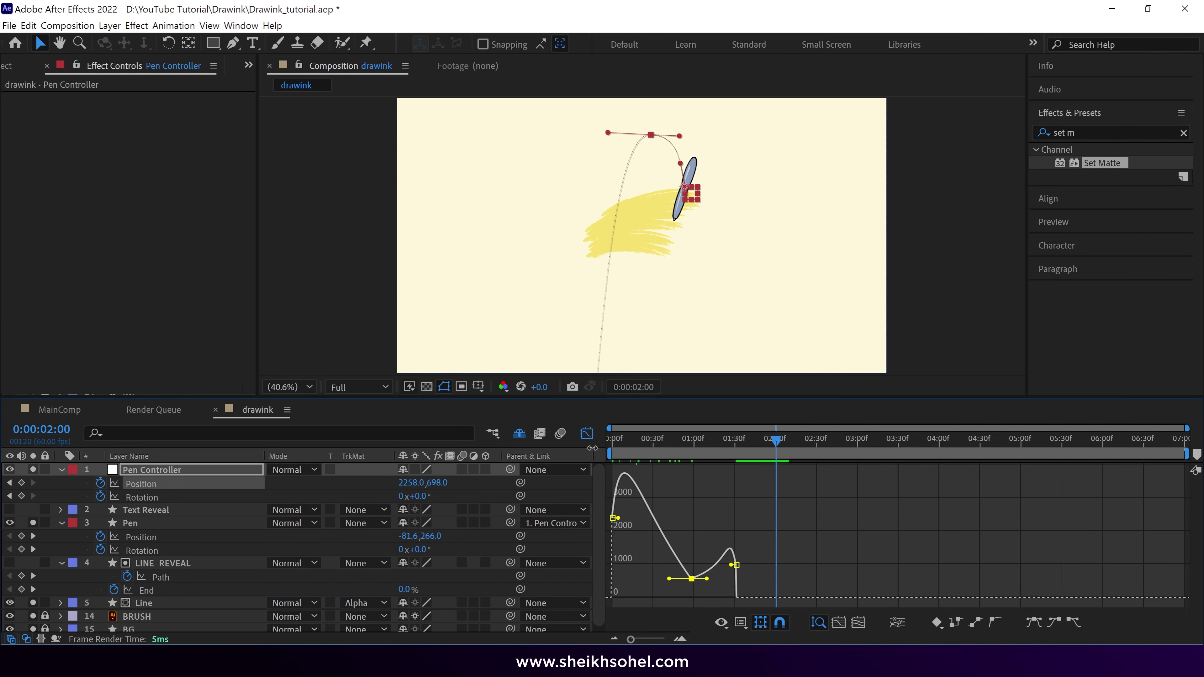
pyautogui.click(591, 433)
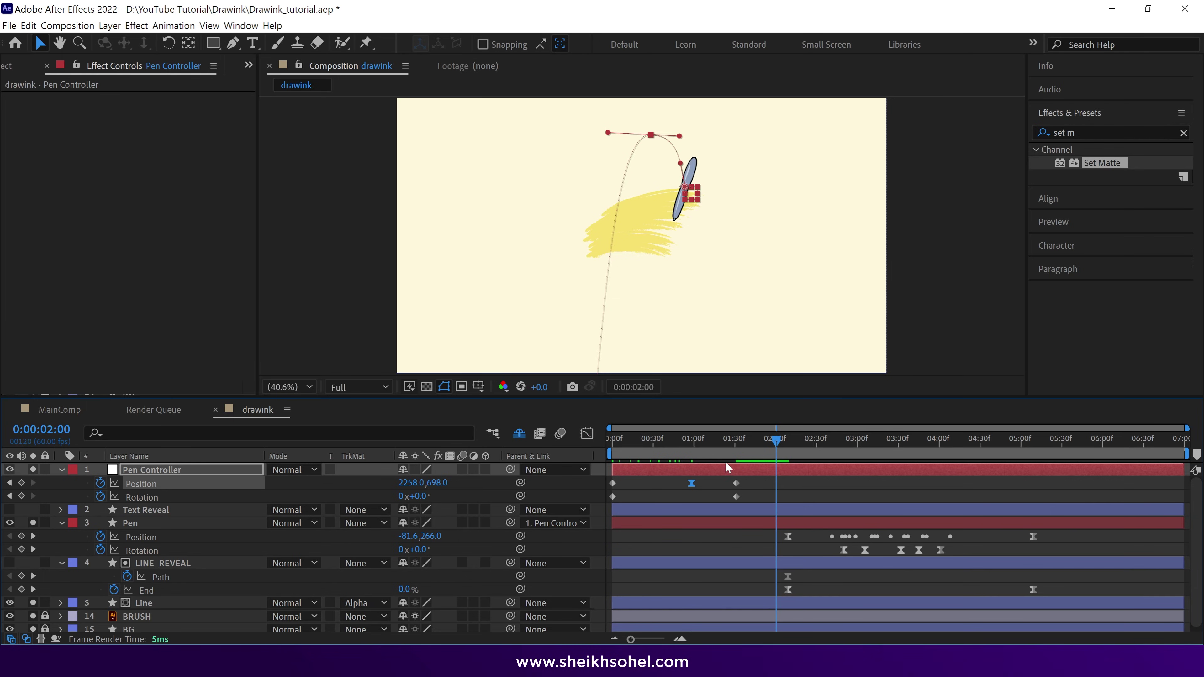
# - Set Pen Controller's Rotation at frame 0 to -2 revolutions and preview the spin
pyautogui.moveTo(742, 443); pyautogui.dragTo(553, 443)
pyautogui.click(401, 496)
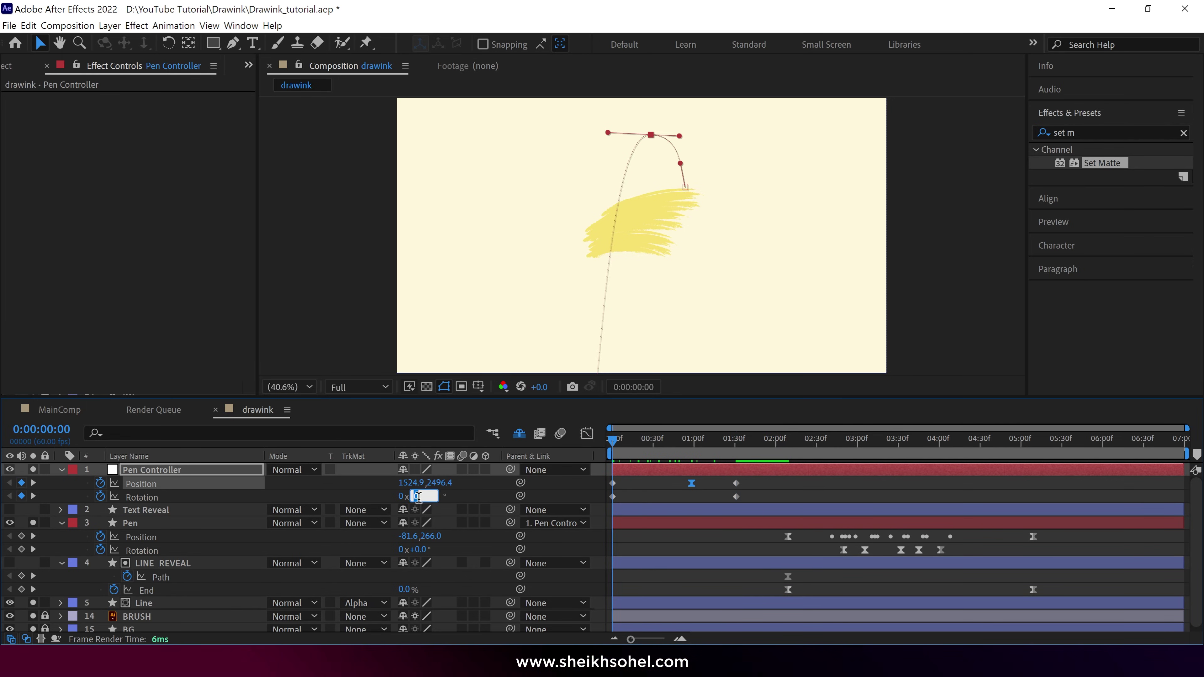
pyautogui.click(459, 501)
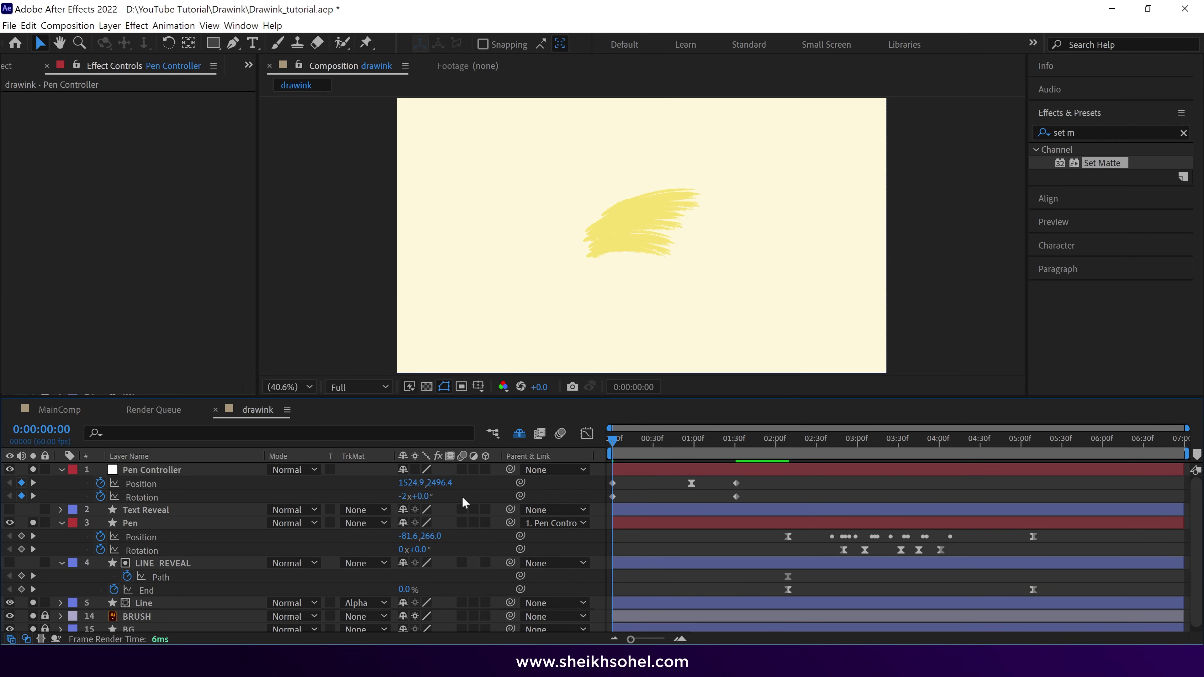
pyautogui.press('space')
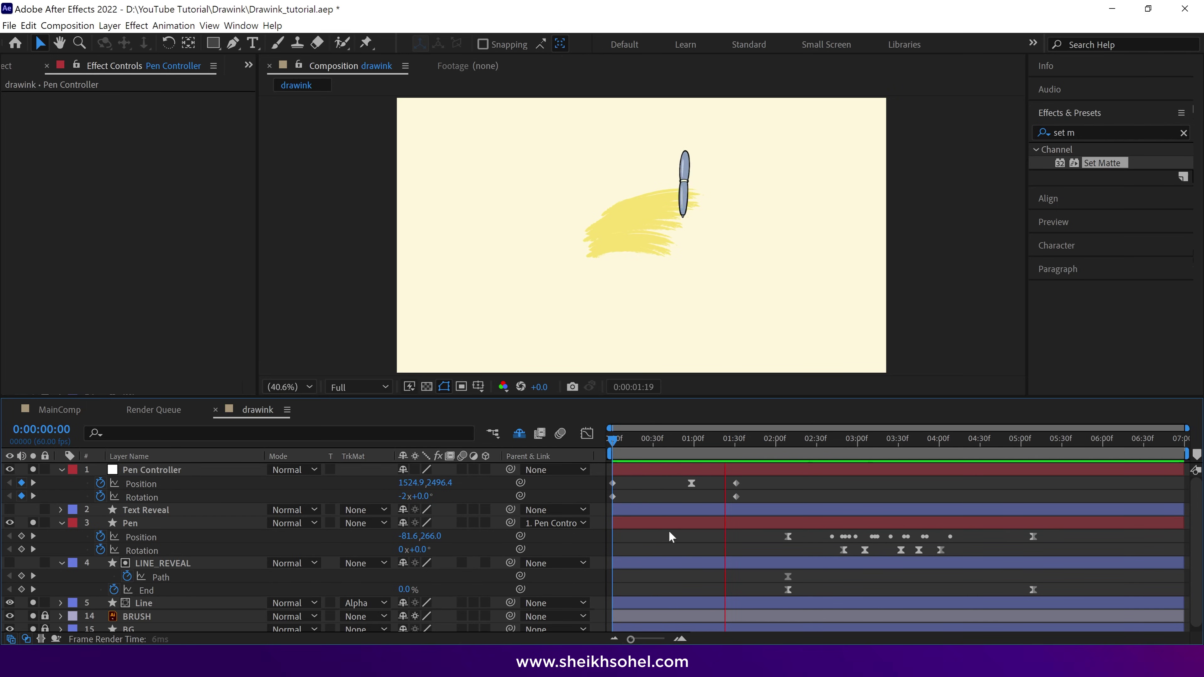
pyautogui.press('space')
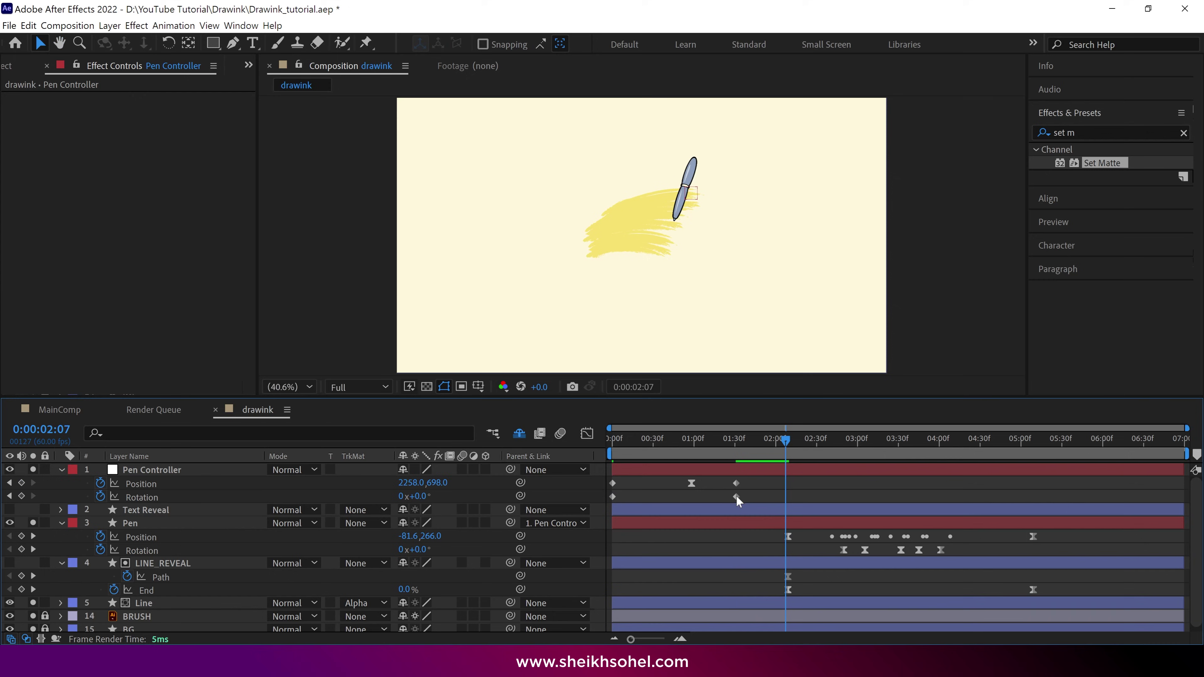
# - Apply Easy Ease to Pen Controller's last Rotation keyframe and move it earlier to about 1:14
pyautogui.click(736, 497)
pyautogui.rightClick(737, 497)
pyautogui.moveTo(757, 491)
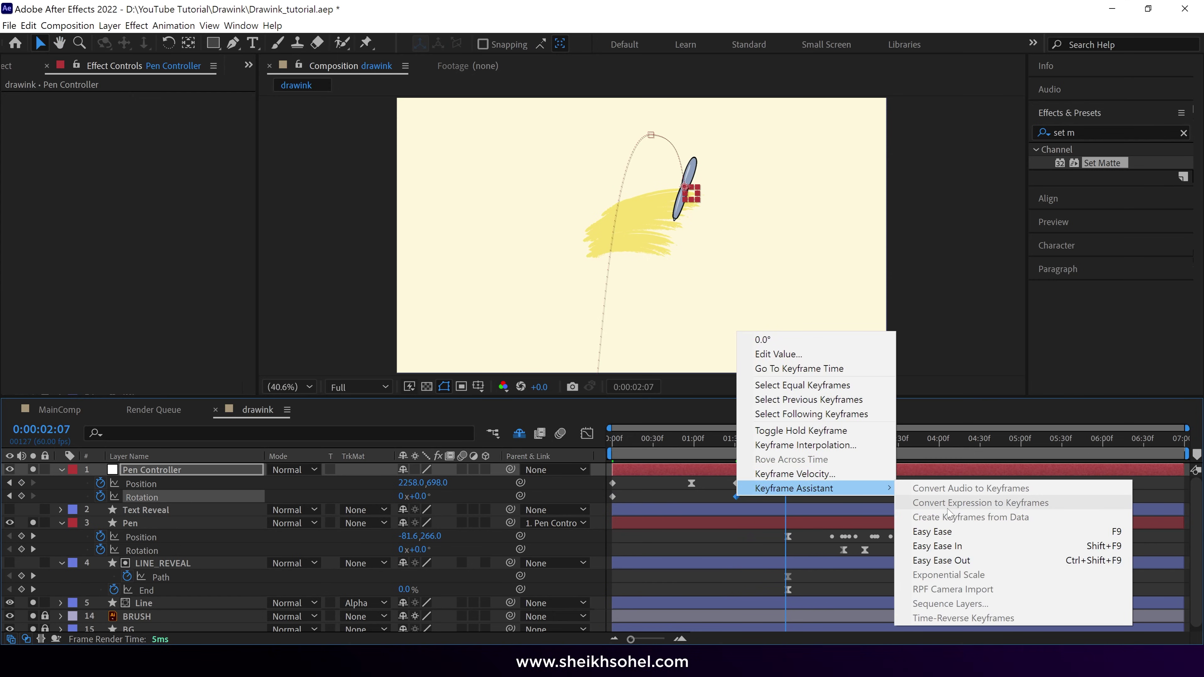
pyautogui.click(932, 532)
pyautogui.moveTo(736, 498); pyautogui.dragTo(713, 501)
# - Lengthen the incoming ease of the last Rotation keyframe in the speed graph and preview from the start
pyautogui.hotkey('shift', 'F3')
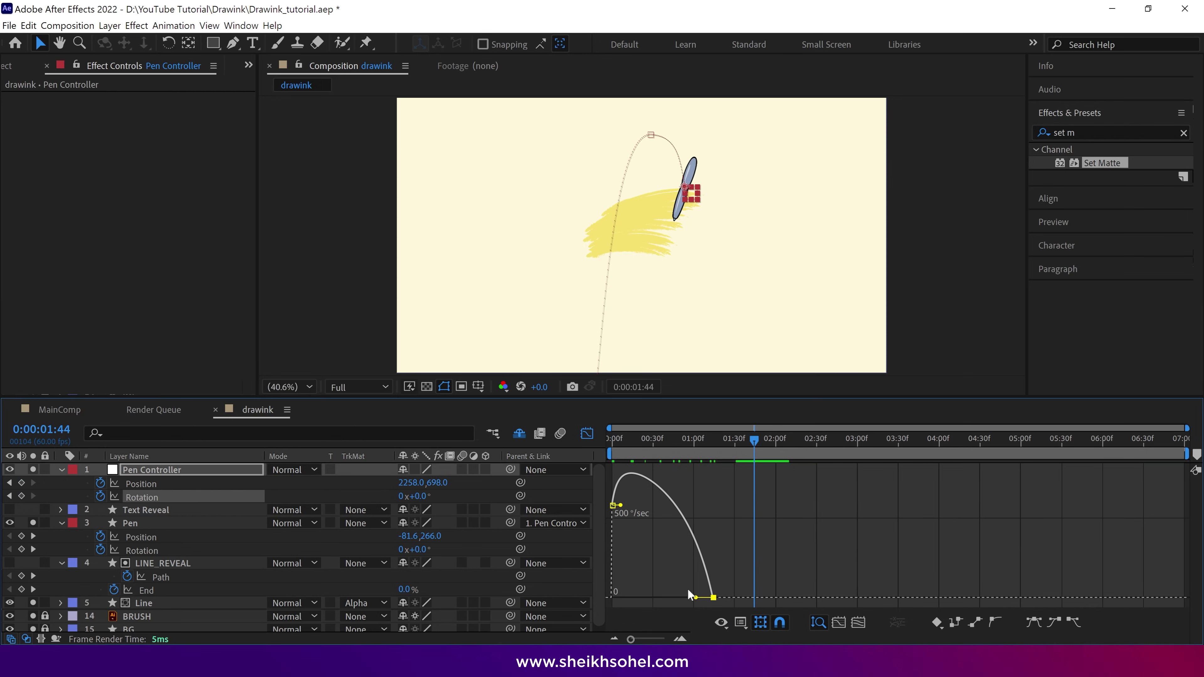
pyautogui.moveTo(694, 597); pyautogui.dragTo(679, 597)
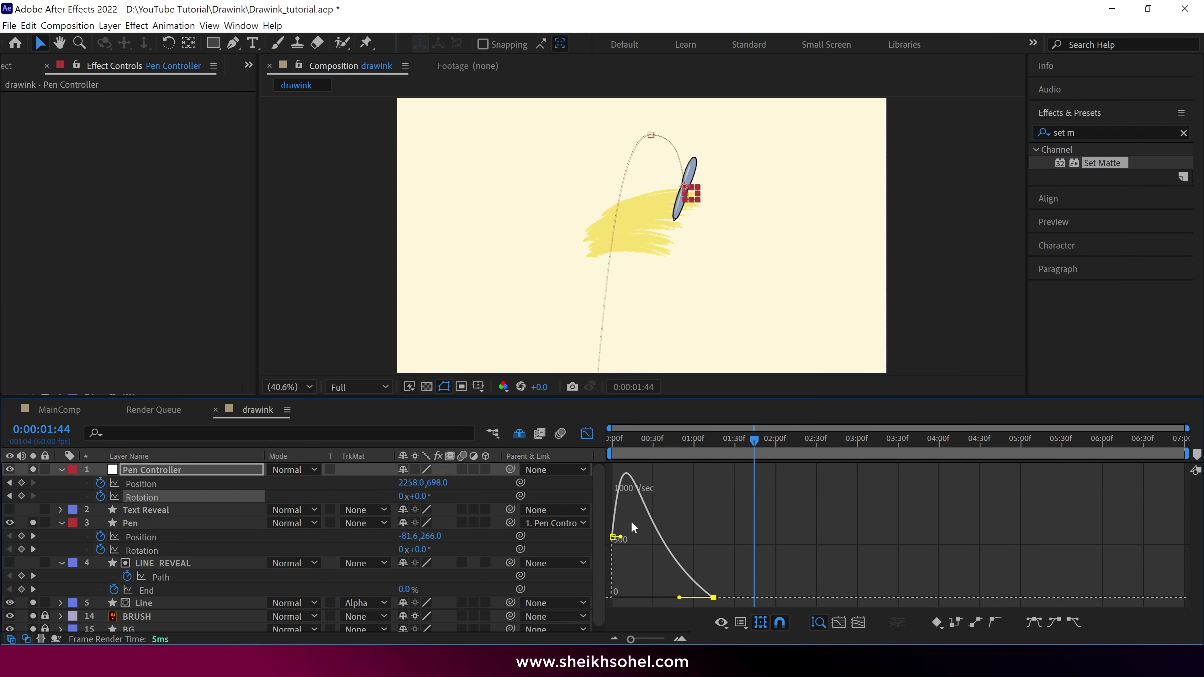
pyautogui.click(612, 441)
pyautogui.press('space')
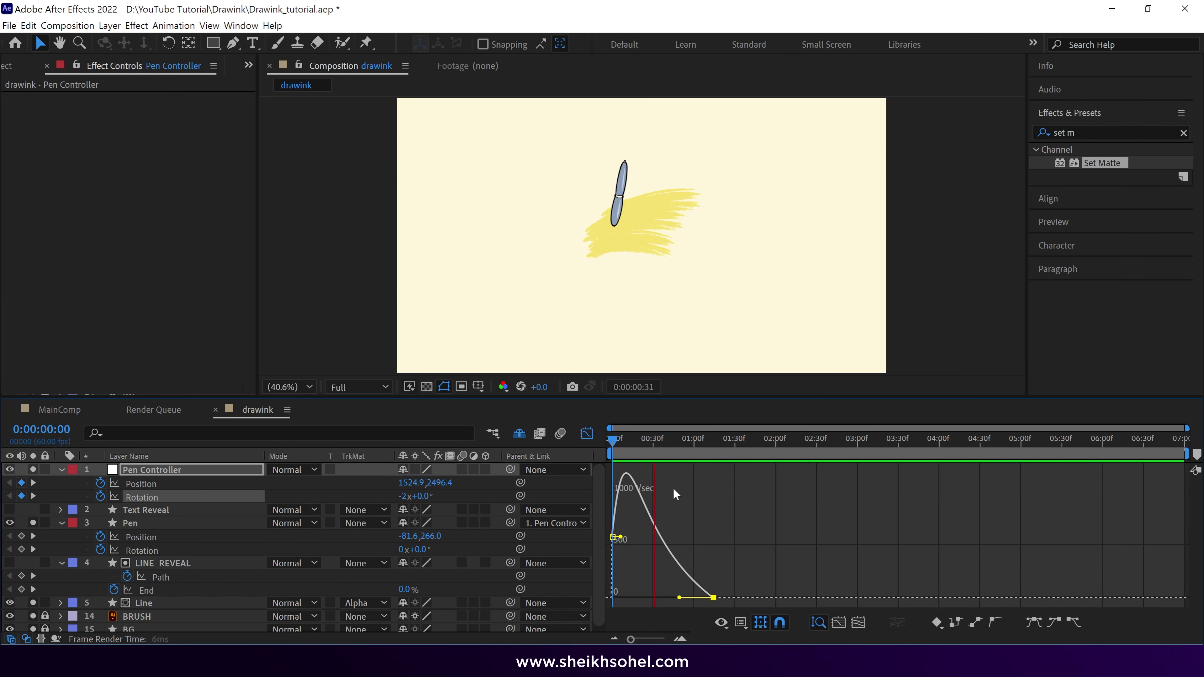
# - Leave the graph editor, collapse the properties of all layers, and go to frame 0
pyautogui.click(587, 433)
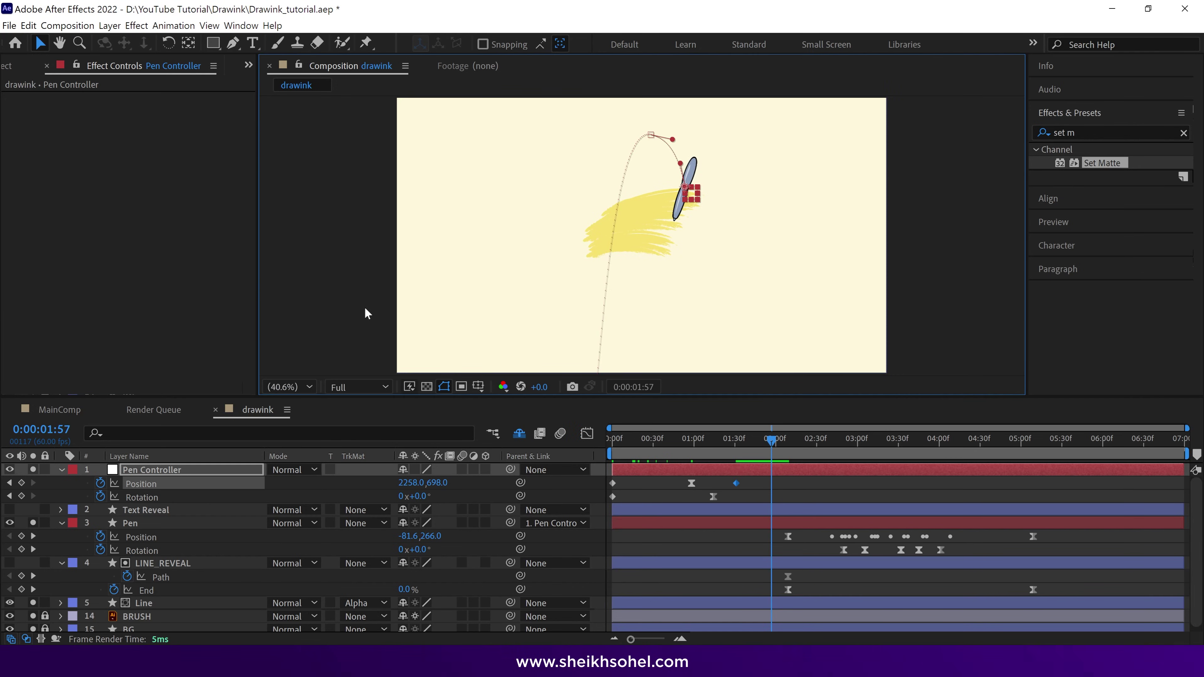
pyautogui.hotkey('ctrl', 'a')
pyautogui.press('u')
pyautogui.click(283, 578)
pyautogui.press('Home')
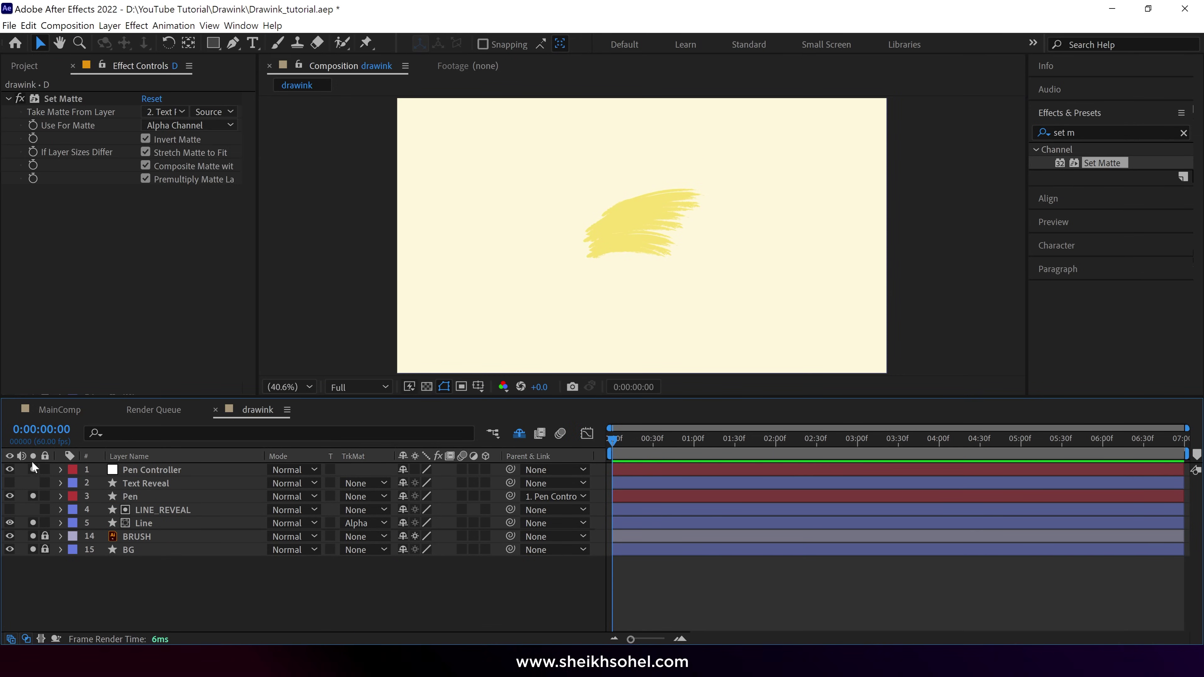
# - Turn off solo for all soloed layers and show the hidden shy letter layers
pyautogui.moveTo(32, 496); pyautogui.dragTo(33, 549)
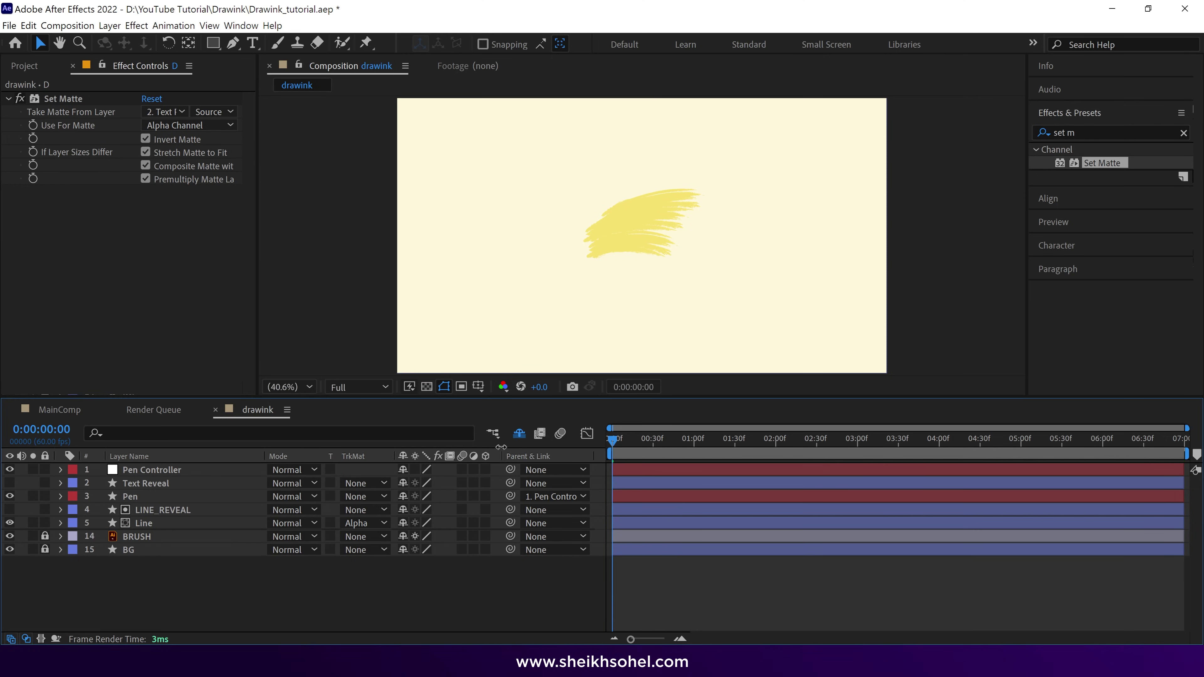
pyautogui.click(519, 433)
pyautogui.scroll(-2, 28, 532)
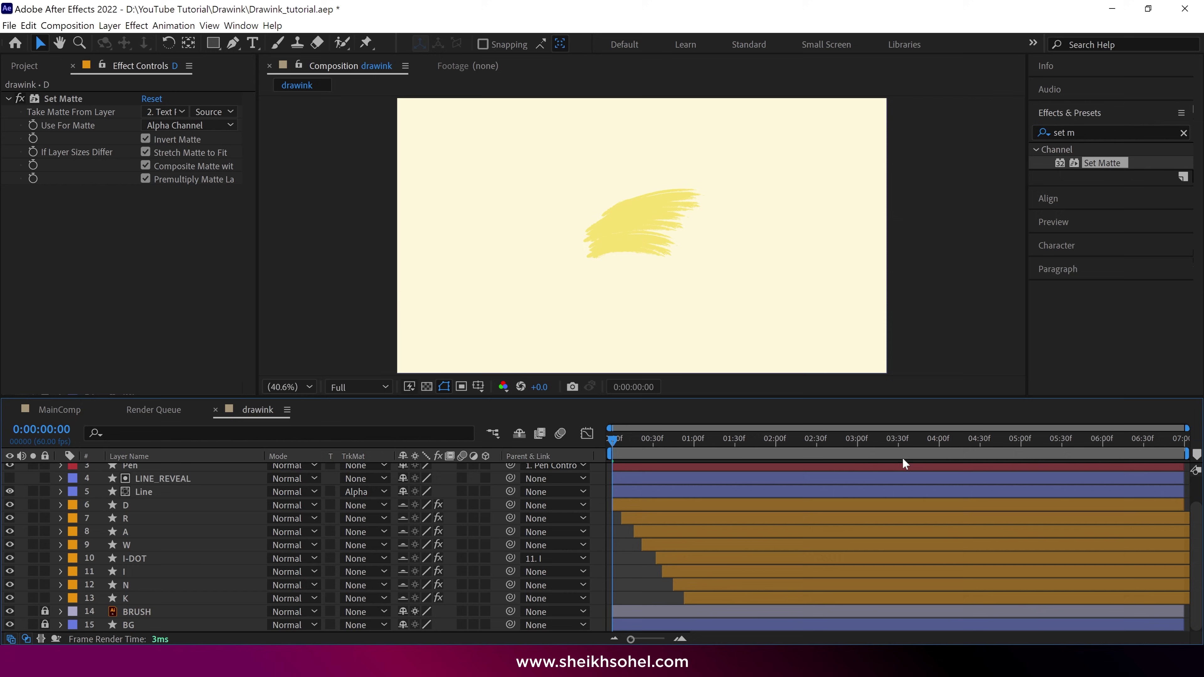
# - At 6:12, unlock the BRUSH and BG layers and make every layer 3D
pyautogui.click(1059, 439)
pyautogui.click(1120, 443)
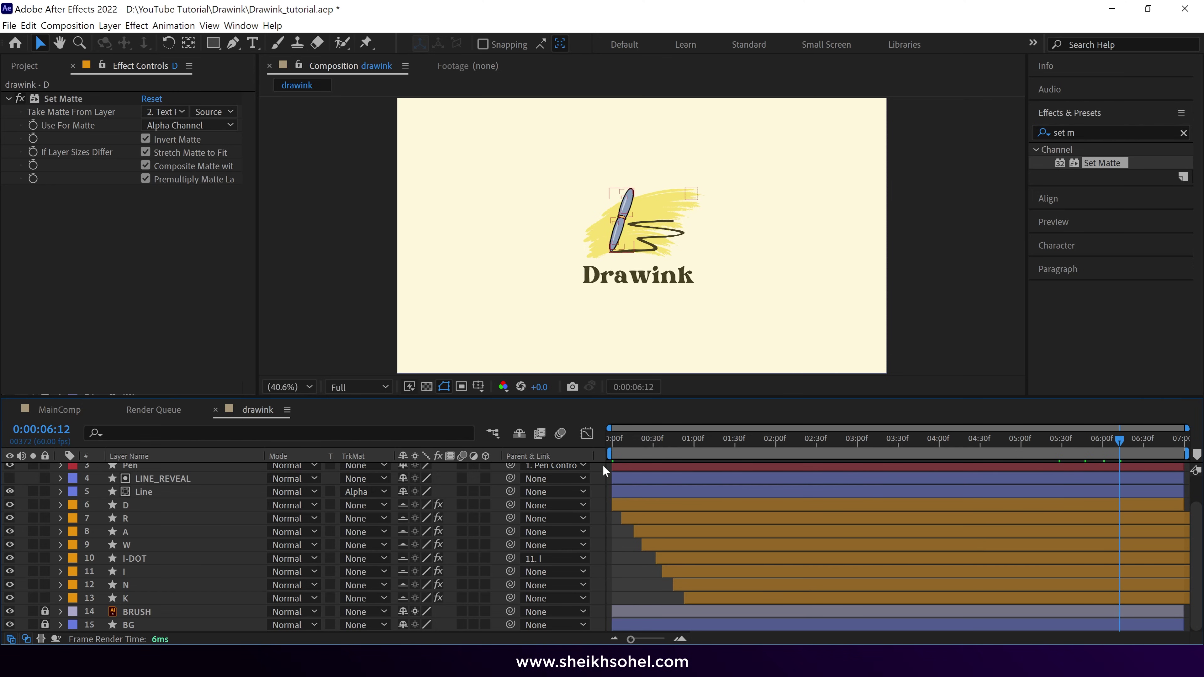
pyautogui.hotkey('ctrl', 'a')
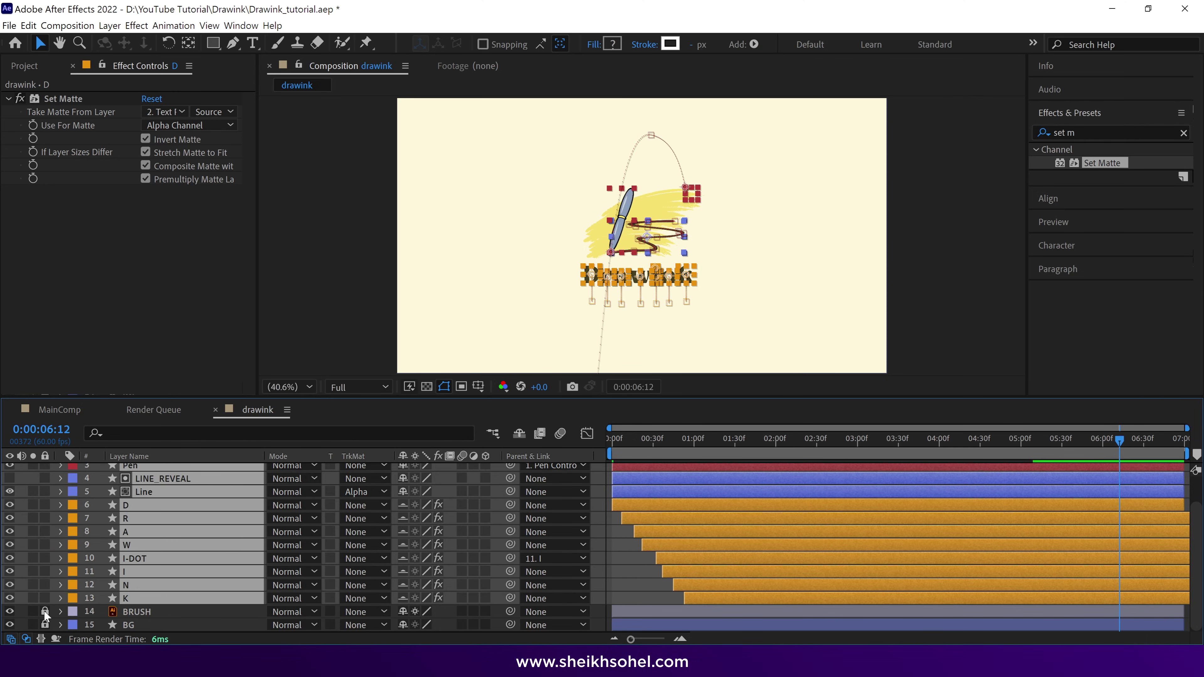
pyautogui.scroll(2, 143, 592)
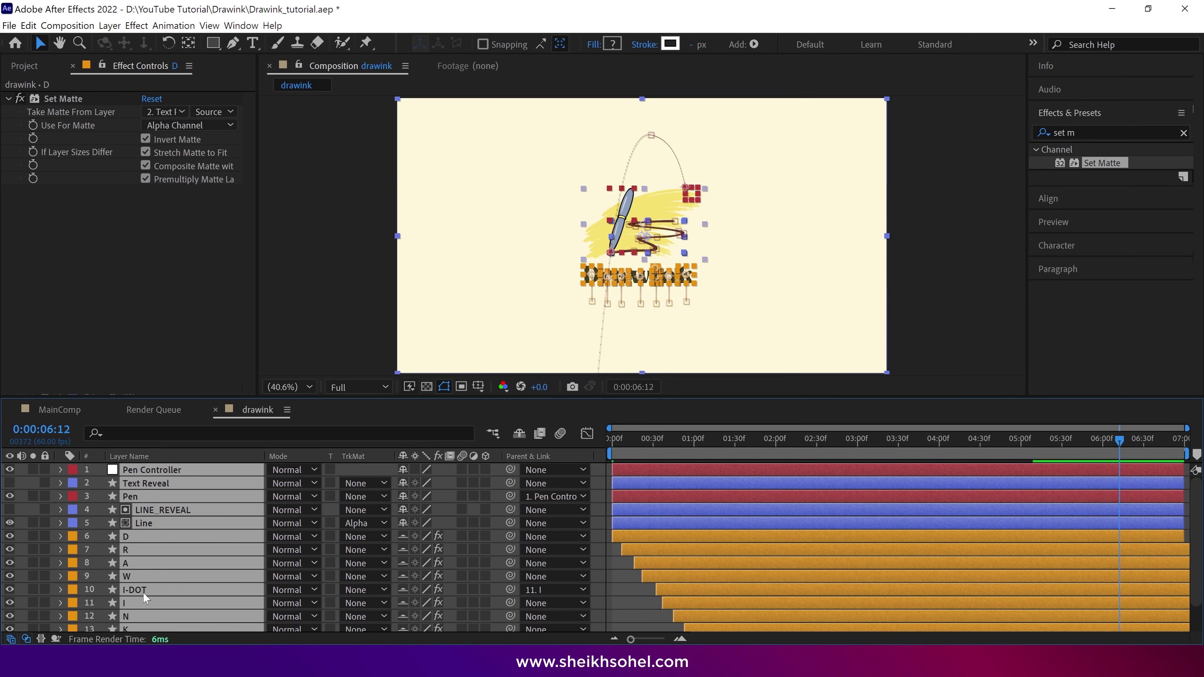
pyautogui.click(485, 469)
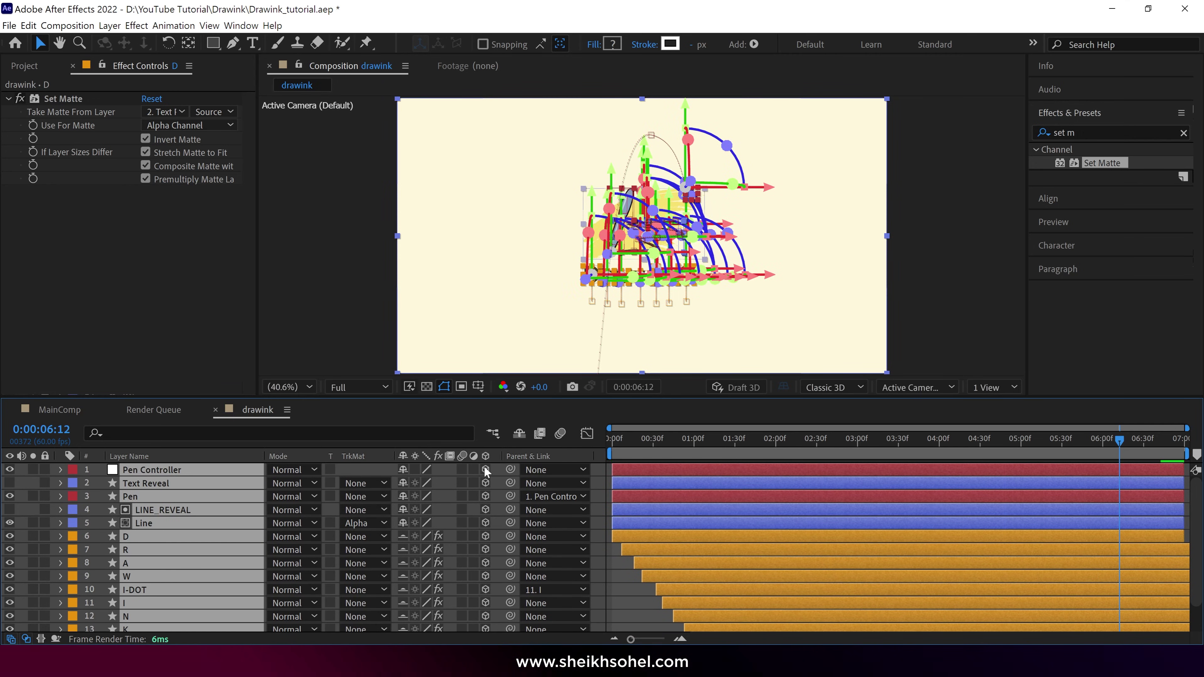
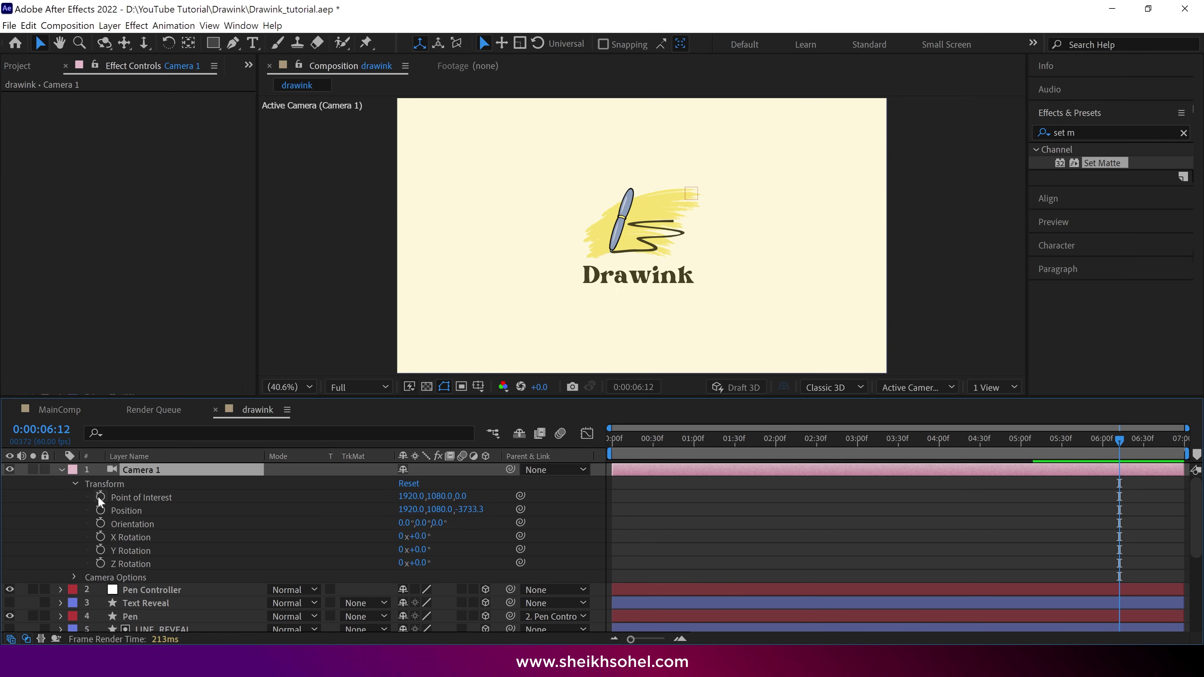
# - Start keyframing Camera 1's Point of Interest and Position at 6:12
pyautogui.click(100, 496)
pyautogui.click(100, 509)
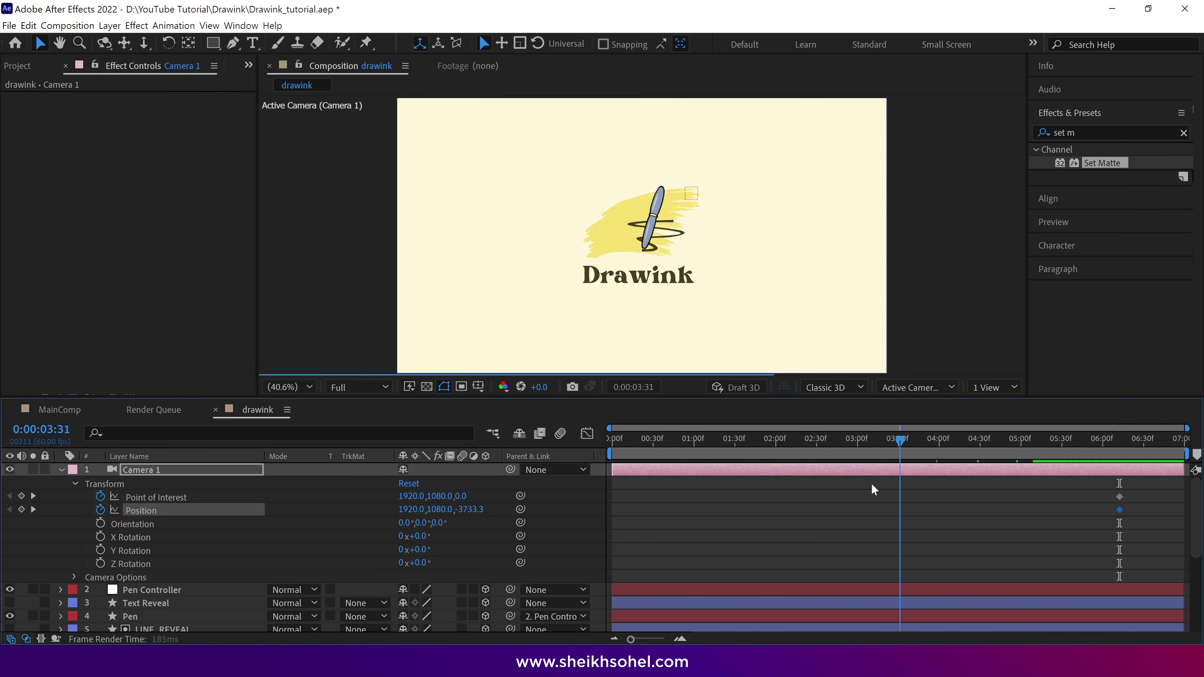
# - At 2:19, dolly Camera 1 in to Z about -1081.6 and pan it to frame the pen tip
pyautogui.moveTo(874, 490); pyautogui.dragTo(805, 494)
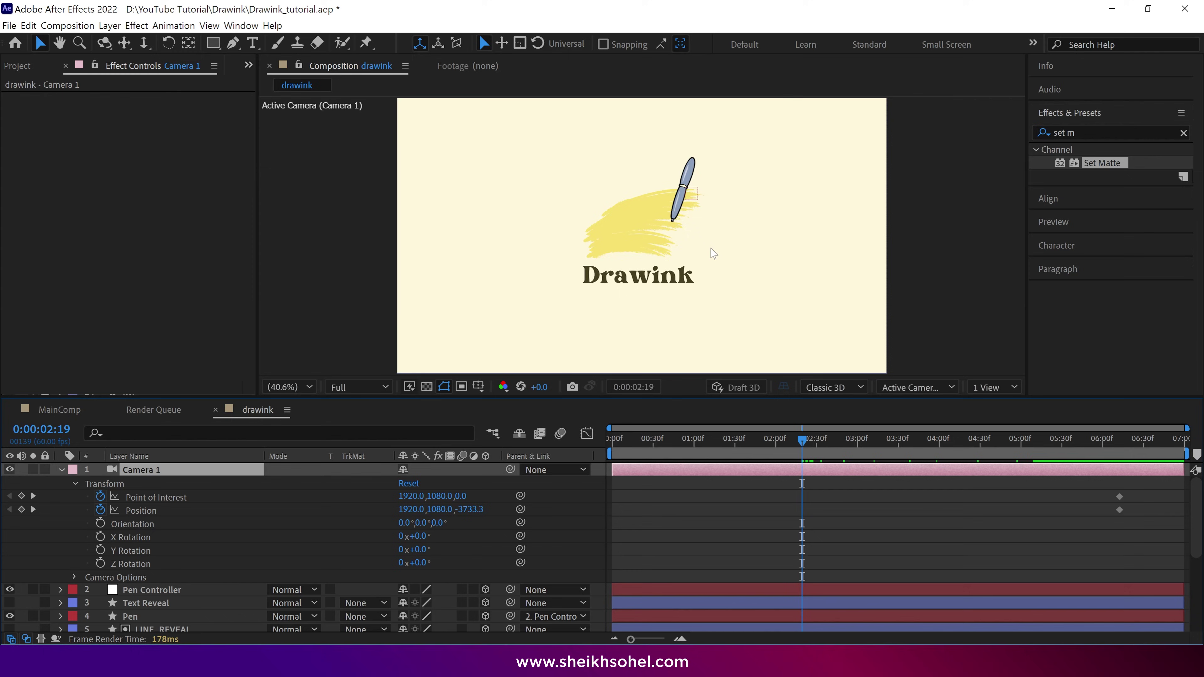
pyautogui.press('c')
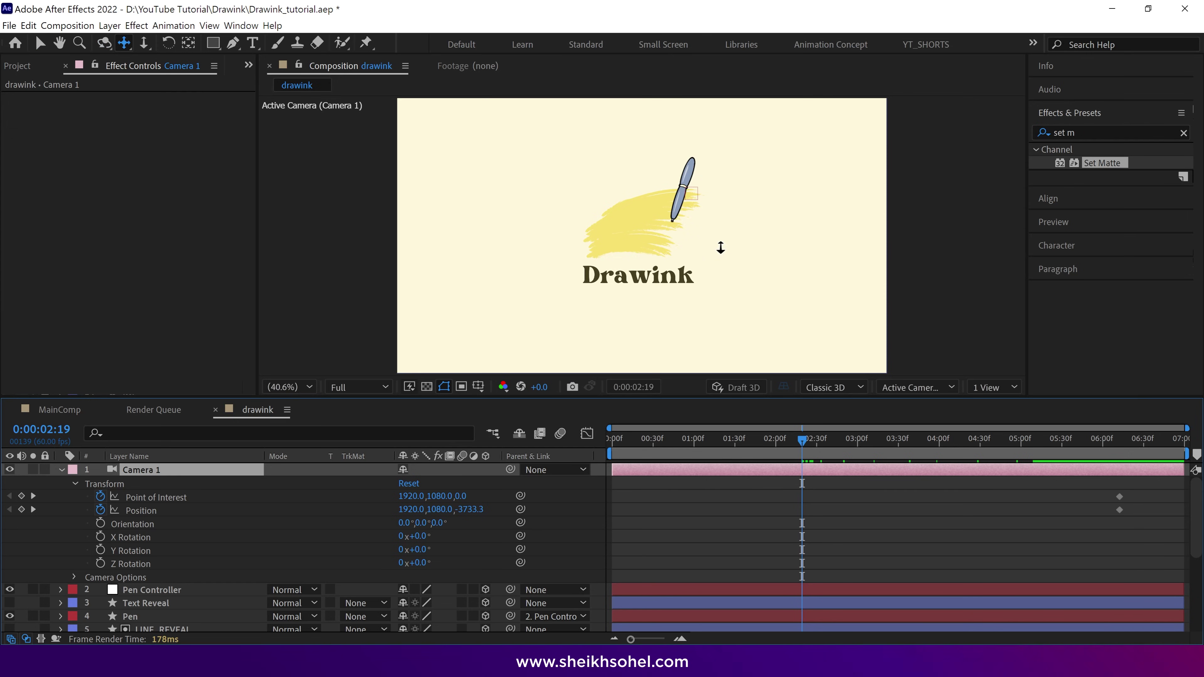
pyautogui.press('c')
pyautogui.moveTo(671, 227)
pyautogui.mouseDown()
pyautogui.moveTo(662, 2)
pyautogui.moveTo(660, 101)
pyautogui.moveTo(656, 63)
pyautogui.mouseUp()
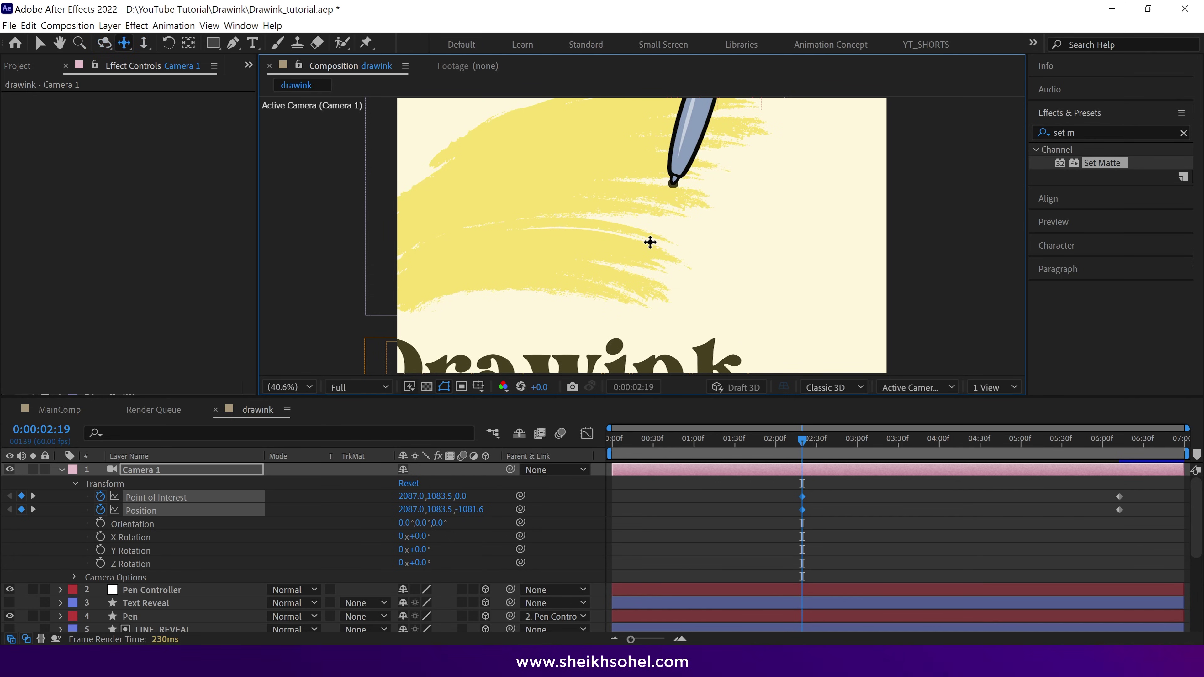
pyautogui.moveTo(650, 245)
pyautogui.mouseDown()
pyautogui.moveTo(656, 183)
pyautogui.moveTo(648, 244)
pyautogui.mouseUp()
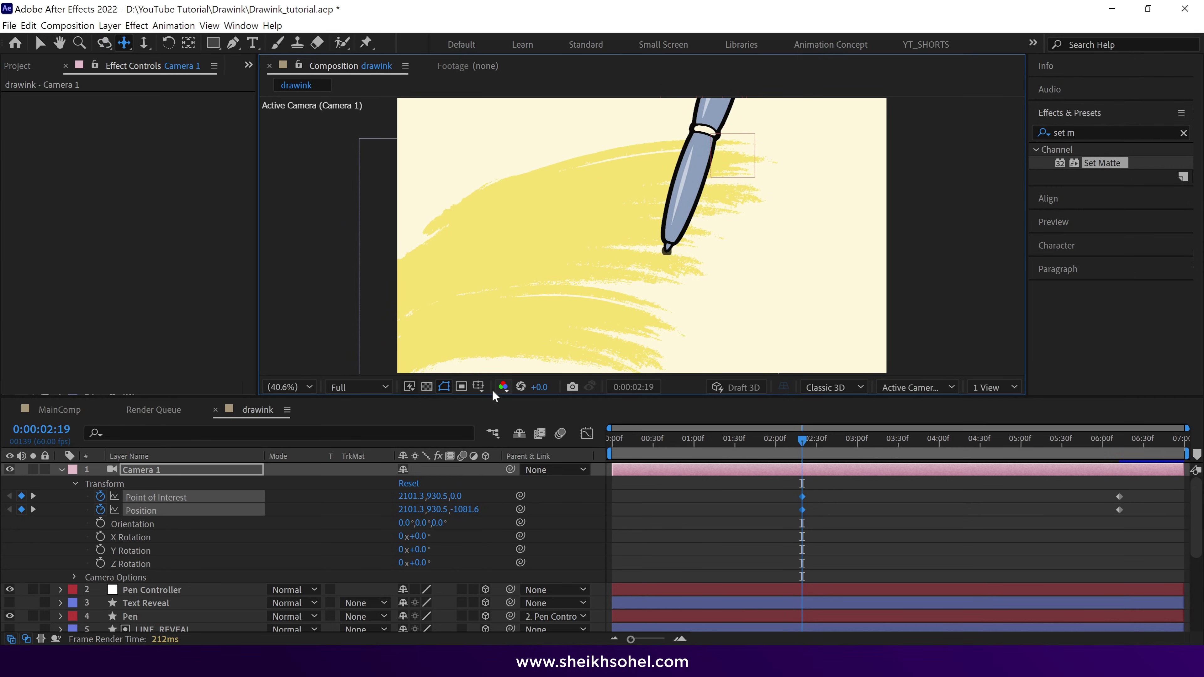
# - Show the title/action safe guides, then centre Camera 1 near the pen tip and move it closer to Z about -828.6
pyautogui.click(480, 387)
pyautogui.click(496, 404)
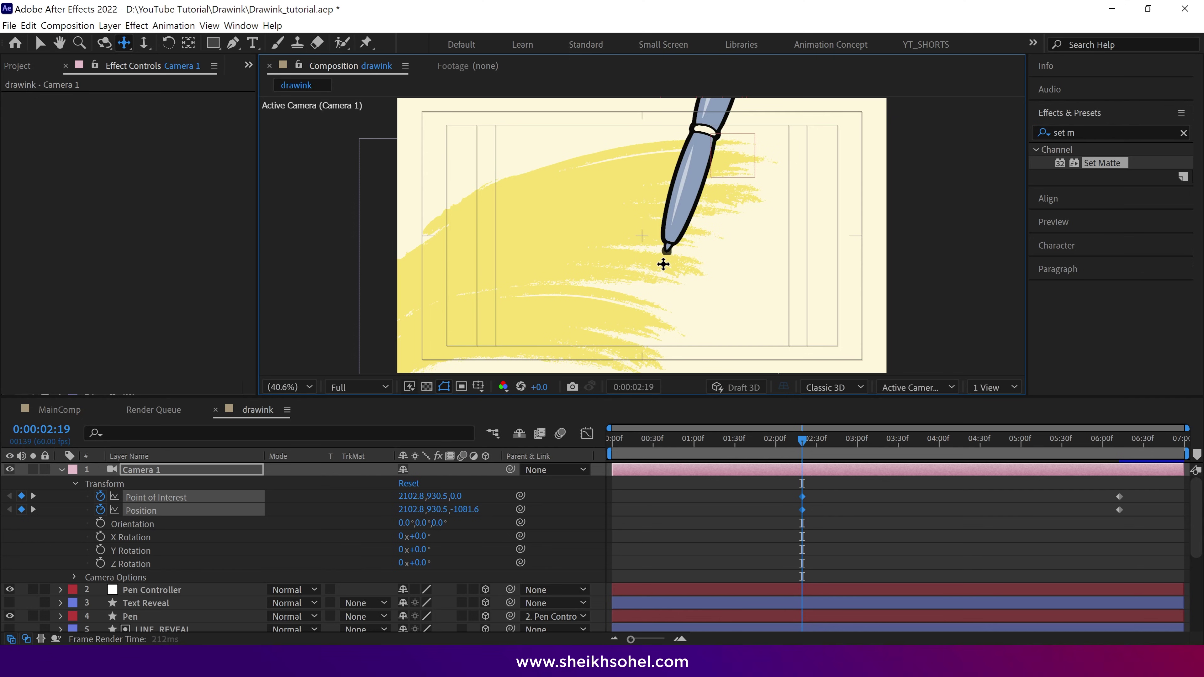
pyautogui.moveTo(663, 264); pyautogui.dragTo(660, 261)
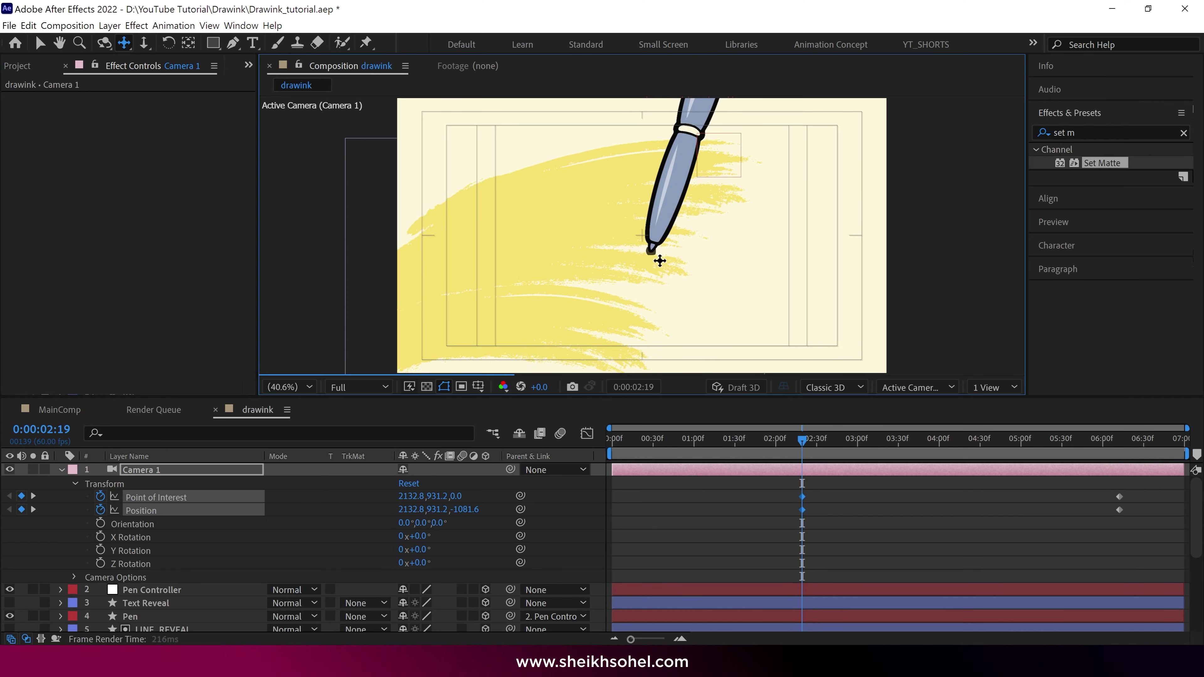
pyautogui.click(377, 501)
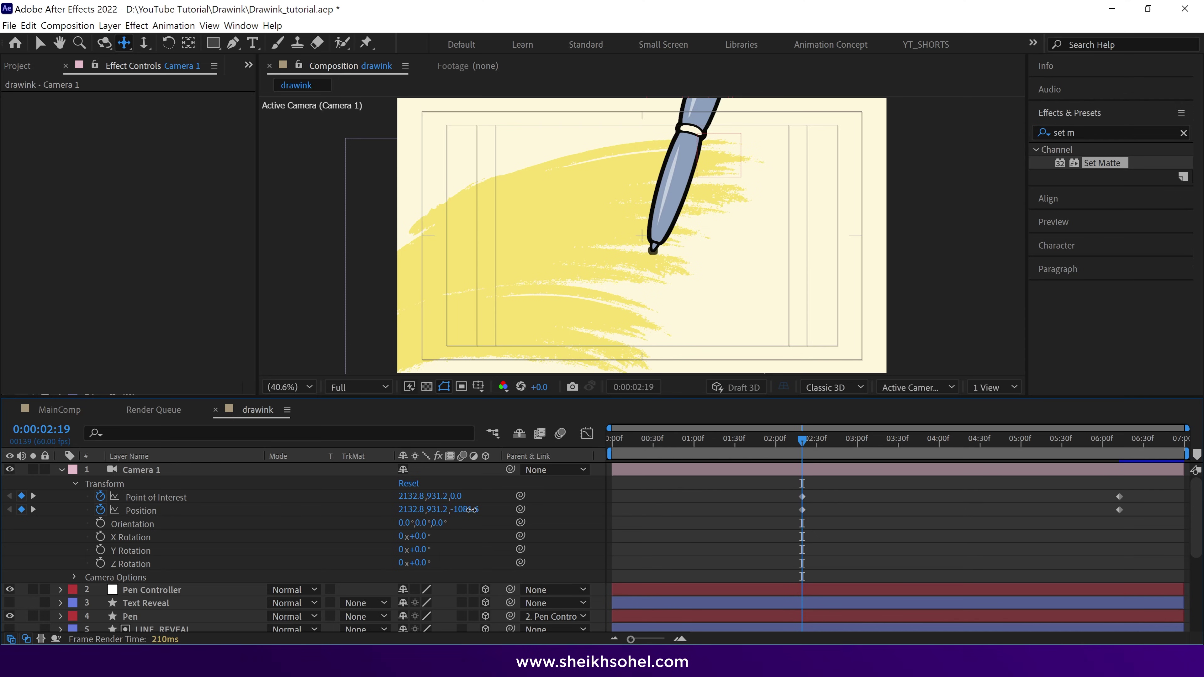
pyautogui.moveTo(471, 510); pyautogui.dragTo(691, 509)
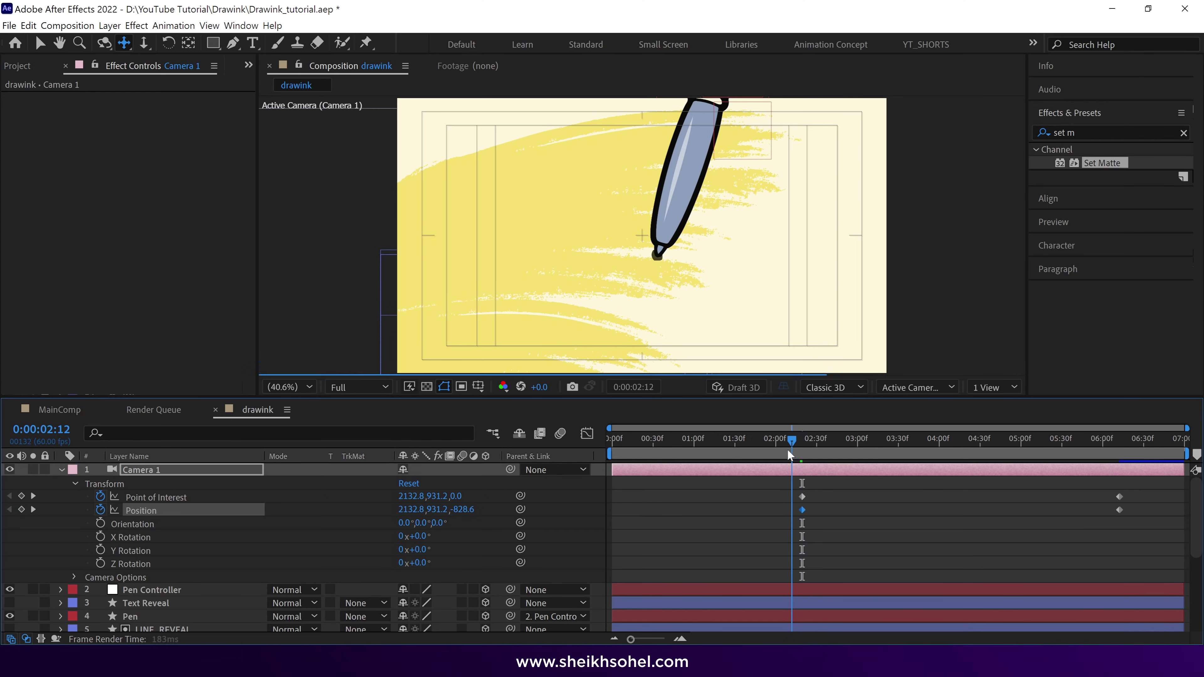
# - Reveal the keyframes of all layers and go to Pen Controller's middle Position keyframe at 0:58
pyautogui.moveTo(787, 449); pyautogui.dragTo(702, 473)
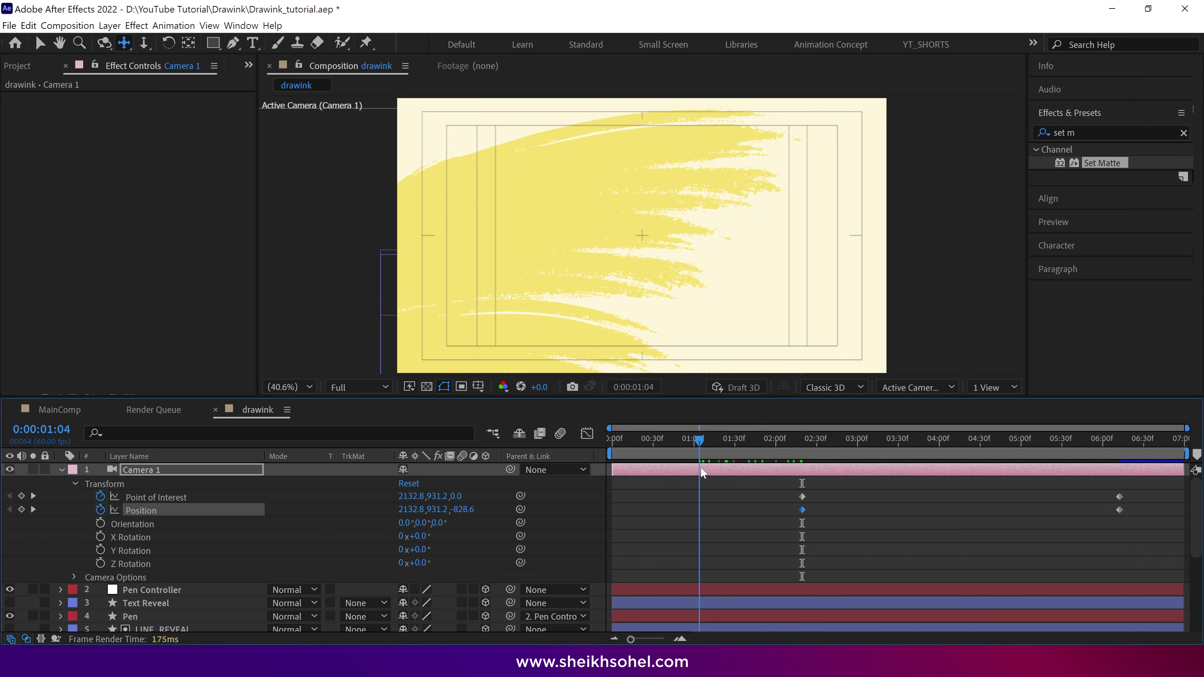
pyautogui.hotkey('ctrl', 'a')
pyautogui.press('u')
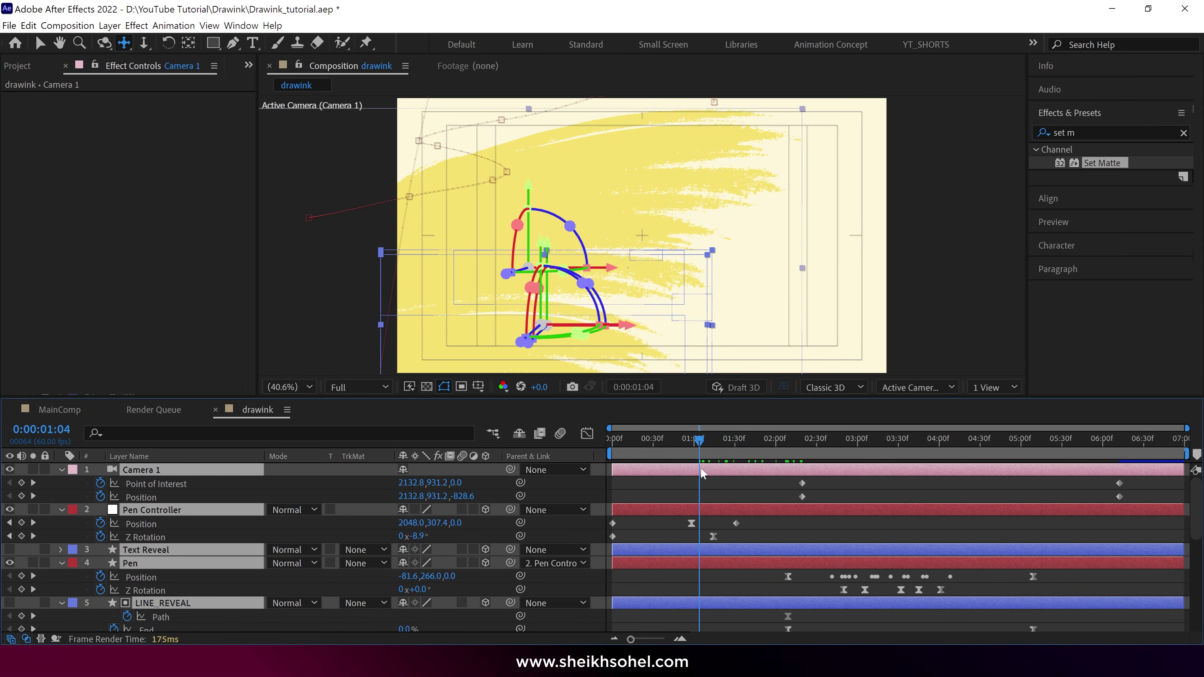
pyautogui.click(692, 442)
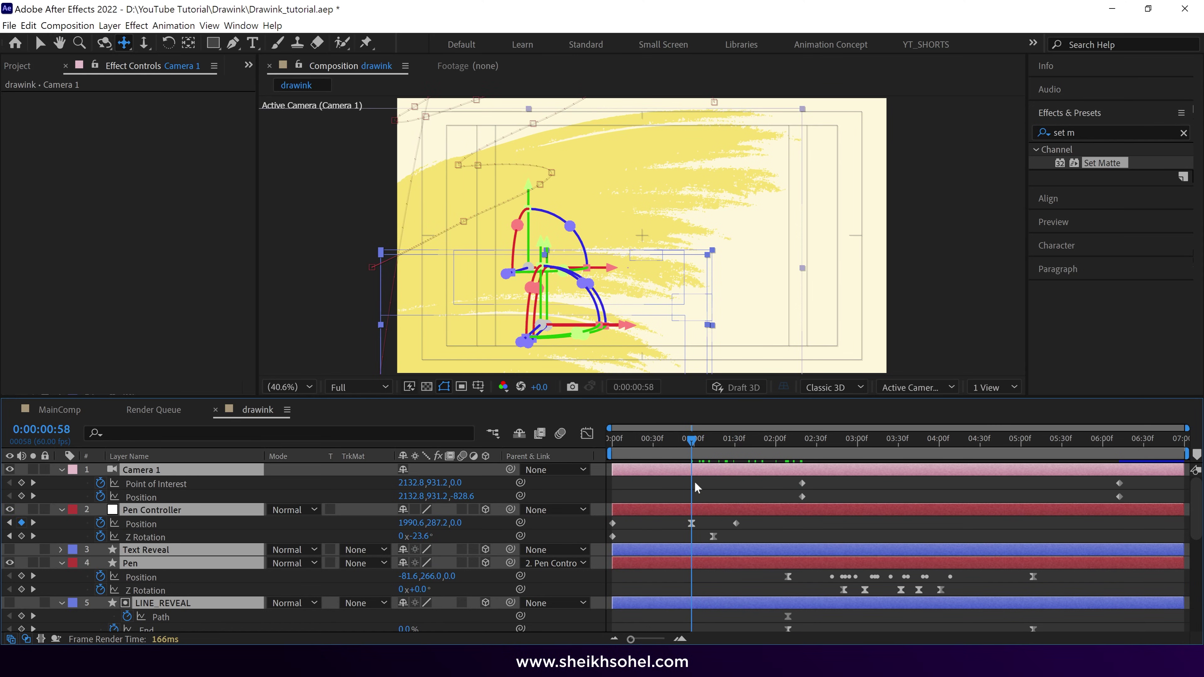
pyautogui.click(702, 514)
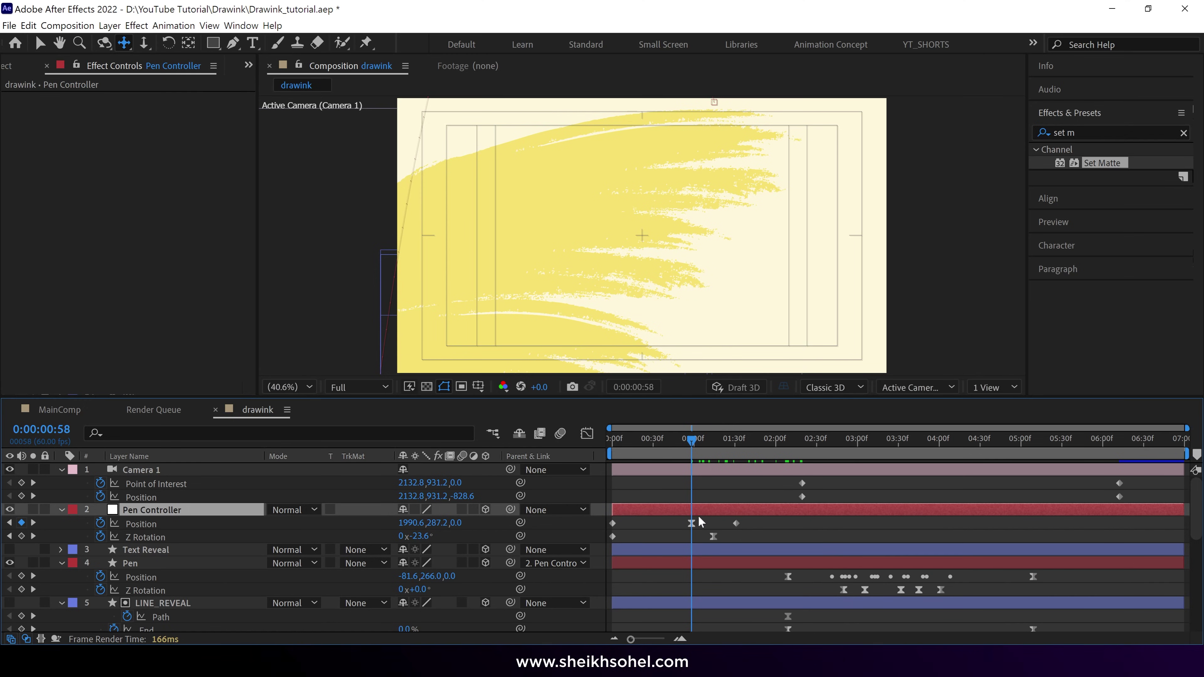
# - At 0:58, pan Camera 1 to centre the pen and pull it back to Z about -1334.6
pyautogui.click(693, 469)
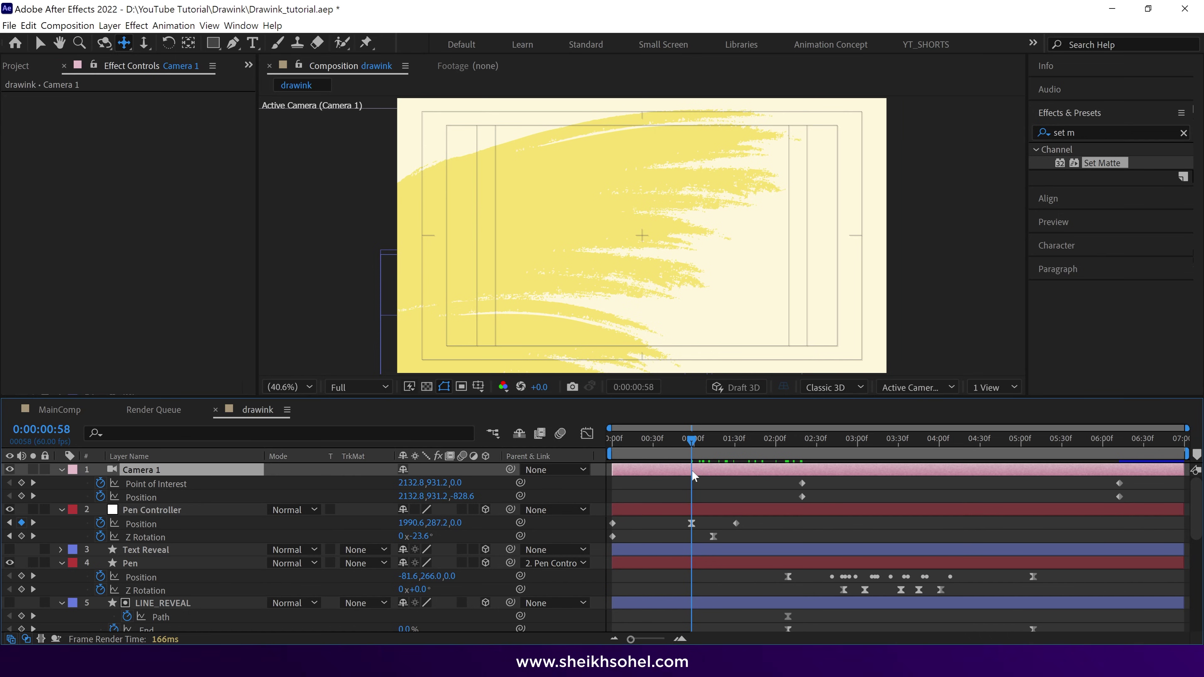
pyautogui.moveTo(652, 232); pyautogui.dragTo(652, 214)
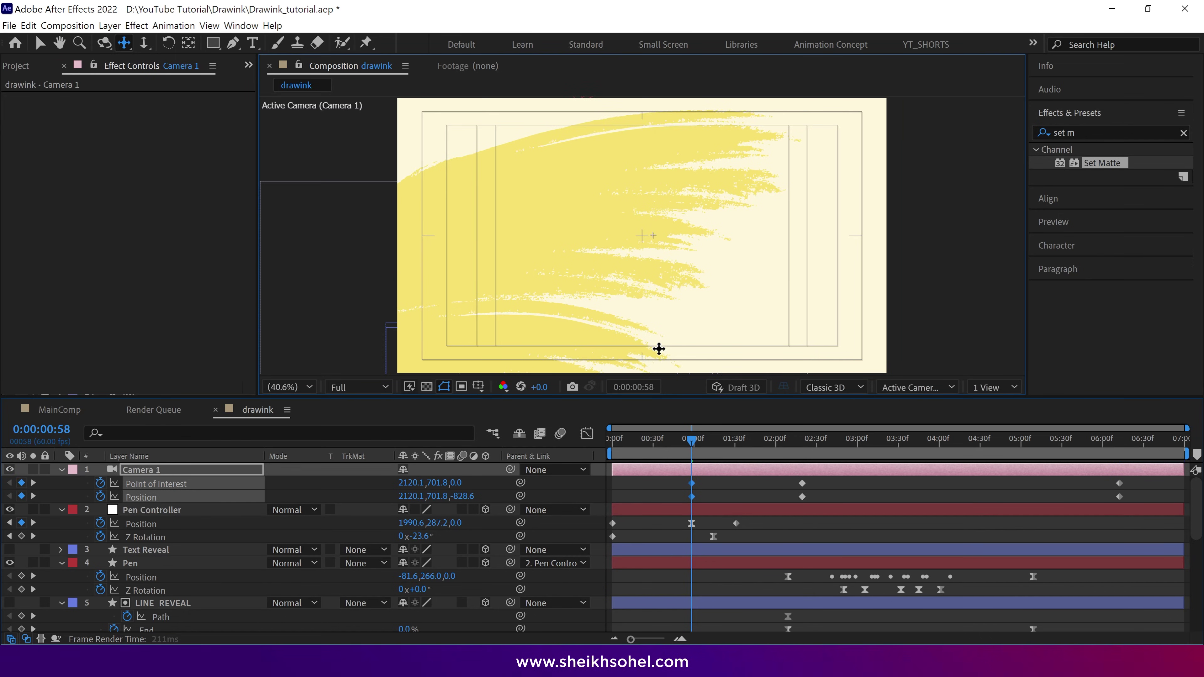
pyautogui.moveTo(659, 348)
pyautogui.mouseDown()
pyautogui.moveTo(648, 234)
pyautogui.moveTo(704, 215)
pyautogui.moveTo(696, 258)
pyautogui.mouseUp()
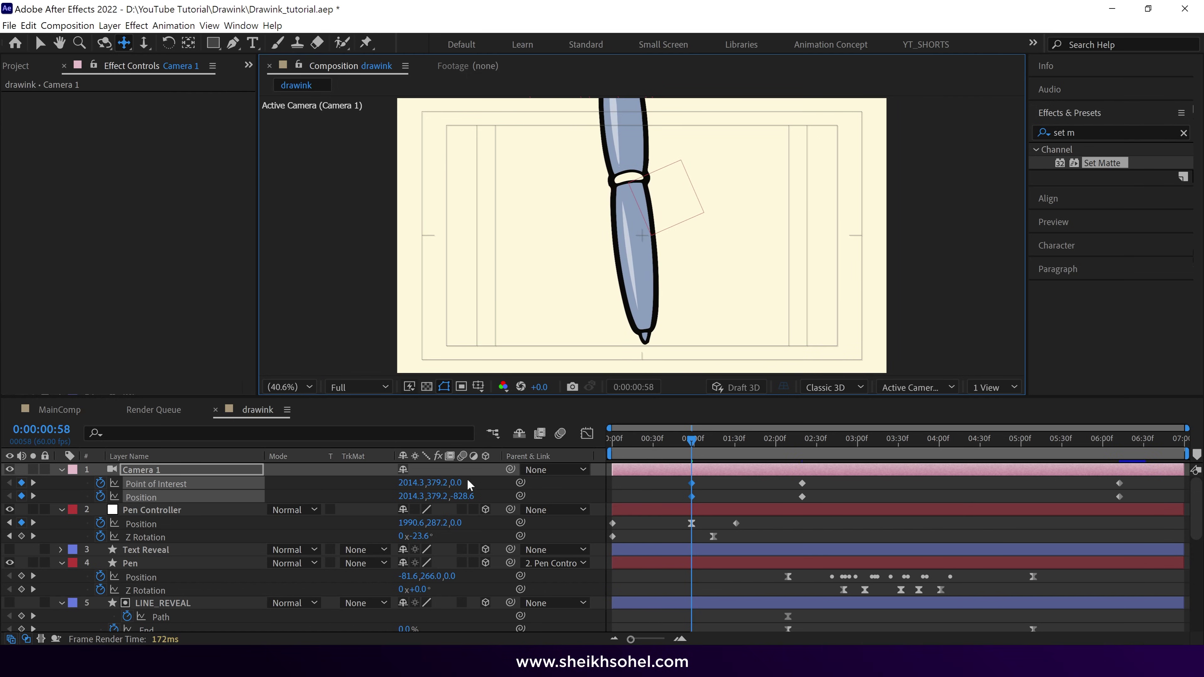
pyautogui.moveTo(459, 495); pyautogui.dragTo(454, 500)
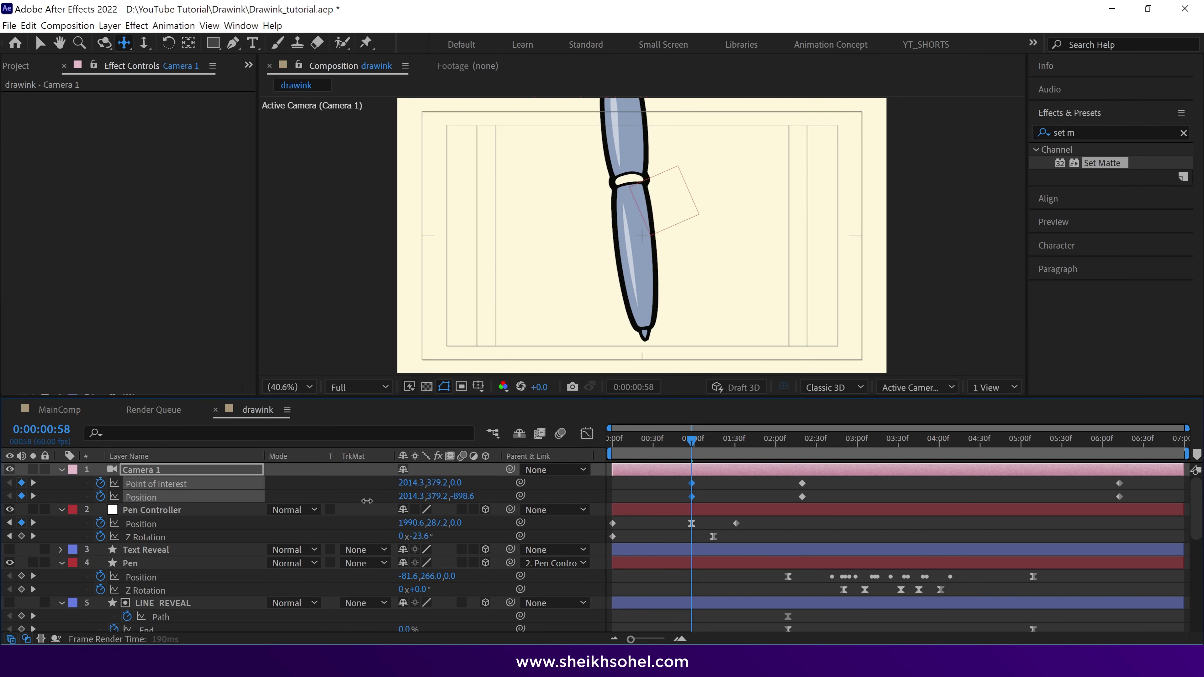
pyautogui.moveTo(367, 500); pyautogui.dragTo(100, 497)
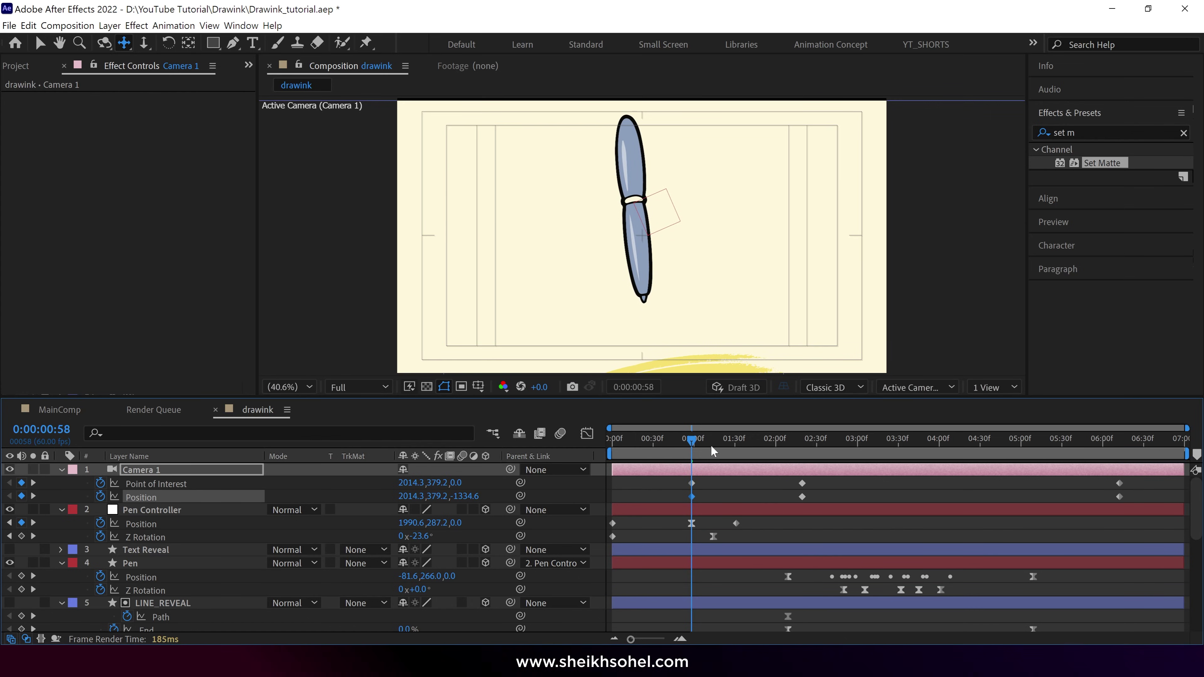
pyautogui.moveTo(680, 261); pyautogui.dragTo(683, 274)
# - Scale the BG layer to 118% to cover the whole camera view, then lock it
pyautogui.press(',')
pyautogui.press(',')
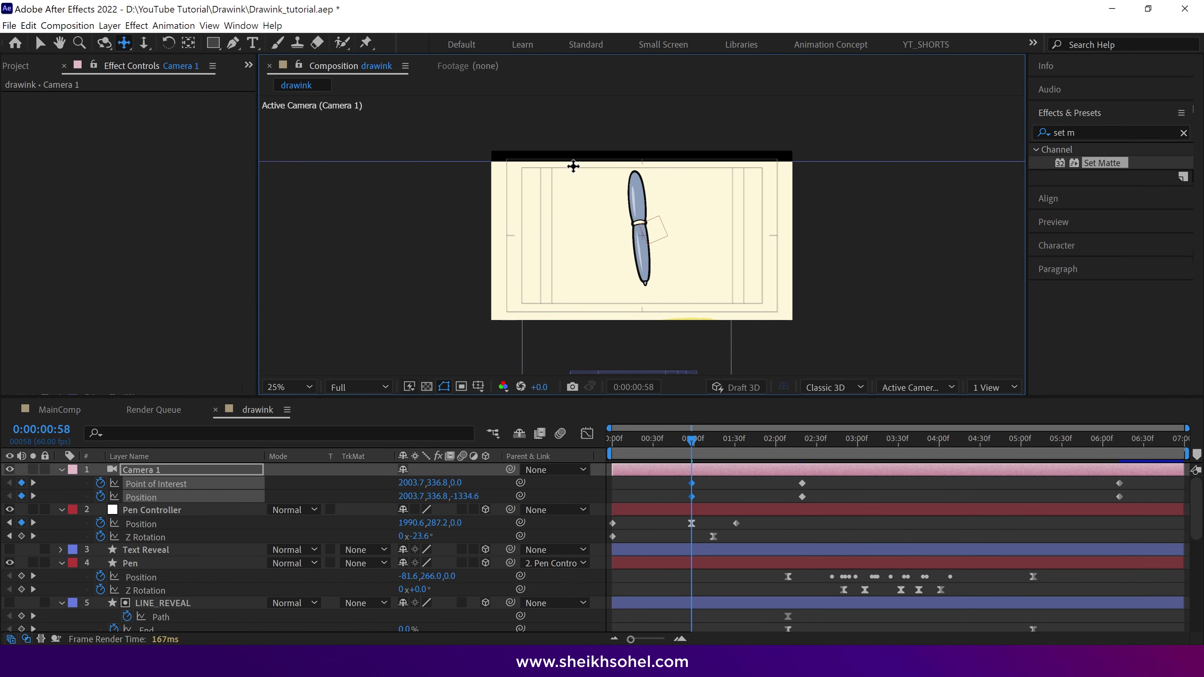
pyautogui.scroll(-10, 115, 611)
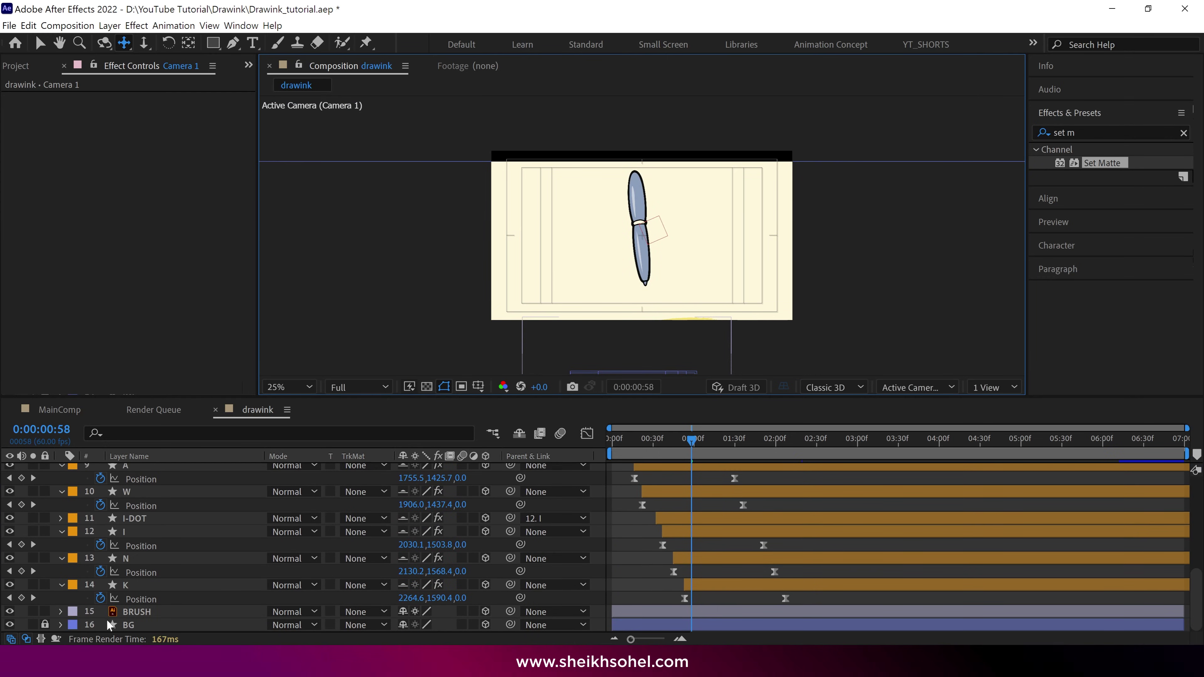
pyautogui.click(131, 621)
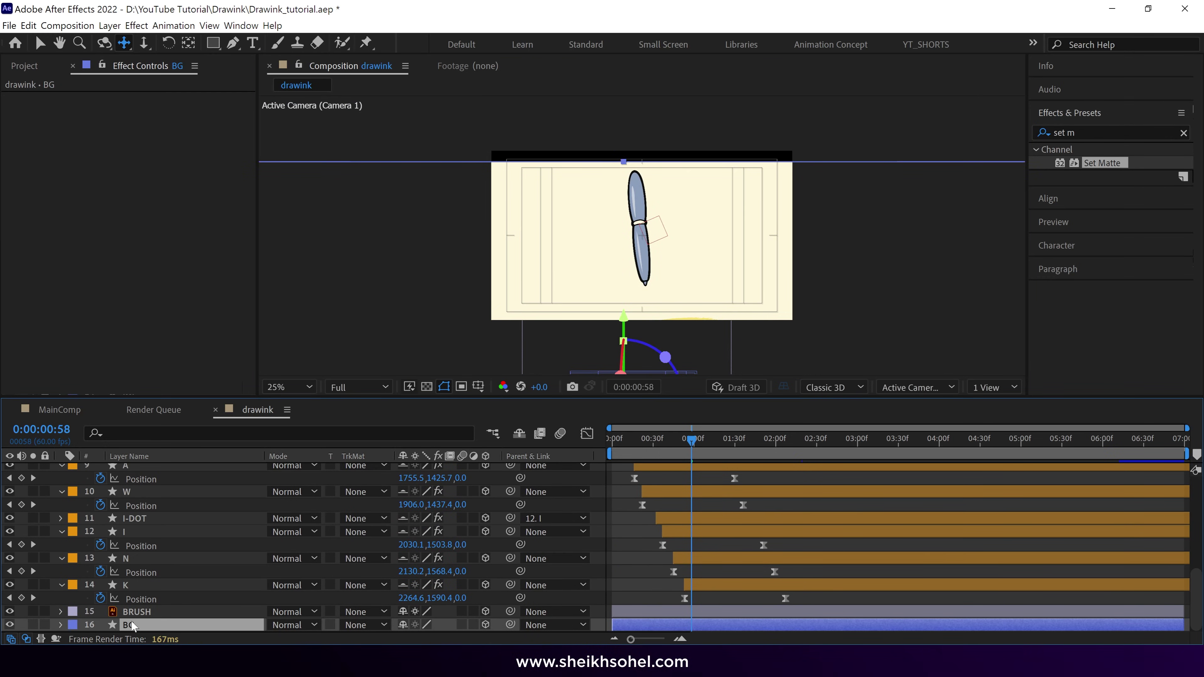
pyautogui.press('s')
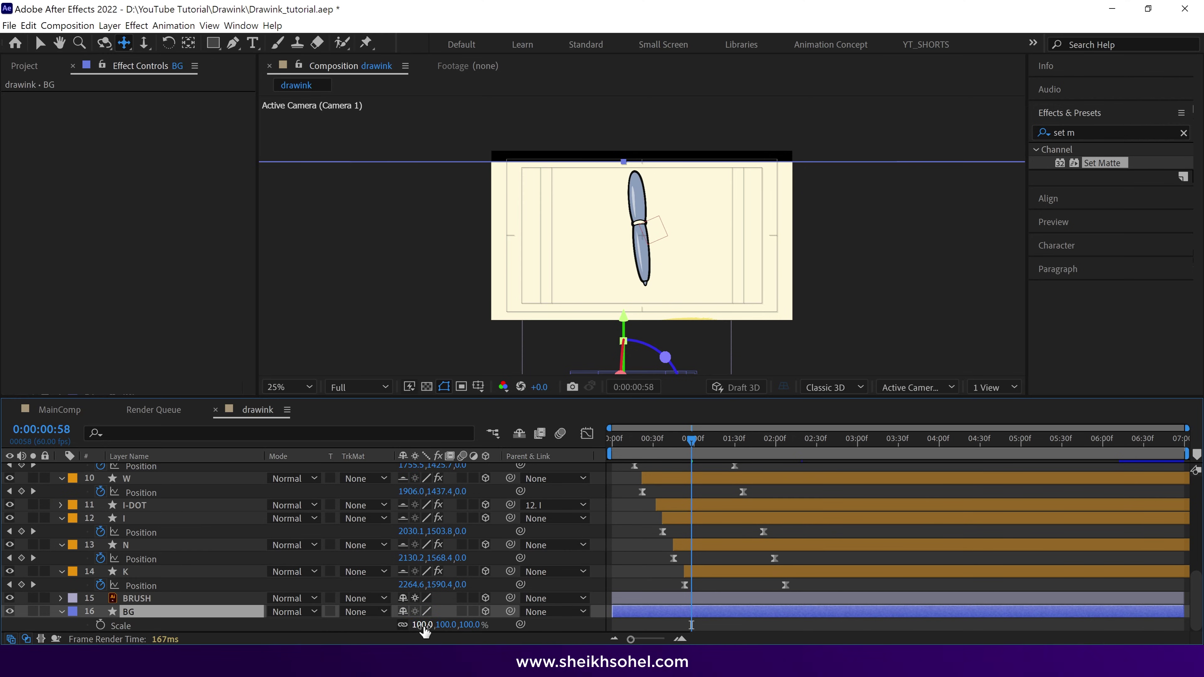
pyautogui.moveTo(428, 626); pyautogui.dragTo(433, 623)
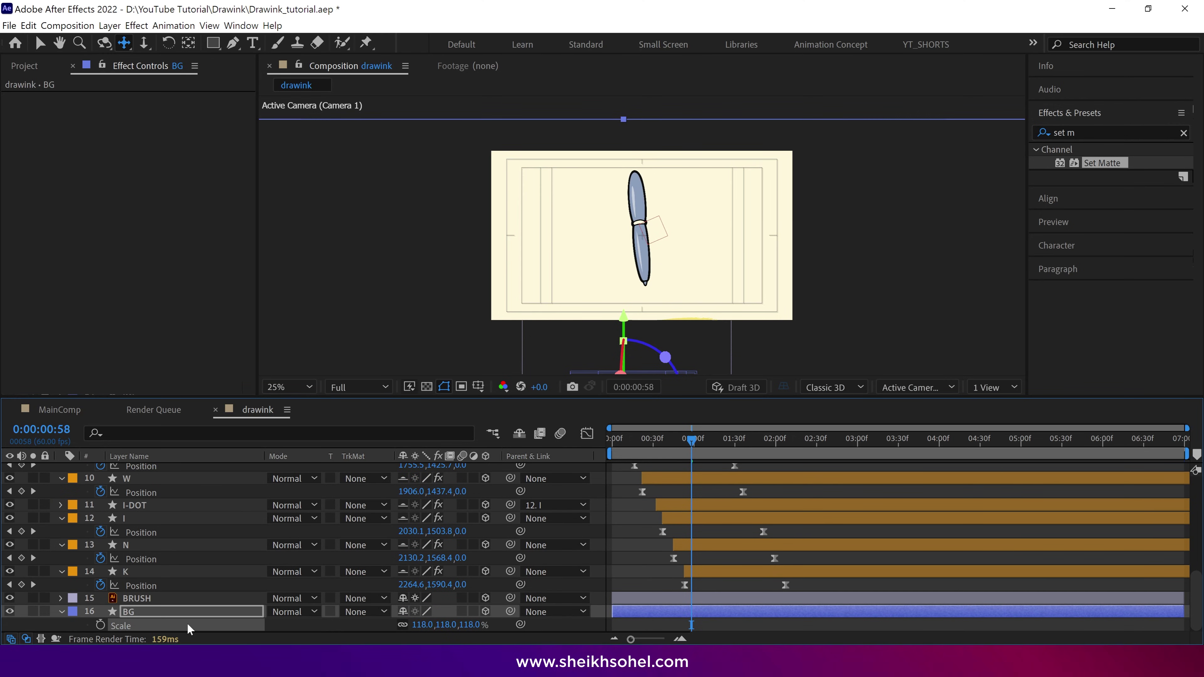
pyautogui.click(45, 611)
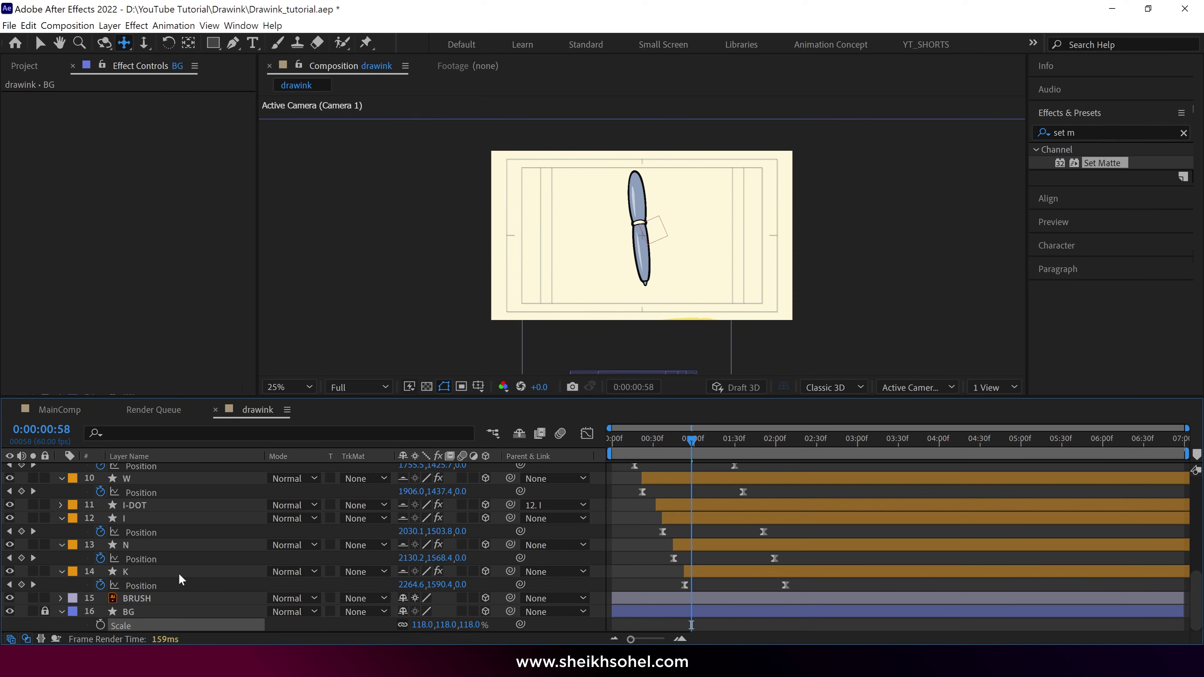
# - Scrub from 0:58 back to frame 0 to check the camera framing of the pen's entry
pyautogui.scroll(10, 179, 573)
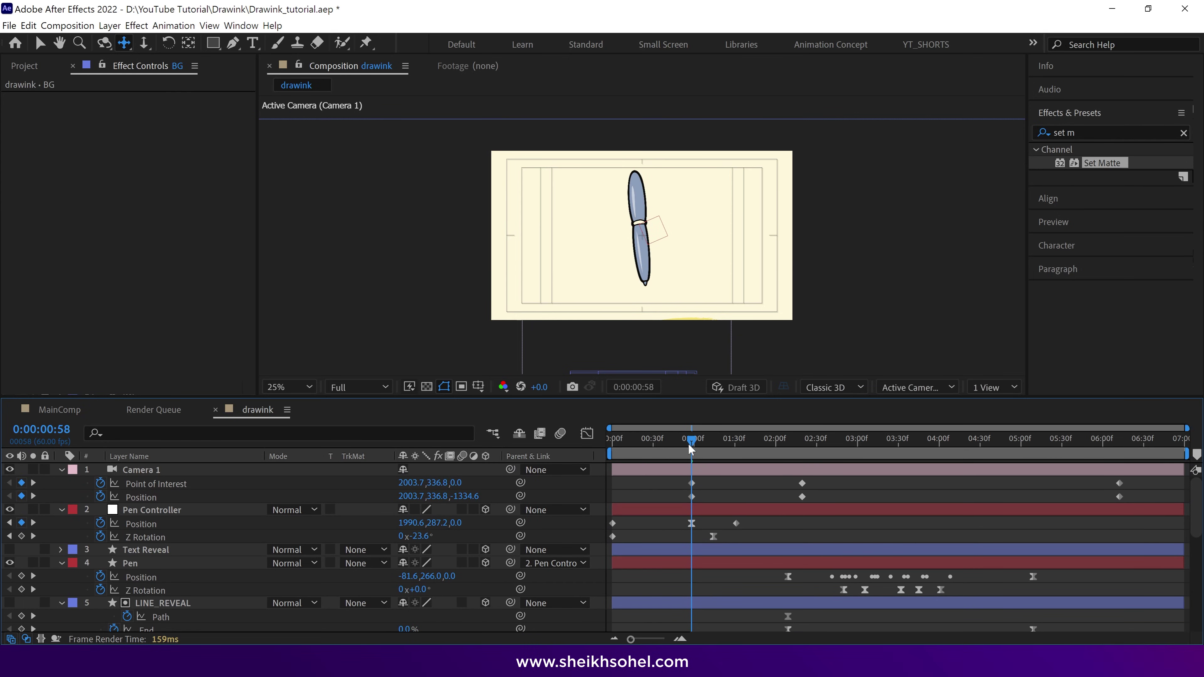
pyautogui.moveTo(689, 445); pyautogui.dragTo(602, 457)
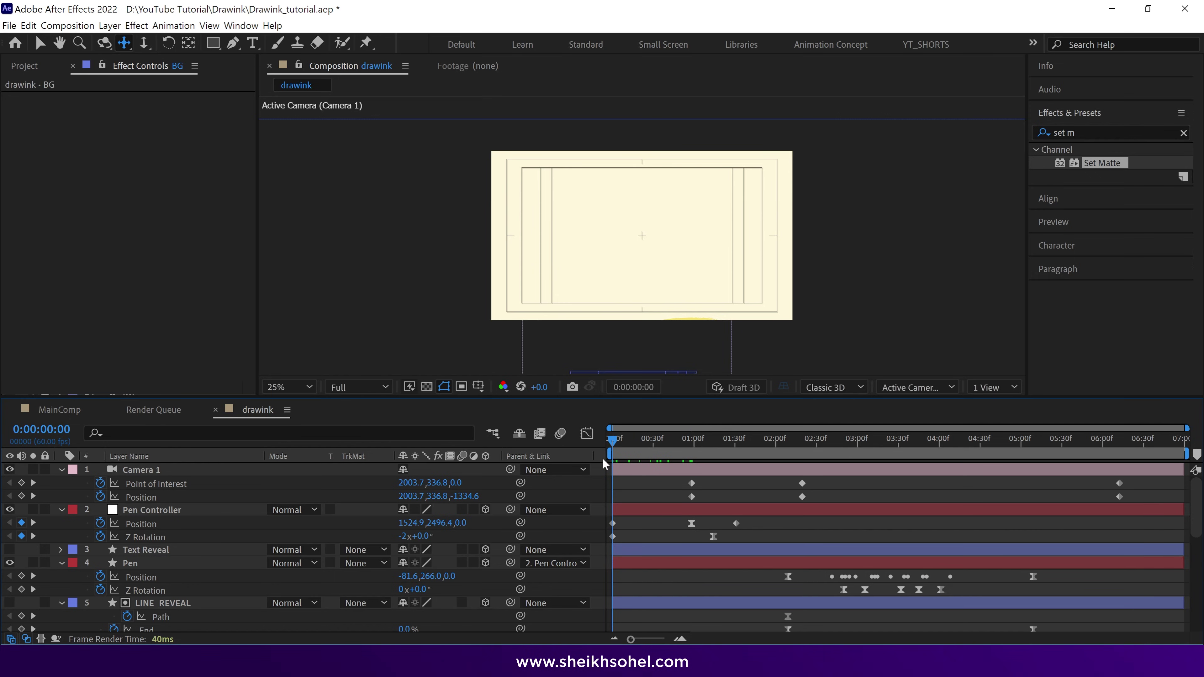
# - At frame 0, pan Camera 1 down to about 1864.7, 1817.7 and check the framing of the pen's entry
pyautogui.moveTo(634, 287); pyautogui.dragTo(644, 170)
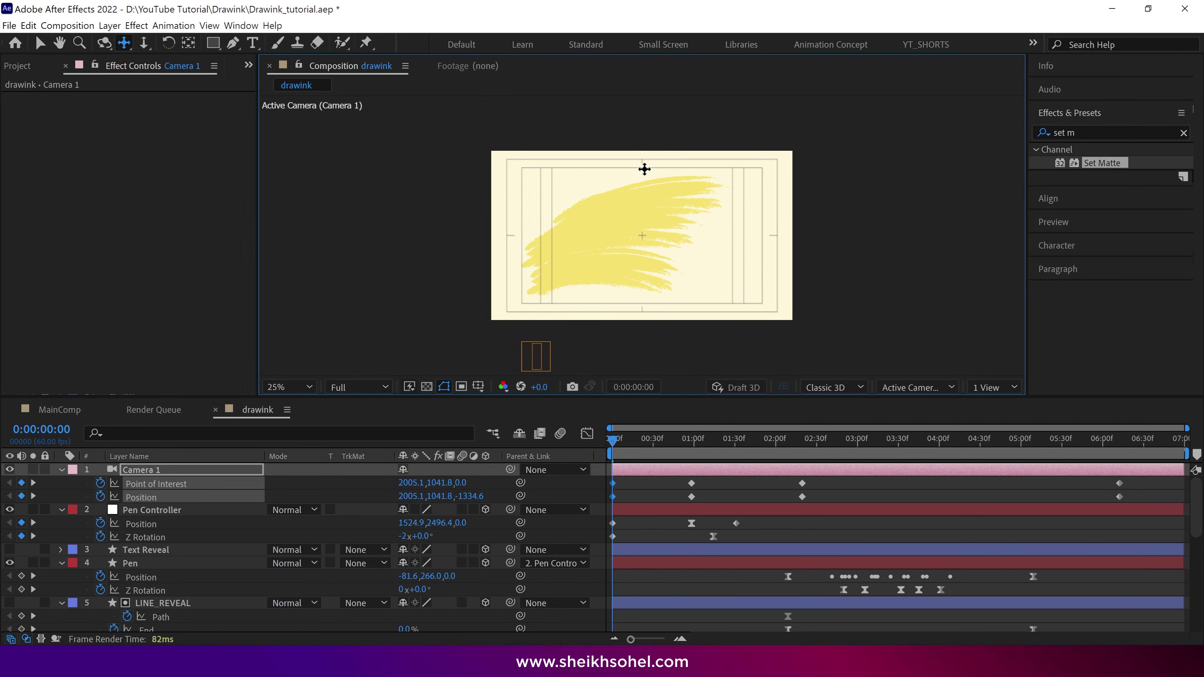
pyautogui.moveTo(639, 237); pyautogui.dragTo(649, 143)
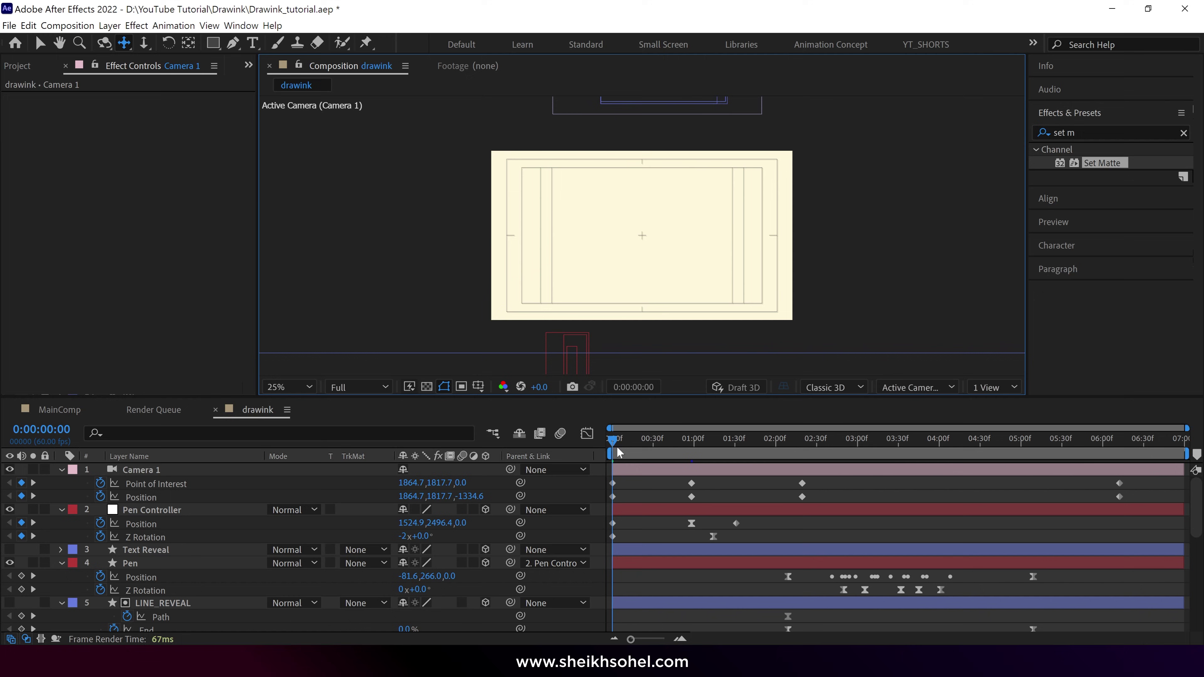
pyautogui.moveTo(616, 441)
pyautogui.mouseDown()
pyautogui.moveTo(655, 445)
pyautogui.moveTo(599, 446)
pyautogui.moveTo(706, 460)
pyautogui.moveTo(736, 512)
pyautogui.mouseUp()
# - Set the preview resolution to Quarter and move Camera 1's third pair of keyframes earlier to about 1:31
pyautogui.click(382, 387)
pyautogui.click(362, 480)
pyautogui.moveTo(811, 483); pyautogui.dragTo(741, 494)
pyautogui.press('pageup')
pyautogui.press('pageup')
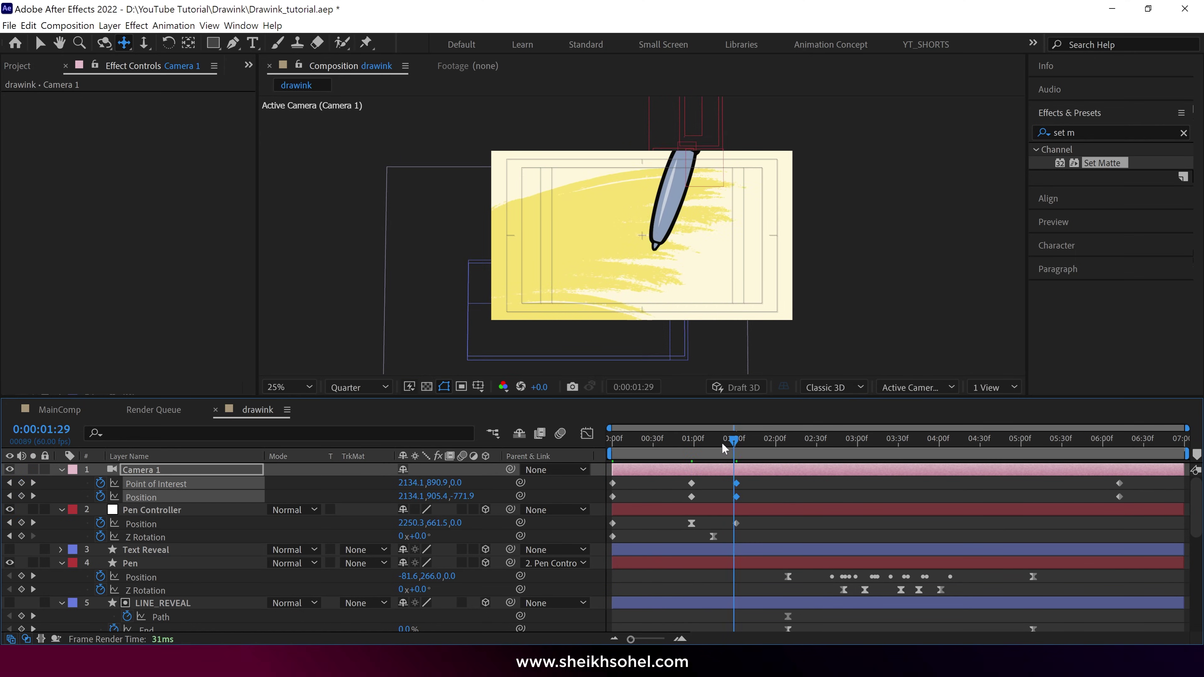
# - Apply Easy Ease to Camera 1's first three Point of Interest and Position keyframes and preview the move
pyautogui.moveTo(724, 448); pyautogui.dragTo(589, 512)
pyautogui.press('k')
pyautogui.rightClick(613, 488)
pyautogui.moveTo(664, 482)
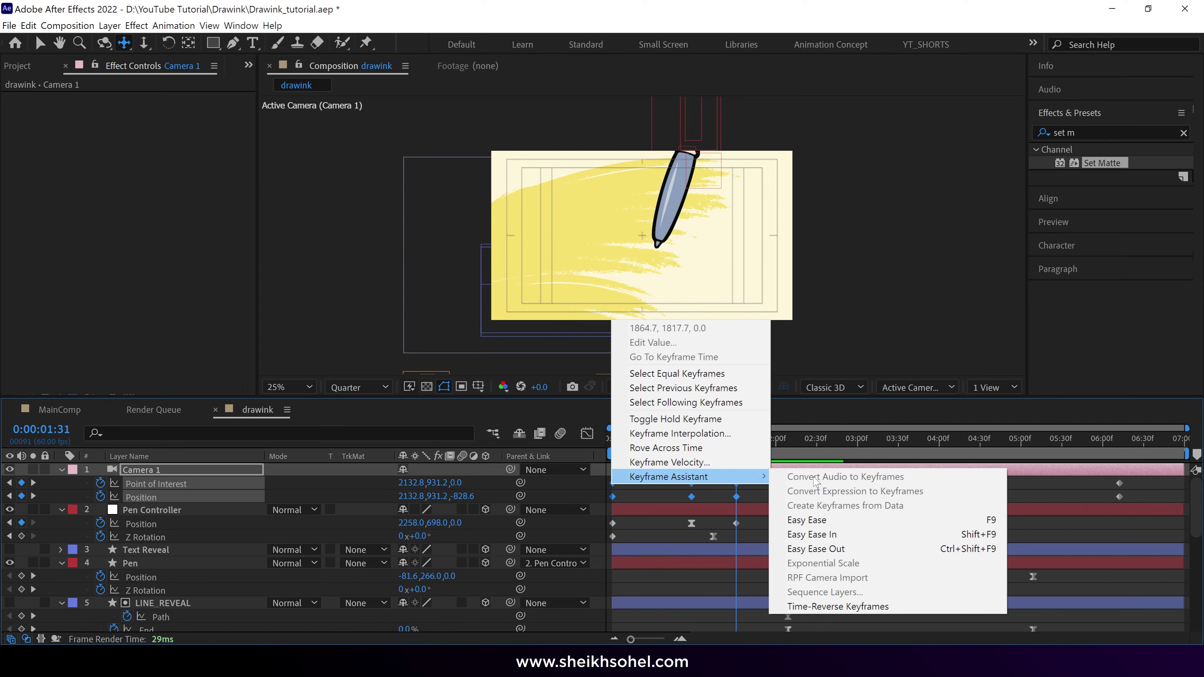
pyautogui.click(825, 521)
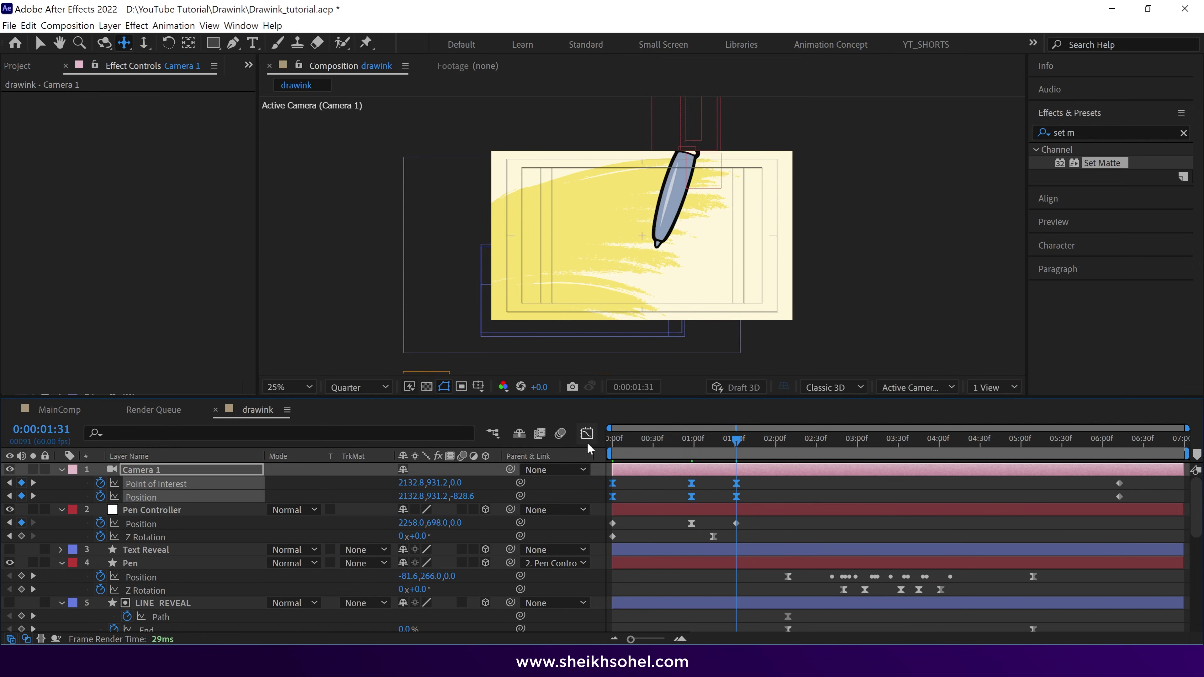
pyautogui.moveTo(742, 448); pyautogui.dragTo(625, 449)
pyautogui.press('space')
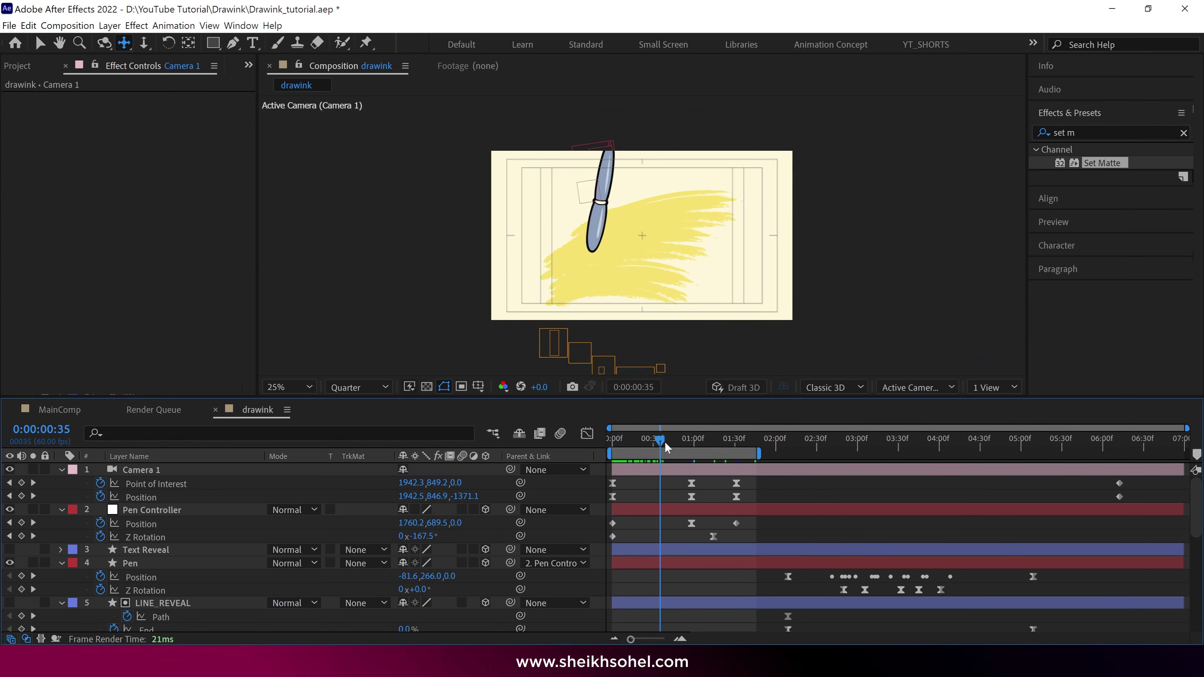
# - Lengthen the incoming and outgoing speed handles of Camera 1's middle keyframes at 0:58 in the Graph Editor
pyautogui.moveTo(705, 481); pyautogui.dragTo(684, 507)
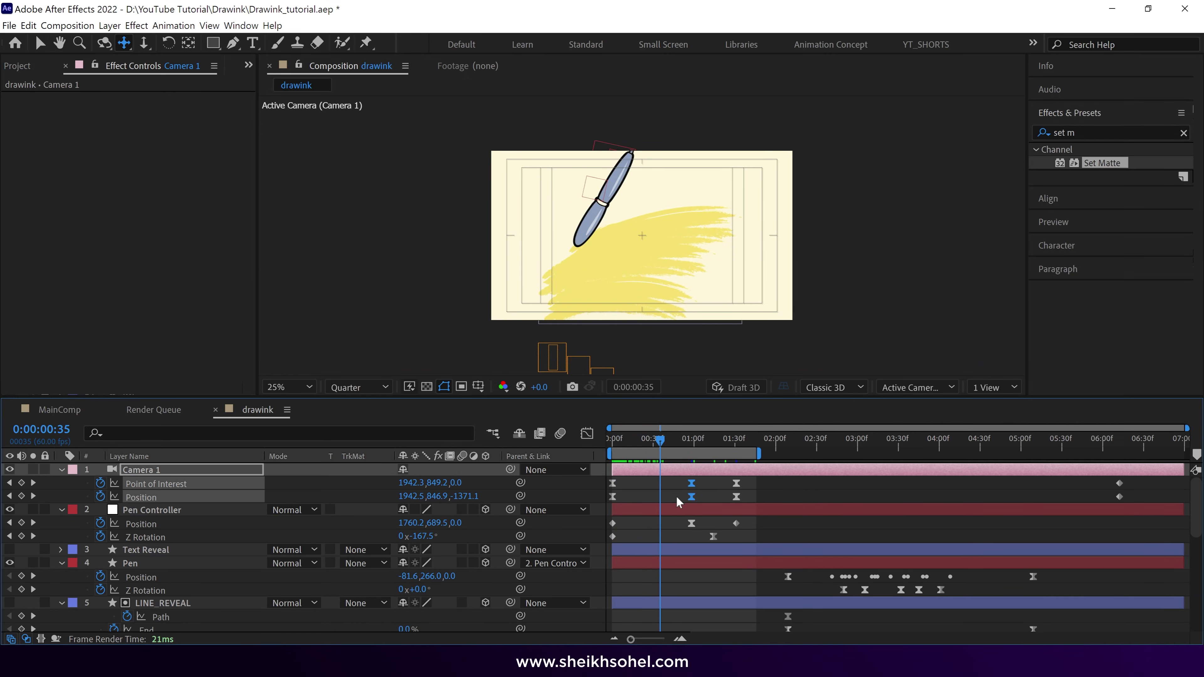
pyautogui.click(587, 434)
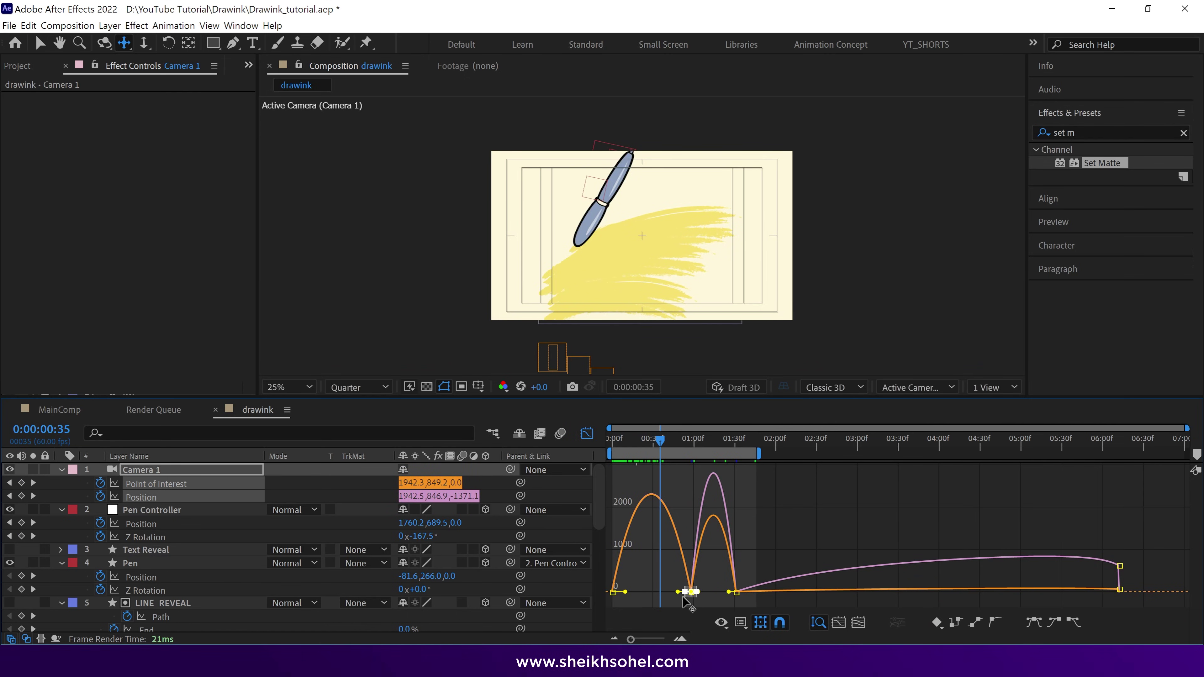
pyautogui.moveTo(678, 593); pyautogui.dragTo(667, 592)
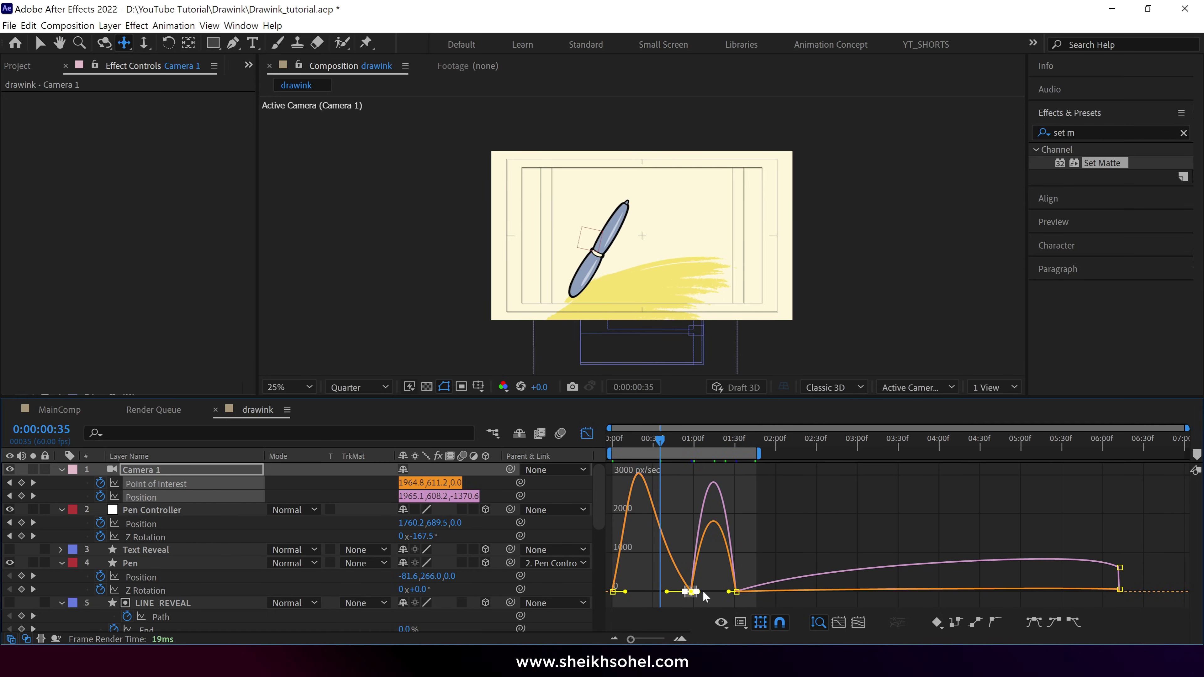
pyautogui.scroll(3, 705, 597)
pyautogui.scroll(3, 701, 597)
pyautogui.moveTo(690, 592); pyautogui.dragTo(725, 594)
pyautogui.scroll(-6, 697, 545)
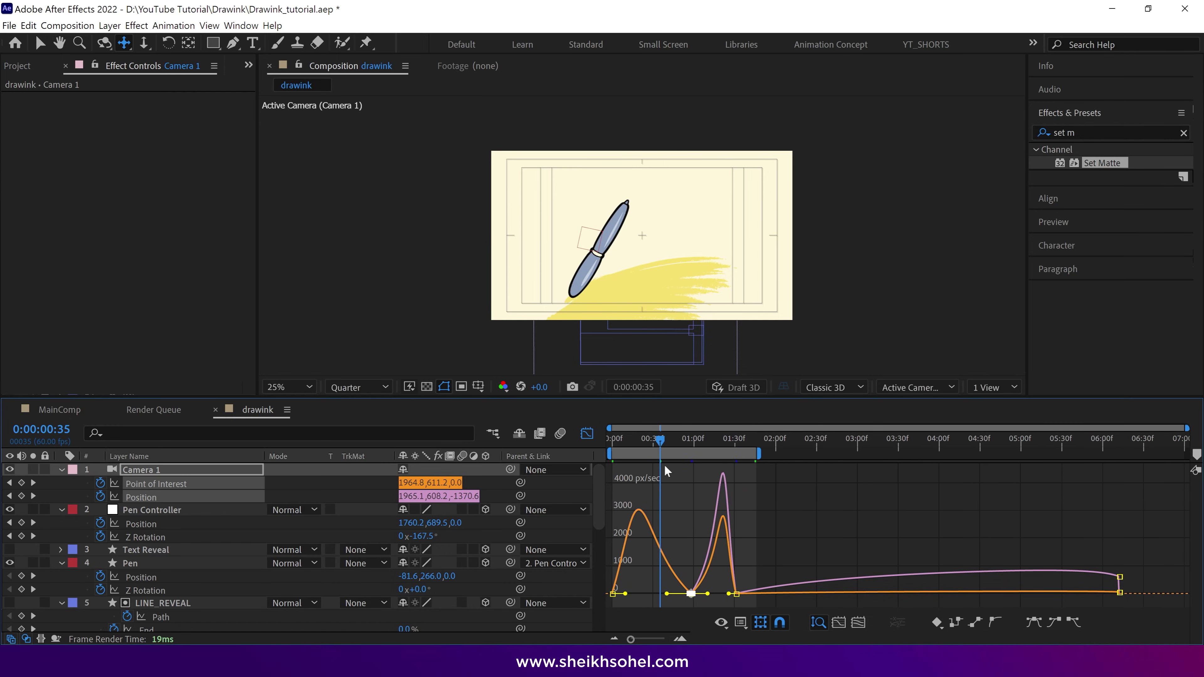
# - Preview the camera's opening move with the adjusted speed curves, then return to the keyframe view
pyautogui.press('pagedown')
pyautogui.moveTo(679, 445); pyautogui.dragTo(746, 482)
pyautogui.press('space')
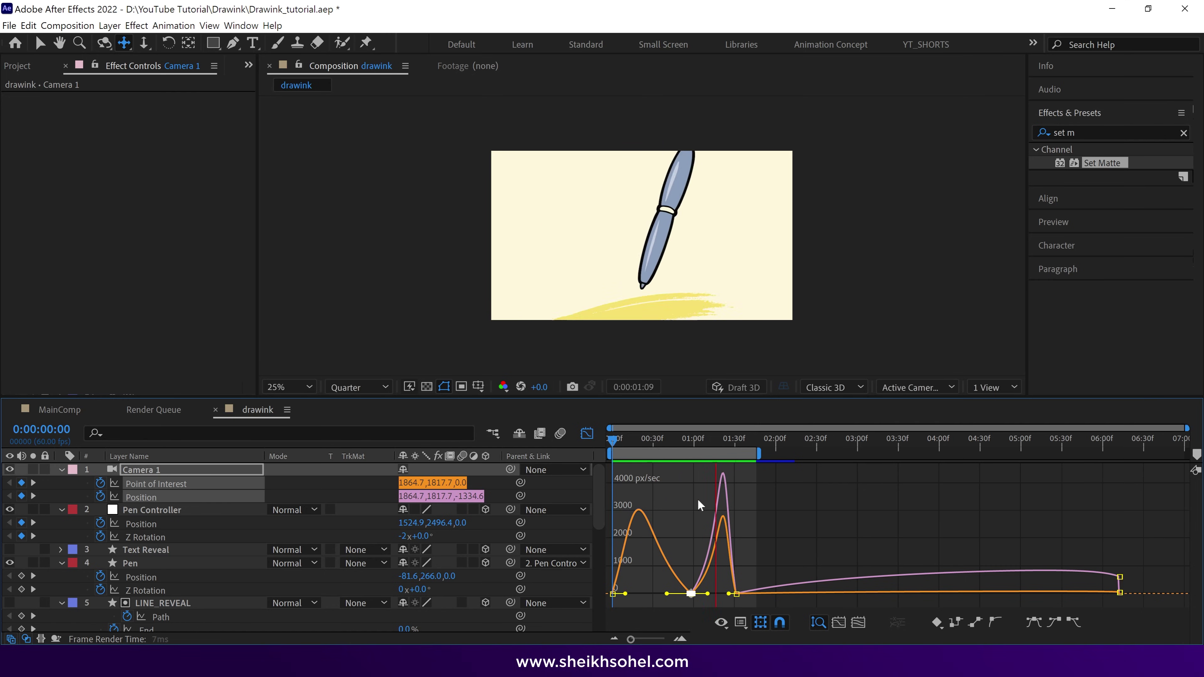
pyautogui.press('space')
pyautogui.click(587, 433)
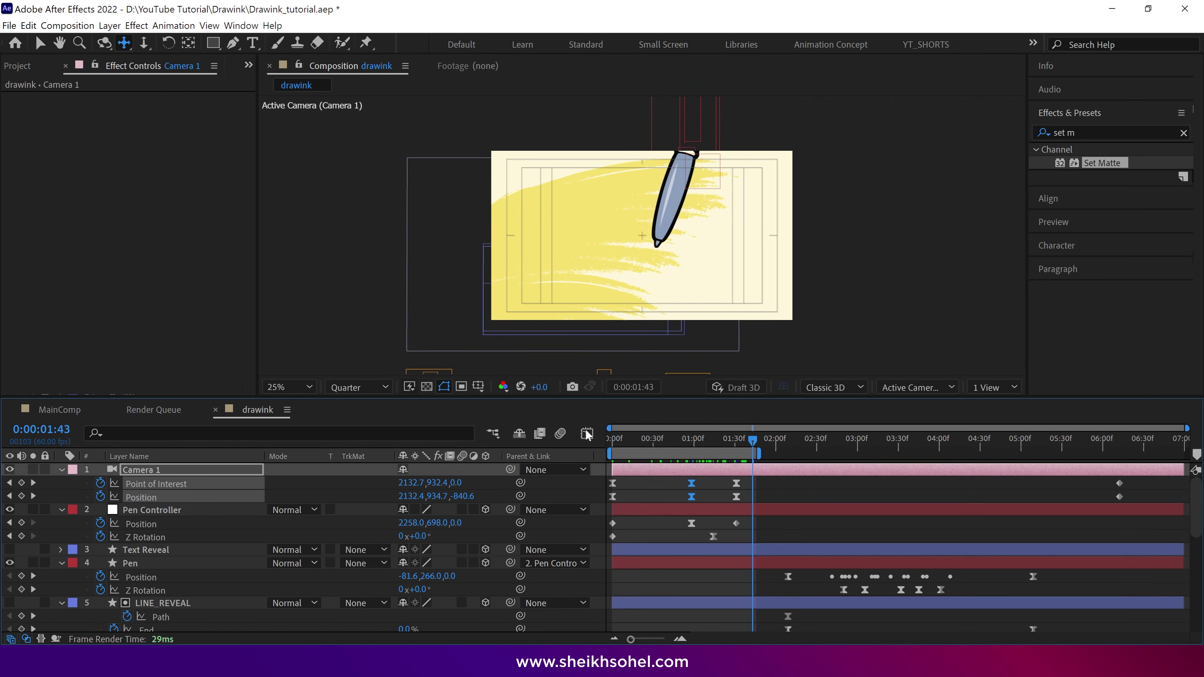
# - Move all Pen and LINE_REVEAL keyframes earlier so that the drawing starts at the playhead at 1:43
pyautogui.scroll(-1, 787, 561)
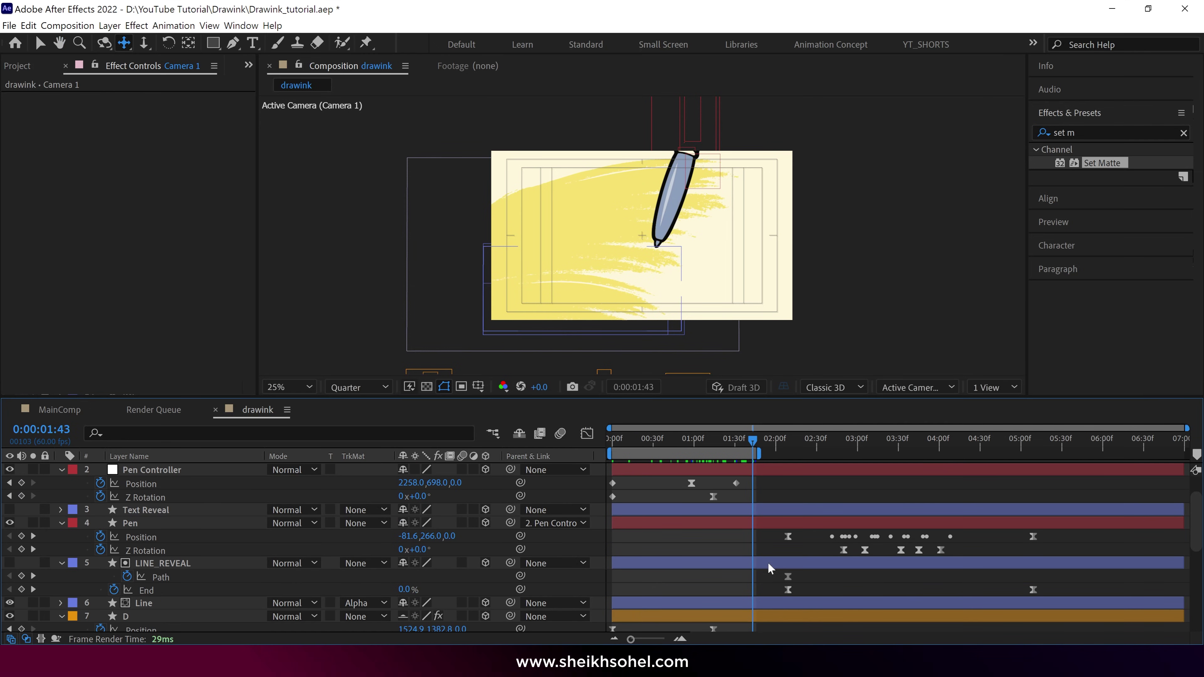
pyautogui.moveTo(766, 535); pyautogui.dragTo(1070, 636)
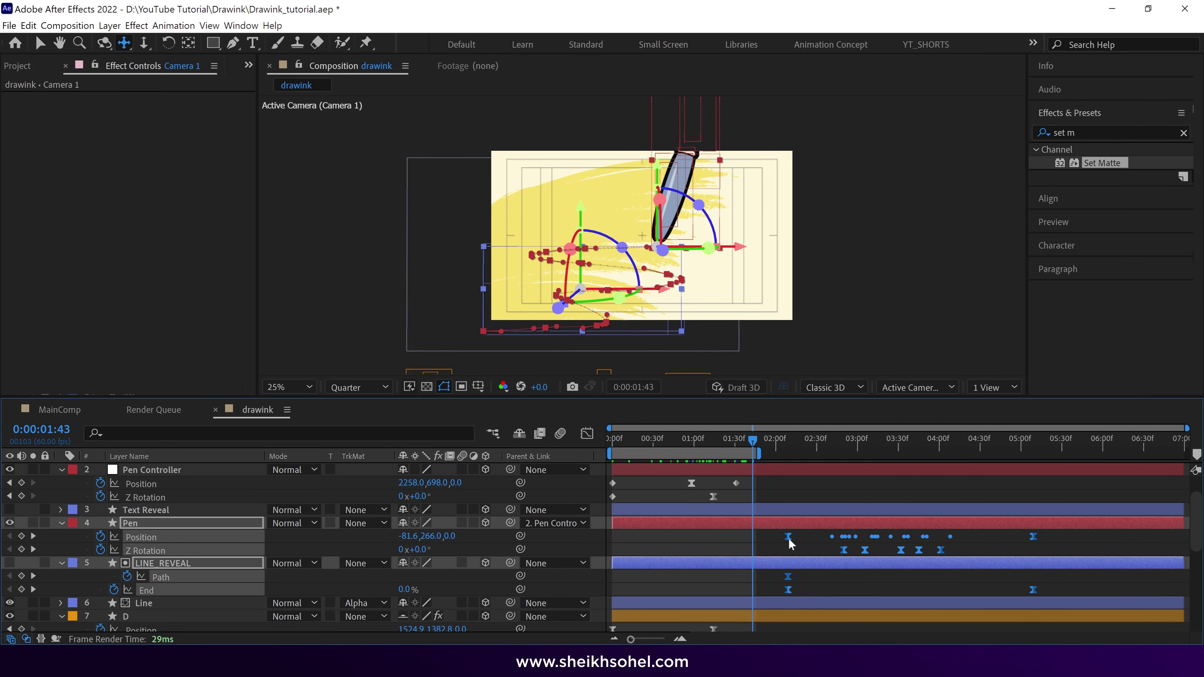
pyautogui.moveTo(789, 539); pyautogui.dragTo(754, 560)
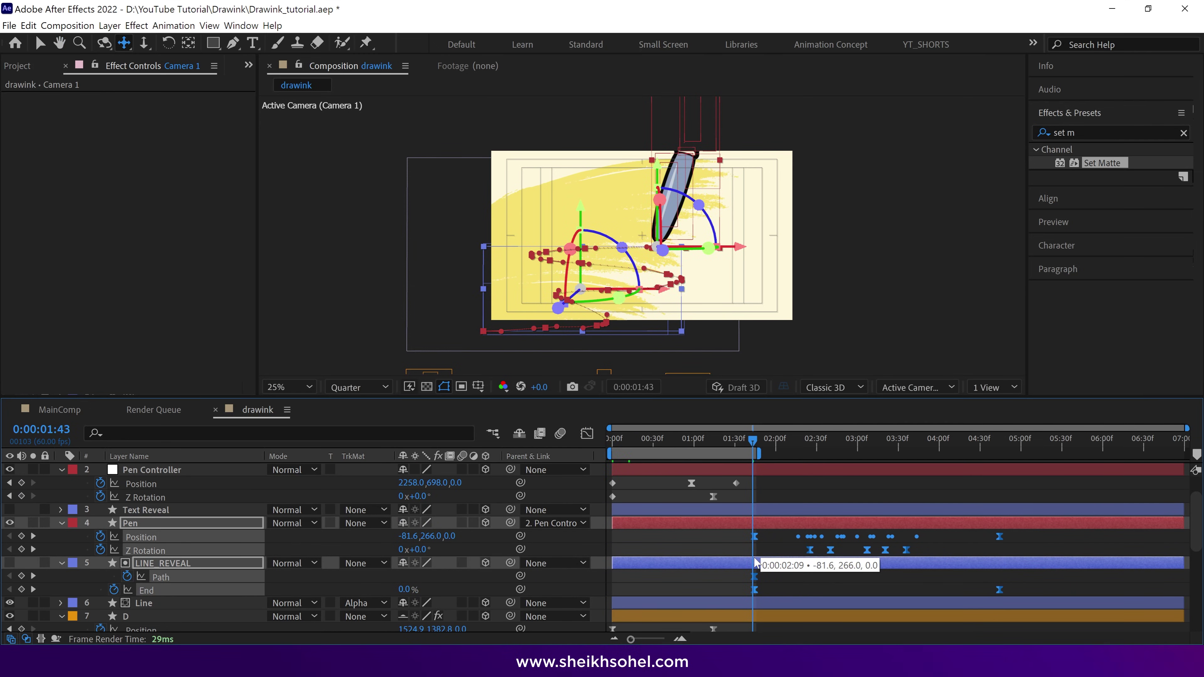
# - Extend the work area past 6:00, then apply Easy Ease to Camera 1's last keyframes and move them to about 5:13
pyautogui.moveTo(758, 454); pyautogui.dragTo(1111, 504)
pyautogui.scroll(1, 952, 498)
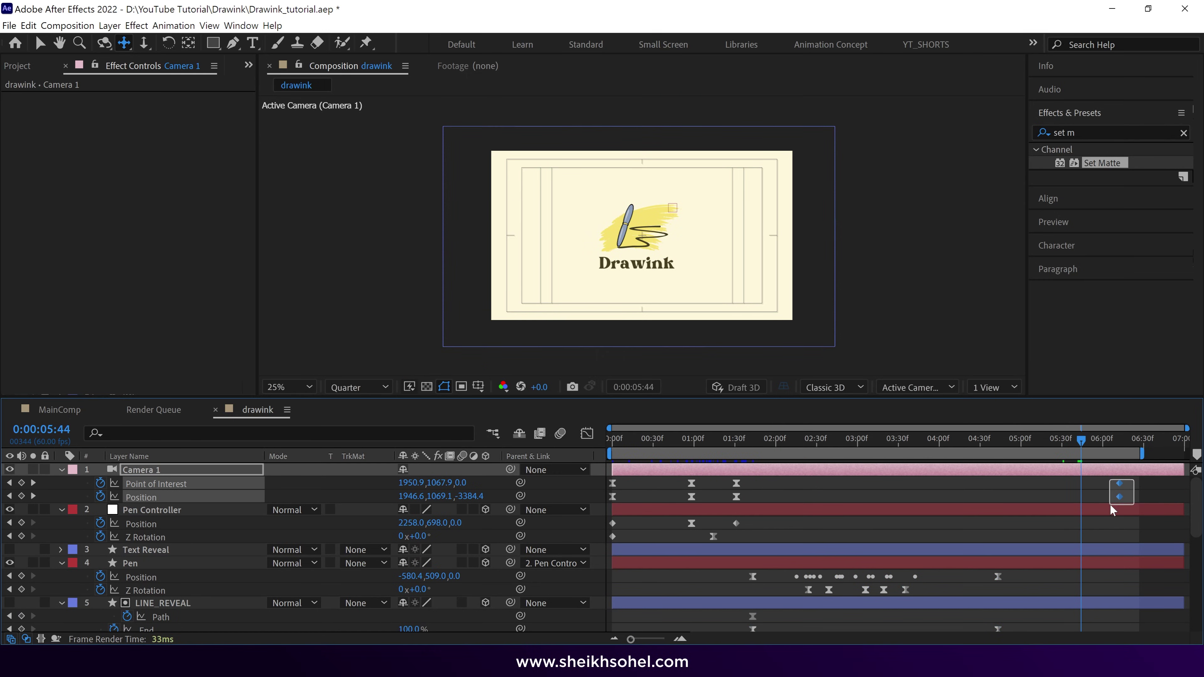
pyautogui.rightClick(1118, 488)
pyautogui.moveTo(1095, 479)
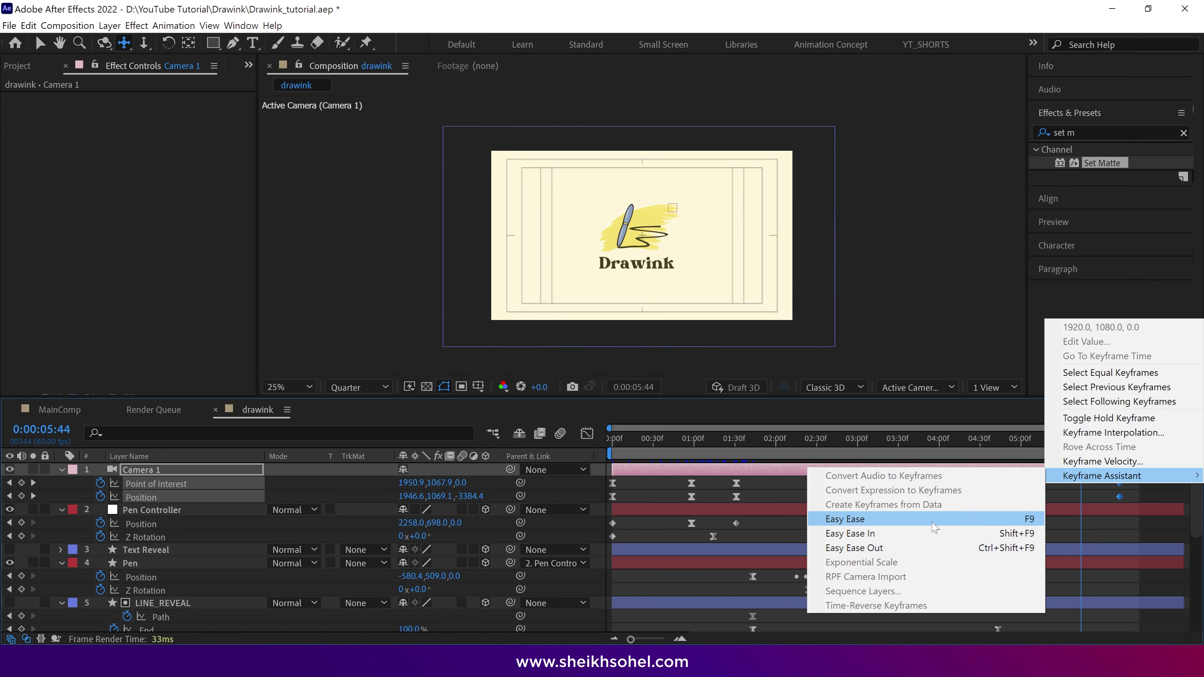
pyautogui.click(849, 518)
pyautogui.moveTo(1111, 484); pyautogui.dragTo(1032, 478)
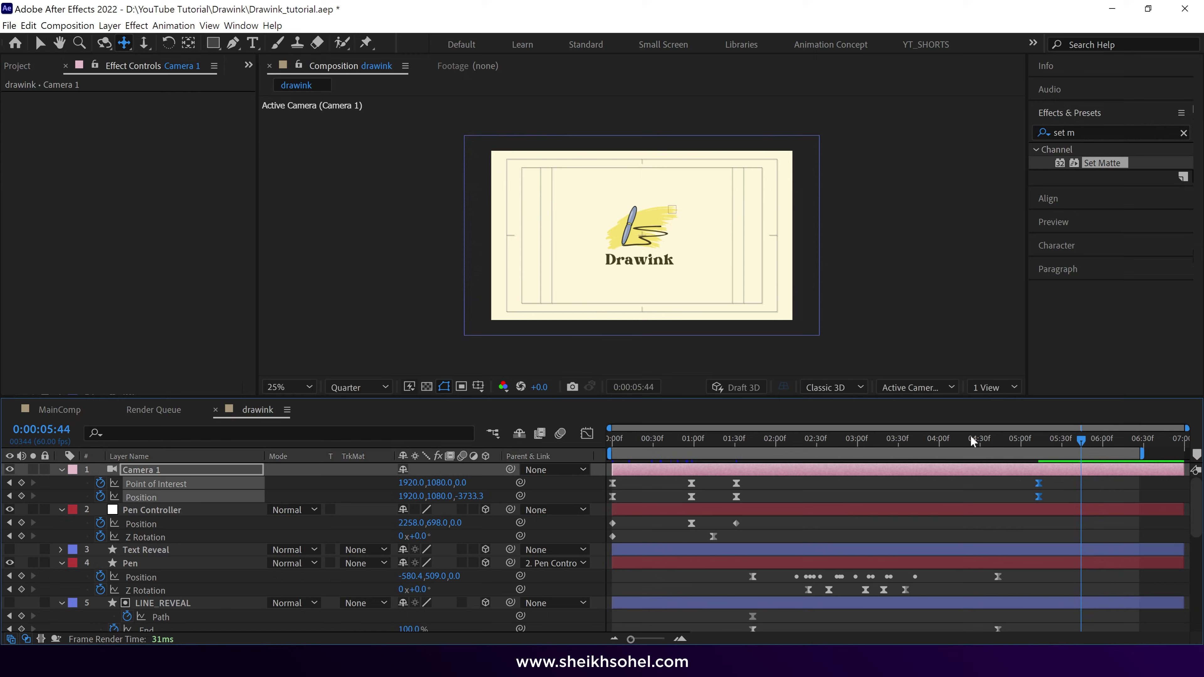
# - Lengthen the incoming speed handles of Camera 1's last keyframes back to about 4:00 and check the pull-back
pyautogui.moveTo(971, 435)
pyautogui.mouseDown()
pyautogui.moveTo(1036, 456)
pyautogui.moveTo(822, 484)
pyautogui.mouseUp()
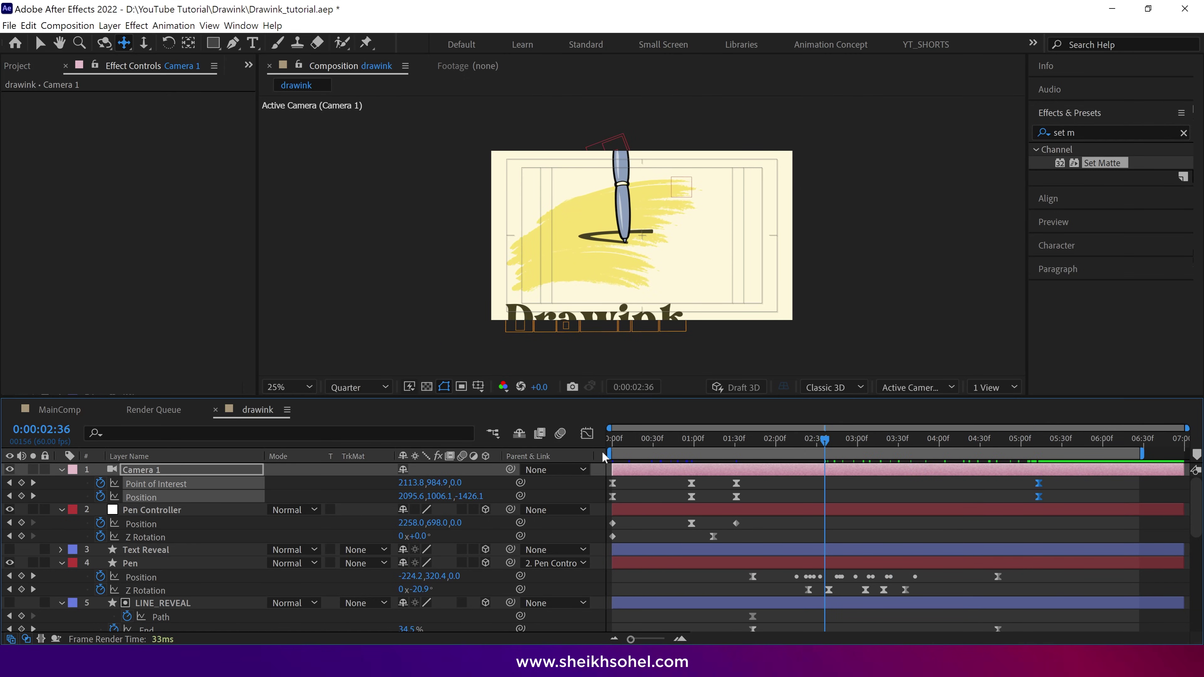
pyautogui.click(585, 437)
pyautogui.moveTo(1055, 569); pyautogui.dragTo(934, 595)
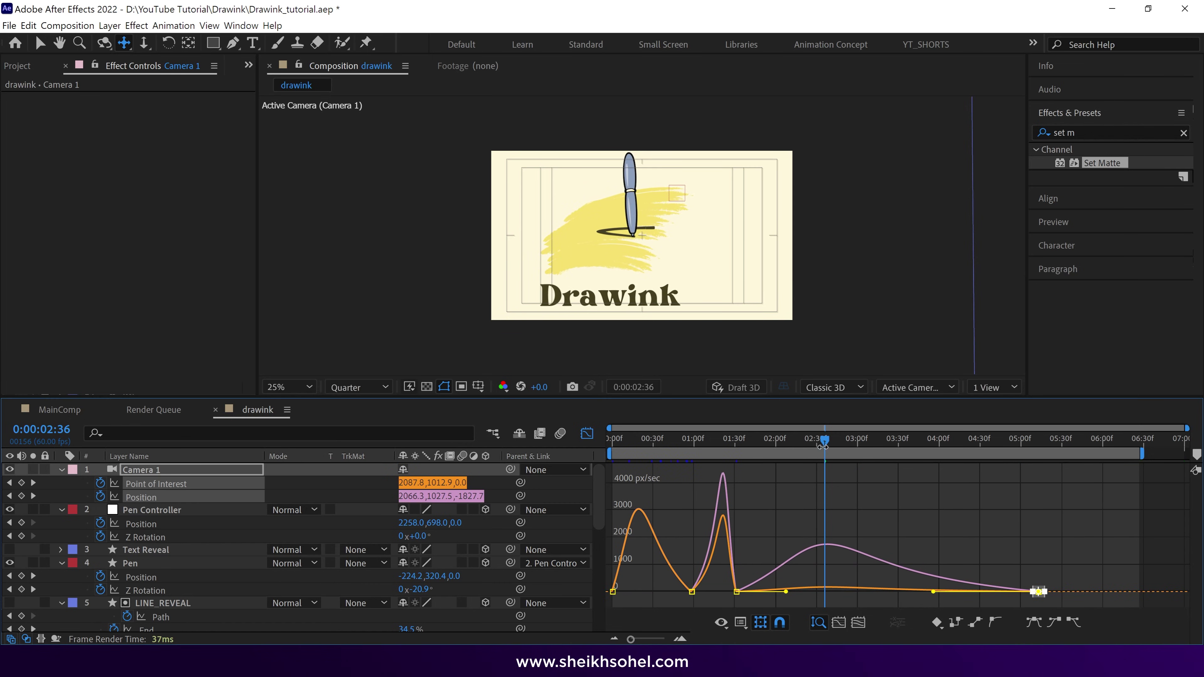
pyautogui.moveTo(777, 442); pyautogui.dragTo(910, 523)
pyautogui.hotkey('shift', 'F3')
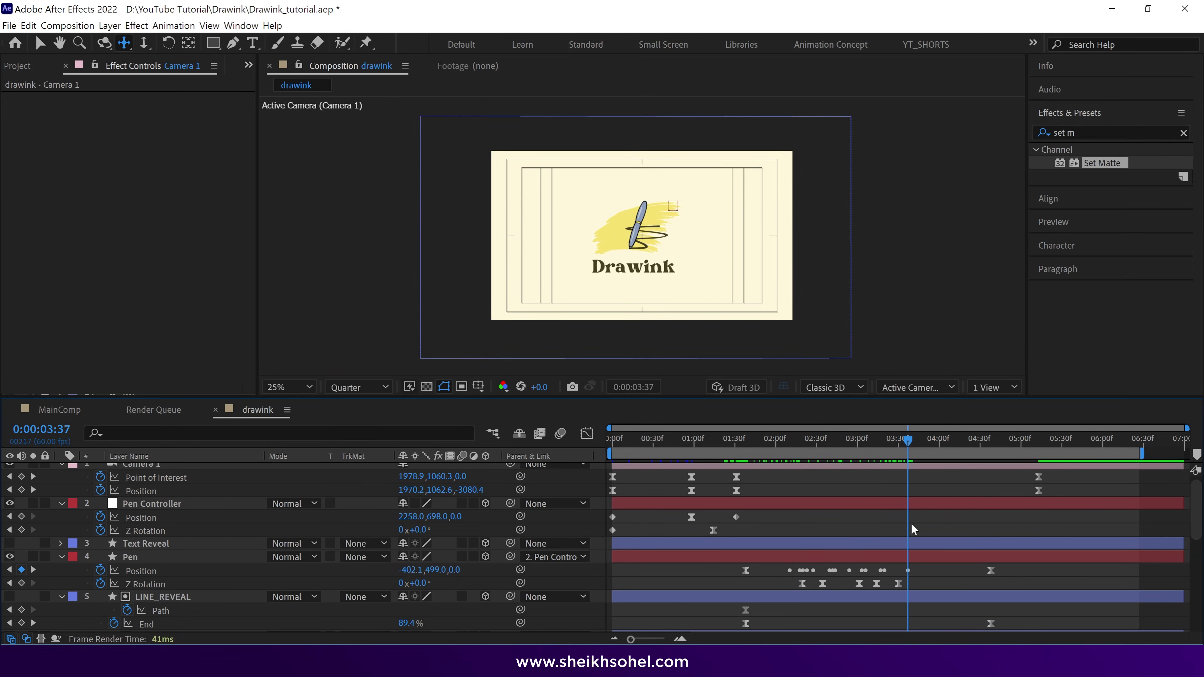
# - Select all orange-labelled letter layers, collapse their properties, shift them together to start at about 3:33 with their stagger, and preview the animation
pyautogui.scroll(-3, 911, 541)
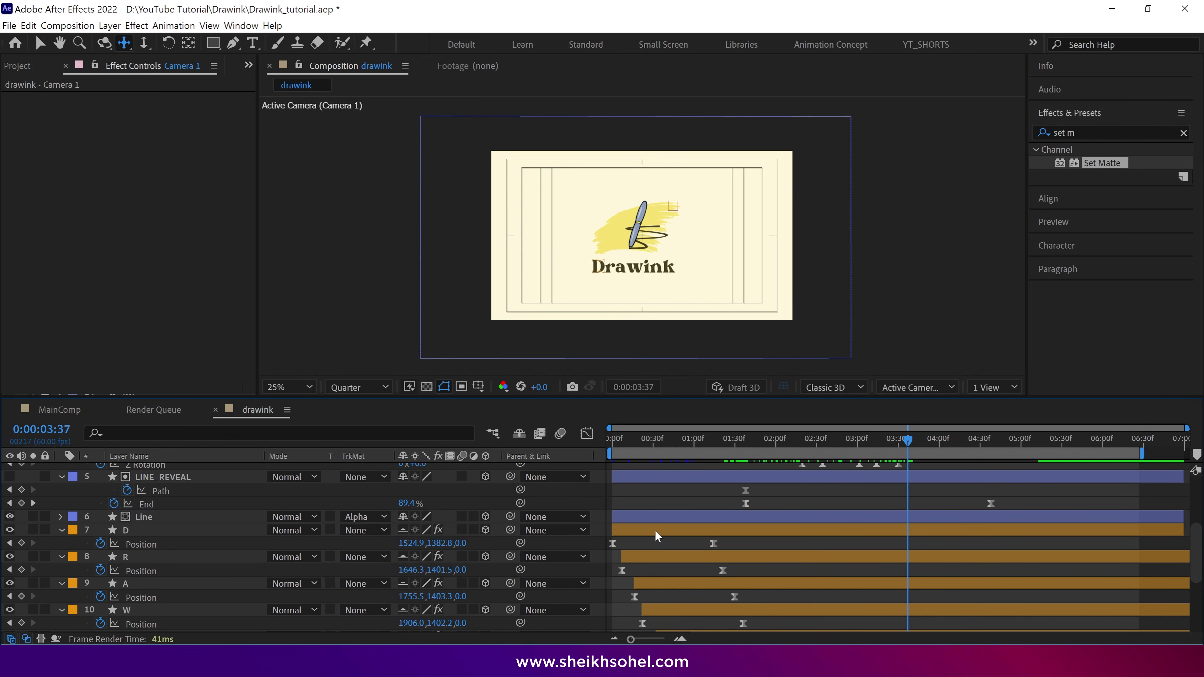
pyautogui.click(655, 532)
pyautogui.click(73, 530)
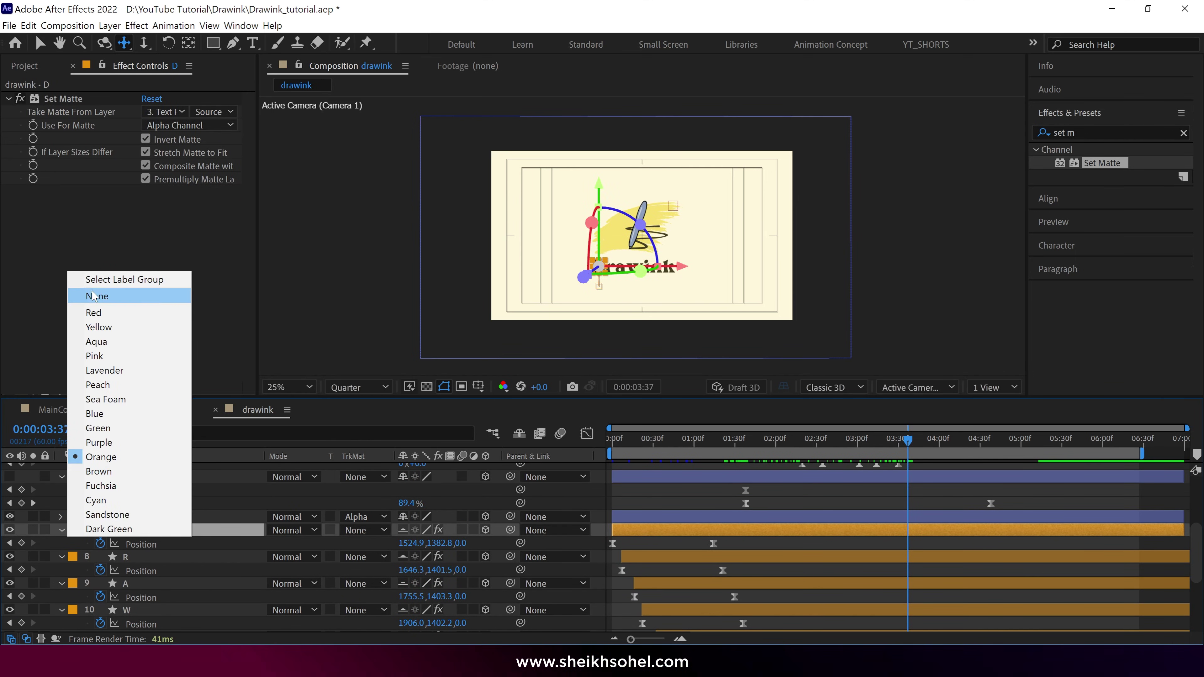
pyautogui.click(124, 279)
pyautogui.press('u')
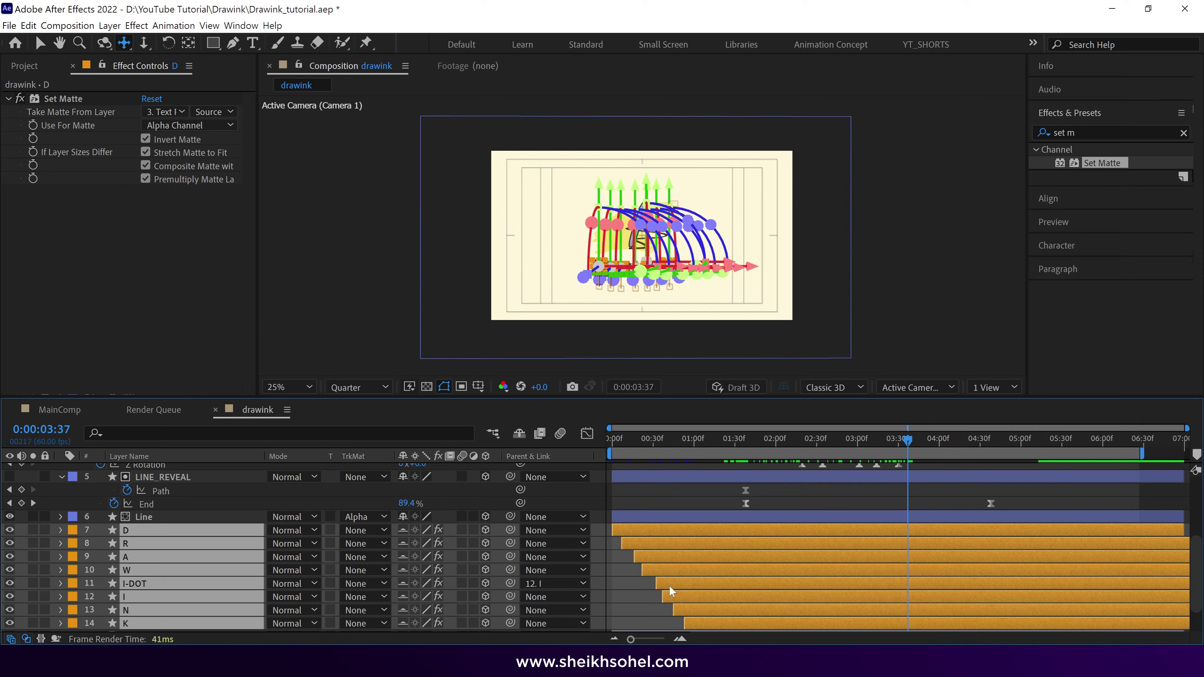
pyautogui.scroll(-2, 668, 585)
pyautogui.moveTo(622, 487); pyautogui.dragTo(912, 505)
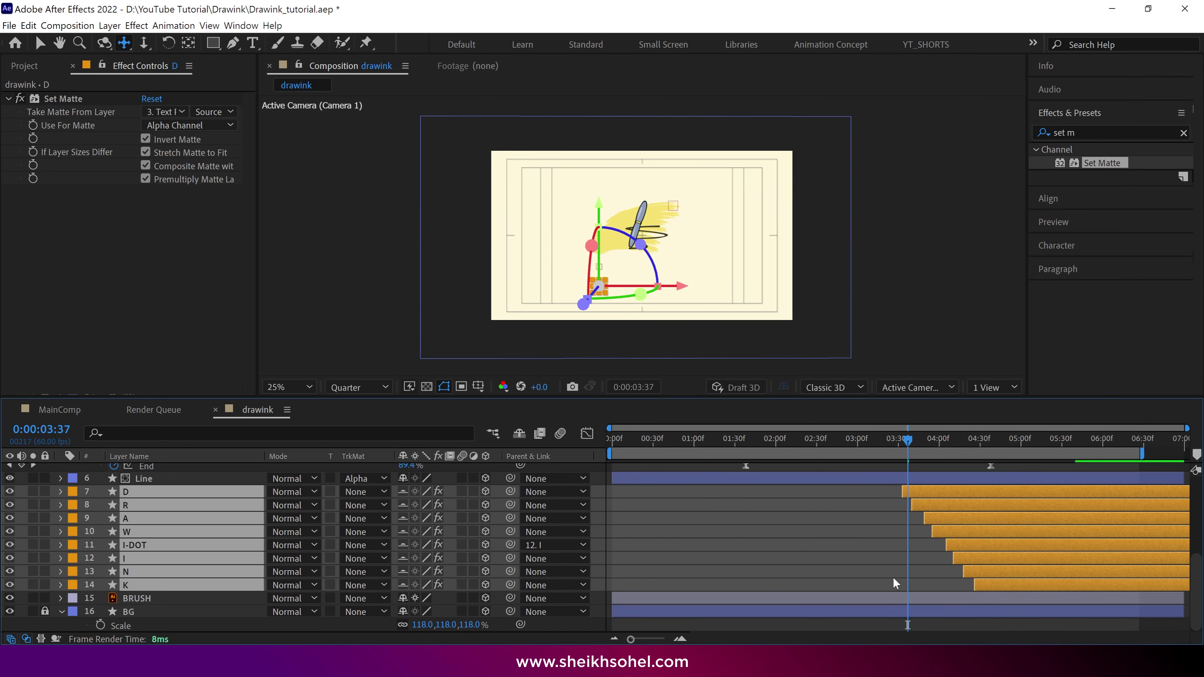
pyautogui.press('space')
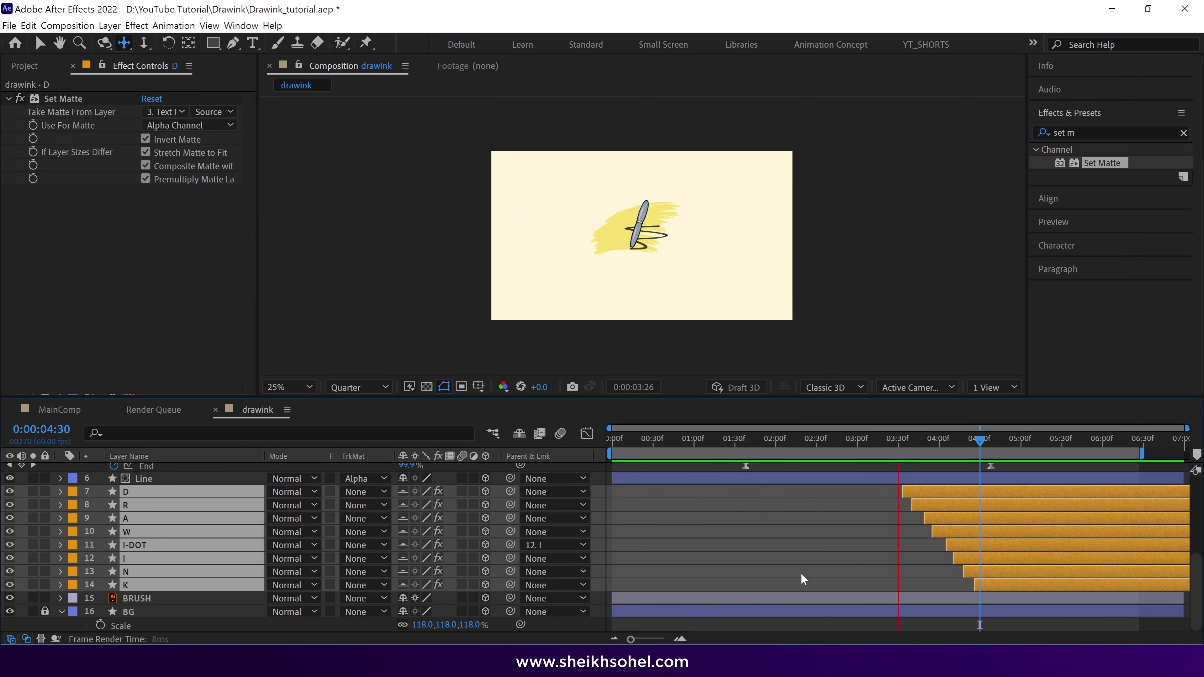
pyautogui.press('space')
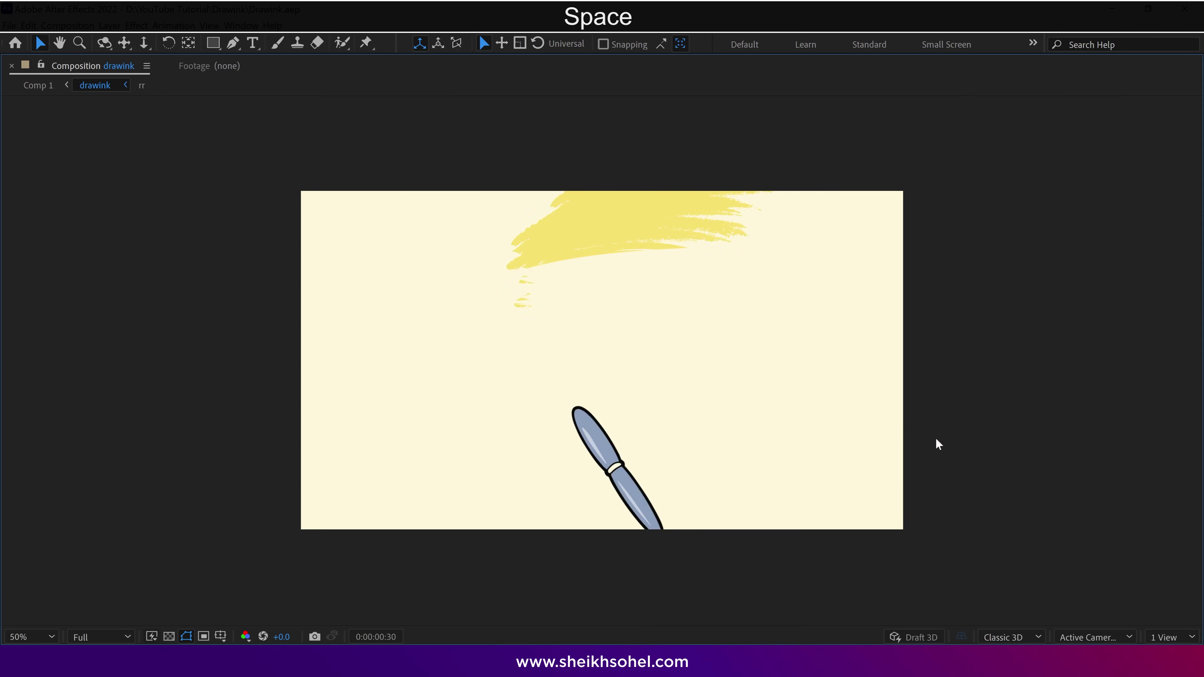